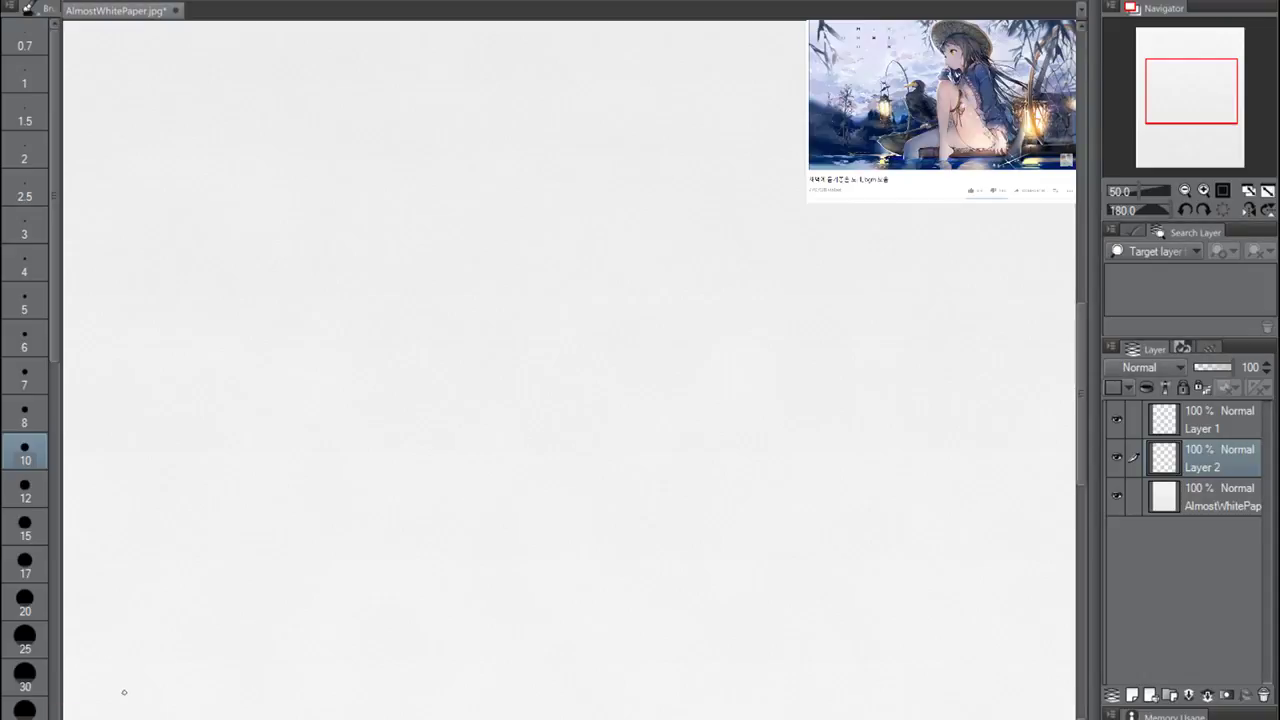
# Sketch a simple torso block with a slanted shoulder line, two tapering sides and a flat base
pyautogui.moveTo(626, 192)
pyautogui.mouseDown()
pyautogui.moveTo(717, 177)
pyautogui.moveTo(586, 400)
pyautogui.mouseUp()
pyautogui.hotkey('ctrl', 'z')
pyautogui.moveTo(292, 220)
pyautogui.mouseDown()
pyautogui.moveTo(438, 259)
pyautogui.moveTo(262, 390)
pyautogui.mouseUp()
pyautogui.moveTo(408, 263)
pyautogui.mouseDown()
pyautogui.moveTo(392, 337)
pyautogui.moveTo(375, 392)
pyautogui.mouseUp()
pyautogui.moveTo(278, 384); pyautogui.dragTo(352, 388)
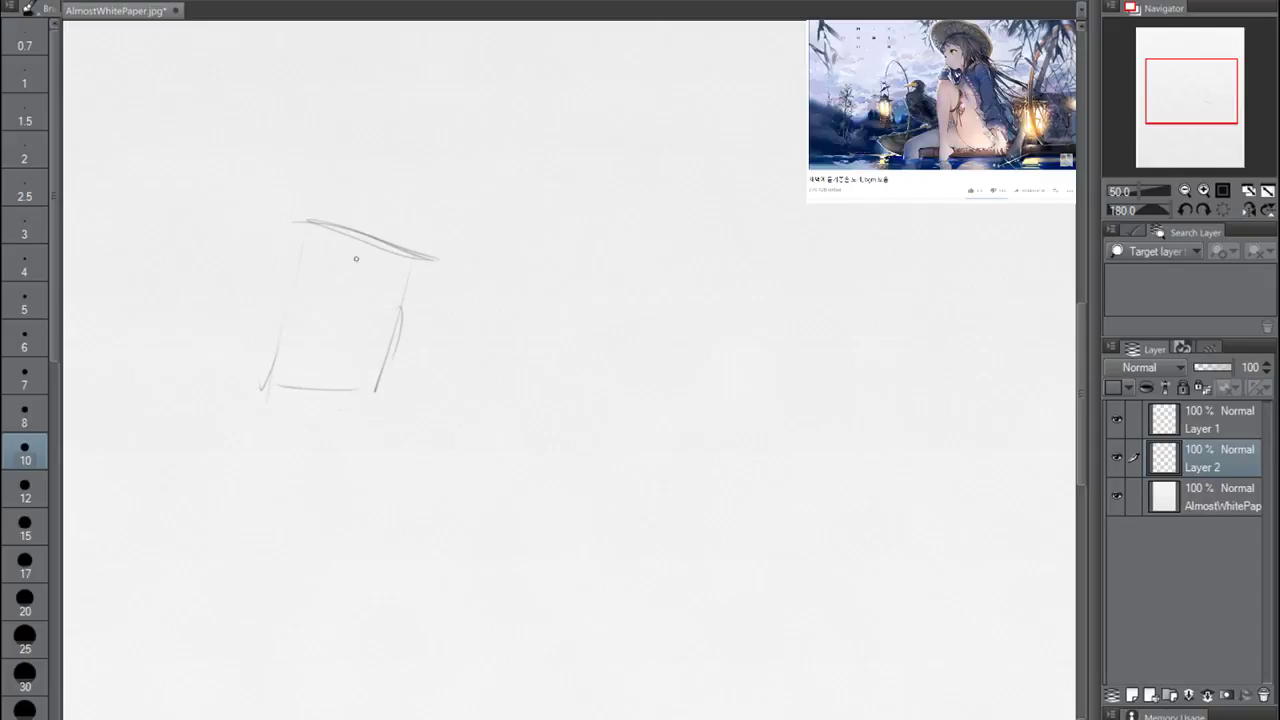
# Draw the torso's curved centre line down to a tilted, box-like pelvis sketched below it
pyautogui.moveTo(350, 250); pyautogui.dragTo(334, 464)
pyautogui.moveTo(374, 427); pyautogui.dragTo(283, 483)
pyautogui.moveTo(290, 486)
pyautogui.mouseDown()
pyautogui.moveTo(376, 424)
pyautogui.moveTo(352, 547)
pyautogui.mouseUp()
pyautogui.moveTo(376, 428); pyautogui.dragTo(346, 530)
pyautogui.moveTo(282, 500); pyautogui.dragTo(372, 518)
pyautogui.moveTo(376, 424); pyautogui.dragTo(382, 494)
pyautogui.moveTo(302, 527); pyautogui.dragTo(356, 539)
pyautogui.hotkey('ctrl', 'z')
# Sketch the supporting thigh as an upright cylinder beneath the pelvis
pyautogui.moveTo(312, 499)
pyautogui.mouseDown()
pyautogui.moveTo(316, 535)
pyautogui.moveTo(298, 544)
pyautogui.moveTo(308, 560)
pyautogui.moveTo(352, 555)
pyautogui.moveTo(344, 700)
pyautogui.mouseUp()
pyautogui.hotkey('ctrl', 'z')
pyautogui.moveTo(277, 592)
pyautogui.mouseDown()
pyautogui.moveTo(291, 710)
pyautogui.moveTo(322, 712)
pyautogui.mouseUp()
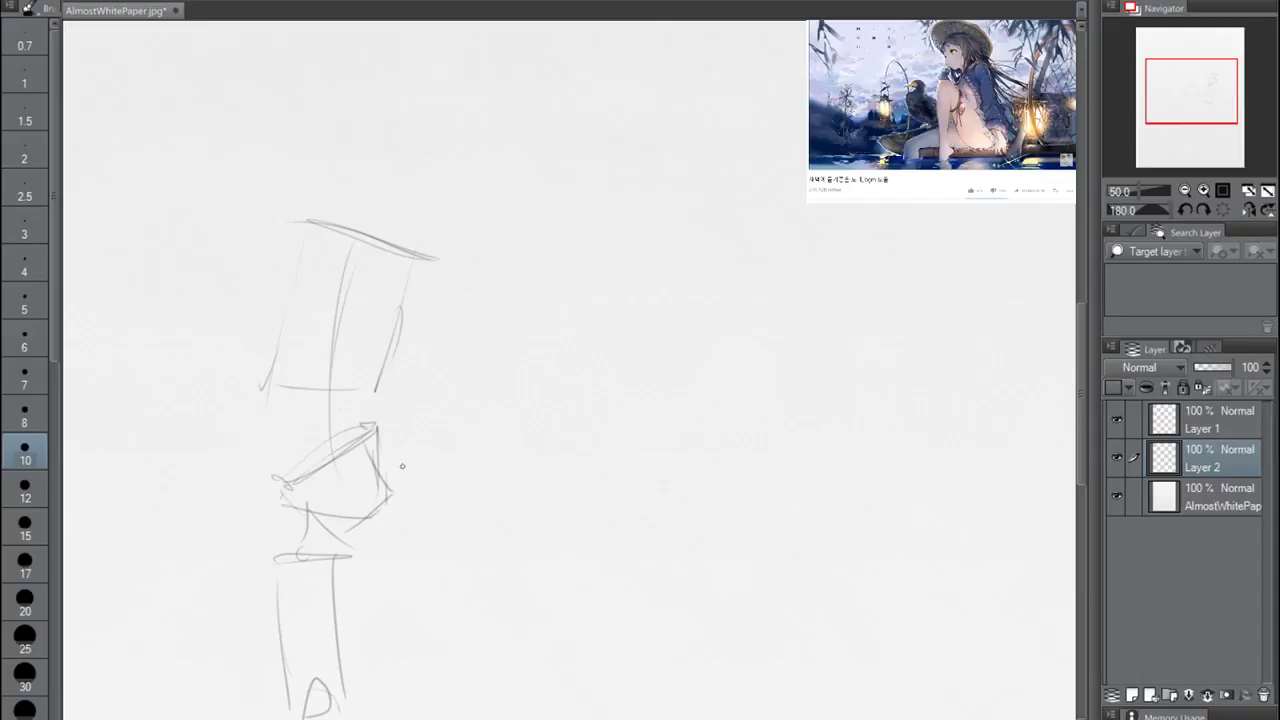
# Sketch the outstretched leg from the hip as a diagonal thigh cylinder, knee joint and upper shin
pyautogui.moveTo(371, 461); pyautogui.dragTo(415, 458)
pyautogui.moveTo(400, 486)
pyautogui.mouseDown()
pyautogui.moveTo(440, 453)
pyautogui.moveTo(498, 548)
pyautogui.moveTo(486, 592)
pyautogui.moveTo(506, 570)
pyautogui.moveTo(537, 668)
pyautogui.mouseUp()
pyautogui.moveTo(484, 608); pyautogui.dragTo(528, 570)
pyautogui.hotkey('ctrl', 'z')
pyautogui.moveTo(418, 522); pyautogui.dragTo(520, 624)
pyautogui.moveTo(463, 484); pyautogui.dragTo(535, 617)
pyautogui.moveTo(524, 615)
pyautogui.mouseDown()
pyautogui.moveTo(528, 625)
pyautogui.moveTo(529, 608)
pyautogui.mouseUp()
pyautogui.moveTo(494, 621); pyautogui.dragTo(577, 717)
pyautogui.moveTo(560, 603)
pyautogui.mouseDown()
pyautogui.moveTo(505, 638)
pyautogui.moveTo(600, 718)
pyautogui.mouseUp()
pyautogui.moveTo(524, 656); pyautogui.dragTo(582, 718)
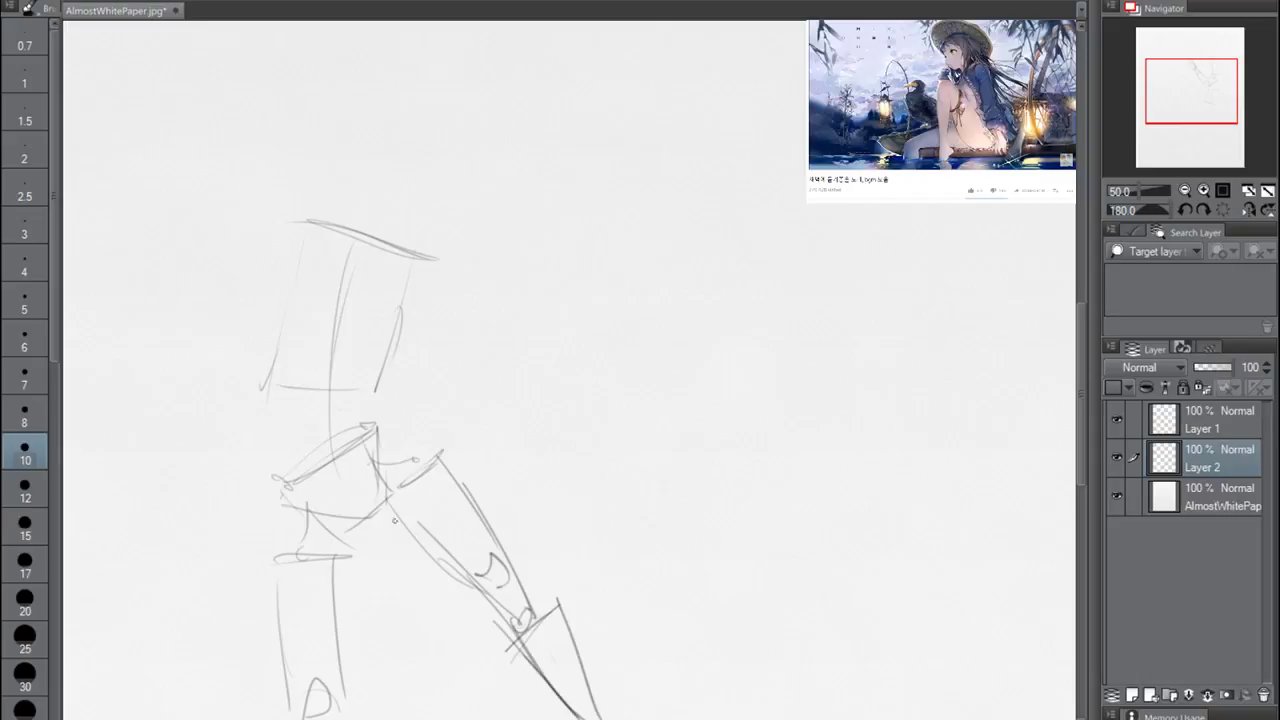
pyautogui.moveTo(325, 255)
pyautogui.mouseDown()
pyautogui.moveTo(290, 308)
pyautogui.moveTo(302, 396)
pyautogui.mouseUp()
pyautogui.moveTo(282, 330); pyautogui.dragTo(300, 396)
pyautogui.hotkey('ctrl', 'z')
pyautogui.hotkey('ctrl', 'z')
pyautogui.hotkey('ctrl', 'z')
# Sketch an angular rib cage inside the torso block, with slanted sides and an arch at its base
pyautogui.moveTo(325, 235); pyautogui.dragTo(276, 310)
pyautogui.moveTo(310, 260); pyautogui.dragTo(277, 310)
pyautogui.moveTo(280, 309); pyautogui.dragTo(302, 408)
pyautogui.moveTo(392, 254); pyautogui.dragTo(406, 326)
pyautogui.moveTo(403, 320); pyautogui.dragTo(365, 402)
pyautogui.moveTo(336, 332)
pyautogui.mouseDown()
pyautogui.moveTo(298, 394)
pyautogui.moveTo(338, 330)
pyautogui.mouseUp()
pyautogui.moveTo(334, 330)
pyautogui.mouseDown()
pyautogui.moveTo(363, 381)
pyautogui.moveTo(308, 382)
pyautogui.mouseUp()
# Add the rounded shoulder muscle beside the rib cage and cross-contour lines over the chest
pyautogui.moveTo(281, 301)
pyautogui.mouseDown()
pyautogui.moveTo(326, 228)
pyautogui.moveTo(272, 214)
pyautogui.mouseUp()
pyautogui.moveTo(358, 256); pyautogui.dragTo(438, 262)
pyautogui.moveTo(270, 215)
pyautogui.mouseDown()
pyautogui.moveTo(242, 268)
pyautogui.moveTo(258, 244)
pyautogui.moveTo(296, 232)
pyautogui.moveTo(255, 216)
pyautogui.moveTo(285, 215)
pyautogui.moveTo(251, 220)
pyautogui.moveTo(232, 283)
pyautogui.moveTo(297, 216)
pyautogui.moveTo(233, 291)
pyautogui.mouseUp()
pyautogui.moveTo(233, 291)
pyautogui.mouseDown()
pyautogui.moveTo(277, 247)
pyautogui.moveTo(265, 254)
pyautogui.moveTo(258, 212)
pyautogui.moveTo(230, 282)
pyautogui.moveTo(294, 228)
pyautogui.moveTo(267, 278)
pyautogui.moveTo(278, 302)
pyautogui.moveTo(332, 308)
pyautogui.mouseUp()
pyautogui.moveTo(262, 256); pyautogui.dragTo(280, 300)
pyautogui.moveTo(280, 296)
pyautogui.mouseDown()
pyautogui.moveTo(323, 319)
pyautogui.moveTo(391, 326)
pyautogui.moveTo(419, 296)
pyautogui.mouseUp()
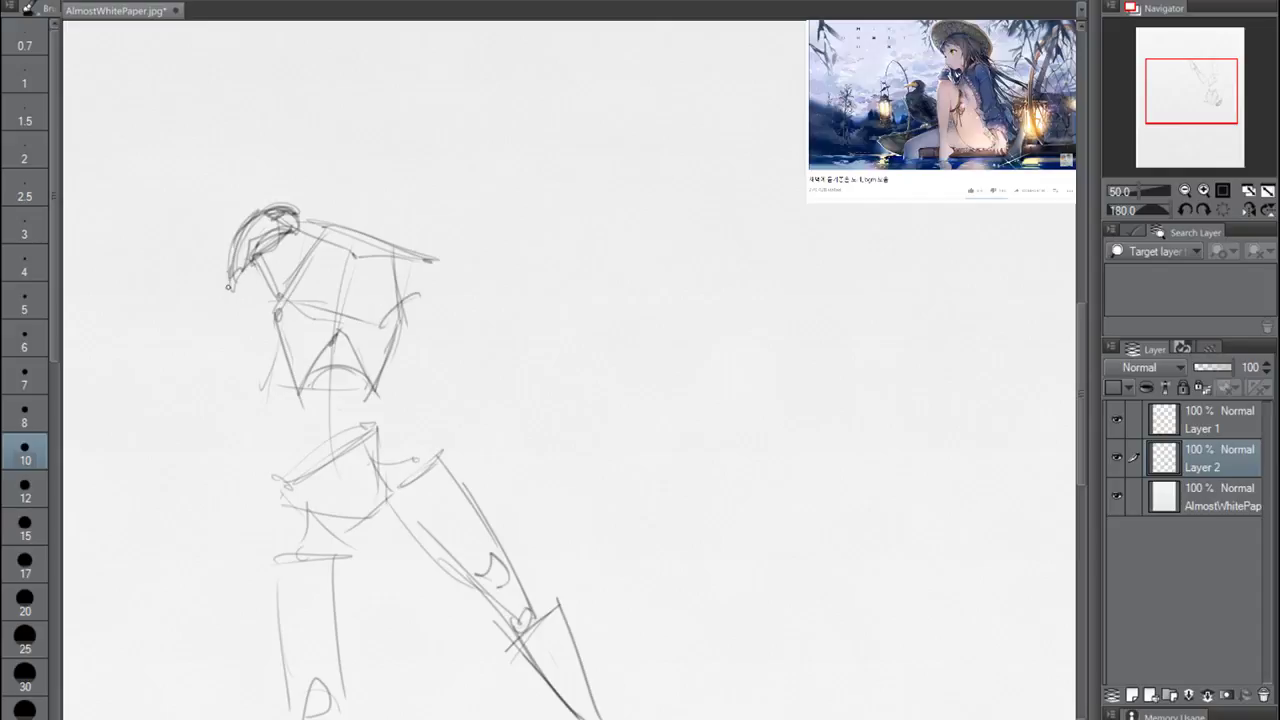
# Sketch the hanging arm with upper arm, elbow joint, tapering forearm and a simplified hand
pyautogui.moveTo(231, 275)
pyautogui.mouseDown()
pyautogui.moveTo(266, 276)
pyautogui.moveTo(204, 373)
pyautogui.moveTo(204, 405)
pyautogui.moveTo(247, 305)
pyautogui.moveTo(222, 391)
pyautogui.mouseUp()
pyautogui.moveTo(229, 276)
pyautogui.mouseDown()
pyautogui.moveTo(206, 308)
pyautogui.moveTo(206, 424)
pyautogui.moveTo(250, 282)
pyautogui.moveTo(249, 312)
pyautogui.moveTo(212, 390)
pyautogui.moveTo(208, 414)
pyautogui.moveTo(224, 396)
pyautogui.moveTo(220, 432)
pyautogui.moveTo(220, 404)
pyautogui.moveTo(194, 410)
pyautogui.moveTo(218, 410)
pyautogui.mouseUp()
pyautogui.moveTo(196, 396)
pyautogui.mouseDown()
pyautogui.moveTo(224, 402)
pyautogui.moveTo(184, 517)
pyautogui.moveTo(218, 470)
pyautogui.moveTo(186, 540)
pyautogui.mouseUp()
pyautogui.moveTo(186, 438)
pyautogui.mouseDown()
pyautogui.moveTo(185, 550)
pyautogui.moveTo(210, 570)
pyautogui.mouseUp()
pyautogui.moveTo(196, 522); pyautogui.dragTo(222, 576)
pyautogui.moveTo(210, 526); pyautogui.dragTo(222, 546)
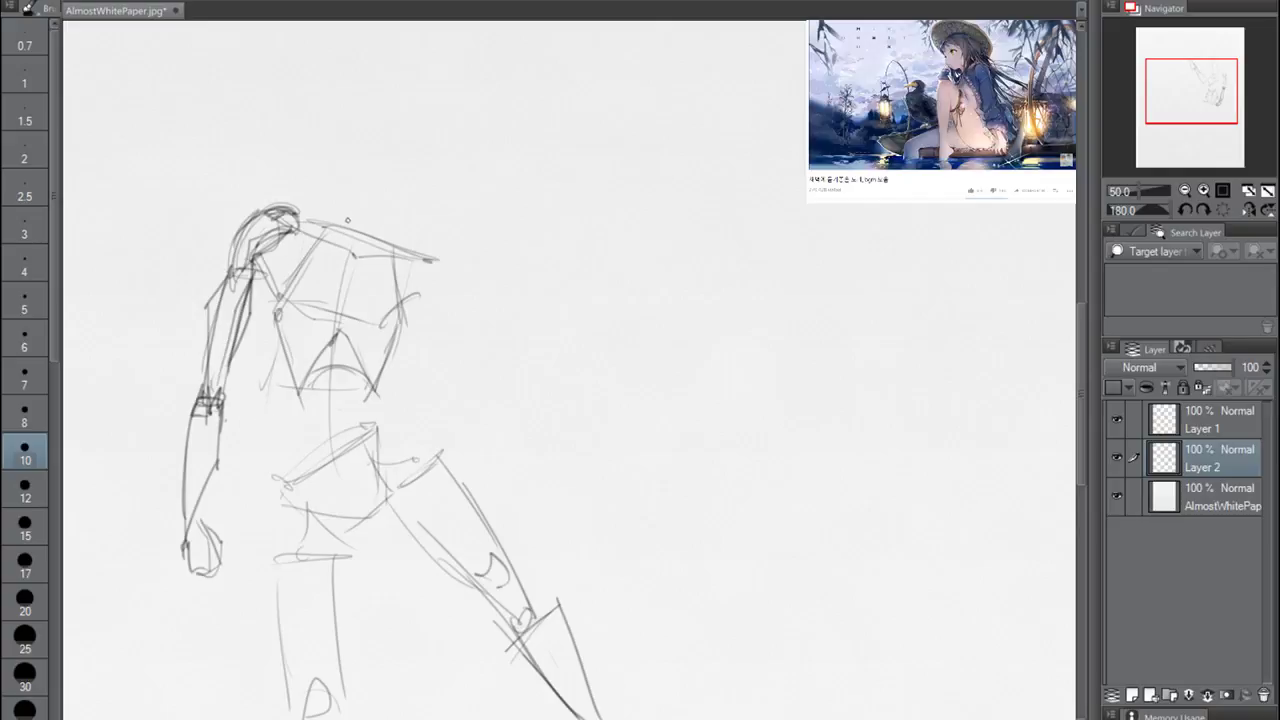
# Sketch the neck line and round head above the torso, and darken the collarbones across the shoulders
pyautogui.moveTo(340, 256); pyautogui.dragTo(368, 180)
pyautogui.moveTo(372, 130)
pyautogui.mouseDown()
pyautogui.moveTo(366, 206)
pyautogui.moveTo(404, 200)
pyautogui.moveTo(349, 194)
pyautogui.moveTo(374, 174)
pyautogui.moveTo(350, 210)
pyautogui.moveTo(290, 212)
pyautogui.moveTo(344, 215)
pyautogui.moveTo(310, 240)
pyautogui.mouseUp()
pyautogui.moveTo(372, 182)
pyautogui.mouseDown()
pyautogui.moveTo(308, 230)
pyautogui.moveTo(350, 248)
pyautogui.moveTo(354, 266)
pyautogui.moveTo(376, 248)
pyautogui.moveTo(442, 256)
pyautogui.mouseUp()
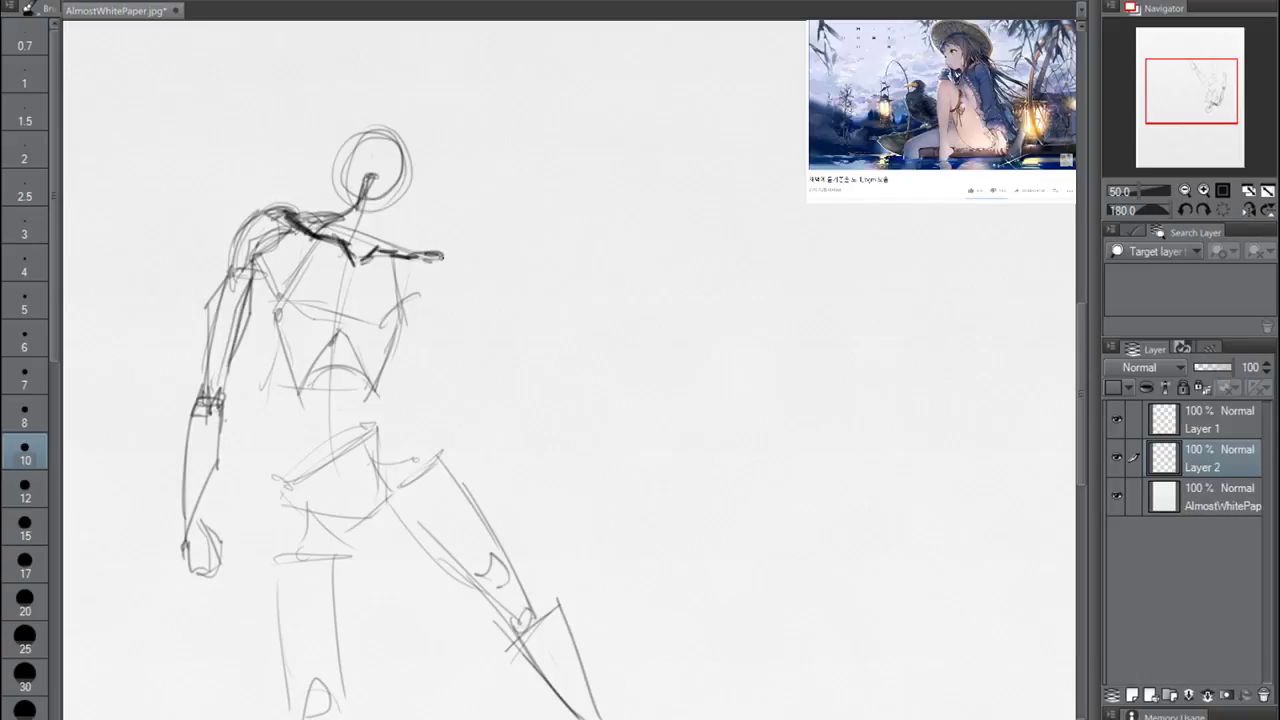
# Clear the whole mannequin sketch from Layer 2
pyautogui.press('Delete')
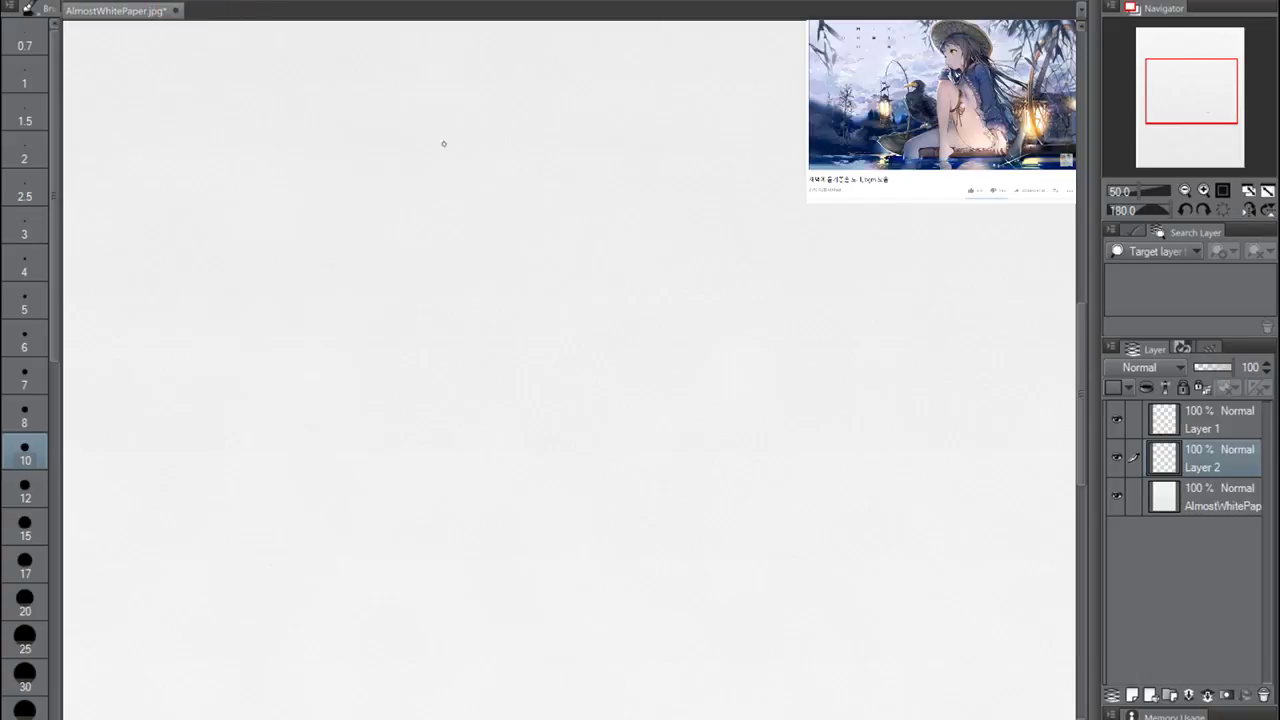
pyautogui.moveTo(340, 148); pyautogui.dragTo(346, 396)
pyautogui.moveTo(410, 243); pyautogui.dragTo(345, 388)
pyautogui.hotkey('ctrl', 'z')
pyautogui.hotkey('ctrl', 'z')
pyautogui.moveTo(337, 157)
pyautogui.mouseDown()
pyautogui.moveTo(254, 306)
pyautogui.moveTo(422, 149)
pyautogui.mouseUp()
pyautogui.moveTo(445, 133); pyautogui.dragTo(332, 384)
pyautogui.hotkey('ctrl', 'z')
pyautogui.moveTo(443, 155)
pyautogui.mouseDown()
pyautogui.moveTo(286, 286)
pyautogui.moveTo(346, 371)
pyautogui.mouseUp()
pyautogui.hotkey('ctrl', 'z')
pyautogui.moveTo(320, 195)
pyautogui.mouseDown()
pyautogui.moveTo(392, 157)
pyautogui.moveTo(378, 421)
pyautogui.mouseUp()
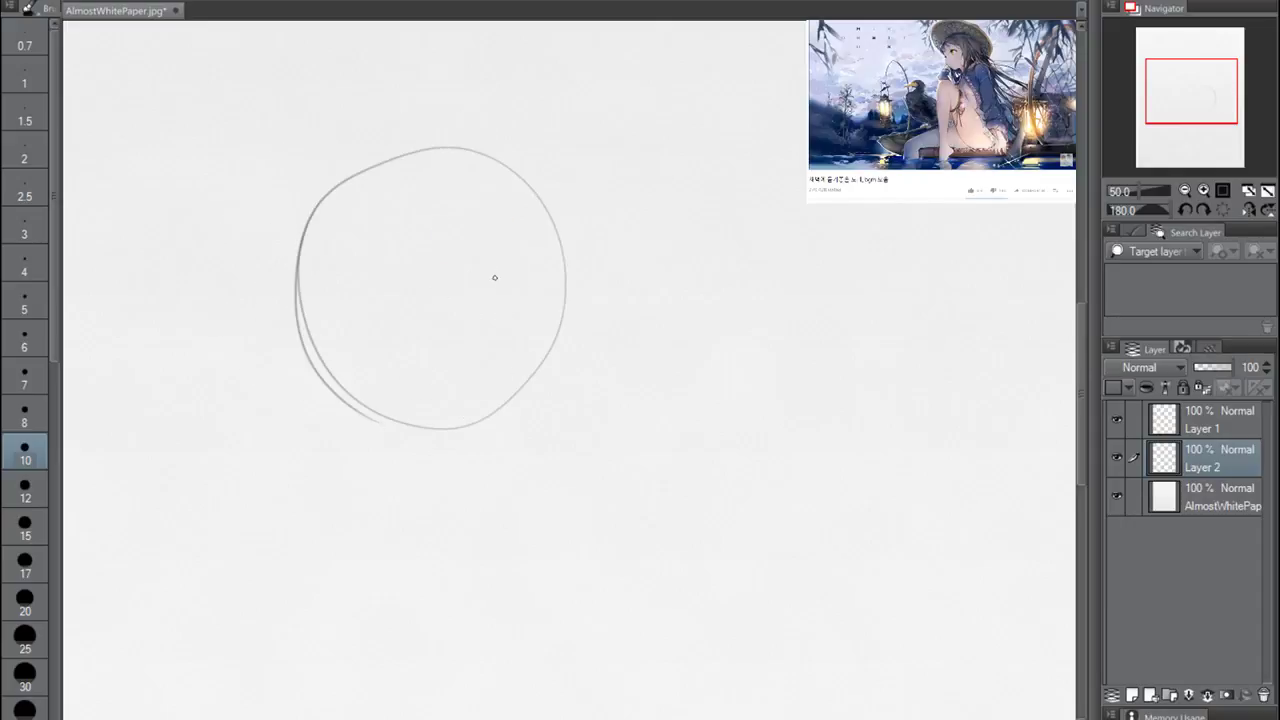
pyautogui.hotkey('ctrl', 'z')
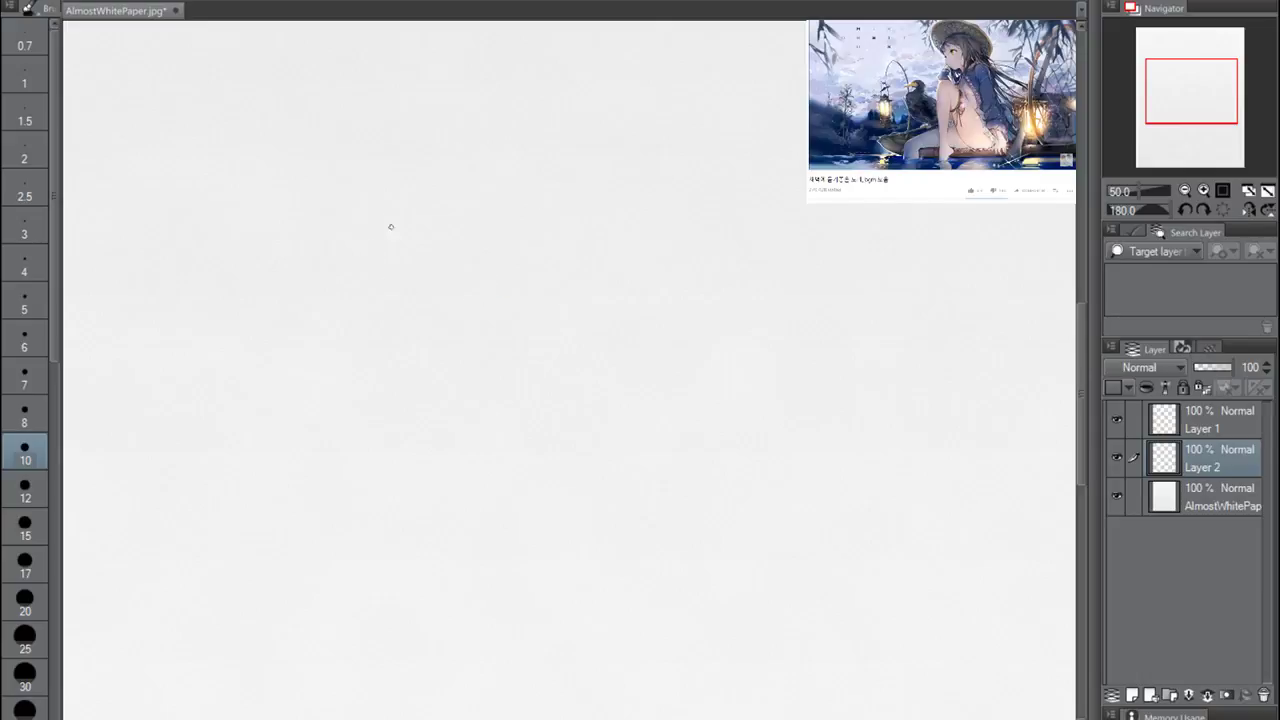
pyautogui.moveTo(394, 172); pyautogui.dragTo(430, 545)
pyautogui.hotkey('ctrl', 'z')
# Sketch a head with an oval cranium, jaw, ears and a vertical face centre line
pyautogui.moveTo(505, 133)
pyautogui.mouseDown()
pyautogui.moveTo(474, 103)
pyautogui.moveTo(434, 237)
pyautogui.moveTo(511, 184)
pyautogui.mouseUp()
pyautogui.moveTo(487, 162); pyautogui.dragTo(496, 282)
pyautogui.moveTo(492, 293); pyautogui.dragTo(502, 279)
pyautogui.moveTo(413, 185)
pyautogui.mouseDown()
pyautogui.moveTo(389, 178)
pyautogui.moveTo(397, 230)
pyautogui.mouseUp()
pyautogui.moveTo(417, 211)
pyautogui.mouseDown()
pyautogui.moveTo(420, 254)
pyautogui.moveTo(484, 284)
pyautogui.mouseUp()
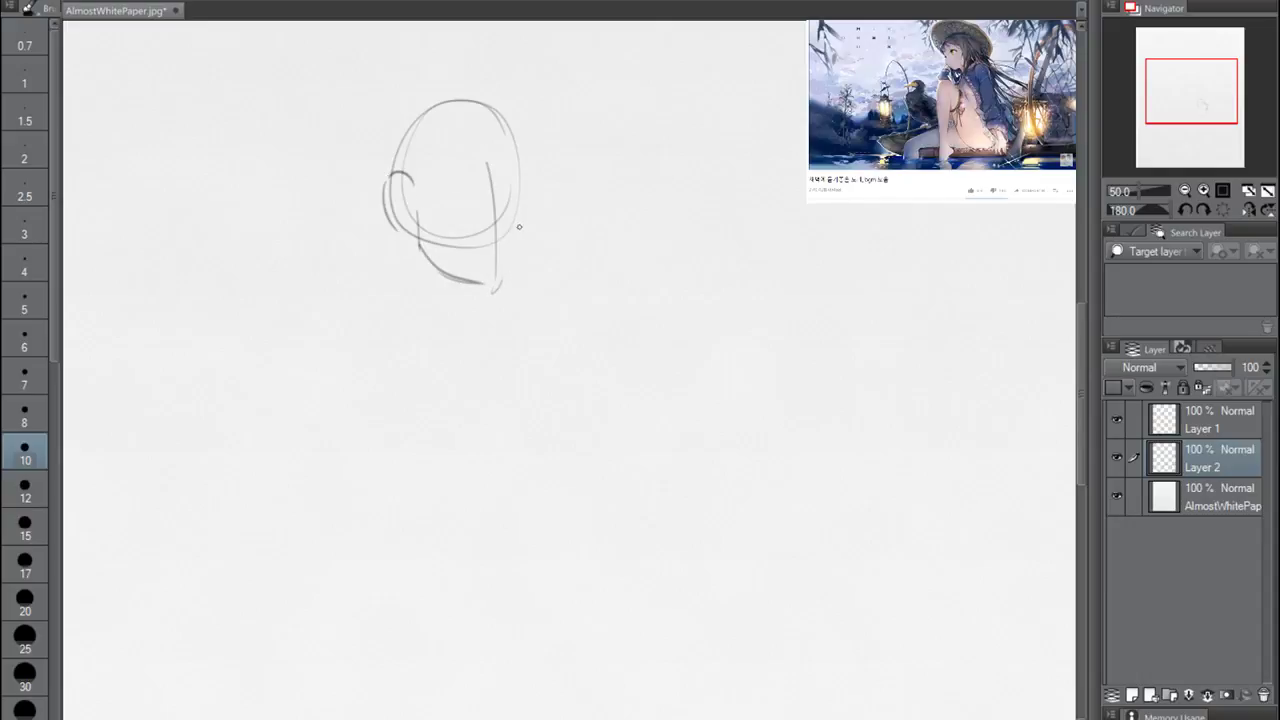
pyautogui.moveTo(520, 176)
pyautogui.mouseDown()
pyautogui.moveTo(514, 270)
pyautogui.moveTo(494, 288)
pyautogui.mouseUp()
pyautogui.moveTo(464, 98)
pyautogui.mouseDown()
pyautogui.moveTo(384, 188)
pyautogui.moveTo(502, 110)
pyautogui.mouseUp()
# Draw a long S-curved spine guideline from the back of the head down through the body
pyautogui.moveTo(428, 180); pyautogui.dragTo(430, 262)
pyautogui.moveTo(446, 268); pyautogui.dragTo(444, 340)
pyautogui.moveTo(440, 368); pyautogui.dragTo(426, 402)
pyautogui.moveTo(444, 272); pyautogui.dragTo(408, 718)
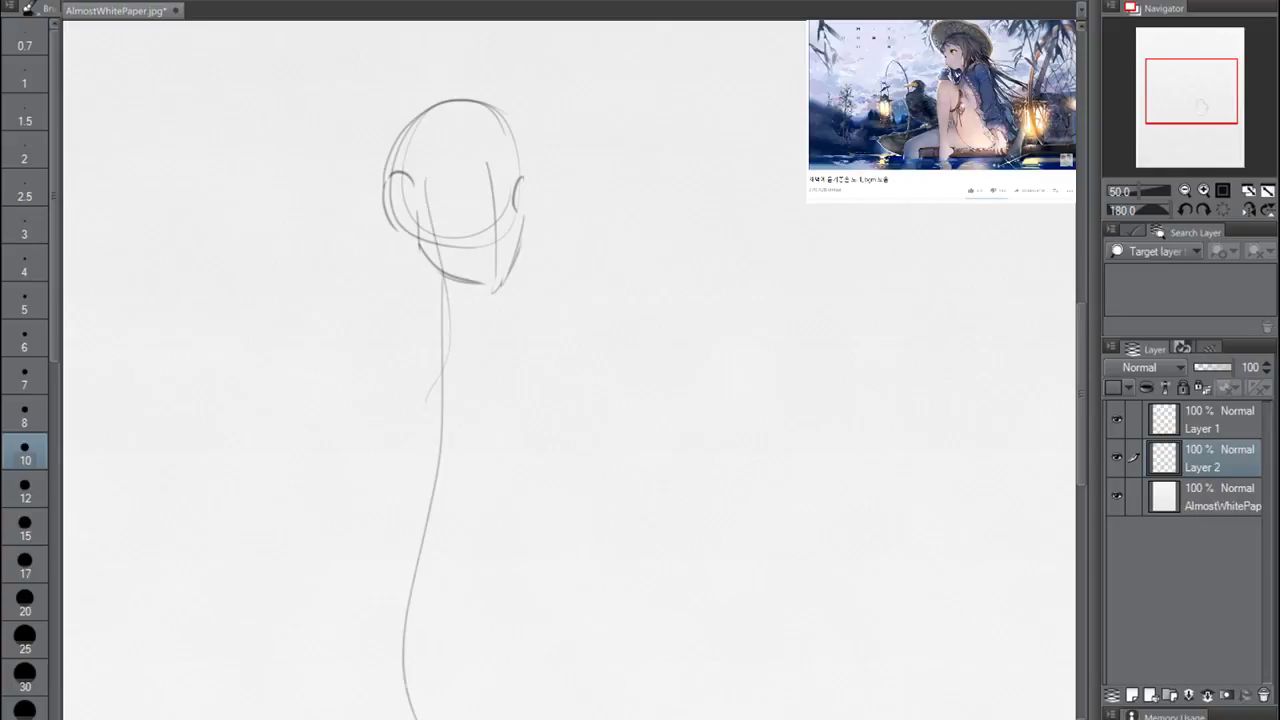
# Mark both shoulder joints with small loops and sketch the neck with its slanted muscle lines
pyautogui.moveTo(316, 336); pyautogui.dragTo(338, 354)
pyautogui.moveTo(548, 342)
pyautogui.mouseDown()
pyautogui.moveTo(538, 352)
pyautogui.moveTo(556, 342)
pyautogui.mouseUp()
pyautogui.moveTo(408, 226)
pyautogui.mouseDown()
pyautogui.moveTo(418, 292)
pyautogui.moveTo(396, 310)
pyautogui.moveTo(450, 374)
pyautogui.mouseUp()
pyautogui.moveTo(478, 290)
pyautogui.mouseDown()
pyautogui.moveTo(488, 338)
pyautogui.moveTo(462, 370)
pyautogui.mouseUp()
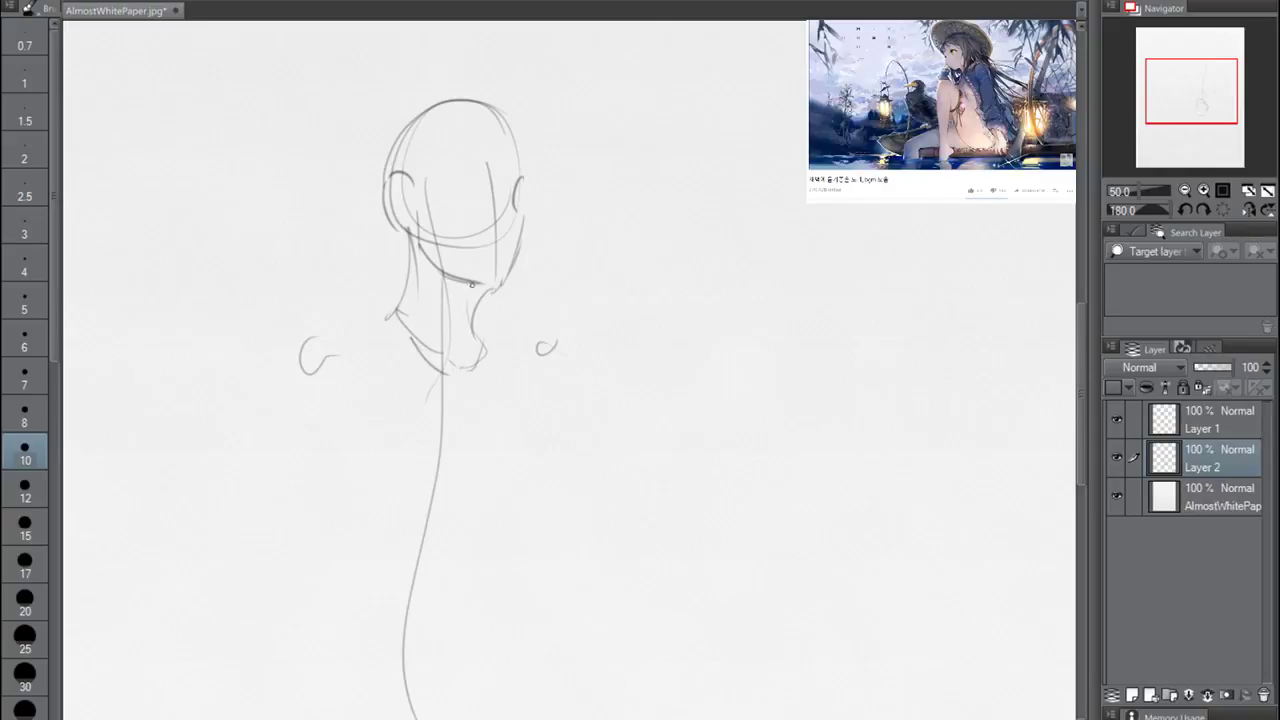
pyautogui.moveTo(432, 248)
pyautogui.mouseDown()
pyautogui.moveTo(414, 340)
pyautogui.moveTo(290, 354)
pyautogui.moveTo(400, 284)
pyautogui.mouseUp()
pyautogui.moveTo(346, 322)
pyautogui.mouseDown()
pyautogui.moveTo(380, 311)
pyautogui.moveTo(324, 337)
pyautogui.mouseUp()
pyautogui.moveTo(391, 310); pyautogui.dragTo(338, 328)
pyautogui.hotkey('ctrl', 'z')
pyautogui.hotkey('ctrl', 'z')
pyautogui.hotkey('ctrl', 'z')
# Sketch the sloping trapezius and collarbone from the neck to the nearer shoulder joint
pyautogui.moveTo(407, 264); pyautogui.dragTo(368, 328)
pyautogui.moveTo(370, 321)
pyautogui.mouseDown()
pyautogui.moveTo(325, 335)
pyautogui.moveTo(395, 304)
pyautogui.mouseUp()
pyautogui.moveTo(317, 337); pyautogui.dragTo(411, 246)
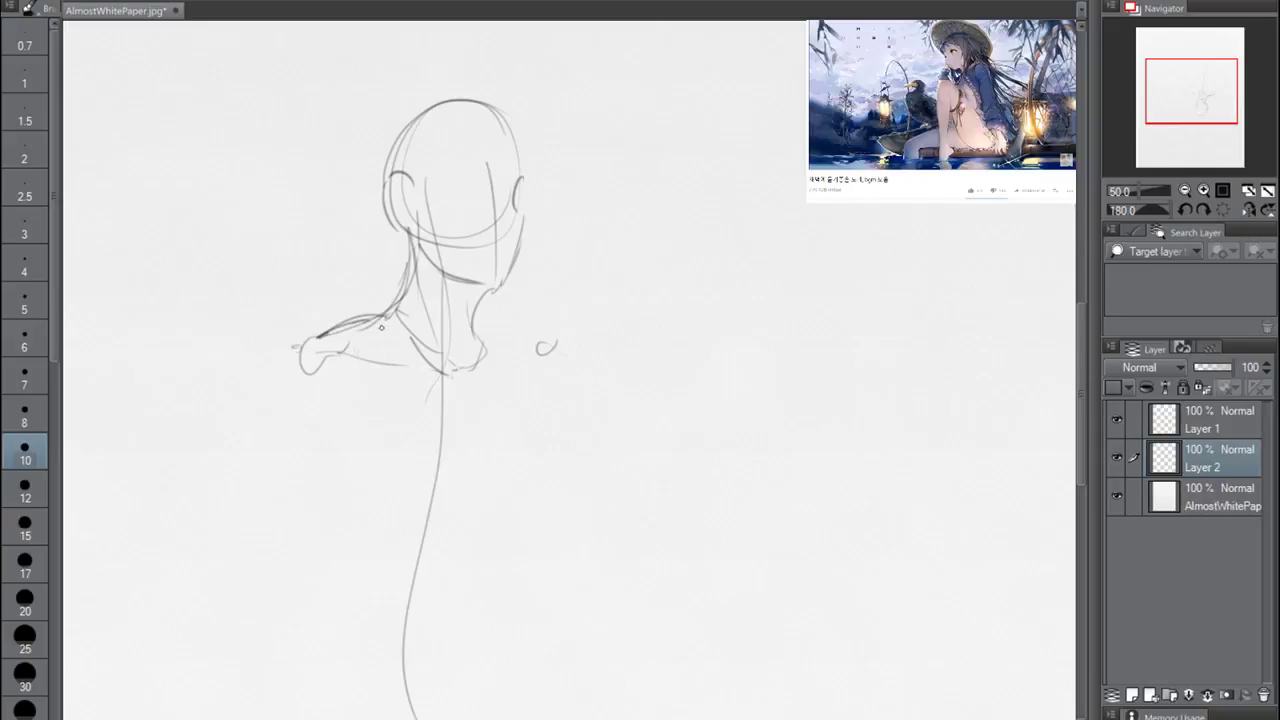
pyautogui.moveTo(363, 363); pyautogui.dragTo(396, 306)
# Try to sketch a rounded deltoid shape around the nearer shoulder joint
pyautogui.moveTo(447, 377)
pyautogui.mouseDown()
pyautogui.moveTo(320, 357)
pyautogui.moveTo(262, 372)
pyautogui.moveTo(262, 410)
pyautogui.mouseUp()
pyautogui.moveTo(274, 352)
pyautogui.mouseDown()
pyautogui.moveTo(254, 415)
pyautogui.moveTo(296, 440)
pyautogui.mouseUp()
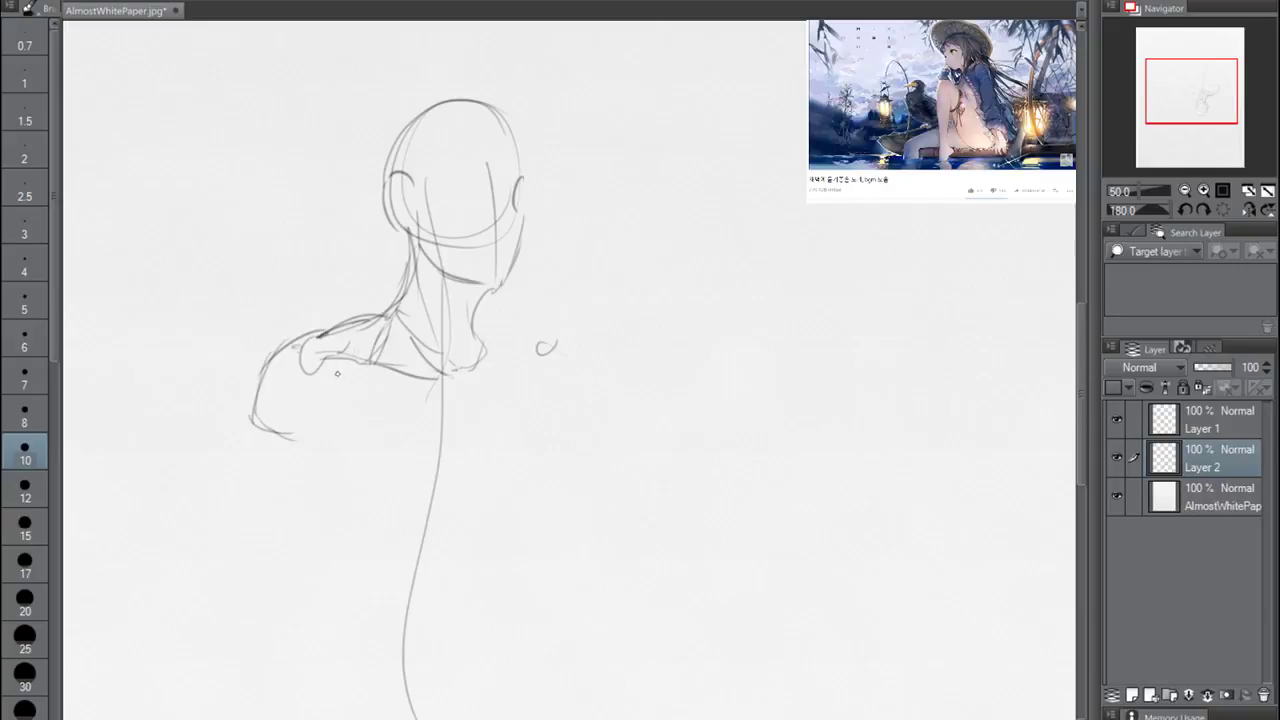
pyautogui.moveTo(346, 370); pyautogui.dragTo(297, 423)
pyautogui.hotkey('ctrl', 'z')
pyautogui.hotkey('ctrl', 'z')
pyautogui.hotkey('ctrl', 'z')
pyautogui.hotkey('ctrl', 'z')
pyautogui.hotkey('ctrl', 'z')
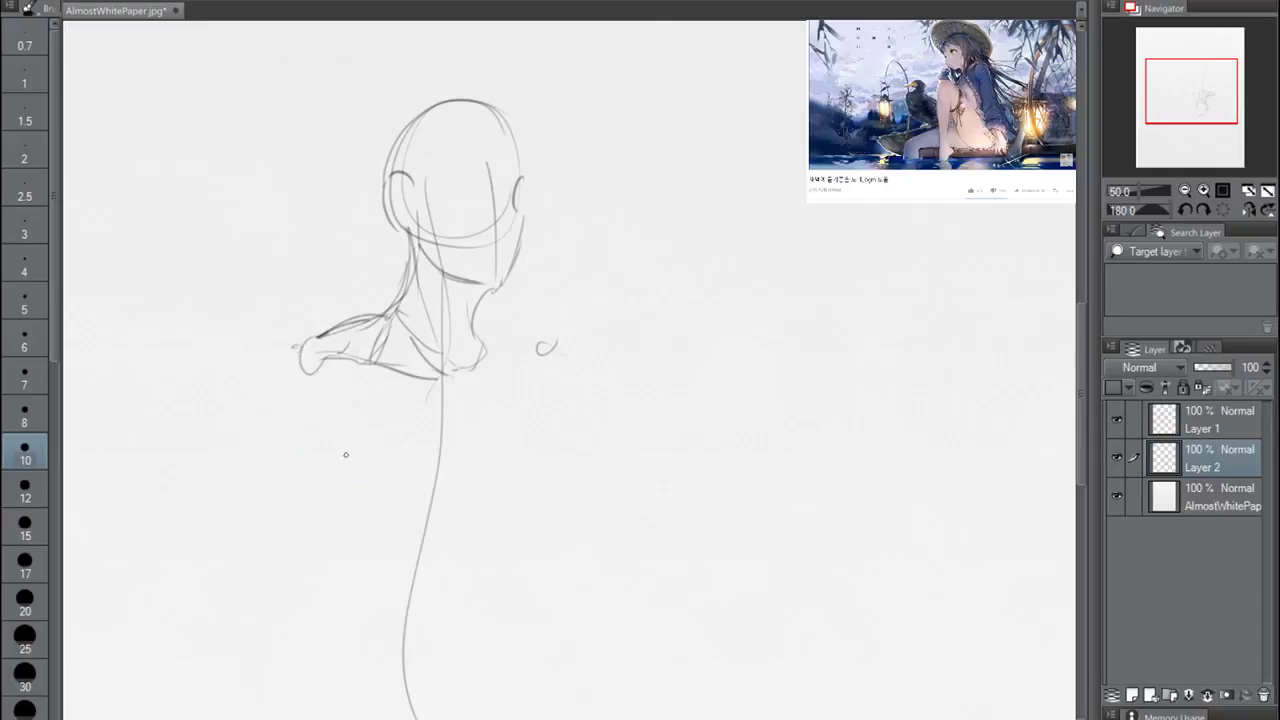
pyautogui.moveTo(320, 360); pyautogui.dragTo(305, 542)
pyautogui.moveTo(298, 426); pyautogui.dragTo(330, 650)
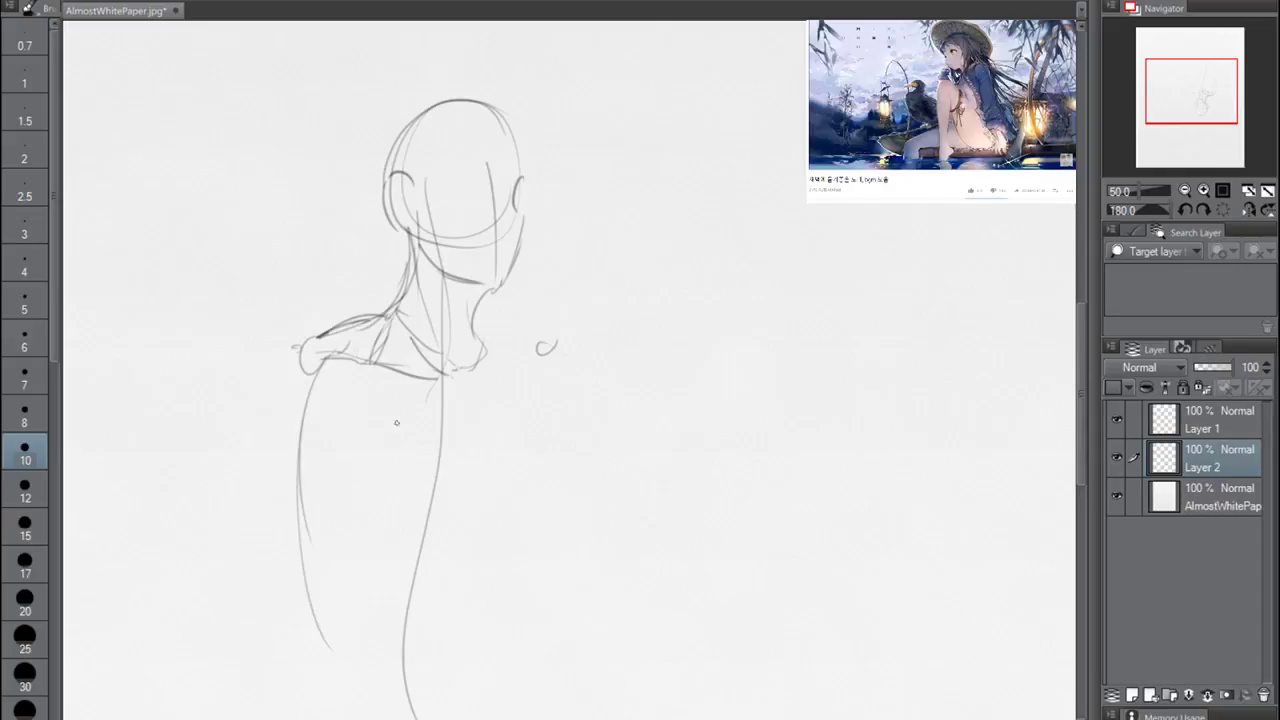
pyautogui.hotkey('ctrl', 'z')
pyautogui.moveTo(449, 368); pyautogui.dragTo(438, 649)
pyautogui.moveTo(370, 562)
pyautogui.mouseDown()
pyautogui.moveTo(467, 560)
pyautogui.moveTo(432, 652)
pyautogui.mouseUp()
pyautogui.moveTo(355, 527); pyautogui.dragTo(505, 496)
pyautogui.hotkey('ctrl', 'z')
pyautogui.hotkey('ctrl', 'z')
pyautogui.hotkey('ctrl', 'z')
pyautogui.hotkey('ctrl', 'z')
pyautogui.hotkey('ctrl', 'z')
# Draw the curved cross-contour lines that mark the middle and base of the rib cage
pyautogui.moveTo(314, 462); pyautogui.dragTo(498, 453)
pyautogui.hotkey('ctrl', 'z')
pyautogui.moveTo(306, 484); pyautogui.dragTo(507, 469)
pyautogui.hotkey('ctrl', 'z')
pyautogui.moveTo(342, 620)
pyautogui.mouseDown()
pyautogui.moveTo(455, 598)
pyautogui.moveTo(424, 614)
pyautogui.mouseUp()
pyautogui.moveTo(418, 505); pyautogui.dragTo(354, 621)
pyautogui.moveTo(366, 576); pyautogui.dragTo(412, 520)
pyautogui.hotkey('ctrl', 'z')
pyautogui.hotkey('ctrl', 'z')
# Draw the upper sides of the rib cage's front plane from the collarbones to the middle contour
pyautogui.moveTo(482, 362); pyautogui.dragTo(505, 480)
pyautogui.moveTo(480, 371); pyautogui.dragTo(494, 427)
pyautogui.moveTo(327, 384); pyautogui.dragTo(332, 416)
pyautogui.moveTo(336, 365); pyautogui.dragTo(370, 495)
pyautogui.moveTo(338, 398); pyautogui.dragTo(356, 468)
pyautogui.moveTo(442, 514)
pyautogui.mouseDown()
pyautogui.moveTo(360, 608)
pyautogui.moveTo(386, 560)
pyautogui.mouseUp()
pyautogui.moveTo(486, 516); pyautogui.dragTo(418, 609)
pyautogui.moveTo(432, 594); pyautogui.dragTo(485, 516)
pyautogui.moveTo(484, 516)
pyautogui.mouseDown()
pyautogui.moveTo(428, 526)
pyautogui.moveTo(402, 549)
pyautogui.mouseUp()
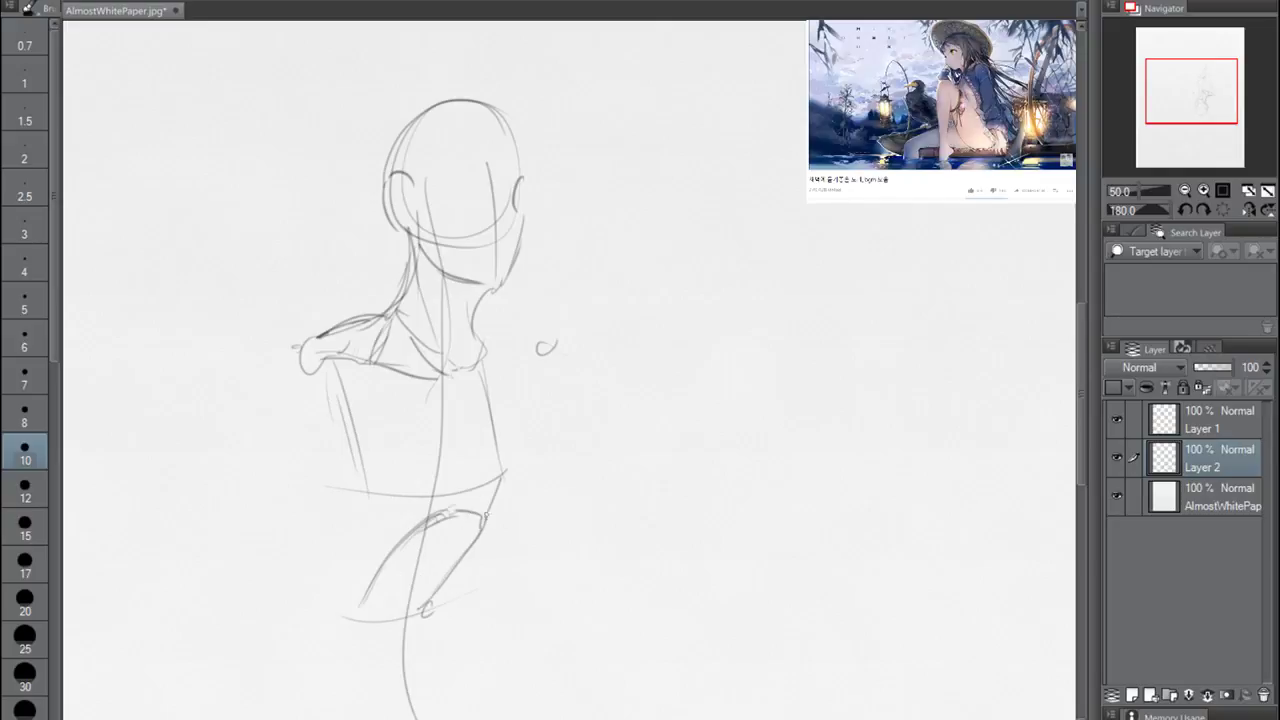
pyautogui.hotkey('ctrl', 'z')
pyautogui.hotkey('ctrl', 'z')
pyautogui.hotkey('ctrl', 'z')
pyautogui.hotkey('ctrl', 'z')
# Draw the lower sides of the rib cage's front plane, tapering from the middle contour to the base
pyautogui.moveTo(506, 475); pyautogui.dragTo(428, 607)
pyautogui.moveTo(366, 502); pyautogui.dragTo(352, 608)
pyautogui.hotkey('ctrl', 'z')
pyautogui.moveTo(366, 499); pyautogui.dragTo(348, 618)
# Sketch the angular arch opening at the bottom of the rib cage and darken its edges
pyautogui.moveTo(430, 518)
pyautogui.mouseDown()
pyautogui.moveTo(459, 511)
pyautogui.moveTo(449, 517)
pyautogui.mouseUp()
pyautogui.moveTo(385, 564)
pyautogui.mouseDown()
pyautogui.moveTo(363, 607)
pyautogui.moveTo(418, 519)
pyautogui.mouseUp()
pyautogui.moveTo(384, 554)
pyautogui.mouseDown()
pyautogui.moveTo(454, 516)
pyautogui.moveTo(456, 562)
pyautogui.mouseUp()
pyautogui.moveTo(410, 609); pyautogui.dragTo(378, 578)
pyautogui.moveTo(380, 578)
pyautogui.mouseDown()
pyautogui.moveTo(424, 612)
pyautogui.moveTo(458, 545)
pyautogui.mouseUp()
pyautogui.moveTo(430, 608)
pyautogui.mouseDown()
pyautogui.moveTo(462, 552)
pyautogui.moveTo(448, 584)
pyautogui.mouseUp()
pyautogui.moveTo(455, 508); pyautogui.dragTo(457, 560)
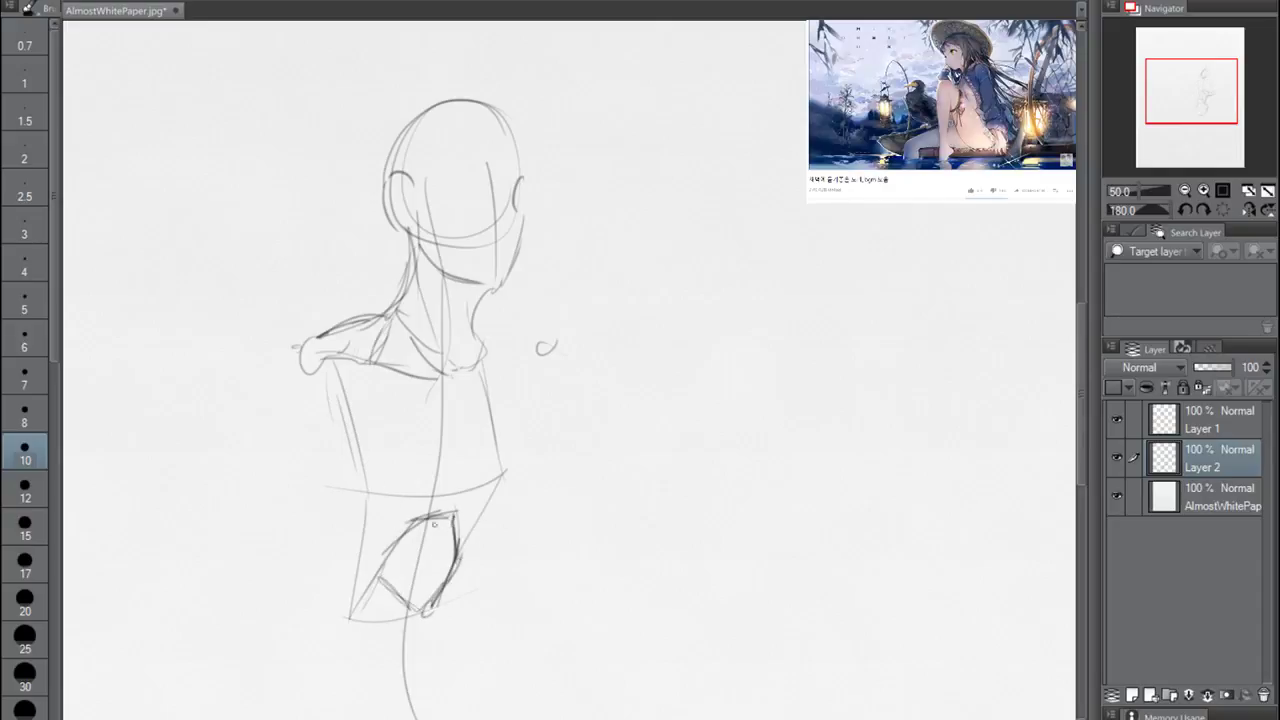
# Add the rib cage's outer side plane and a collarbone line toward the far shoulder joint
pyautogui.moveTo(316, 357)
pyautogui.mouseDown()
pyautogui.moveTo(302, 368)
pyautogui.moveTo(290, 520)
pyautogui.moveTo(316, 611)
pyautogui.moveTo(362, 620)
pyautogui.mouseUp()
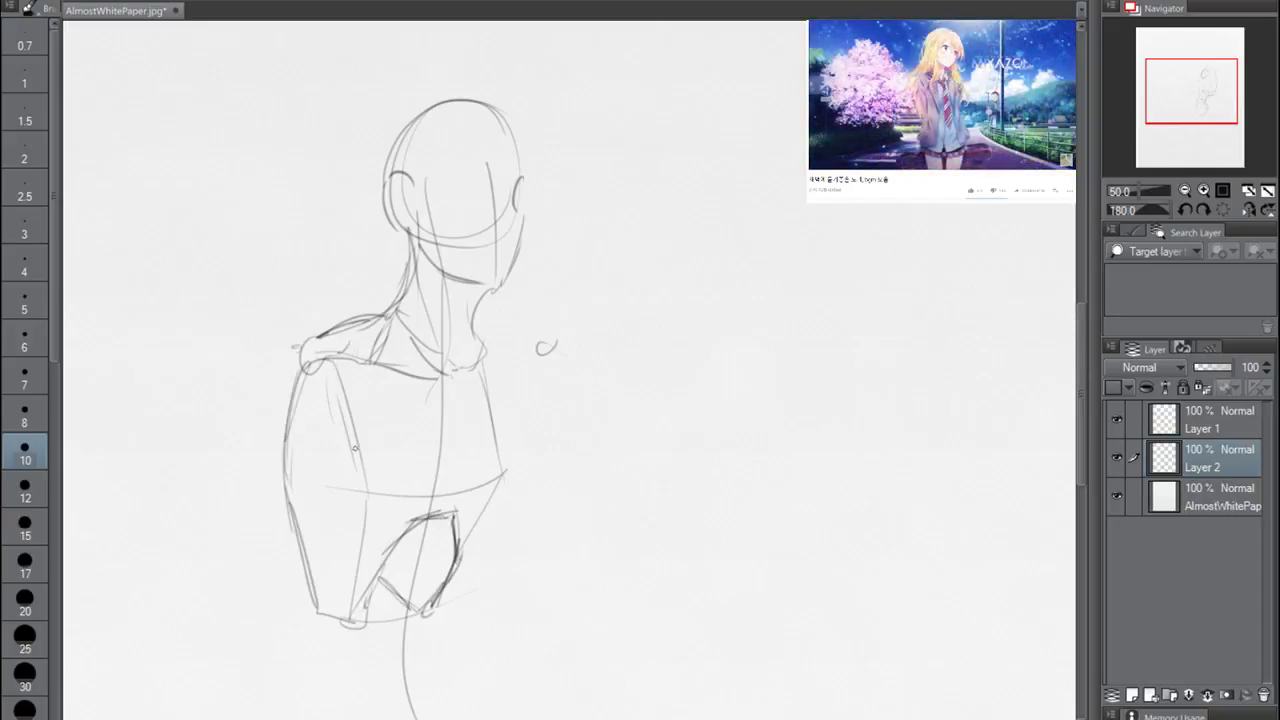
pyautogui.moveTo(440, 378)
pyautogui.mouseDown()
pyautogui.moveTo(316, 358)
pyautogui.moveTo(510, 352)
pyautogui.mouseUp()
# Clear the head and torso study from Layer 2
pyautogui.press('Delete')
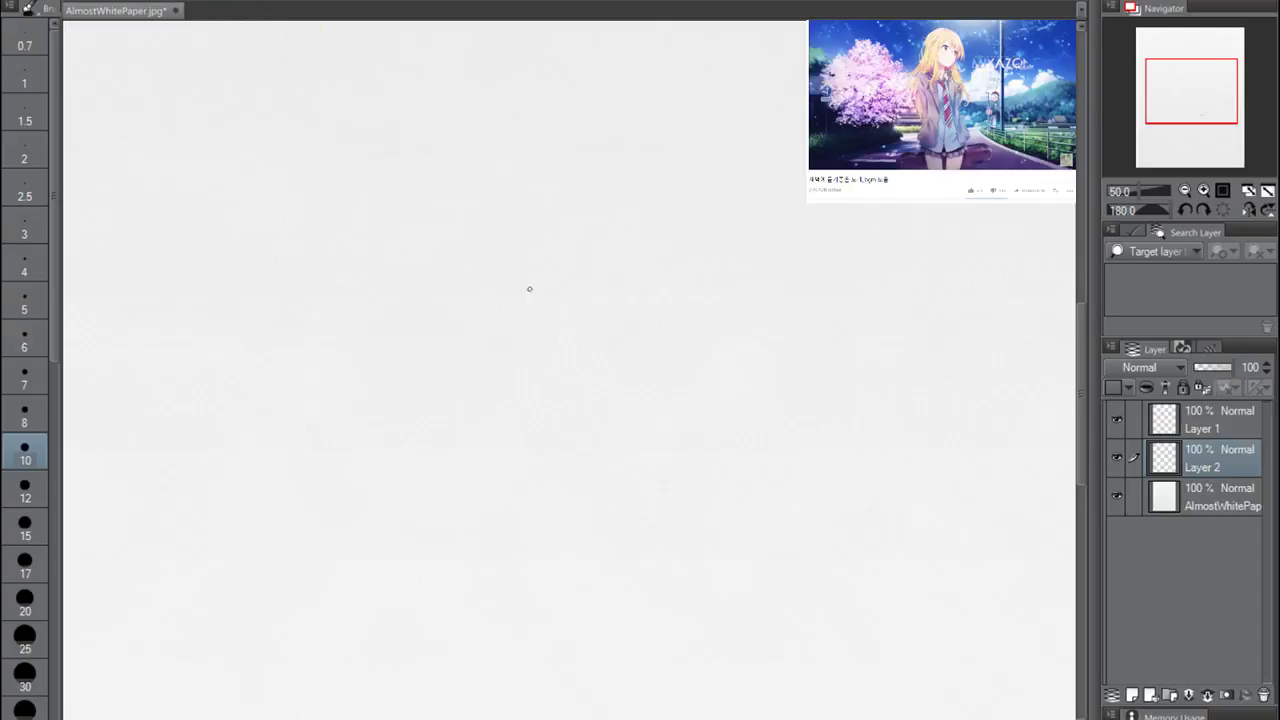
pyautogui.moveTo(336, 400); pyautogui.dragTo(376, 322)
pyautogui.hotkey('ctrl', 'z')
# Draw an upright upper-arm cylinder with an elliptical top and a notched, pointed elbow end
pyautogui.moveTo(322, 256)
pyautogui.mouseDown()
pyautogui.moveTo(371, 263)
pyautogui.moveTo(334, 320)
pyautogui.moveTo(336, 472)
pyautogui.mouseUp()
pyautogui.moveTo(422, 256); pyautogui.dragTo(417, 446)
pyautogui.moveTo(402, 463)
pyautogui.mouseDown()
pyautogui.moveTo(358, 468)
pyautogui.moveTo(350, 552)
pyautogui.moveTo(368, 478)
pyautogui.moveTo(416, 450)
pyautogui.mouseUp()
pyautogui.moveTo(352, 542); pyautogui.dragTo(414, 452)
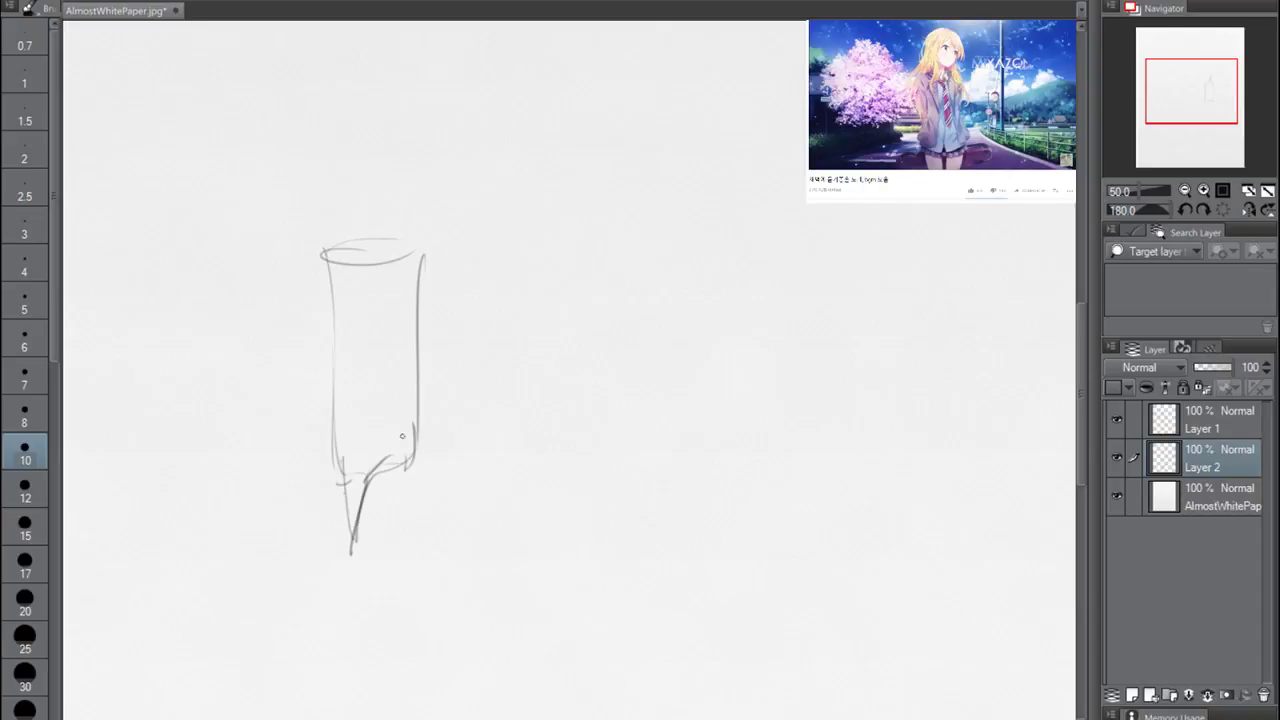
pyautogui.moveTo(358, 537)
pyautogui.mouseDown()
pyautogui.moveTo(410, 458)
pyautogui.moveTo(364, 508)
pyautogui.mouseUp()
pyautogui.moveTo(362, 512); pyautogui.dragTo(373, 492)
pyautogui.moveTo(371, 484); pyautogui.dragTo(376, 473)
pyautogui.moveTo(384, 479); pyautogui.dragTo(396, 466)
# Sketch a curved shoulder cap with contour lines above the cylinder and hatch the cylinder's open top
pyautogui.moveTo(362, 80)
pyautogui.mouseDown()
pyautogui.moveTo(337, 89)
pyautogui.moveTo(376, 148)
pyautogui.moveTo(368, 63)
pyautogui.mouseUp()
pyautogui.moveTo(332, 104); pyautogui.dragTo(317, 143)
pyautogui.moveTo(375, 211); pyautogui.dragTo(390, 202)
pyautogui.moveTo(387, 184)
pyautogui.mouseDown()
pyautogui.moveTo(386, 157)
pyautogui.moveTo(438, 115)
pyautogui.moveTo(378, 172)
pyautogui.mouseUp()
pyautogui.moveTo(377, 153); pyautogui.dragTo(389, 157)
pyautogui.moveTo(392, 137)
pyautogui.mouseDown()
pyautogui.moveTo(435, 117)
pyautogui.moveTo(414, 117)
pyautogui.moveTo(374, 195)
pyautogui.moveTo(322, 196)
pyautogui.moveTo(334, 118)
pyautogui.moveTo(379, 60)
pyautogui.moveTo(458, 97)
pyautogui.moveTo(328, 210)
pyautogui.moveTo(330, 155)
pyautogui.moveTo(412, 76)
pyautogui.moveTo(363, 205)
pyautogui.moveTo(381, 122)
pyautogui.mouseUp()
pyautogui.moveTo(328, 260)
pyautogui.mouseDown()
pyautogui.moveTo(394, 264)
pyautogui.moveTo(362, 240)
pyautogui.moveTo(345, 252)
pyautogui.moveTo(397, 252)
pyautogui.moveTo(342, 312)
pyautogui.moveTo(344, 480)
pyautogui.moveTo(384, 460)
pyautogui.moveTo(415, 292)
pyautogui.moveTo(338, 248)
pyautogui.mouseUp()
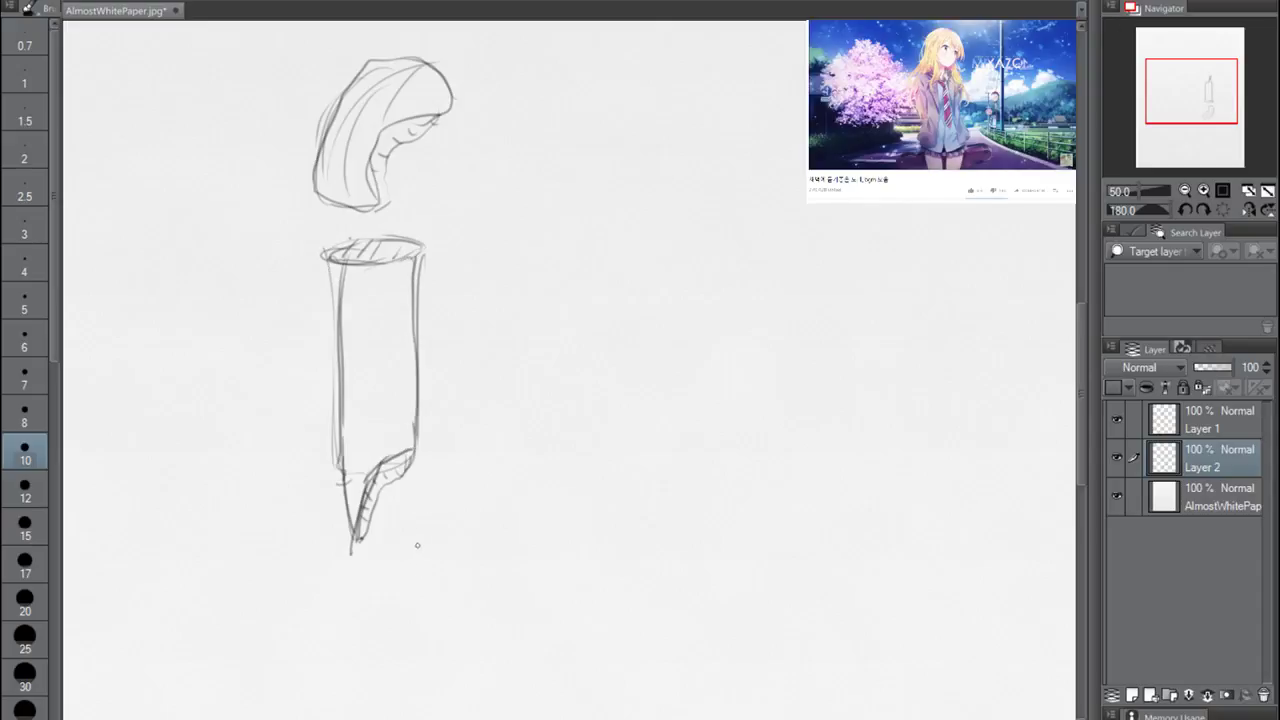
# Draw a horizontal forearm form from the elbow, with a muscle bulge near the elbow and a hatched wrist end
pyautogui.moveTo(386, 576); pyautogui.dragTo(446, 593)
pyautogui.moveTo(375, 564); pyautogui.dragTo(516, 585)
pyautogui.moveTo(378, 570)
pyautogui.mouseDown()
pyautogui.moveTo(455, 652)
pyautogui.moveTo(585, 660)
pyautogui.moveTo(694, 635)
pyautogui.mouseUp()
pyautogui.moveTo(445, 572)
pyautogui.mouseDown()
pyautogui.moveTo(488, 560)
pyautogui.moveTo(697, 590)
pyautogui.moveTo(696, 641)
pyautogui.moveTo(717, 591)
pyautogui.moveTo(709, 631)
pyautogui.mouseUp()
pyautogui.moveTo(705, 619); pyautogui.dragTo(717, 608)
# Try to sketch a blocky palm beyond the forearm's wrist, with finger segments at its far end
pyautogui.moveTo(721, 588)
pyautogui.mouseDown()
pyautogui.moveTo(768, 605)
pyautogui.moveTo(764, 641)
pyautogui.moveTo(908, 604)
pyautogui.mouseUp()
pyautogui.moveTo(783, 580); pyautogui.dragTo(872, 562)
pyautogui.moveTo(907, 572); pyautogui.dragTo(902, 616)
pyautogui.moveTo(907, 570); pyautogui.dragTo(908, 607)
pyautogui.moveTo(872, 561)
pyautogui.mouseDown()
pyautogui.moveTo(902, 569)
pyautogui.moveTo(900, 587)
pyautogui.mouseUp()
pyautogui.moveTo(912, 578)
pyautogui.mouseDown()
pyautogui.moveTo(906, 588)
pyautogui.moveTo(953, 567)
pyautogui.moveTo(908, 564)
pyautogui.moveTo(903, 576)
pyautogui.moveTo(927, 563)
pyautogui.mouseUp()
pyautogui.hotkey('ctrl', 'z')
pyautogui.hotkey('ctrl', 'z')
pyautogui.moveTo(926, 563)
pyautogui.mouseDown()
pyautogui.moveTo(925, 589)
pyautogui.moveTo(911, 593)
pyautogui.moveTo(925, 590)
pyautogui.moveTo(890, 612)
pyautogui.moveTo(931, 590)
pyautogui.moveTo(906, 618)
pyautogui.mouseUp()
pyautogui.hotkey('ctrl', 'z')
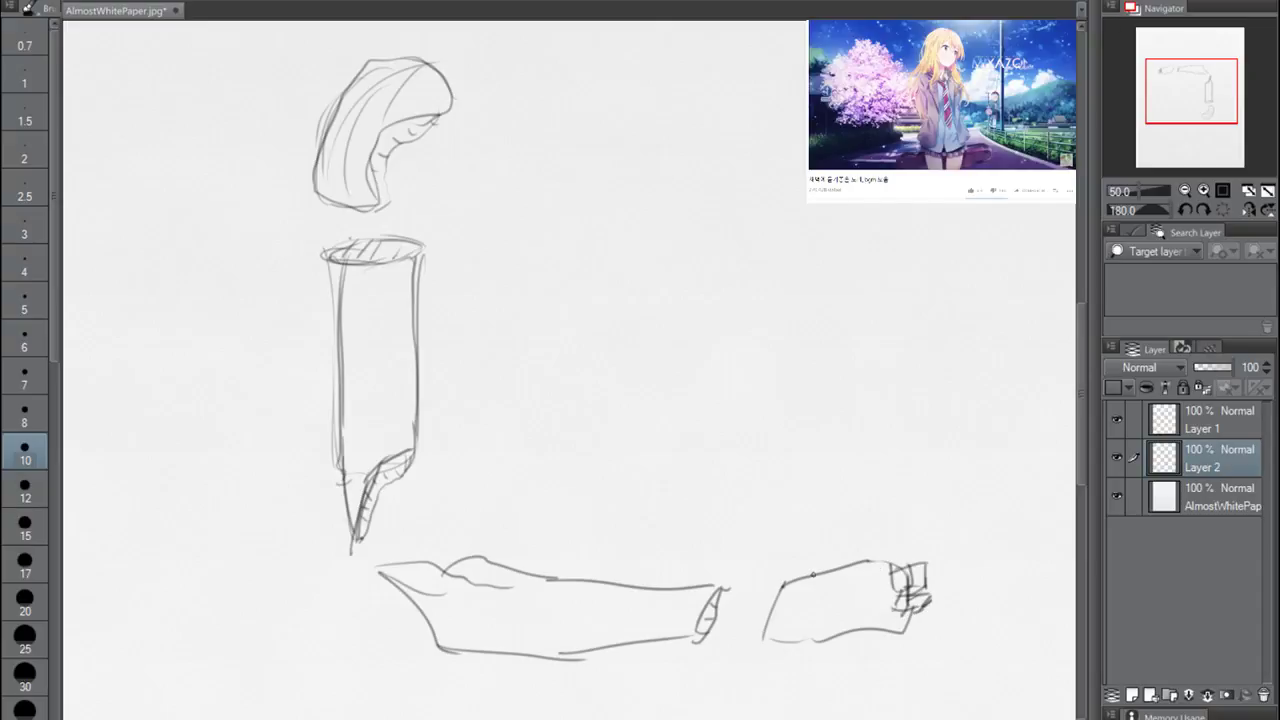
# Try contour lines on the palm block, and undo the whole hand sketch
pyautogui.moveTo(812, 578)
pyautogui.mouseDown()
pyautogui.moveTo(828, 551)
pyautogui.moveTo(884, 535)
pyautogui.moveTo(862, 574)
pyautogui.moveTo(841, 542)
pyautogui.moveTo(884, 524)
pyautogui.moveTo(853, 567)
pyautogui.moveTo(860, 588)
pyautogui.moveTo(905, 600)
pyautogui.mouseUp()
pyautogui.hotkey('ctrl', 'z')
pyautogui.hotkey('ctrl', 'z')
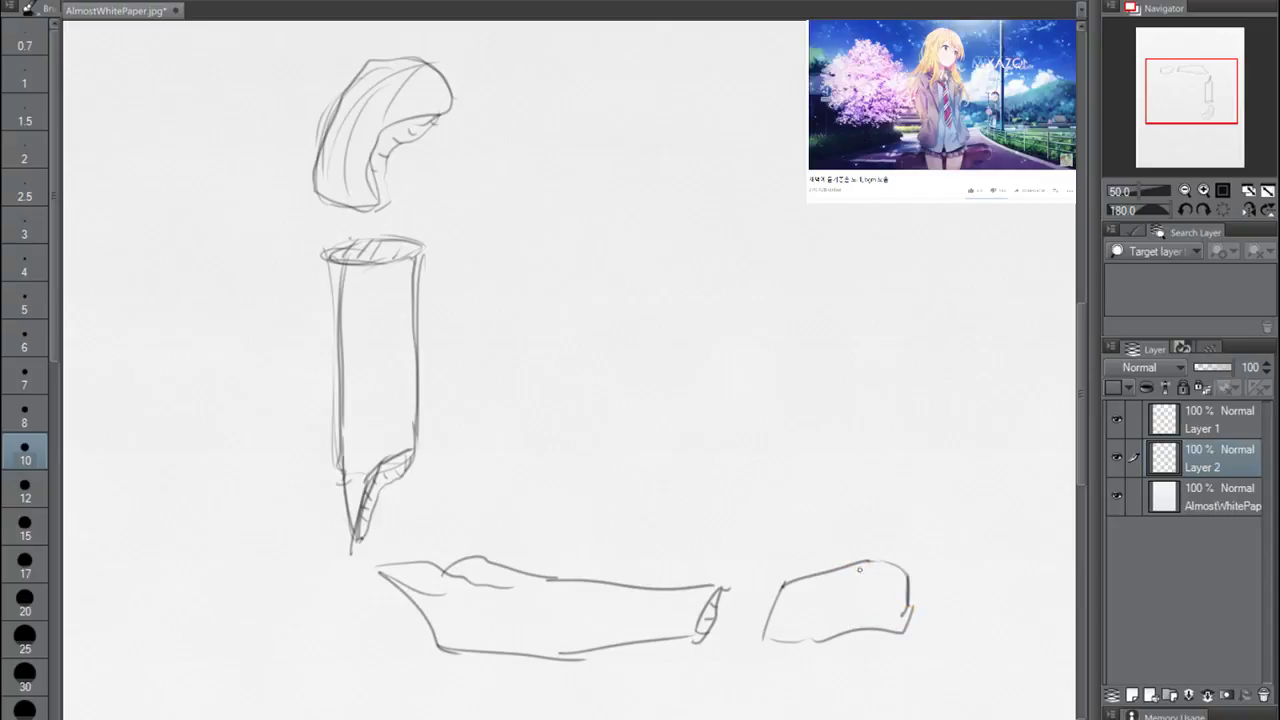
pyautogui.moveTo(797, 580)
pyautogui.mouseDown()
pyautogui.moveTo(869, 530)
pyautogui.moveTo(848, 572)
pyautogui.moveTo(814, 549)
pyautogui.moveTo(873, 541)
pyautogui.moveTo(857, 568)
pyautogui.mouseUp()
pyautogui.hotkey('ctrl', 'z')
pyautogui.hotkey('ctrl', 'z')
pyautogui.press('p')
pyautogui.hotkey('ctrl', 'z')
pyautogui.hotkey('ctrl', 'z')
pyautogui.hotkey('ctrl', 'z')
pyautogui.hotkey('ctrl', 'z')
pyautogui.hotkey('ctrl', 'z')
# Try several outlines for a wedge-shaped palm widening away from the forearm's wrist
pyautogui.moveTo(874, 640); pyautogui.dragTo(852, 605)
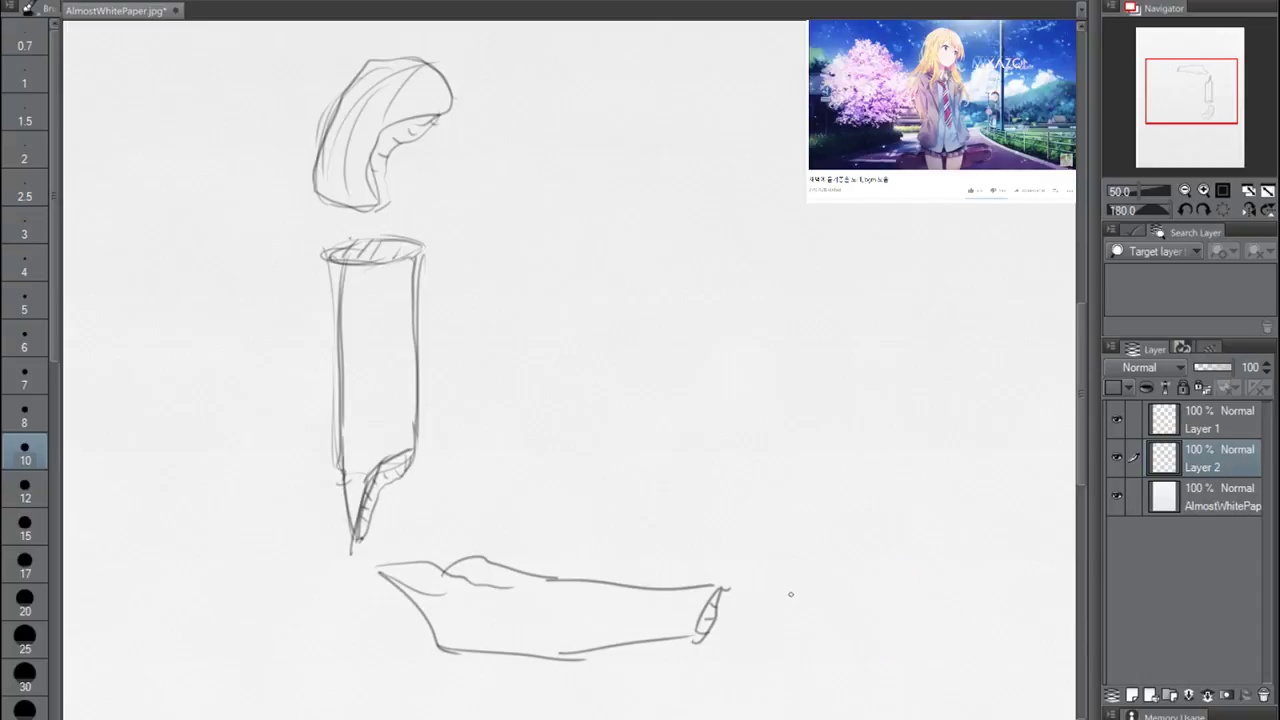
pyautogui.moveTo(772, 595)
pyautogui.mouseDown()
pyautogui.moveTo(848, 540)
pyautogui.moveTo(862, 626)
pyautogui.moveTo(788, 630)
pyautogui.moveTo(860, 618)
pyautogui.mouseUp()
pyautogui.hotkey('ctrl', 'z')
pyautogui.hotkey('ctrl', 'z')
pyautogui.hotkey('ctrl', 'z')
pyautogui.hotkey('ctrl', 'z')
pyautogui.moveTo(776, 594); pyautogui.dragTo(860, 535)
pyautogui.hotkey('ctrl', 'z')
pyautogui.moveTo(782, 571); pyautogui.dragTo(862, 541)
pyautogui.moveTo(862, 541); pyautogui.dragTo(869, 616)
pyautogui.moveTo(793, 637); pyautogui.dragTo(858, 618)
pyautogui.hotkey('ctrl', 'z')
pyautogui.moveTo(780, 574)
pyautogui.mouseDown()
pyautogui.moveTo(801, 631)
pyautogui.moveTo(788, 602)
pyautogui.moveTo(852, 540)
pyautogui.mouseUp()
pyautogui.hotkey('ctrl', 'z')
# Try to close the wedge-shaped palm with a far edge and a thumb, and undo the hand sketch
pyautogui.moveTo(876, 525); pyautogui.dragTo(860, 656)
pyautogui.moveTo(782, 603); pyautogui.dragTo(852, 643)
pyautogui.moveTo(857, 538); pyautogui.dragTo(873, 637)
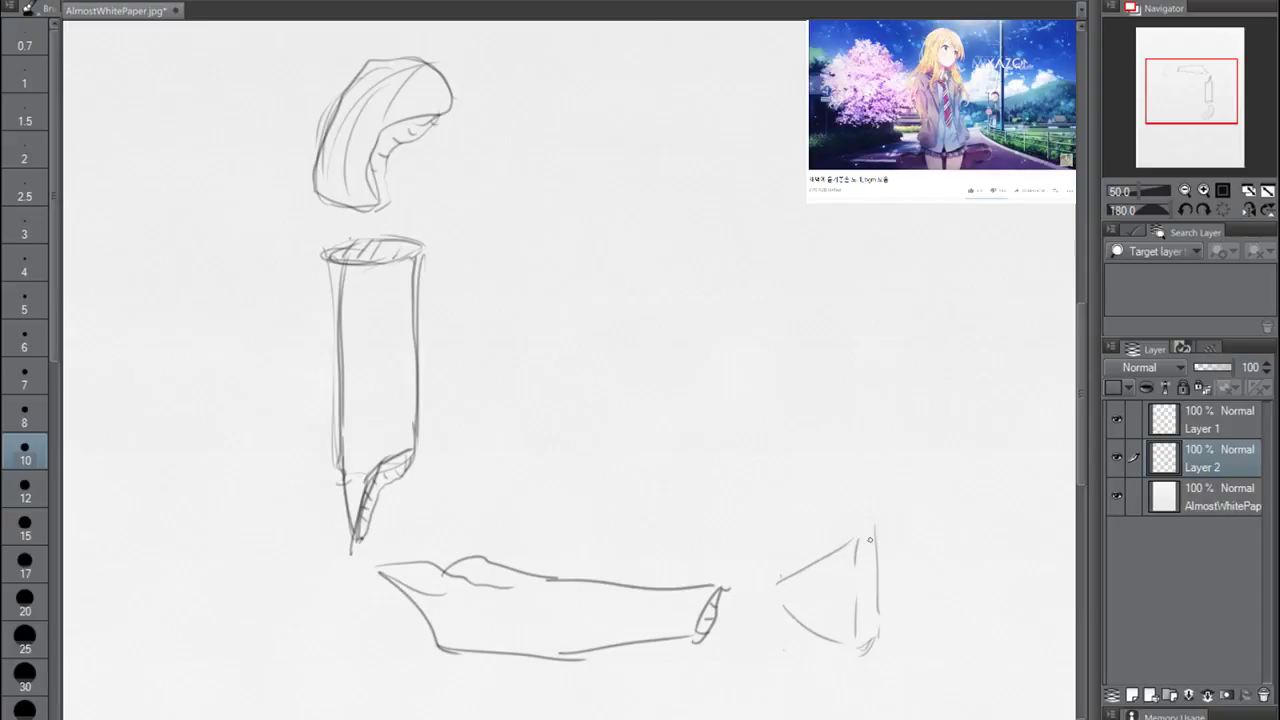
pyautogui.moveTo(857, 541)
pyautogui.mouseDown()
pyautogui.moveTo(888, 479)
pyautogui.moveTo(906, 504)
pyautogui.moveTo(908, 489)
pyautogui.moveTo(911, 507)
pyautogui.moveTo(877, 558)
pyautogui.mouseUp()
pyautogui.hotkey('ctrl', 'z')
pyautogui.hotkey('ctrl', 'z')
pyautogui.hotkey('ctrl', 'z')
pyautogui.hotkey('ctrl', 'z')
pyautogui.hotkey('ctrl', 'z')
pyautogui.hotkey('ctrl', 'z')
pyautogui.hotkey('ctrl', 'z')
pyautogui.hotkey('ctrl', 'z')
pyautogui.hotkey('ctrl', 'z')
pyautogui.hotkey('ctrl', 'z')
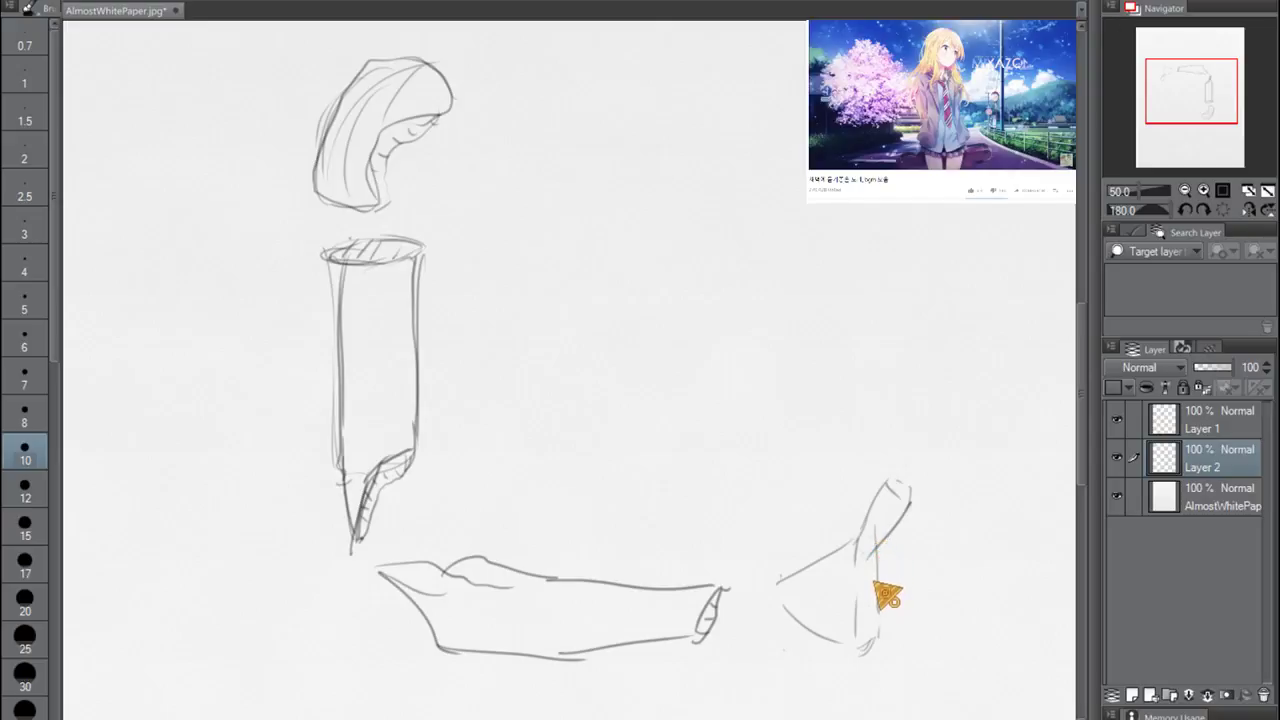
pyautogui.hotkey('ctrl', 'z')
pyautogui.hotkey('ctrl', 'z')
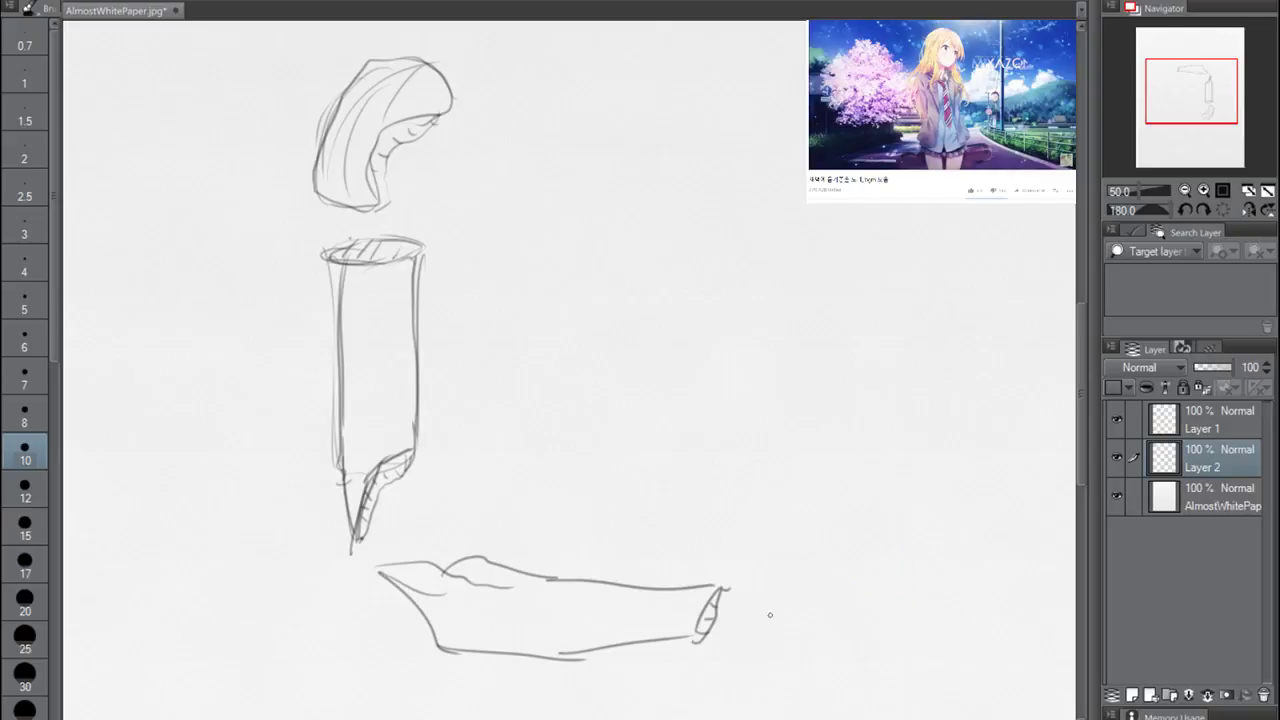
# Darken the upper-arm cylinder's sides, rim and elbow notch, and reinforce the shoulder cap's inner edge
pyautogui.moveTo(365, 521)
pyautogui.mouseDown()
pyautogui.moveTo(408, 456)
pyautogui.moveTo(371, 491)
pyautogui.mouseUp()
pyautogui.moveTo(361, 538)
pyautogui.mouseDown()
pyautogui.moveTo(341, 462)
pyautogui.moveTo(374, 524)
pyautogui.moveTo(411, 460)
pyautogui.moveTo(401, 444)
pyautogui.moveTo(354, 546)
pyautogui.mouseUp()
pyautogui.moveTo(416, 446); pyautogui.dragTo(412, 312)
pyautogui.moveTo(333, 273)
pyautogui.mouseDown()
pyautogui.moveTo(350, 470)
pyautogui.moveTo(338, 274)
pyautogui.moveTo(378, 268)
pyautogui.moveTo(370, 241)
pyautogui.moveTo(343, 259)
pyautogui.moveTo(380, 235)
pyautogui.moveTo(423, 248)
pyautogui.moveTo(409, 260)
pyautogui.moveTo(419, 407)
pyautogui.mouseUp()
pyautogui.moveTo(390, 199)
pyautogui.mouseDown()
pyautogui.moveTo(378, 209)
pyautogui.moveTo(370, 134)
pyautogui.moveTo(450, 108)
pyautogui.moveTo(381, 74)
pyautogui.mouseUp()
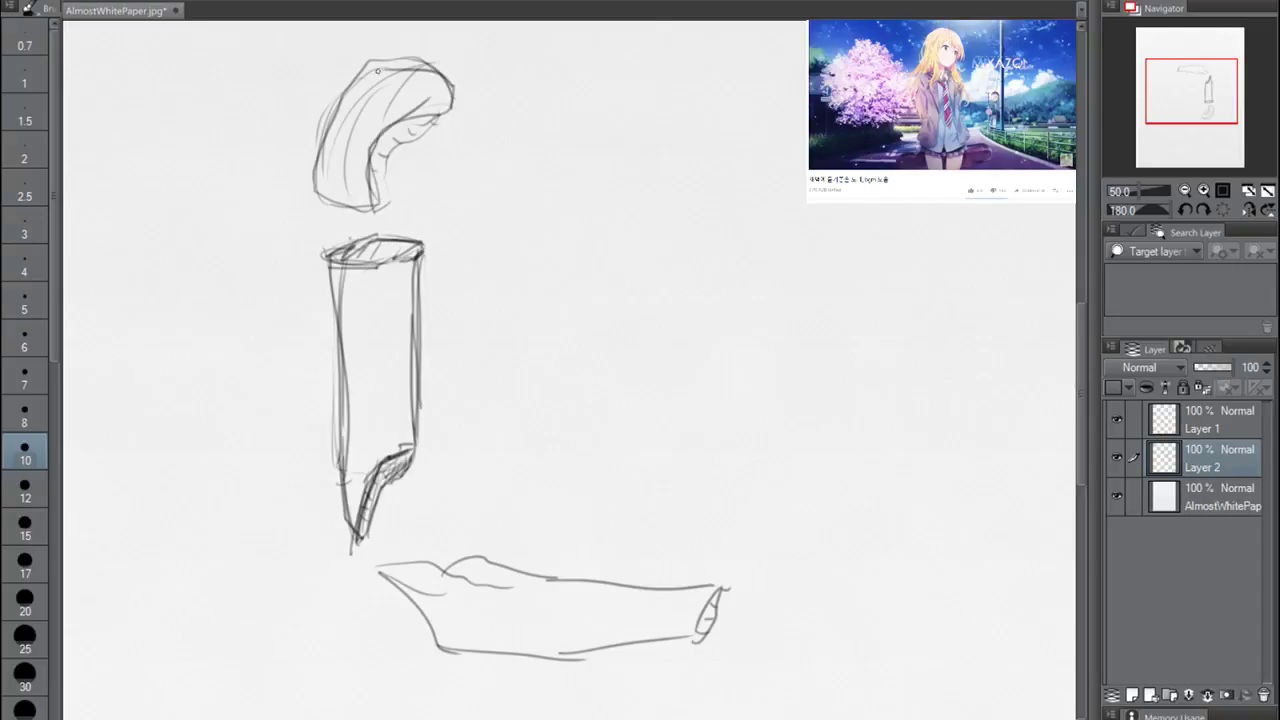
# Clear the arm study from Layer 2
pyautogui.press('Delete')
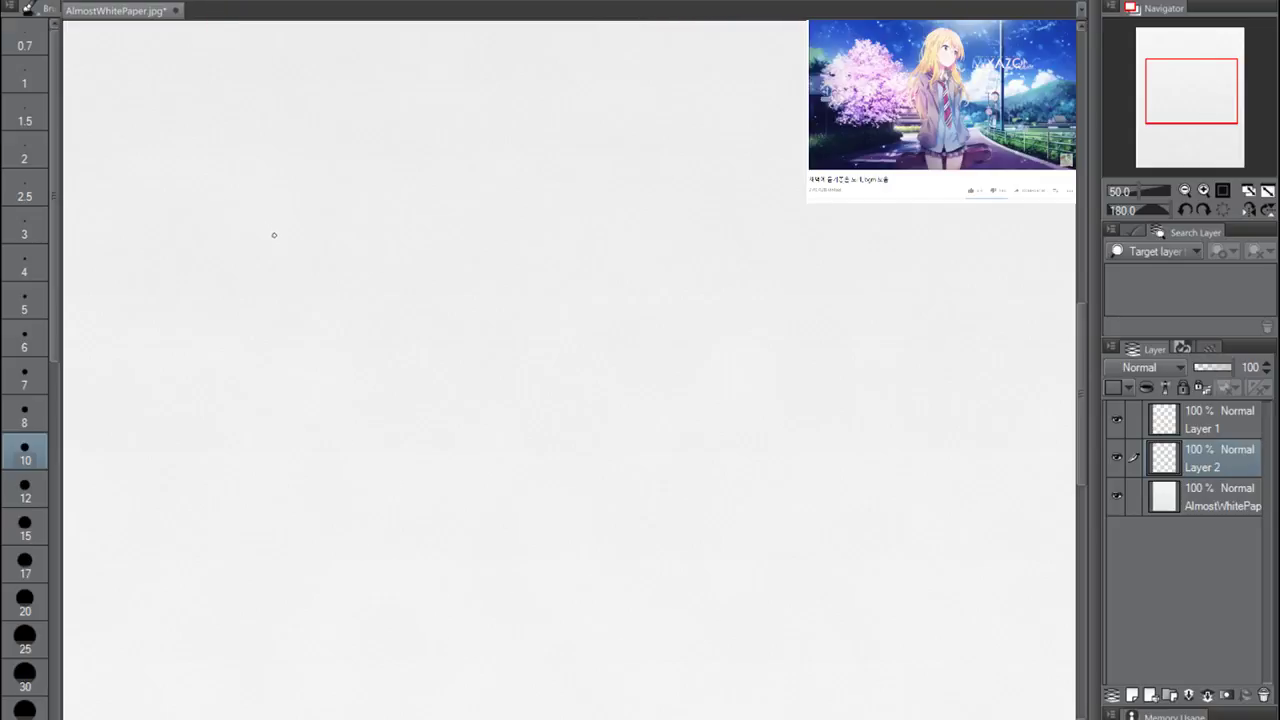
# Draw a slim upright upper-arm form with slanted top and bottom cuts and a hatched elbow end
pyautogui.moveTo(302, 340)
pyautogui.mouseDown()
pyautogui.moveTo(349, 261)
pyautogui.moveTo(300, 340)
pyautogui.mouseUp()
pyautogui.moveTo(355, 264)
pyautogui.mouseDown()
pyautogui.moveTo(304, 336)
pyautogui.moveTo(359, 368)
pyautogui.moveTo(358, 436)
pyautogui.mouseUp()
pyautogui.moveTo(300, 340); pyautogui.dragTo(309, 524)
pyautogui.moveTo(307, 468)
pyautogui.mouseDown()
pyautogui.moveTo(314, 561)
pyautogui.moveTo(357, 484)
pyautogui.moveTo(358, 430)
pyautogui.mouseUp()
pyautogui.moveTo(336, 541)
pyautogui.mouseDown()
pyautogui.moveTo(314, 566)
pyautogui.moveTo(349, 530)
pyautogui.mouseUp()
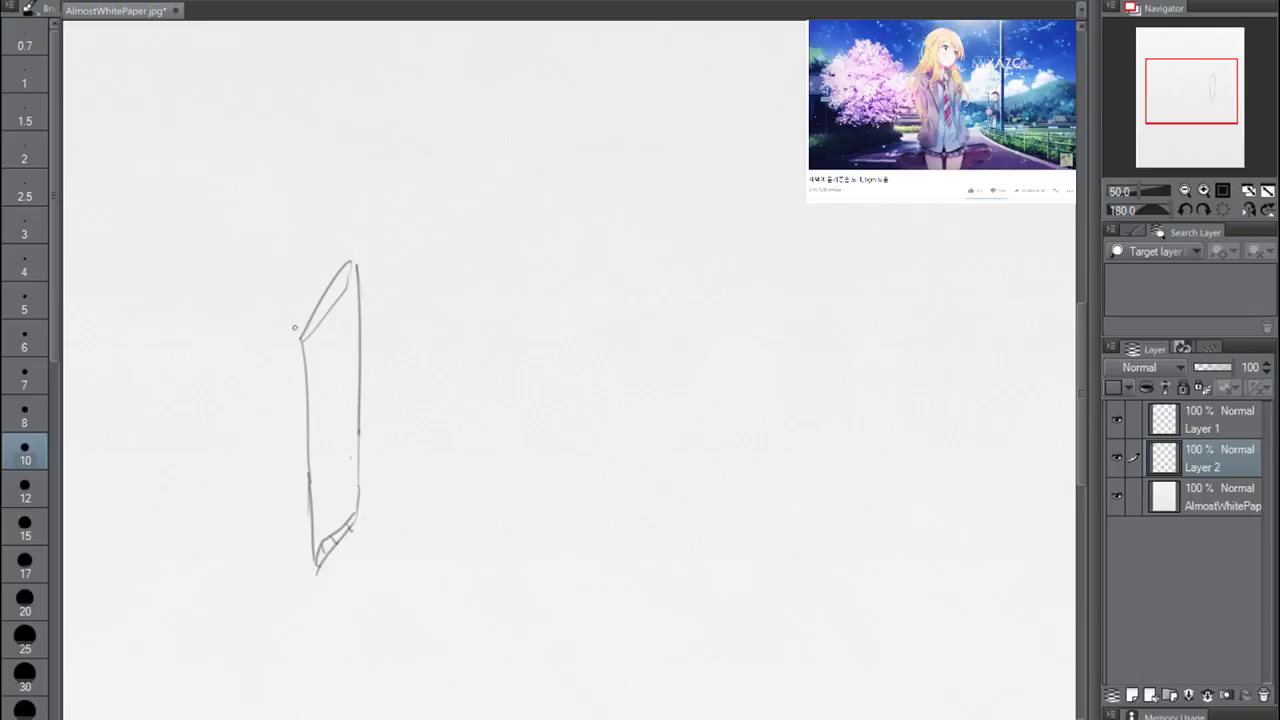
# Add a rounded shoulder cap rising from the upper arm's slanted top and curving toward the body
pyautogui.moveTo(299, 340)
pyautogui.mouseDown()
pyautogui.moveTo(286, 234)
pyautogui.moveTo(363, 209)
pyautogui.mouseUp()
pyautogui.hotkey('ctrl', 'z')
pyautogui.moveTo(297, 340)
pyautogui.mouseDown()
pyautogui.moveTo(286, 223)
pyautogui.moveTo(371, 217)
pyautogui.mouseUp()
pyautogui.hotkey('ctrl', 'z')
pyautogui.moveTo(298, 340)
pyautogui.mouseDown()
pyautogui.moveTo(279, 243)
pyautogui.moveTo(400, 181)
pyautogui.mouseUp()
pyautogui.moveTo(356, 272); pyautogui.dragTo(408, 233)
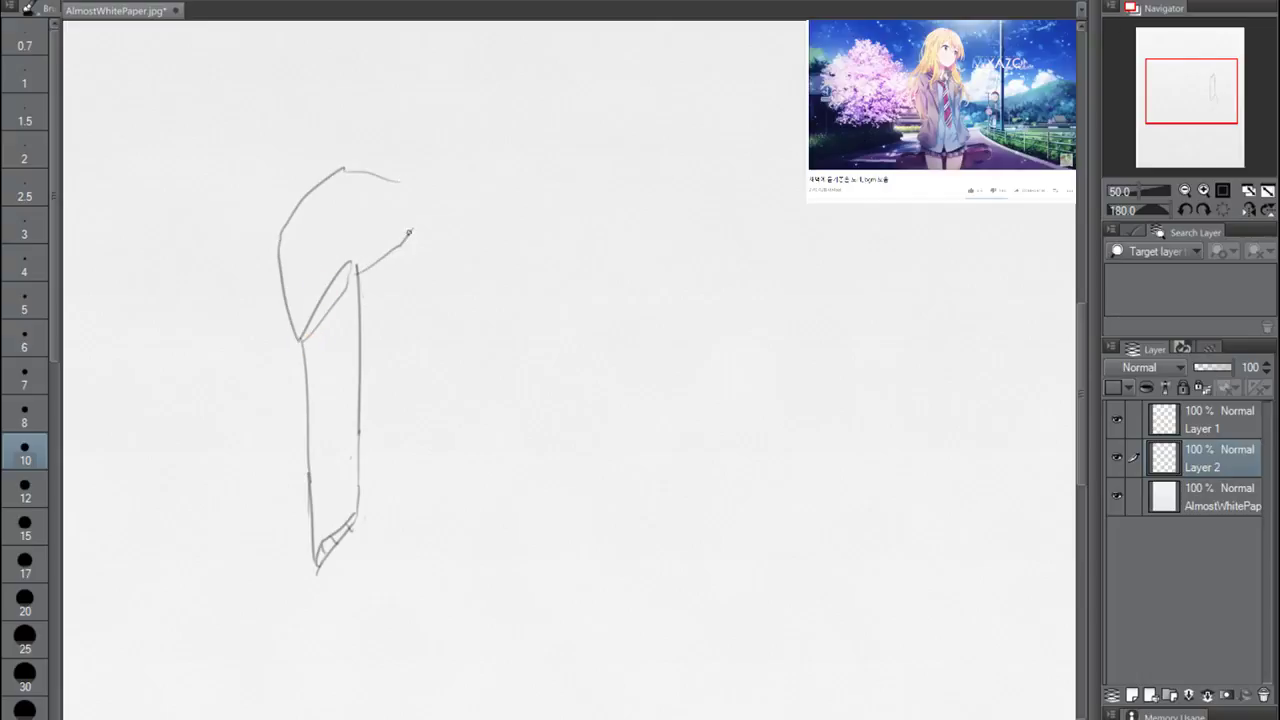
# Try small interlocking marks along the slanted joint between the shoulder cap and the upper arm
pyautogui.moveTo(304, 322)
pyautogui.mouseDown()
pyautogui.moveTo(312, 334)
pyautogui.moveTo(328, 316)
pyautogui.mouseUp()
pyautogui.moveTo(332, 292)
pyautogui.mouseDown()
pyautogui.moveTo(342, 304)
pyautogui.moveTo(350, 292)
pyautogui.mouseUp()
pyautogui.moveTo(344, 272); pyautogui.dragTo(354, 282)
pyautogui.moveTo(347, 260); pyautogui.dragTo(355, 270)
pyautogui.hotkey('ctrl', 'z')
pyautogui.hotkey('ctrl', 'z')
pyautogui.hotkey('ctrl', 'z')
pyautogui.hotkey('ctrl', 'z')
pyautogui.hotkey('ctrl', 'z')
pyautogui.hotkey('ctrl', 'z')
pyautogui.hotkey('ctrl', 'z')
pyautogui.hotkey('ctrl', 'z')
# Draw a row of small square tabs along the slanted joint under the shoulder cap
pyautogui.moveTo(310, 322); pyautogui.dragTo(324, 334)
pyautogui.moveTo(312, 329)
pyautogui.mouseDown()
pyautogui.moveTo(320, 338)
pyautogui.moveTo(354, 281)
pyautogui.mouseUp()
pyautogui.moveTo(341, 287); pyautogui.dragTo(355, 281)
# Add a side plane along the shoulder cap's outer edge and a hatched cut at its body end
pyautogui.moveTo(284, 257); pyautogui.dragTo(287, 232)
pyautogui.moveTo(406, 235); pyautogui.dragTo(413, 220)
pyautogui.moveTo(400, 210); pyautogui.dragTo(414, 224)
pyautogui.moveTo(393, 180)
pyautogui.mouseDown()
pyautogui.moveTo(414, 220)
pyautogui.moveTo(406, 204)
pyautogui.moveTo(322, 175)
pyautogui.moveTo(284, 240)
pyautogui.moveTo(298, 312)
pyautogui.mouseUp()
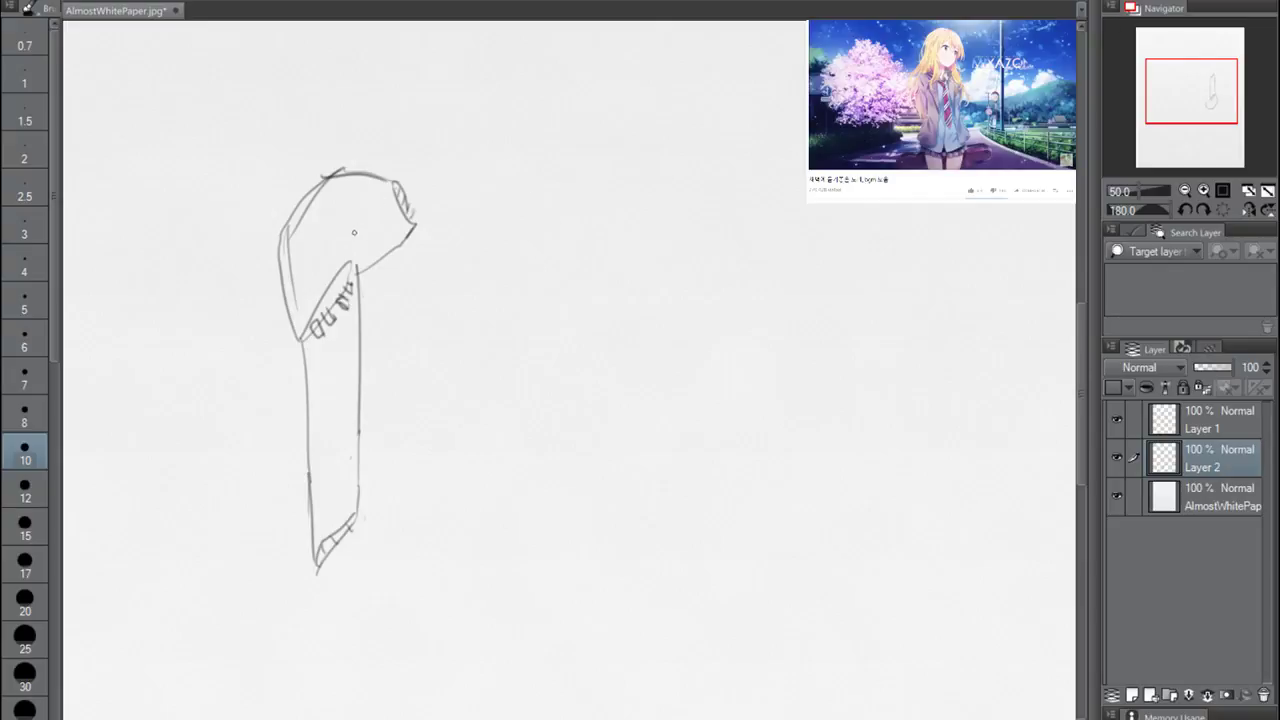
# Add a thin hatched muscle strip along the upper arm's inner-elbow side, down to the slanted elbow cut
pyautogui.moveTo(343, 283)
pyautogui.mouseDown()
pyautogui.moveTo(351, 290)
pyautogui.moveTo(313, 334)
pyautogui.mouseUp()
pyautogui.moveTo(320, 556); pyautogui.dragTo(368, 510)
pyautogui.moveTo(358, 287)
pyautogui.mouseDown()
pyautogui.moveTo(376, 390)
pyautogui.moveTo(360, 512)
pyautogui.mouseUp()
pyautogui.moveTo(372, 348); pyautogui.dragTo(362, 368)
pyautogui.moveTo(364, 322); pyautogui.dragTo(358, 334)
pyautogui.moveTo(368, 454); pyautogui.dragTo(362, 512)
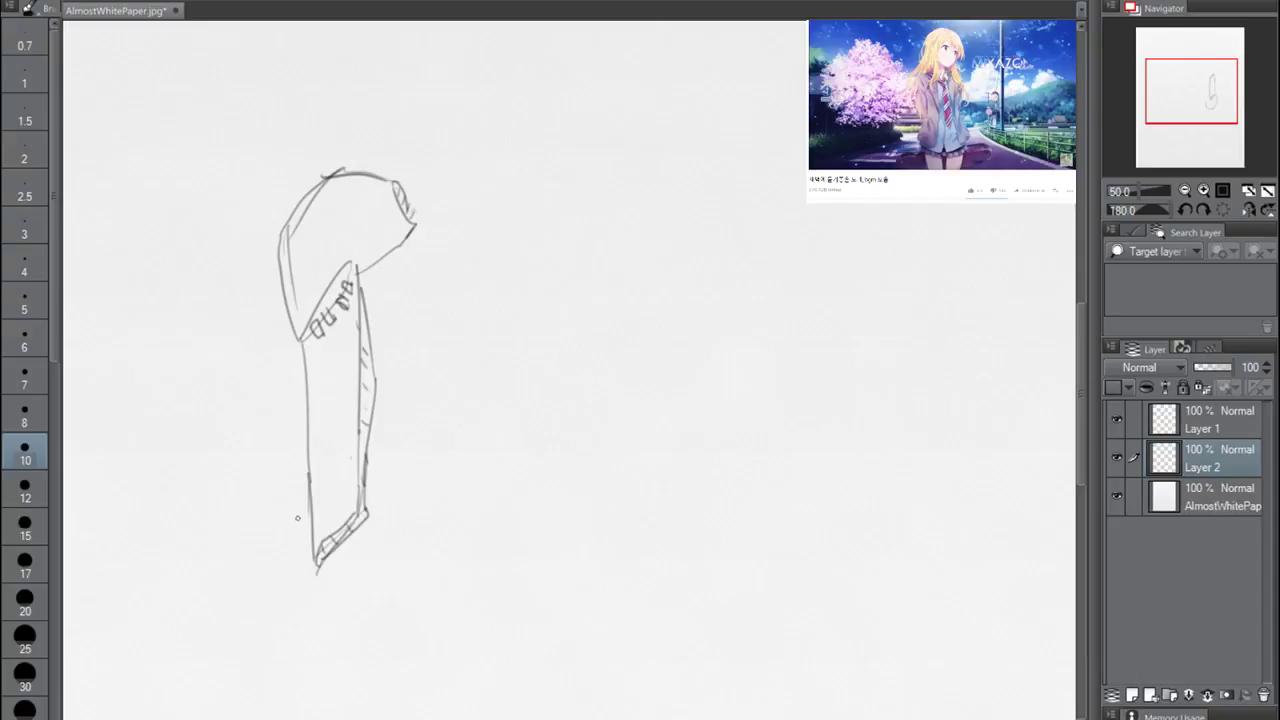
# Add a hatched strip along the upper arm's outer side, an inner contour curve and a darker elbow cut
pyautogui.moveTo(314, 548)
pyautogui.mouseDown()
pyautogui.moveTo(300, 356)
pyautogui.moveTo(318, 560)
pyautogui.mouseUp()
pyautogui.moveTo(348, 306)
pyautogui.mouseDown()
pyautogui.moveTo(324, 456)
pyautogui.moveTo(332, 538)
pyautogui.mouseUp()
pyautogui.moveTo(336, 398)
pyautogui.mouseDown()
pyautogui.moveTo(324, 540)
pyautogui.moveTo(376, 504)
pyautogui.mouseUp()
pyautogui.moveTo(324, 542); pyautogui.dragTo(344, 522)
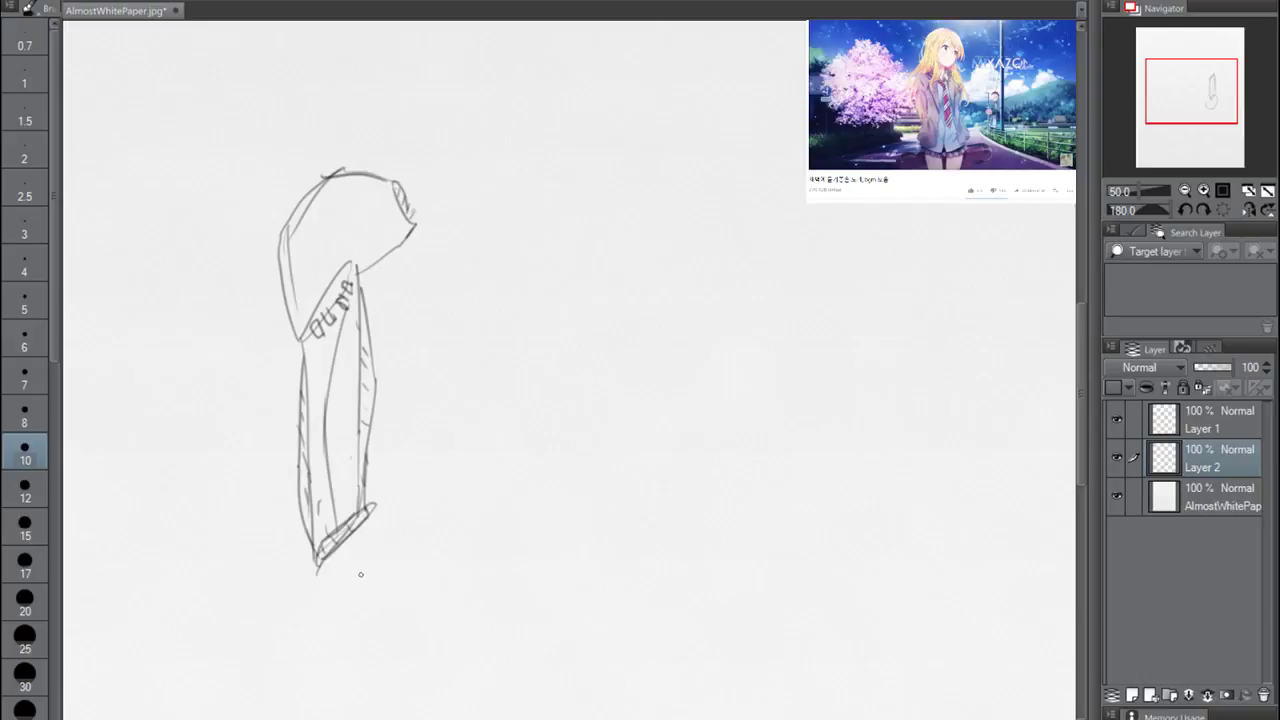
# Draw the horizontal forearm with a hatched slanted elbow end, an upper muscle bulge and a hatched wrist end
pyautogui.moveTo(386, 540); pyautogui.dragTo(396, 526)
pyautogui.moveTo(352, 586)
pyautogui.mouseDown()
pyautogui.moveTo(410, 522)
pyautogui.moveTo(372, 566)
pyautogui.moveTo(392, 546)
pyautogui.mouseUp()
pyautogui.moveTo(396, 540)
pyautogui.mouseDown()
pyautogui.moveTo(457, 513)
pyautogui.moveTo(518, 565)
pyautogui.mouseUp()
pyautogui.moveTo(362, 578); pyautogui.dragTo(669, 595)
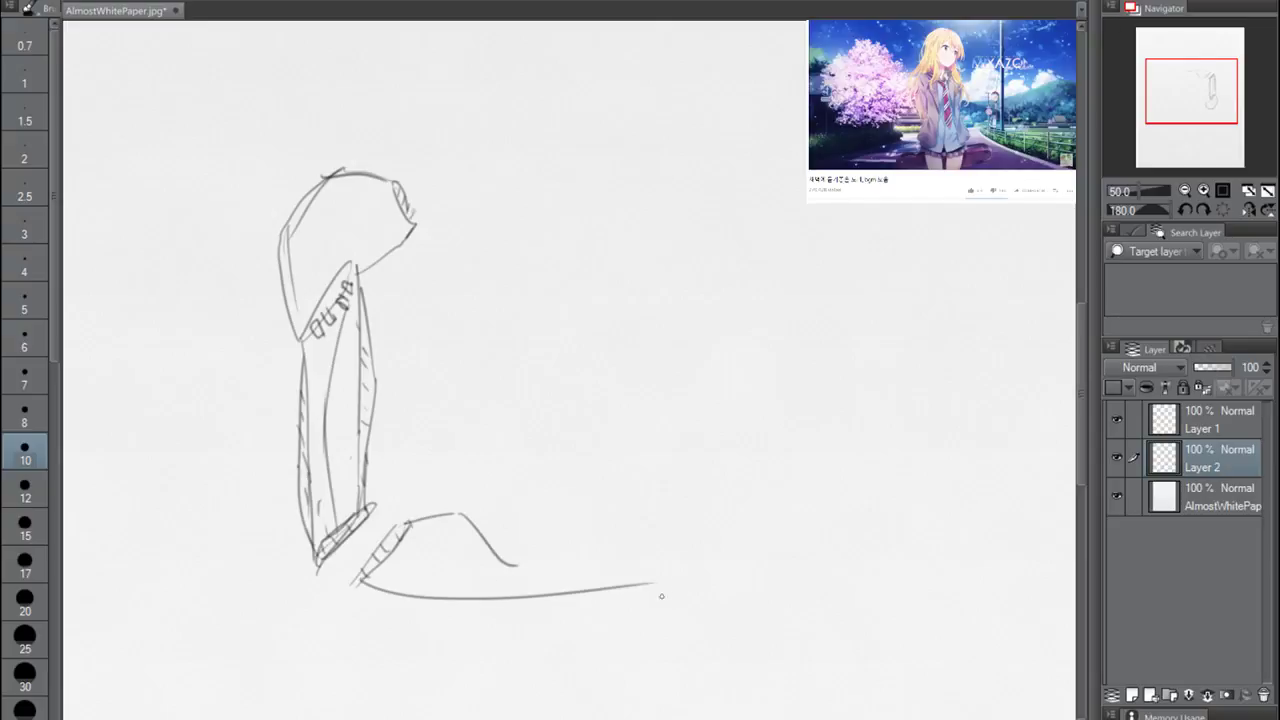
pyautogui.moveTo(486, 543)
pyautogui.mouseDown()
pyautogui.moveTo(652, 547)
pyautogui.moveTo(641, 591)
pyautogui.mouseUp()
pyautogui.moveTo(660, 542)
pyautogui.mouseDown()
pyautogui.moveTo(656, 594)
pyautogui.moveTo(658, 577)
pyautogui.mouseUp()
pyautogui.moveTo(648, 568); pyautogui.dragTo(676, 553)
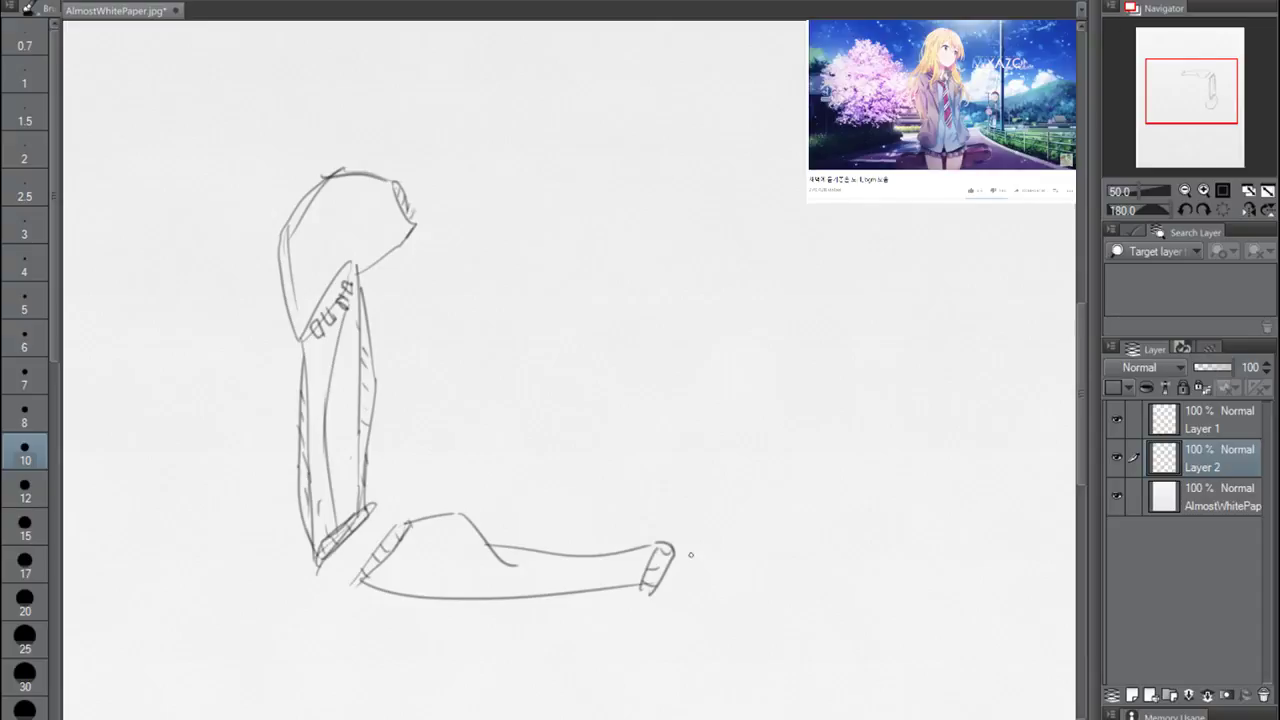
# Block in the hand beyond the wrist with a palm box, a finger block and a thumb on top
pyautogui.moveTo(727, 549)
pyautogui.mouseDown()
pyautogui.moveTo(707, 592)
pyautogui.moveTo(800, 598)
pyautogui.mouseUp()
pyautogui.moveTo(816, 540); pyautogui.dragTo(797, 598)
pyautogui.moveTo(790, 536); pyautogui.dragTo(712, 550)
pyautogui.moveTo(804, 536)
pyautogui.mouseDown()
pyautogui.moveTo(877, 580)
pyautogui.moveTo(868, 614)
pyautogui.mouseUp()
pyautogui.moveTo(808, 606); pyautogui.dragTo(853, 612)
pyautogui.moveTo(710, 547)
pyautogui.mouseDown()
pyautogui.moveTo(794, 510)
pyautogui.moveTo(804, 527)
pyautogui.mouseUp()
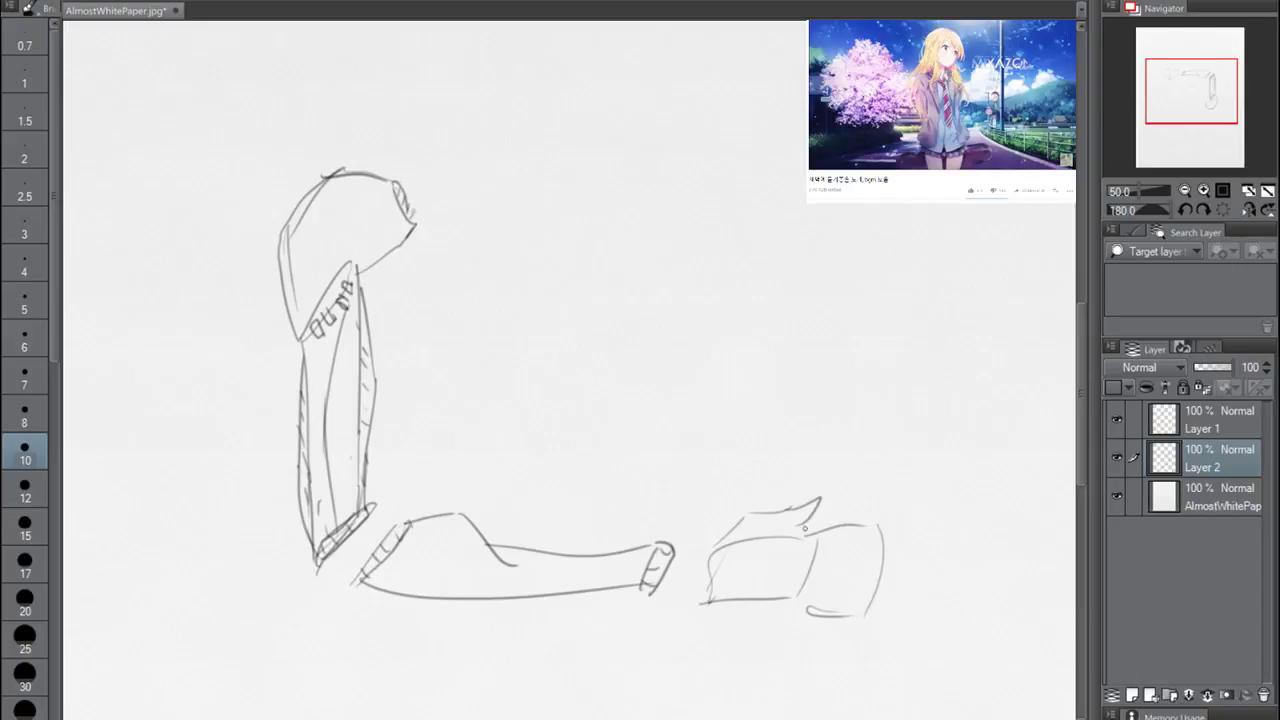
pyautogui.moveTo(718, 541)
pyautogui.mouseDown()
pyautogui.moveTo(802, 505)
pyautogui.moveTo(797, 536)
pyautogui.moveTo(812, 533)
pyautogui.mouseUp()
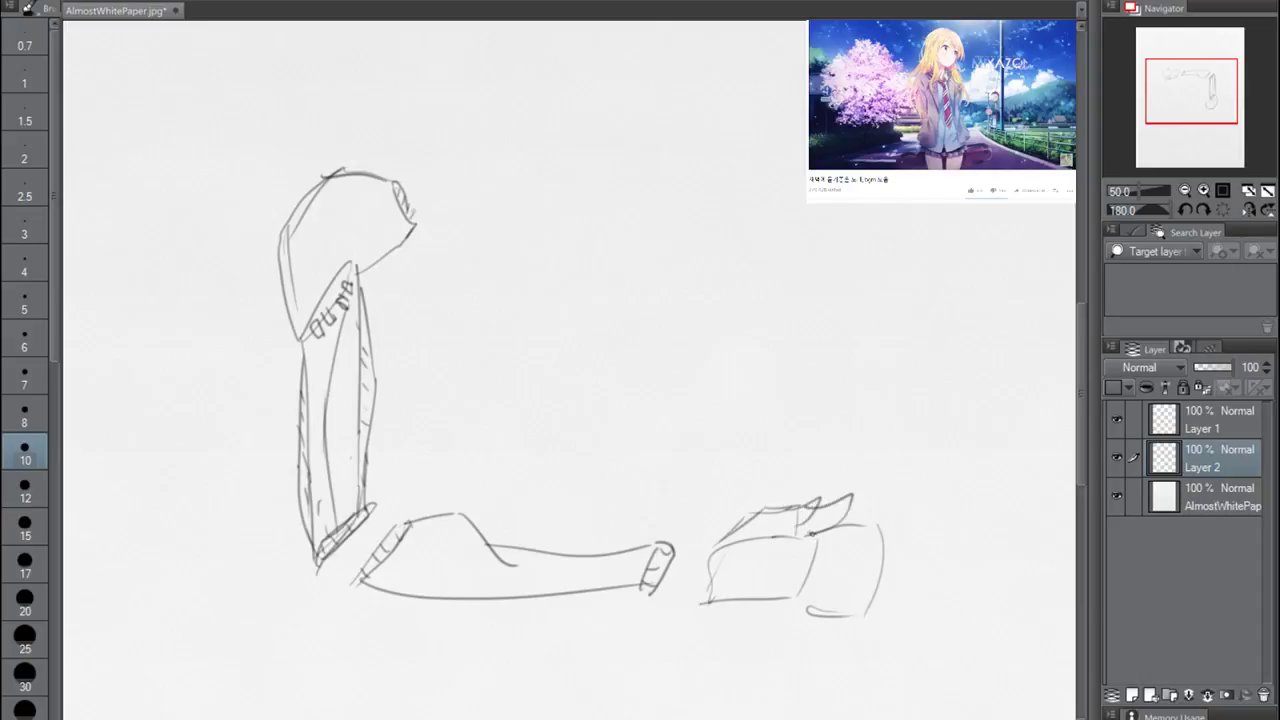
# Divide the finger block into separate fingers with lines running outward from the palm
pyautogui.moveTo(810, 545); pyautogui.dragTo(888, 532)
pyautogui.moveTo(820, 574)
pyautogui.mouseDown()
pyautogui.moveTo(888, 570)
pyautogui.moveTo(896, 550)
pyautogui.mouseUp()
pyautogui.moveTo(814, 597); pyautogui.dragTo(886, 590)
pyautogui.moveTo(852, 583); pyautogui.dragTo(892, 577)
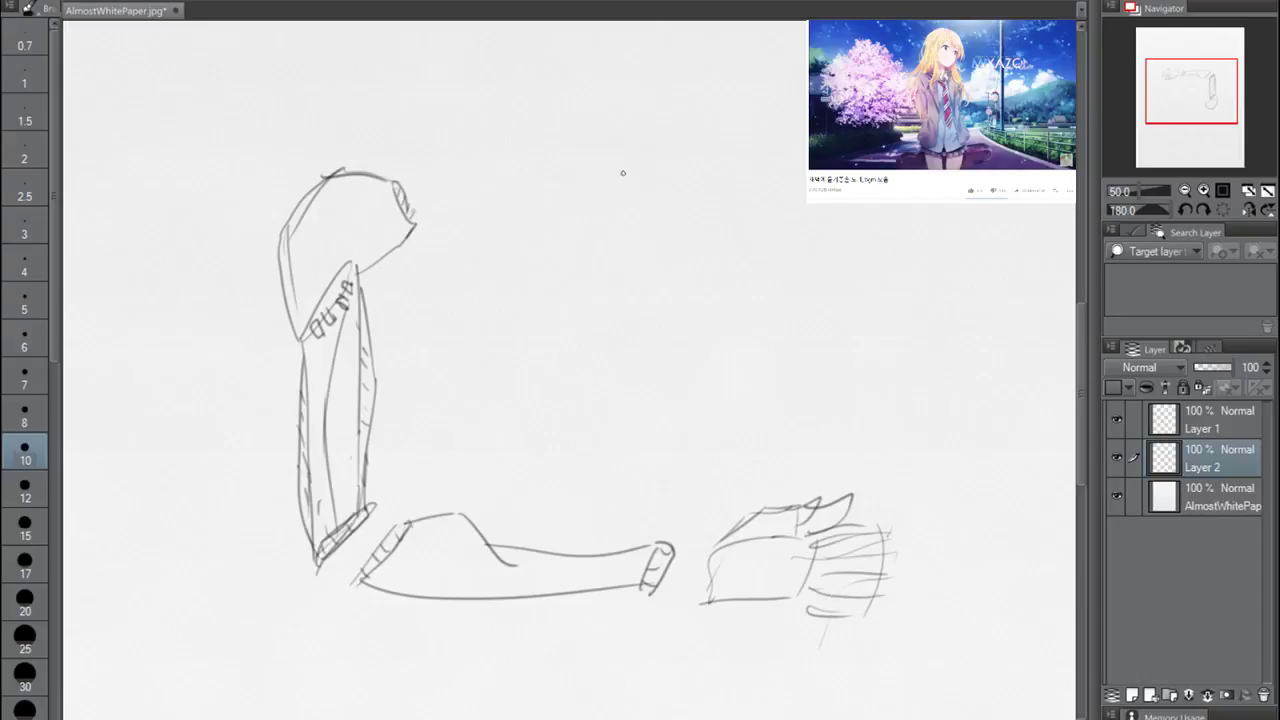
# Bridge the elbow gap with lines linking the upper arm's slanted end to the forearm's elbow end
pyautogui.moveTo(320, 562); pyautogui.dragTo(340, 540)
pyautogui.moveTo(330, 584); pyautogui.dragTo(376, 552)
pyautogui.moveTo(362, 580); pyautogui.dragTo(384, 546)
pyautogui.moveTo(326, 552); pyautogui.dragTo(390, 528)
pyautogui.moveTo(348, 540); pyautogui.dragTo(380, 514)
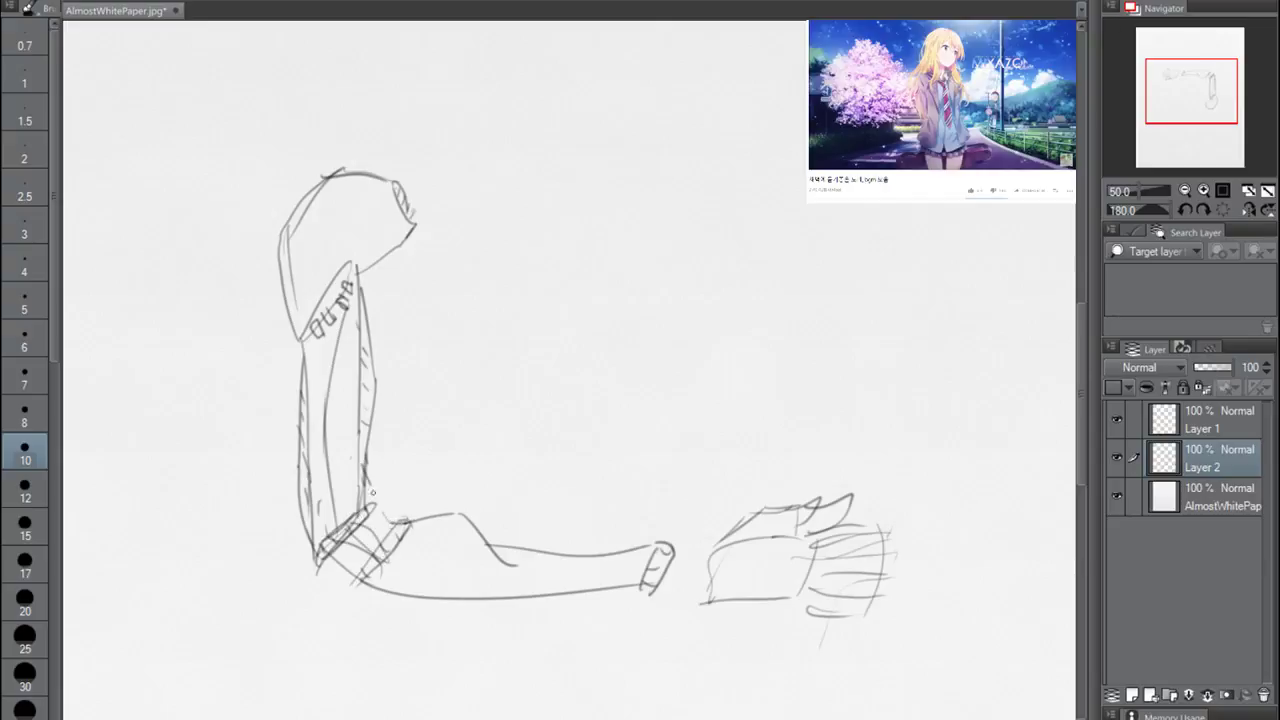
pyautogui.moveTo(373, 492); pyautogui.dragTo(393, 525)
pyautogui.moveTo(335, 486); pyautogui.dragTo(402, 556)
pyautogui.moveTo(334, 489); pyautogui.dragTo(409, 548)
pyautogui.moveTo(361, 467)
pyautogui.mouseDown()
pyautogui.moveTo(387, 525)
pyautogui.moveTo(369, 495)
pyautogui.mouseUp()
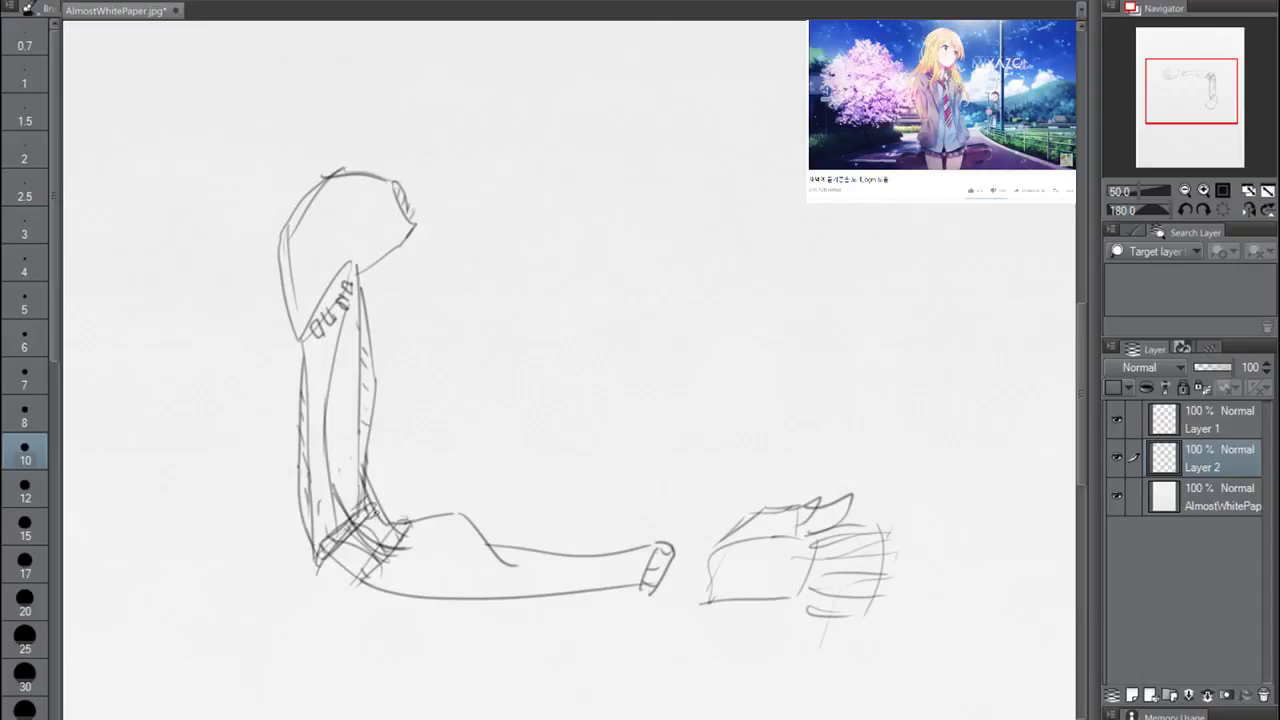
# Try to shape the outer elbow corner with a vertical drop and a curve into the forearm's underside
pyautogui.moveTo(314, 551)
pyautogui.mouseDown()
pyautogui.moveTo(322, 614)
pyautogui.moveTo(497, 582)
pyautogui.mouseUp()
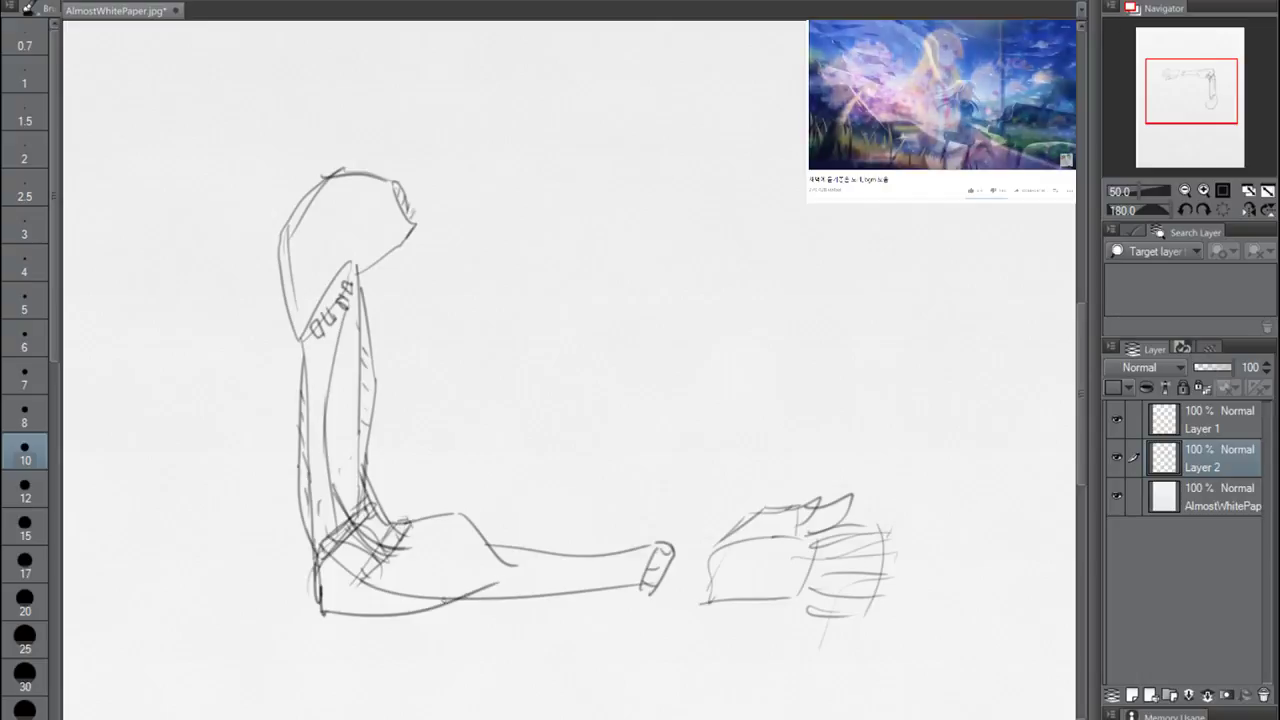
pyautogui.hotkey('ctrl', 'z')
pyautogui.hotkey('ctrl', 'z')
pyautogui.hotkey('ctrl', 'z')
pyautogui.moveTo(315, 552); pyautogui.dragTo(323, 611)
pyautogui.moveTo(323, 610)
pyautogui.mouseDown()
pyautogui.moveTo(435, 601)
pyautogui.moveTo(505, 581)
pyautogui.mouseUp()
pyautogui.moveTo(363, 584); pyautogui.dragTo(336, 610)
pyautogui.hotkey('ctrl', 'z')
pyautogui.hotkey('ctrl', 'z')
pyautogui.hotkey('ctrl', 'z')
# Draw the outer elbow corner and forearm underside, and reinforce the forearm's upper contour
pyautogui.moveTo(314, 547)
pyautogui.mouseDown()
pyautogui.moveTo(482, 600)
pyautogui.moveTo(639, 591)
pyautogui.moveTo(355, 600)
pyautogui.moveTo(310, 564)
pyautogui.moveTo(382, 610)
pyautogui.moveTo(332, 614)
pyautogui.moveTo(480, 587)
pyautogui.mouseUp()
pyautogui.moveTo(312, 566)
pyautogui.mouseDown()
pyautogui.moveTo(386, 610)
pyautogui.moveTo(430, 602)
pyautogui.mouseUp()
pyautogui.moveTo(372, 524)
pyautogui.mouseDown()
pyautogui.moveTo(458, 513)
pyautogui.moveTo(572, 556)
pyautogui.mouseUp()
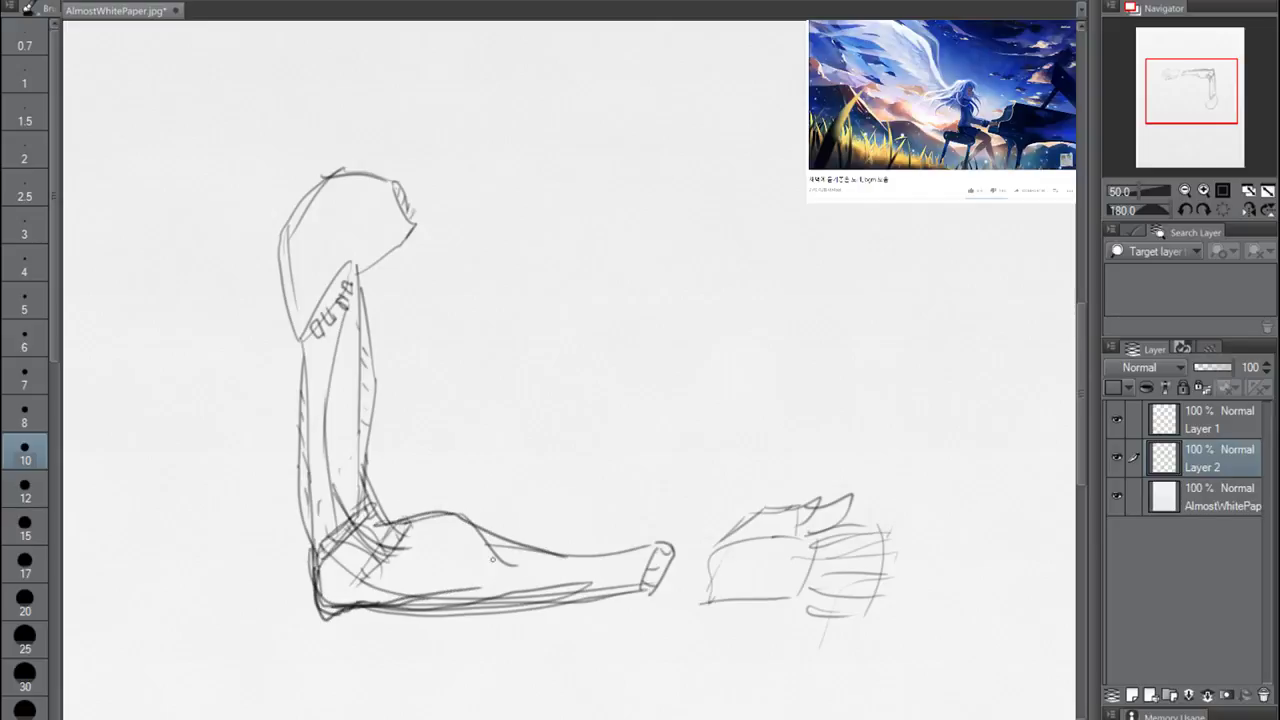
# Clear the arm and hand sketch from Layer 2
pyautogui.moveTo(364, 490)
pyautogui.mouseDown()
pyautogui.moveTo(378, 331)
pyautogui.moveTo(380, 280)
pyautogui.mouseUp()
pyautogui.moveTo(362, 292); pyautogui.dragTo(404, 388)
pyautogui.click(202, 2)
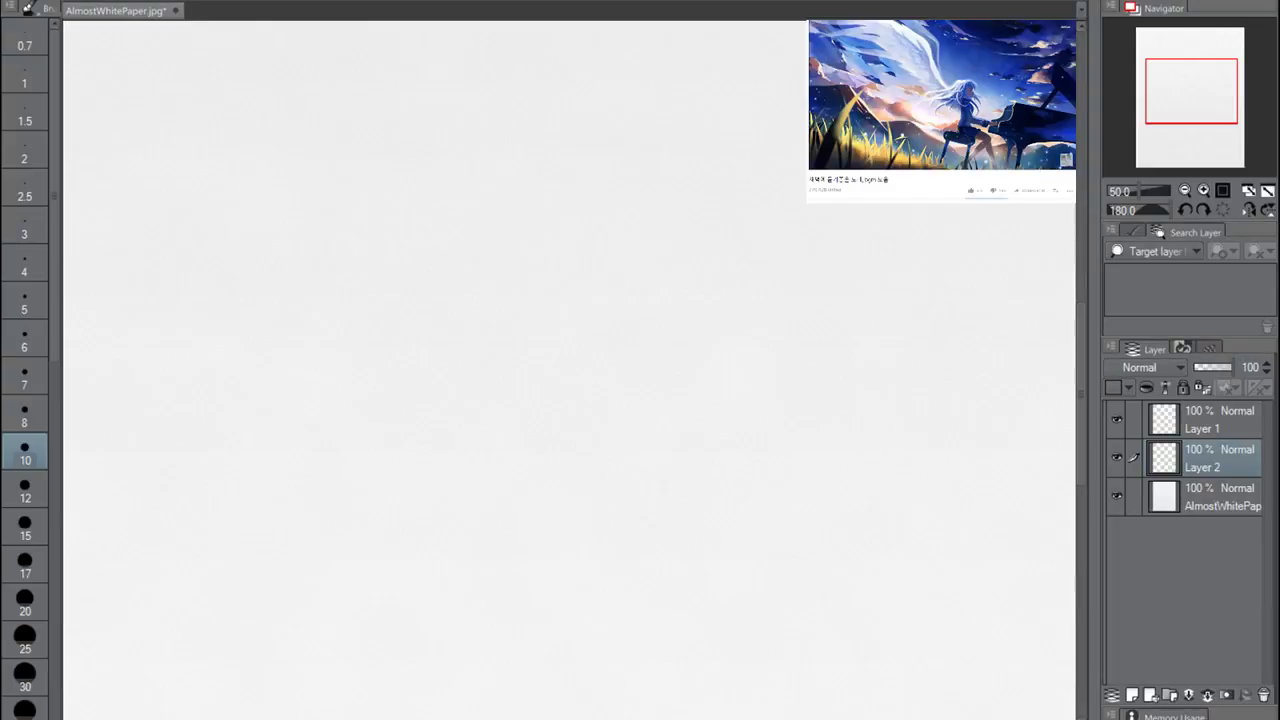
# Sketch a large ribcage oval with a centre line running down to a small pelvis circle containing a tapered wedge
pyautogui.moveTo(411, 193)
pyautogui.mouseDown()
pyautogui.moveTo(517, 320)
pyautogui.moveTo(420, 310)
pyautogui.mouseUp()
pyautogui.moveTo(516, 182); pyautogui.dragTo(550, 300)
pyautogui.moveTo(486, 164); pyautogui.dragTo(488, 410)
pyautogui.moveTo(412, 384)
pyautogui.mouseDown()
pyautogui.moveTo(555, 372)
pyautogui.moveTo(497, 401)
pyautogui.moveTo(529, 379)
pyautogui.moveTo(531, 427)
pyautogui.moveTo(492, 391)
pyautogui.moveTo(549, 384)
pyautogui.moveTo(476, 415)
pyautogui.moveTo(444, 394)
pyautogui.moveTo(482, 458)
pyautogui.mouseUp()
pyautogui.hotkey('ctrl', 'z')
pyautogui.moveTo(454, 396); pyautogui.dragTo(485, 460)
pyautogui.moveTo(554, 394); pyautogui.dragTo(507, 468)
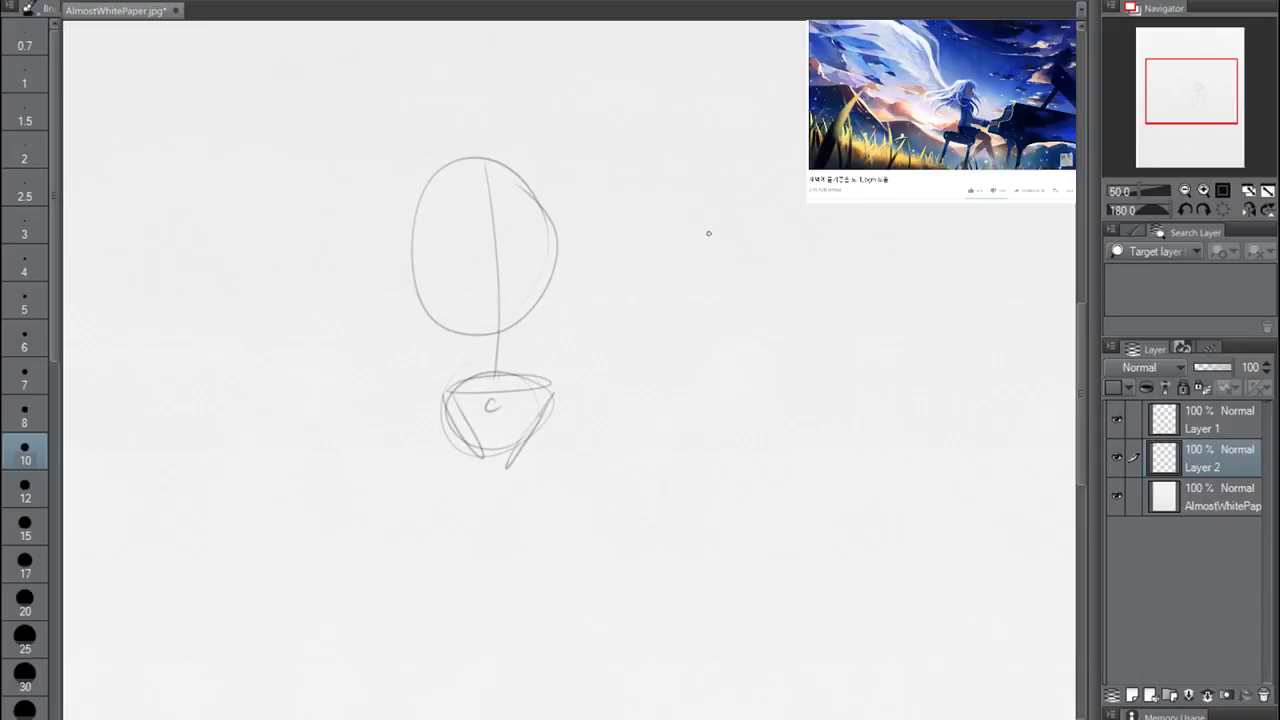
# Extend the centre line up as a neck and add a small head circle above the ribcage
pyautogui.moveTo(739, 100); pyautogui.dragTo(741, 556)
pyautogui.hotkey('ctrl', 'z')
pyautogui.moveTo(481, 202); pyautogui.dragTo(490, 110)
pyautogui.moveTo(495, 50)
pyautogui.mouseDown()
pyautogui.moveTo(519, 101)
pyautogui.moveTo(500, 118)
pyautogui.moveTo(526, 80)
pyautogui.mouseUp()
# Draw a second figure's long vertical axis beside the first and cross it with horizontal proportion marks
pyautogui.moveTo(759, 108)
pyautogui.mouseDown()
pyautogui.moveTo(734, 318)
pyautogui.moveTo(734, 494)
pyautogui.mouseUp()
pyautogui.moveTo(704, 116); pyautogui.dragTo(806, 140)
pyautogui.moveTo(704, 493); pyautogui.dragTo(774, 484)
pyautogui.moveTo(692, 284); pyautogui.dragTo(767, 296)
pyautogui.moveTo(700, 374); pyautogui.dragTo(780, 388)
pyautogui.moveTo(718, 204); pyautogui.dragTo(788, 199)
# Build the second figure's head circle, shoulder line, ribcage oval and pelvis circle along the axis
pyautogui.moveTo(750, 118)
pyautogui.mouseDown()
pyautogui.moveTo(728, 160)
pyautogui.moveTo(782, 145)
pyautogui.moveTo(730, 243)
pyautogui.moveTo(831, 233)
pyautogui.mouseUp()
pyautogui.moveTo(708, 222); pyautogui.dragTo(836, 236)
pyautogui.moveTo(692, 232); pyautogui.dragTo(700, 380)
pyautogui.moveTo(826, 224); pyautogui.dragTo(768, 374)
pyautogui.hotkey('ctrl', 'z')
pyautogui.moveTo(734, 229); pyautogui.dragTo(690, 281)
pyautogui.hotkey('ctrl', 'z')
pyautogui.moveTo(738, 229)
pyautogui.mouseDown()
pyautogui.moveTo(703, 277)
pyautogui.moveTo(764, 360)
pyautogui.moveTo(726, 344)
pyautogui.moveTo(762, 362)
pyautogui.moveTo(728, 404)
pyautogui.moveTo(792, 330)
pyautogui.moveTo(745, 222)
pyautogui.mouseUp()
pyautogui.hotkey('ctrl', 'z')
pyautogui.moveTo(716, 430)
pyautogui.mouseDown()
pyautogui.moveTo(727, 500)
pyautogui.moveTo(693, 455)
pyautogui.moveTo(719, 415)
pyautogui.moveTo(762, 425)
pyautogui.moveTo(733, 456)
pyautogui.mouseUp()
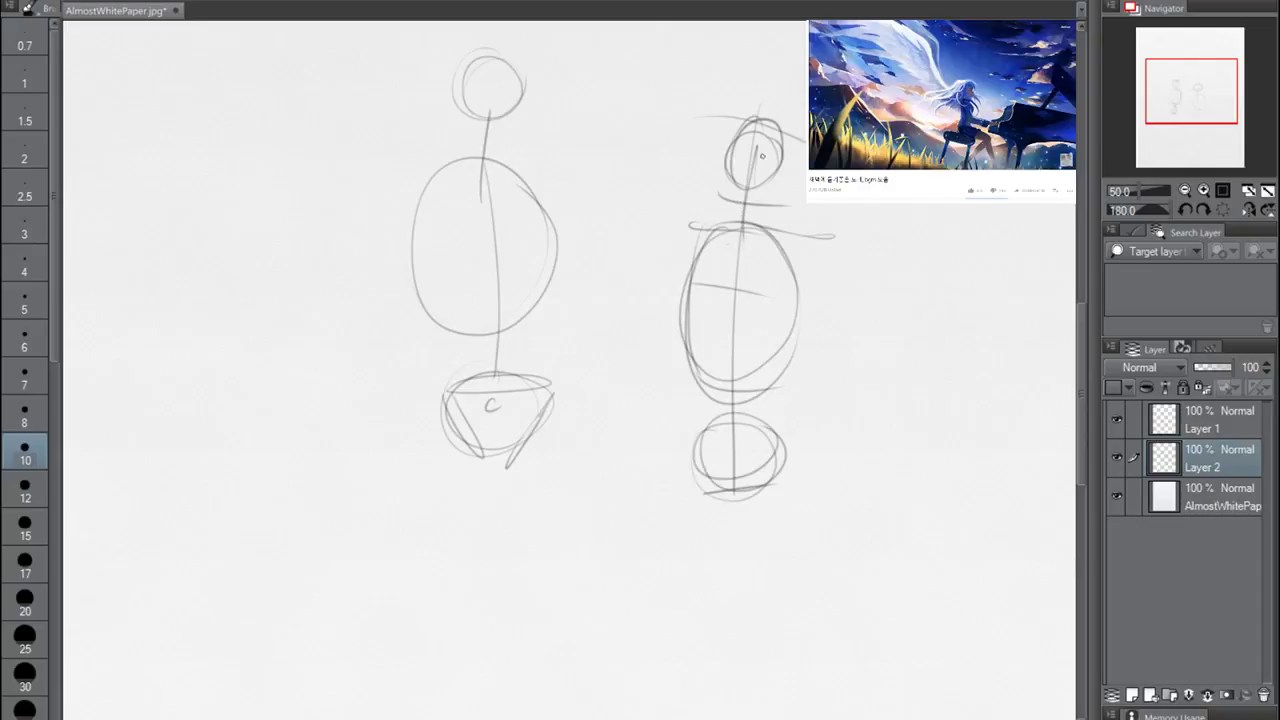
# Define the second figure's face as a narrow oval and add the neck sloping into the shoulders
pyautogui.moveTo(755, 125)
pyautogui.mouseDown()
pyautogui.moveTo(766, 185)
pyautogui.moveTo(696, 322)
pyautogui.moveTo(741, 204)
pyautogui.moveTo(731, 162)
pyautogui.moveTo(727, 192)
pyautogui.moveTo(757, 196)
pyautogui.moveTo(748, 205)
pyautogui.moveTo(740, 134)
pyautogui.mouseUp()
pyautogui.moveTo(752, 206)
pyautogui.mouseDown()
pyautogui.moveTo(776, 150)
pyautogui.moveTo(756, 128)
pyautogui.moveTo(768, 178)
pyautogui.mouseUp()
pyautogui.hotkey('ctrl', 'z')
pyautogui.moveTo(752, 132)
pyautogui.mouseDown()
pyautogui.moveTo(730, 198)
pyautogui.moveTo(736, 230)
pyautogui.mouseUp()
pyautogui.moveTo(758, 198)
pyautogui.mouseDown()
pyautogui.moveTo(699, 219)
pyautogui.moveTo(776, 215)
pyautogui.moveTo(761, 206)
pyautogui.moveTo(791, 231)
pyautogui.moveTo(668, 221)
pyautogui.mouseUp()
pyautogui.moveTo(771, 243); pyautogui.dragTo(824, 242)
pyautogui.moveTo(698, 231)
pyautogui.mouseDown()
pyautogui.moveTo(680, 226)
pyautogui.moveTo(646, 270)
pyautogui.moveTo(646, 248)
pyautogui.moveTo(650, 266)
pyautogui.moveTo(671, 243)
pyautogui.mouseUp()
pyautogui.hotkey('ctrl', 'z')
pyautogui.hotkey('ctrl', 'z')
# Draw the second figure's hanging arm from the shoulder through upper arm and forearm to a closed fist
pyautogui.moveTo(667, 244)
pyautogui.mouseDown()
pyautogui.moveTo(692, 230)
pyautogui.moveTo(670, 247)
pyautogui.moveTo(631, 334)
pyautogui.mouseUp()
pyautogui.moveTo(654, 258); pyautogui.dragTo(629, 422)
pyautogui.moveTo(648, 344); pyautogui.dragTo(638, 434)
pyautogui.moveTo(632, 364)
pyautogui.mouseDown()
pyautogui.moveTo(628, 454)
pyautogui.moveTo(652, 474)
pyautogui.moveTo(636, 482)
pyautogui.moveTo(660, 478)
pyautogui.moveTo(658, 466)
pyautogui.moveTo(664, 476)
pyautogui.mouseUp()
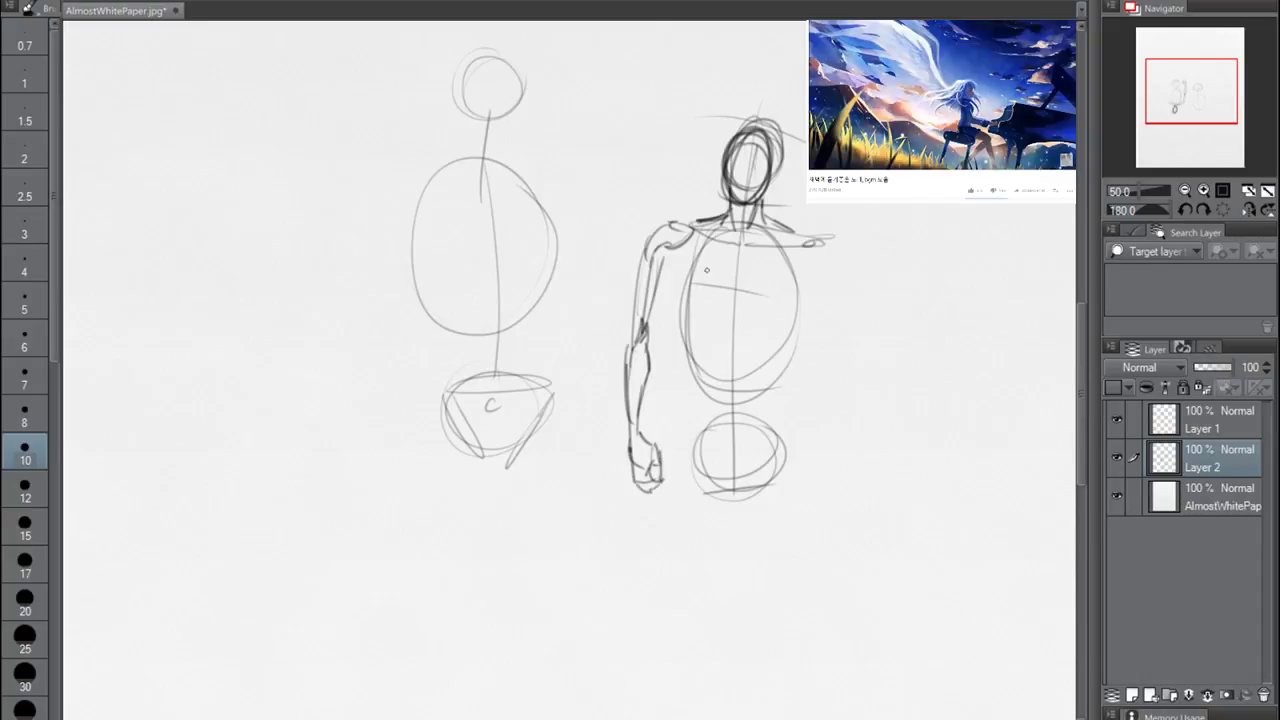
# Outline the second figure's chest with a lower pectoral line, armpit diagonals and both torso sides
pyautogui.moveTo(666, 250)
pyautogui.mouseDown()
pyautogui.moveTo(678, 287)
pyautogui.moveTo(784, 300)
pyautogui.mouseUp()
pyautogui.moveTo(822, 248); pyautogui.dragTo(790, 301)
pyautogui.moveTo(667, 266); pyautogui.dragTo(684, 398)
pyautogui.moveTo(818, 262); pyautogui.dragTo(792, 392)
pyautogui.moveTo(782, 404); pyautogui.dragTo(768, 406)
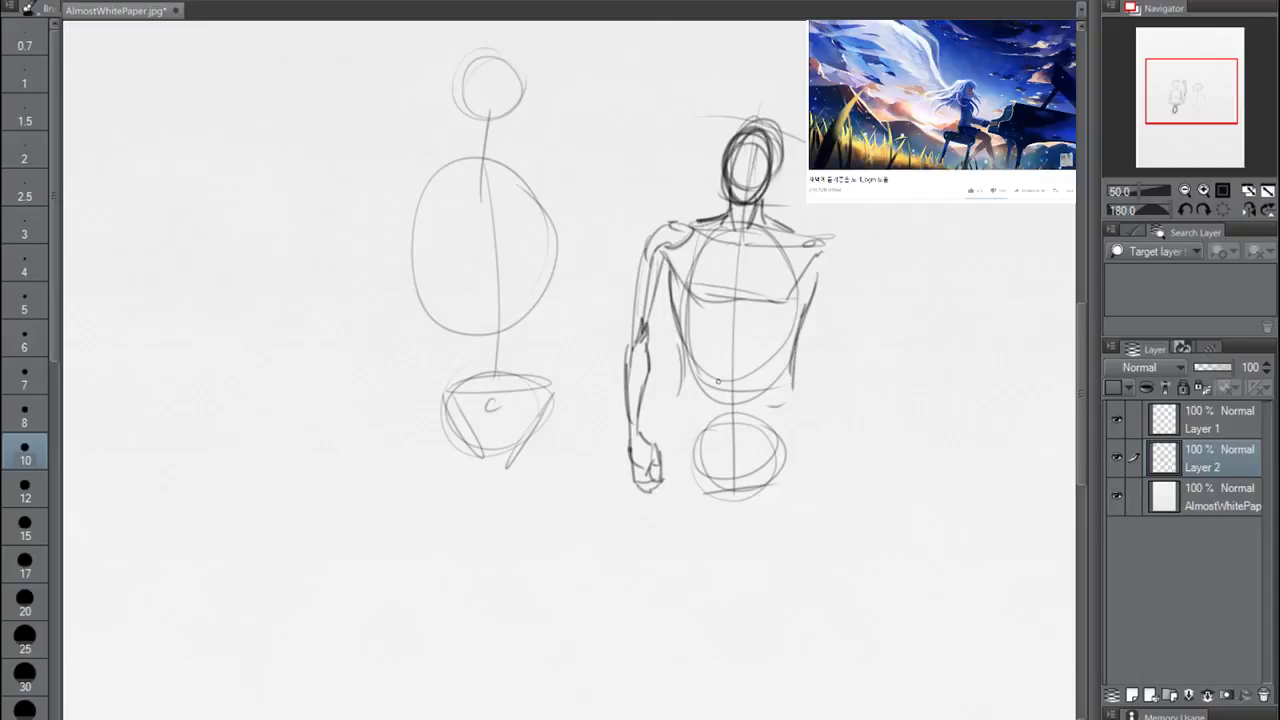
pyautogui.moveTo(716, 348)
pyautogui.mouseDown()
pyautogui.moveTo(761, 352)
pyautogui.moveTo(702, 397)
pyautogui.mouseUp()
pyautogui.moveTo(755, 338); pyautogui.dragTo(763, 399)
pyautogui.hotkey('ctrl', 'z')
pyautogui.hotkey('ctrl', 'z')
pyautogui.hotkey('ctrl', 'z')
# Draw the second figure's abdominal midline down to the pelvis and a vertical muscle line on each side
pyautogui.moveTo(731, 326); pyautogui.dragTo(729, 429)
pyautogui.moveTo(714, 334)
pyautogui.mouseDown()
pyautogui.moveTo(700, 406)
pyautogui.moveTo(702, 384)
pyautogui.mouseUp()
pyautogui.moveTo(770, 342); pyautogui.dragTo(760, 416)
pyautogui.moveTo(727, 326); pyautogui.dragTo(729, 470)
# Add the second figure's waist-to-groin curves and the outer hip lines on both sides
pyautogui.moveTo(684, 374)
pyautogui.mouseDown()
pyautogui.moveTo(680, 415)
pyautogui.moveTo(692, 425)
pyautogui.mouseUp()
pyautogui.moveTo(690, 420); pyautogui.dragTo(716, 444)
pyautogui.moveTo(793, 382)
pyautogui.mouseDown()
pyautogui.moveTo(765, 449)
pyautogui.moveTo(728, 490)
pyautogui.moveTo(774, 422)
pyautogui.mouseUp()
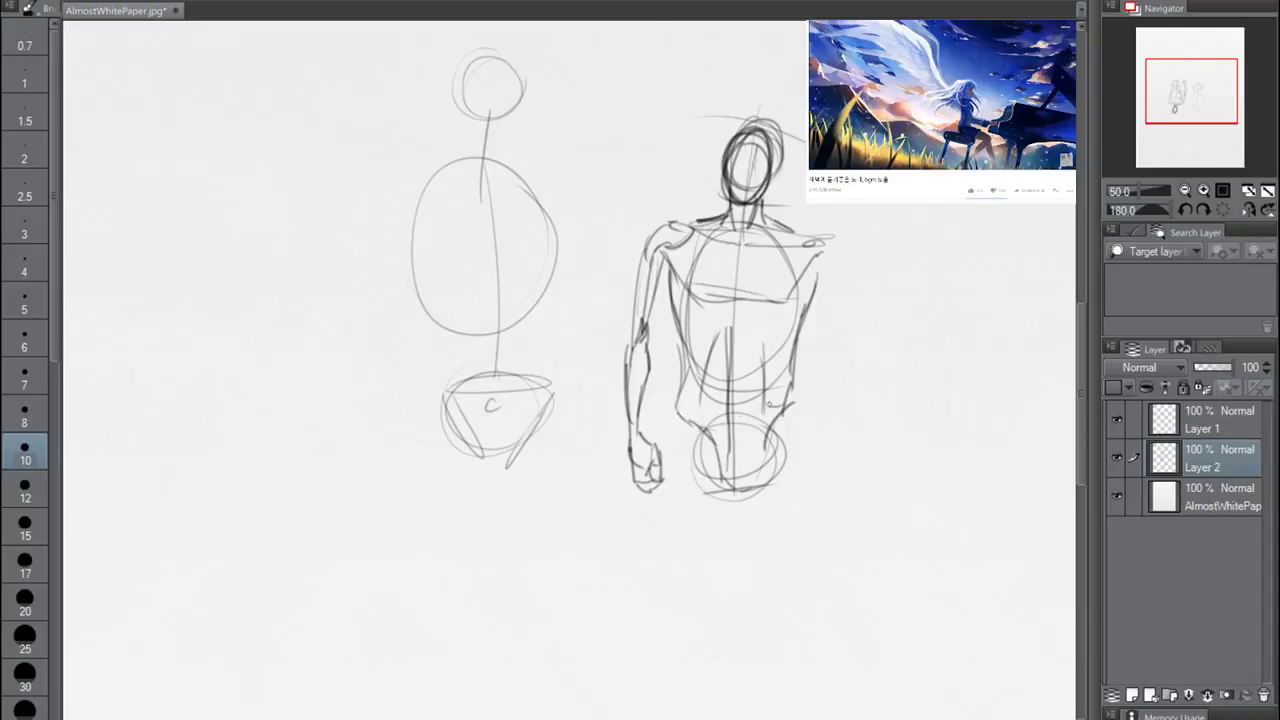
pyautogui.moveTo(682, 410); pyautogui.dragTo(672, 496)
pyautogui.moveTo(794, 412); pyautogui.dragTo(798, 492)
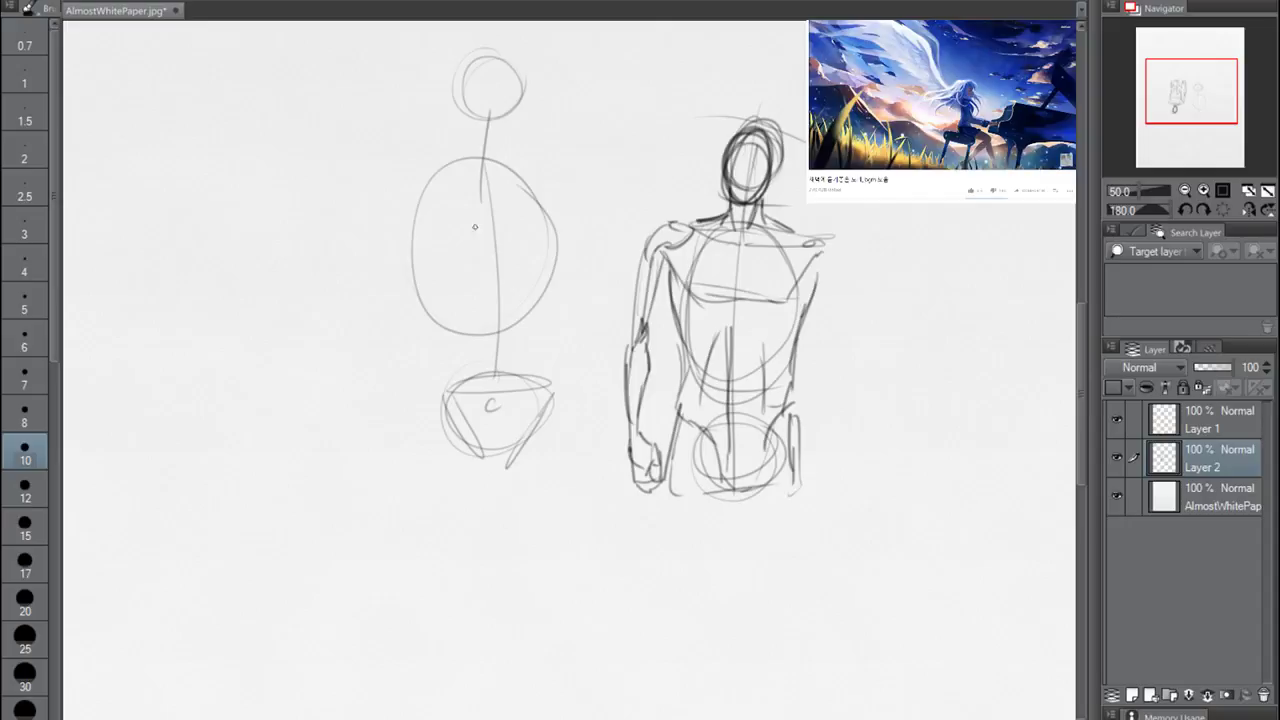
# Shape the first figure's head with skull, ear and jaw contours, and join it to the chest with a neck
pyautogui.moveTo(500, 103); pyautogui.dragTo(496, 137)
pyautogui.moveTo(461, 88)
pyautogui.mouseDown()
pyautogui.moveTo(466, 130)
pyautogui.moveTo(488, 152)
pyautogui.moveTo(512, 140)
pyautogui.mouseUp()
pyautogui.moveTo(510, 143)
pyautogui.mouseDown()
pyautogui.moveTo(502, 150)
pyautogui.moveTo(523, 108)
pyautogui.mouseUp()
pyautogui.moveTo(480, 62); pyautogui.dragTo(457, 104)
pyautogui.moveTo(496, 56)
pyautogui.mouseDown()
pyautogui.moveTo(530, 90)
pyautogui.moveTo(465, 170)
pyautogui.moveTo(497, 172)
pyautogui.moveTo(488, 191)
pyautogui.mouseUp()
pyautogui.moveTo(488, 191)
pyautogui.mouseDown()
pyautogui.moveTo(502, 172)
pyautogui.moveTo(486, 186)
pyautogui.mouseUp()
pyautogui.moveTo(466, 160); pyautogui.dragTo(490, 193)
pyautogui.moveTo(465, 121); pyautogui.dragTo(468, 162)
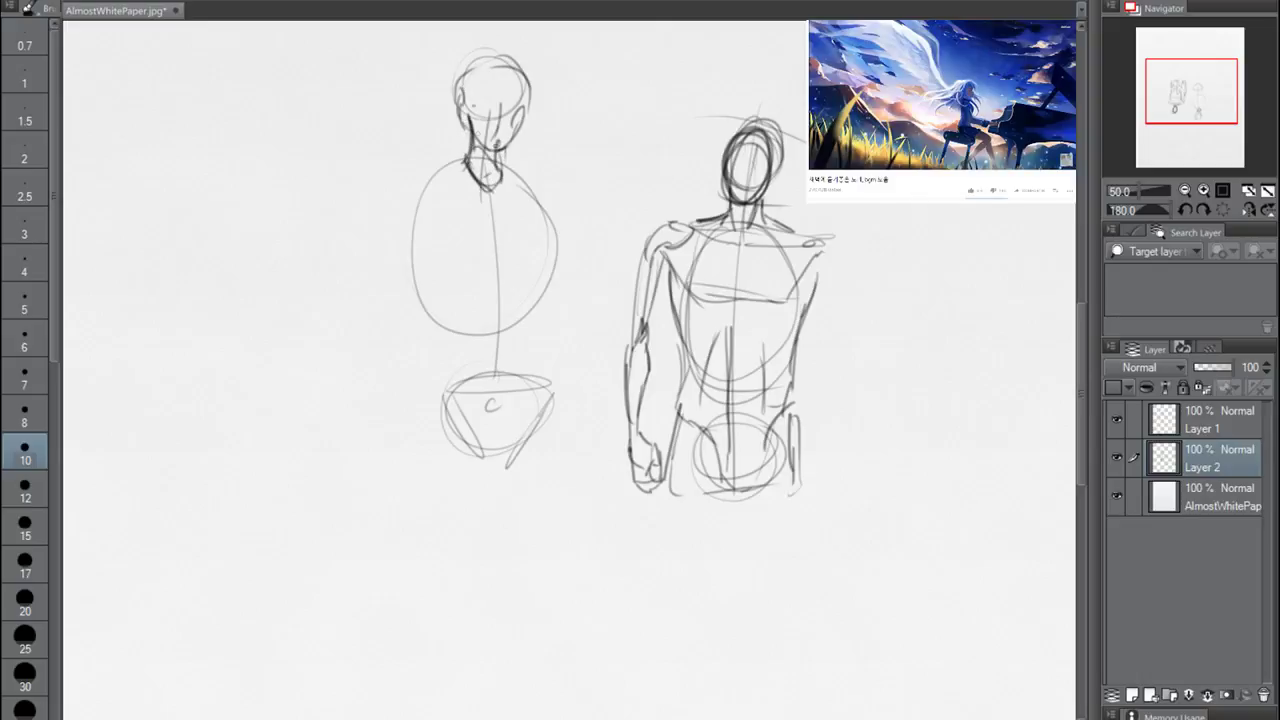
pyautogui.moveTo(467, 104)
pyautogui.mouseDown()
pyautogui.moveTo(468, 134)
pyautogui.moveTo(532, 92)
pyautogui.mouseUp()
# Add the first figure's collarbone line and shoulder joint, and sketch the upper arm down to the elbow
pyautogui.moveTo(490, 187)
pyautogui.mouseDown()
pyautogui.moveTo(406, 178)
pyautogui.moveTo(543, 172)
pyautogui.mouseUp()
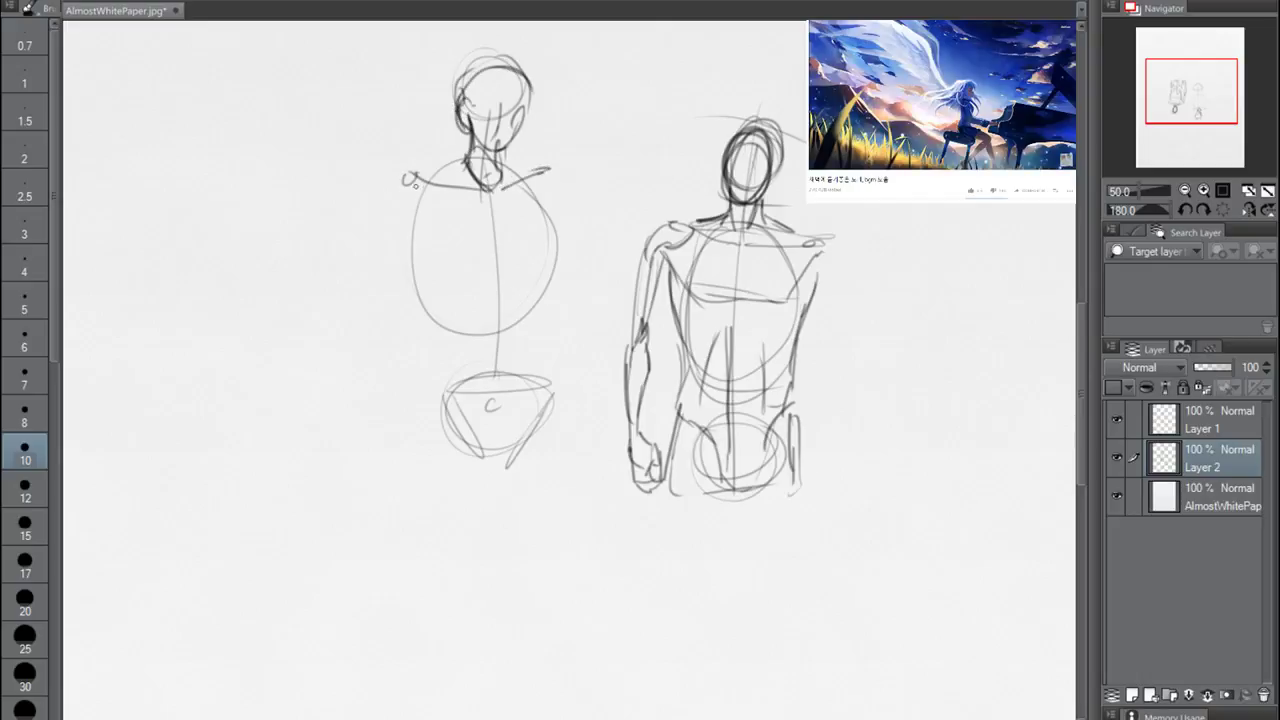
pyautogui.moveTo(396, 178)
pyautogui.mouseDown()
pyautogui.moveTo(382, 240)
pyautogui.moveTo(434, 192)
pyautogui.mouseUp()
pyautogui.moveTo(384, 226)
pyautogui.mouseDown()
pyautogui.moveTo(370, 344)
pyautogui.moveTo(390, 330)
pyautogui.mouseUp()
pyautogui.moveTo(386, 322); pyautogui.dragTo(376, 336)
pyautogui.moveTo(394, 276); pyautogui.dragTo(380, 346)
# Complete the first figure's hanging arm with the inner contour, forearm and a simple closed hand
pyautogui.moveTo(404, 194); pyautogui.dragTo(378, 366)
pyautogui.moveTo(398, 314); pyautogui.dragTo(370, 504)
pyautogui.moveTo(384, 442); pyautogui.dragTo(398, 484)
pyautogui.moveTo(370, 500); pyautogui.dragTo(386, 506)
pyautogui.moveTo(392, 454); pyautogui.dragTo(386, 506)
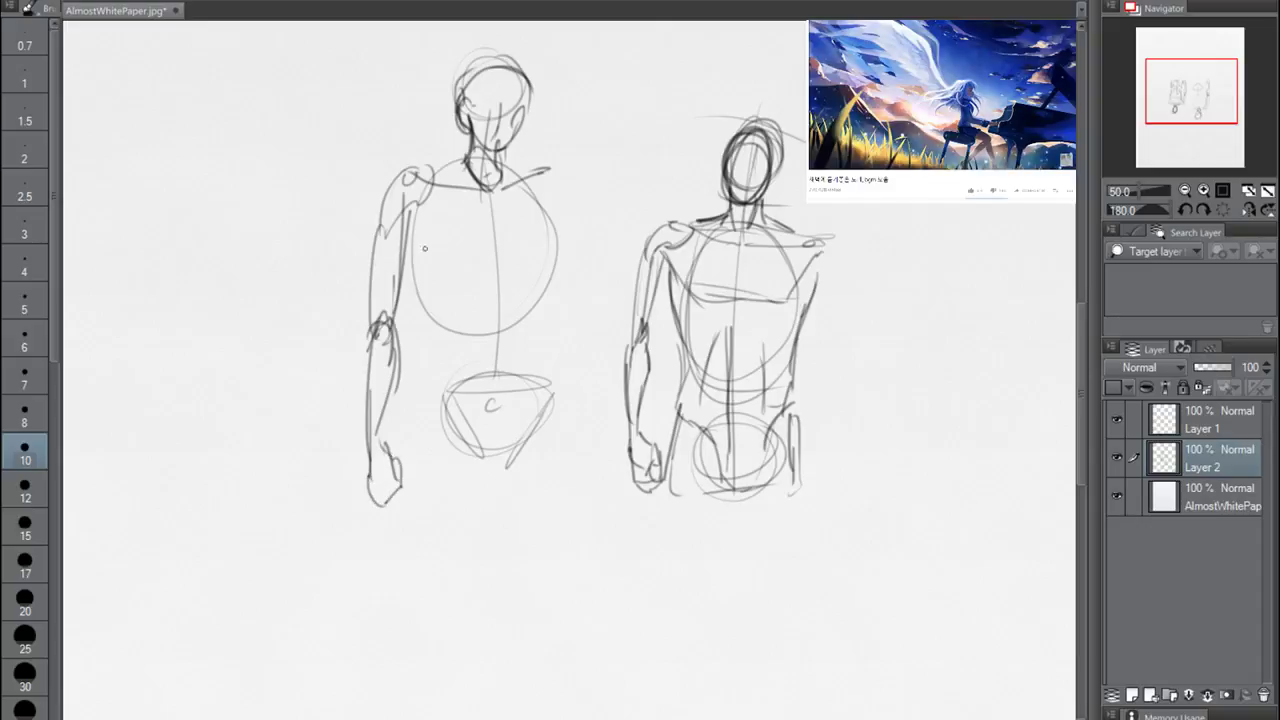
pyautogui.moveTo(398, 245)
pyautogui.mouseDown()
pyautogui.moveTo(486, 287)
pyautogui.moveTo(502, 268)
pyautogui.mouseUp()
pyautogui.hotkey('ctrl', 'z')
pyautogui.hotkey('ctrl', 'z')
# Draw the first figure's lower pectoral line, far chest edge and a dark sternum line below the neck
pyautogui.moveTo(398, 230); pyautogui.dragTo(434, 251)
pyautogui.moveTo(408, 234)
pyautogui.mouseDown()
pyautogui.moveTo(455, 254)
pyautogui.moveTo(520, 248)
pyautogui.moveTo(562, 212)
pyautogui.mouseUp()
pyautogui.moveTo(486, 252); pyautogui.dragTo(552, 220)
pyautogui.moveTo(532, 178); pyautogui.dragTo(546, 236)
pyautogui.moveTo(548, 220); pyautogui.dragTo(490, 240)
pyautogui.moveTo(494, 182); pyautogui.dragTo(500, 246)
pyautogui.moveTo(498, 190); pyautogui.dragTo(480, 224)
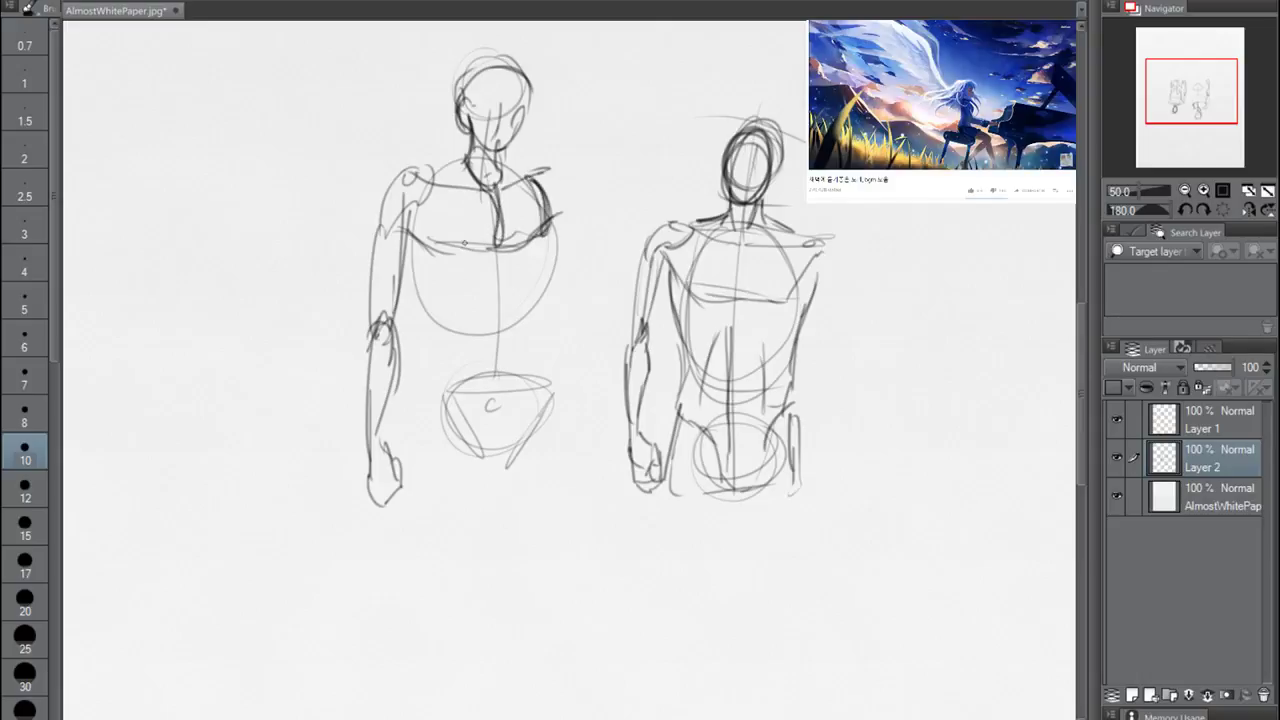
# Outline both sides of the first figure's torso down to the waist and continue them into the hips
pyautogui.moveTo(409, 255)
pyautogui.mouseDown()
pyautogui.moveTo(458, 398)
pyautogui.moveTo(476, 404)
pyautogui.mouseUp()
pyautogui.moveTo(560, 238); pyautogui.dragTo(552, 326)
pyautogui.moveTo(556, 292); pyautogui.dragTo(546, 394)
pyautogui.moveTo(558, 342); pyautogui.dragTo(526, 418)
pyautogui.moveTo(546, 396); pyautogui.dragTo(522, 416)
pyautogui.moveTo(452, 390)
pyautogui.mouseDown()
pyautogui.moveTo(469, 453)
pyautogui.moveTo(424, 468)
pyautogui.mouseUp()
pyautogui.moveTo(555, 374); pyautogui.dragTo(542, 470)
pyautogui.moveTo(552, 454); pyautogui.dragTo(534, 472)
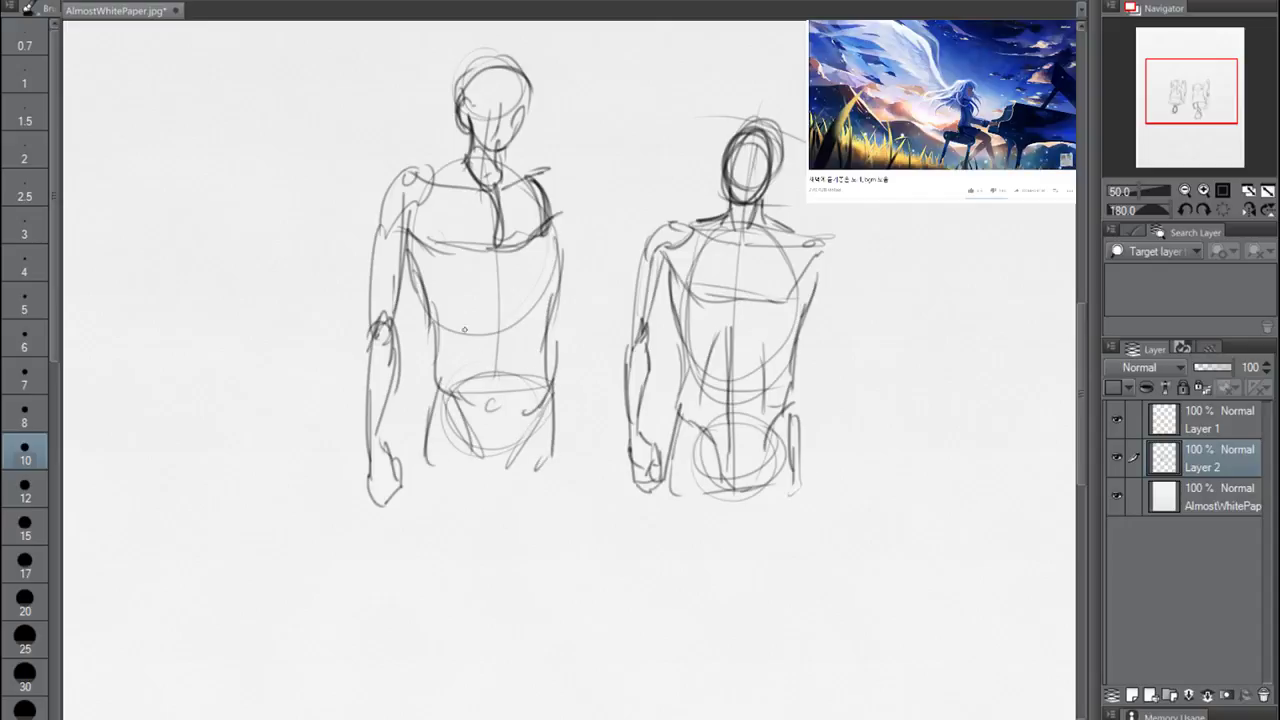
# Add the first figure's abdominal arch and midline, and finish the side-of-chest and neck-to-shoulder lines
pyautogui.moveTo(490, 273); pyautogui.dragTo(462, 320)
pyautogui.moveTo(484, 284); pyautogui.dragTo(452, 376)
pyautogui.moveTo(462, 328); pyautogui.dragTo(448, 378)
pyautogui.moveTo(508, 272); pyautogui.dragTo(530, 328)
pyautogui.moveTo(524, 316); pyautogui.dragTo(536, 378)
pyautogui.moveTo(502, 278); pyautogui.dragTo(502, 404)
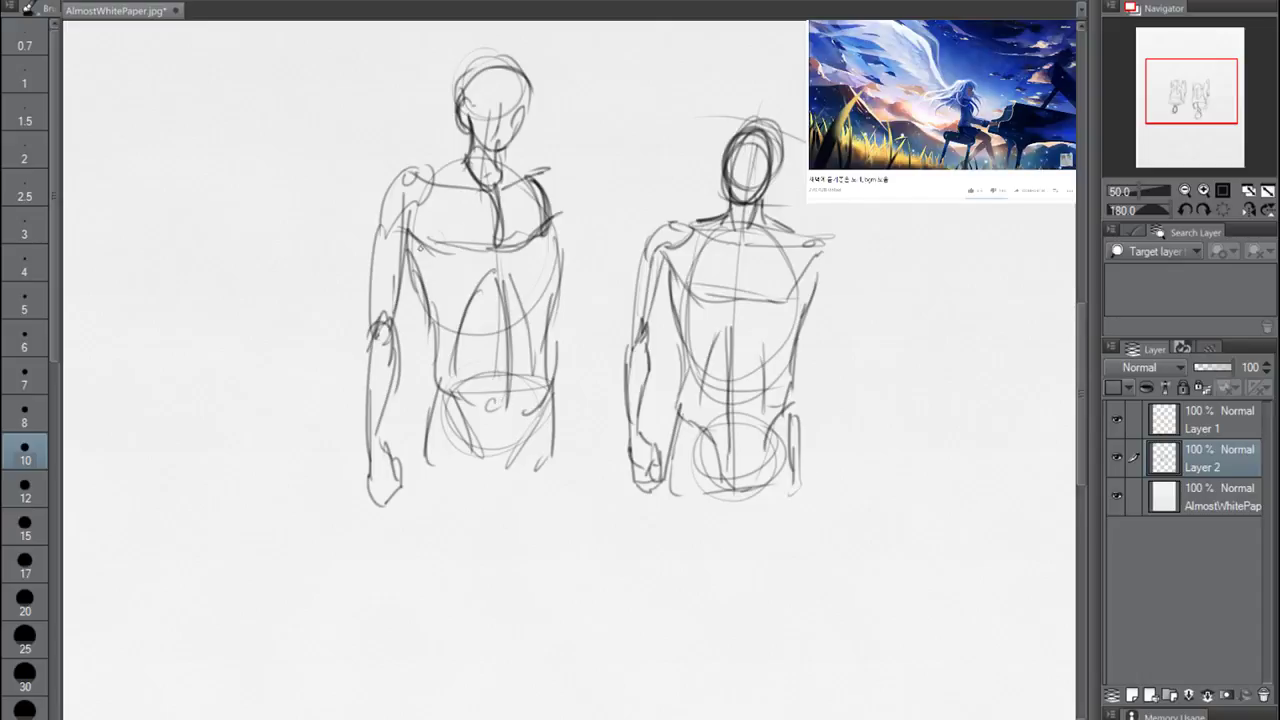
pyautogui.moveTo(406, 236); pyautogui.dragTo(441, 286)
pyautogui.moveTo(473, 134)
pyautogui.mouseDown()
pyautogui.moveTo(456, 162)
pyautogui.moveTo(428, 170)
pyautogui.moveTo(463, 156)
pyautogui.moveTo(542, 166)
pyautogui.mouseUp()
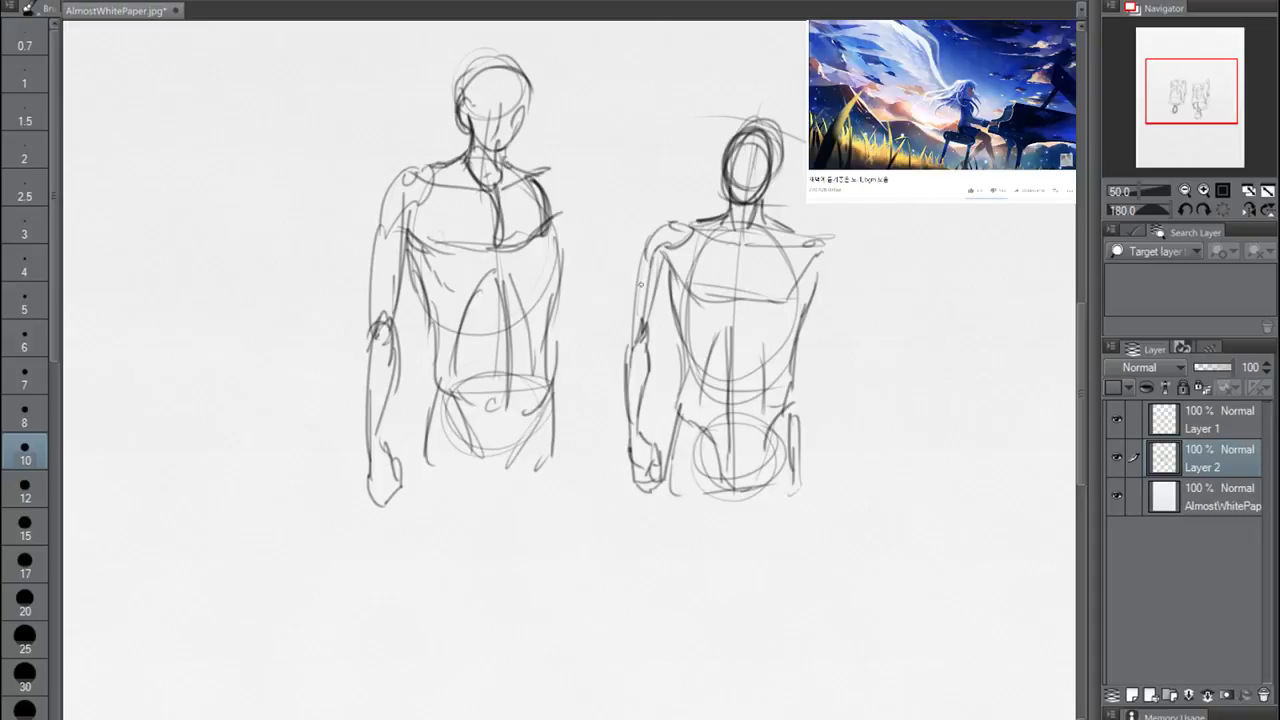
# Start a third figure with a ribcage oval and tapered shoulder blade shapes slanting up to raised shoulders
pyautogui.moveTo(235, 208)
pyautogui.mouseDown()
pyautogui.moveTo(285, 337)
pyautogui.moveTo(268, 275)
pyautogui.mouseUp()
pyautogui.moveTo(212, 216)
pyautogui.mouseDown()
pyautogui.moveTo(184, 272)
pyautogui.moveTo(150, 196)
pyautogui.moveTo(182, 272)
pyautogui.mouseUp()
pyautogui.moveTo(256, 224)
pyautogui.mouseDown()
pyautogui.moveTo(262, 272)
pyautogui.moveTo(288, 256)
pyautogui.mouseUp()
pyautogui.moveTo(152, 196); pyautogui.dragTo(216, 222)
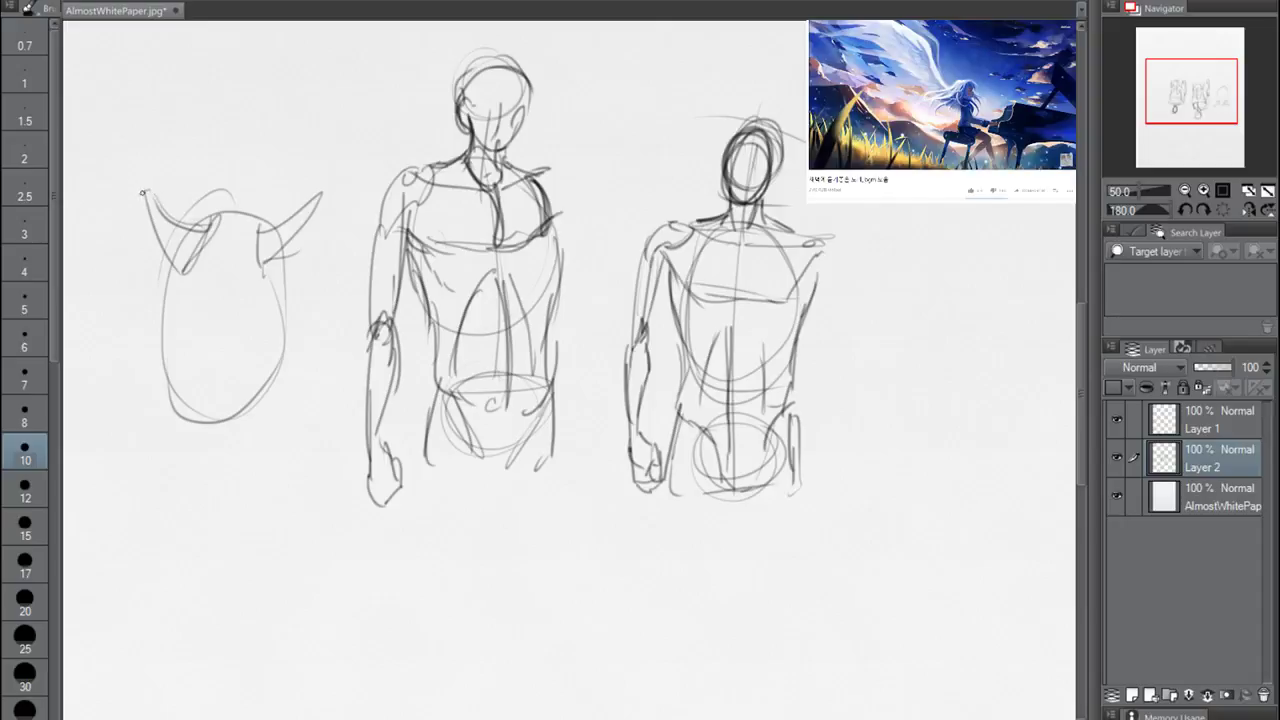
# Draw the third figure's spine line, then add its head, neck and long shoulder blades in back view
pyautogui.moveTo(228, 214); pyautogui.dragTo(212, 408)
pyautogui.moveTo(249, 177)
pyautogui.mouseDown()
pyautogui.moveTo(224, 180)
pyautogui.moveTo(214, 212)
pyautogui.moveTo(190, 218)
pyautogui.moveTo(166, 203)
pyautogui.moveTo(210, 215)
pyautogui.moveTo(200, 206)
pyautogui.moveTo(264, 192)
pyautogui.moveTo(268, 215)
pyautogui.moveTo(302, 200)
pyautogui.moveTo(220, 222)
pyautogui.moveTo(186, 262)
pyautogui.moveTo(197, 300)
pyautogui.moveTo(218, 312)
pyautogui.moveTo(200, 318)
pyautogui.moveTo(223, 296)
pyautogui.moveTo(214, 281)
pyautogui.mouseUp()
pyautogui.hotkey('ctrl', 'z')
pyautogui.hotkey('ctrl', 'z')
pyautogui.moveTo(250, 240)
pyautogui.mouseDown()
pyautogui.moveTo(254, 292)
pyautogui.moveTo(230, 228)
pyautogui.moveTo(232, 180)
pyautogui.moveTo(243, 187)
pyautogui.moveTo(212, 150)
pyautogui.moveTo(264, 170)
pyautogui.moveTo(238, 124)
pyautogui.moveTo(261, 181)
pyautogui.mouseUp()
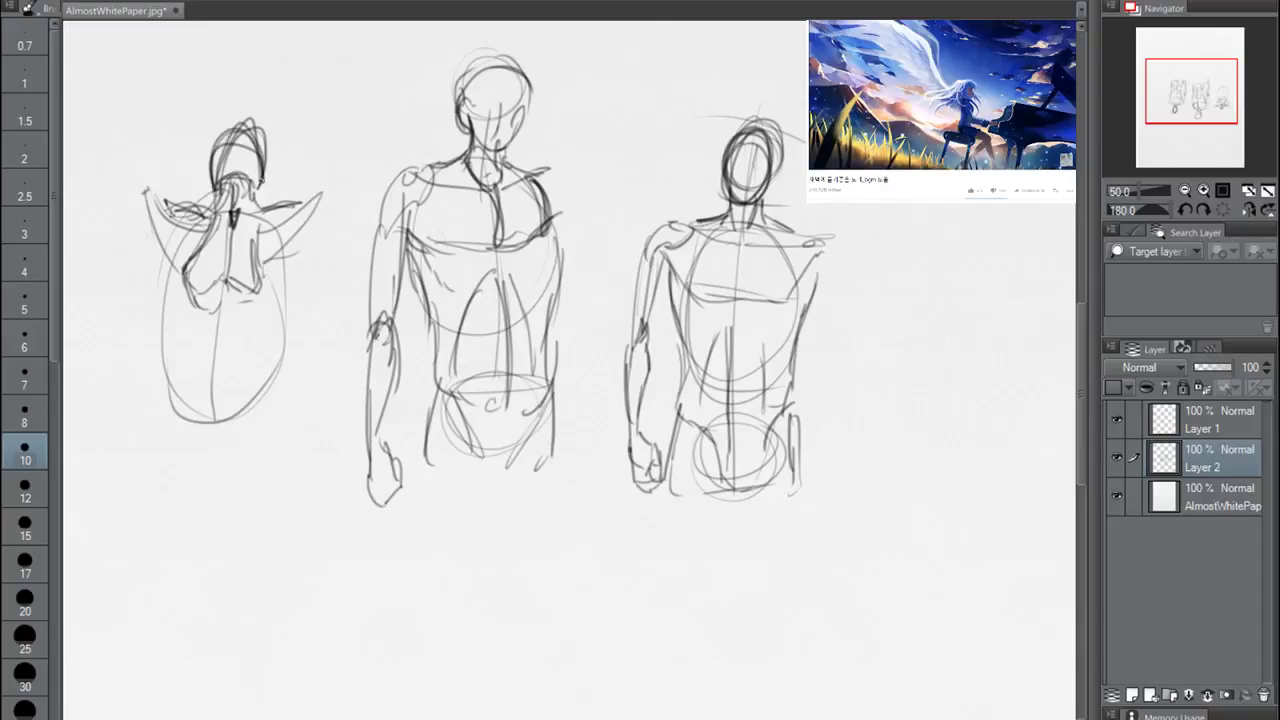
# Extend the third figure's raised arms as lines ending in small circles, and taper the torso sides to the waist
pyautogui.moveTo(147, 197); pyautogui.dragTo(108, 108)
pyautogui.moveTo(322, 193); pyautogui.dragTo(366, 115)
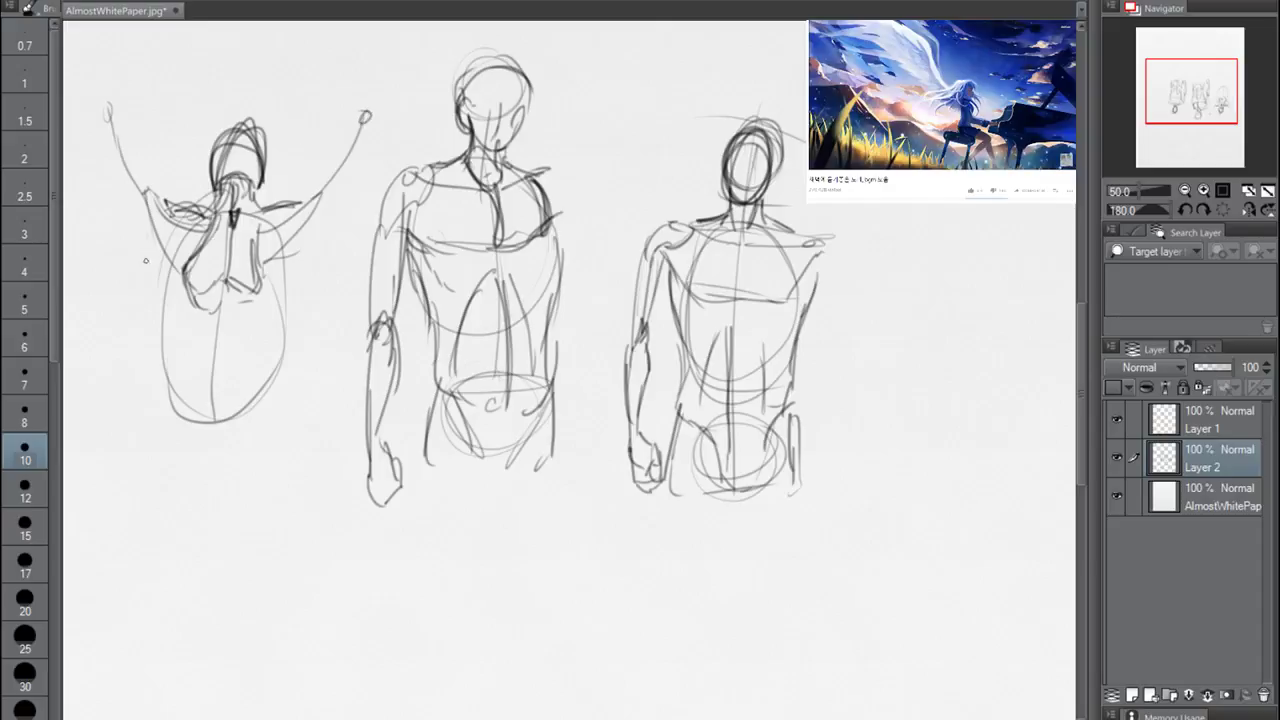
pyautogui.moveTo(151, 228)
pyautogui.mouseDown()
pyautogui.moveTo(162, 372)
pyautogui.moveTo(196, 478)
pyautogui.mouseUp()
pyautogui.moveTo(296, 238)
pyautogui.mouseDown()
pyautogui.moveTo(296, 330)
pyautogui.moveTo(230, 482)
pyautogui.moveTo(230, 460)
pyautogui.mouseUp()
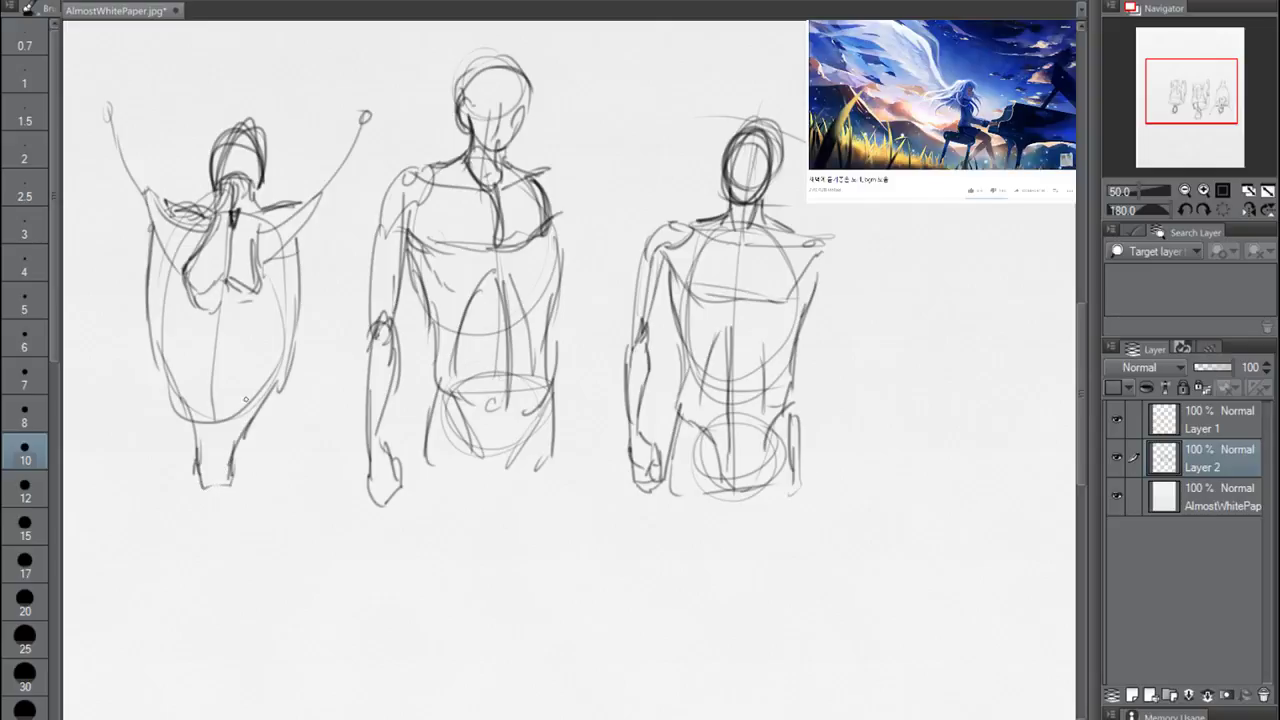
pyautogui.moveTo(154, 360)
pyautogui.mouseDown()
pyautogui.moveTo(165, 480)
pyautogui.moveTo(196, 492)
pyautogui.mouseUp()
pyautogui.moveTo(288, 375)
pyautogui.mouseDown()
pyautogui.moveTo(282, 476)
pyautogui.moveTo(240, 487)
pyautogui.mouseUp()
pyautogui.hotkey('ctrl', 'z')
pyautogui.hotkey('ctrl', 'z')
# Draw the third figure's outer hip lines from the waist down on both sides of the lower back
pyautogui.moveTo(150, 358)
pyautogui.mouseDown()
pyautogui.moveTo(162, 470)
pyautogui.moveTo(196, 490)
pyautogui.mouseUp()
pyautogui.moveTo(292, 390); pyautogui.dragTo(240, 495)
pyautogui.moveTo(277, 365); pyautogui.dragTo(270, 476)
# Add parallel vertical strokes along the spine from the shoulder blades to the base of the ribcage
pyautogui.moveTo(220, 306); pyautogui.dragTo(210, 412)
pyautogui.moveTo(216, 344); pyautogui.dragTo(212, 438)
pyautogui.moveTo(206, 300); pyautogui.dragTo(206, 416)
pyautogui.moveTo(228, 300); pyautogui.dragTo(227, 370)
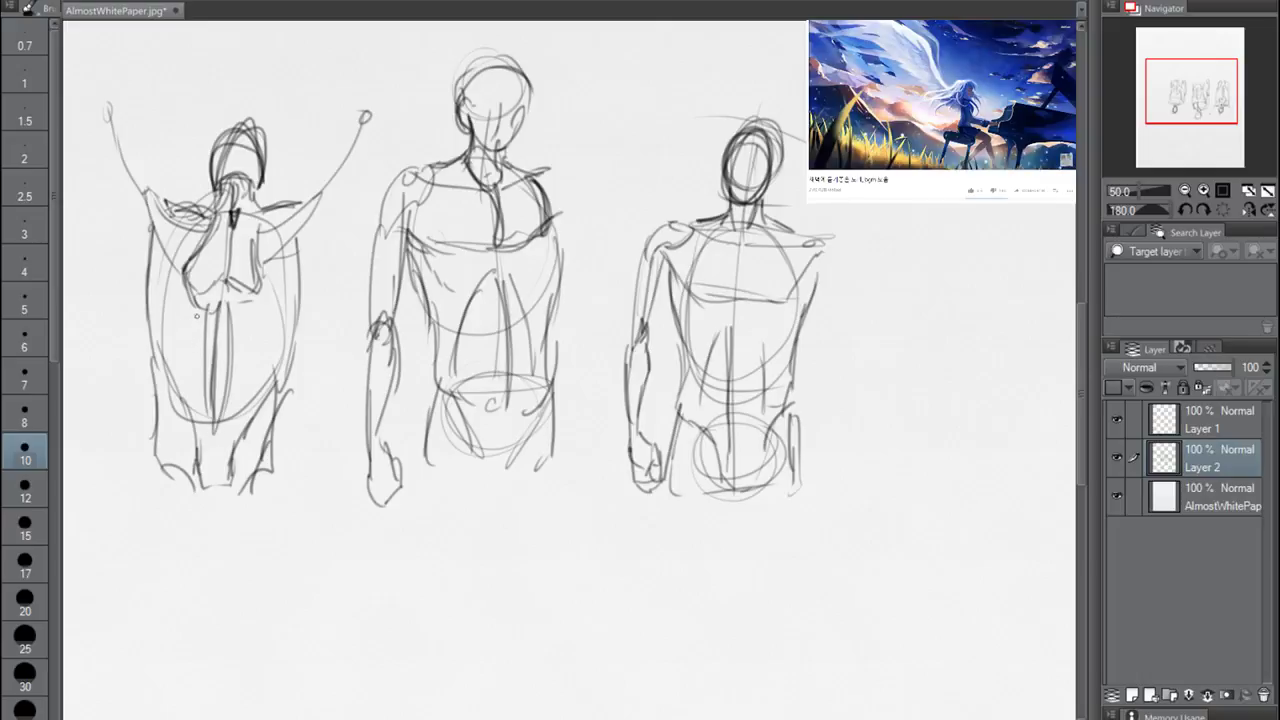
# Fill the third figure's back with curved rib lines, and give the raised upper arms volume joined to the sides
pyautogui.moveTo(151, 241)
pyautogui.mouseDown()
pyautogui.moveTo(166, 362)
pyautogui.moveTo(188, 400)
pyautogui.moveTo(206, 304)
pyautogui.moveTo(183, 280)
pyautogui.moveTo(210, 410)
pyautogui.moveTo(232, 344)
pyautogui.moveTo(288, 345)
pyautogui.moveTo(290, 258)
pyautogui.moveTo(296, 352)
pyautogui.mouseUp()
pyautogui.moveTo(247, 391)
pyautogui.mouseDown()
pyautogui.moveTo(255, 302)
pyautogui.moveTo(282, 258)
pyautogui.mouseUp()
pyautogui.moveTo(204, 276)
pyautogui.mouseDown()
pyautogui.moveTo(228, 256)
pyautogui.moveTo(226, 330)
pyautogui.moveTo(222, 290)
pyautogui.moveTo(198, 276)
pyautogui.moveTo(214, 258)
pyautogui.moveTo(175, 212)
pyautogui.moveTo(250, 186)
pyautogui.moveTo(268, 226)
pyautogui.moveTo(286, 212)
pyautogui.mouseUp()
pyautogui.moveTo(169, 198)
pyautogui.mouseDown()
pyautogui.moveTo(122, 179)
pyautogui.moveTo(122, 160)
pyautogui.moveTo(176, 198)
pyautogui.mouseUp()
pyautogui.moveTo(304, 203)
pyautogui.mouseDown()
pyautogui.moveTo(334, 181)
pyautogui.moveTo(285, 215)
pyautogui.moveTo(336, 180)
pyautogui.moveTo(300, 210)
pyautogui.moveTo(320, 217)
pyautogui.moveTo(301, 305)
pyautogui.mouseUp()
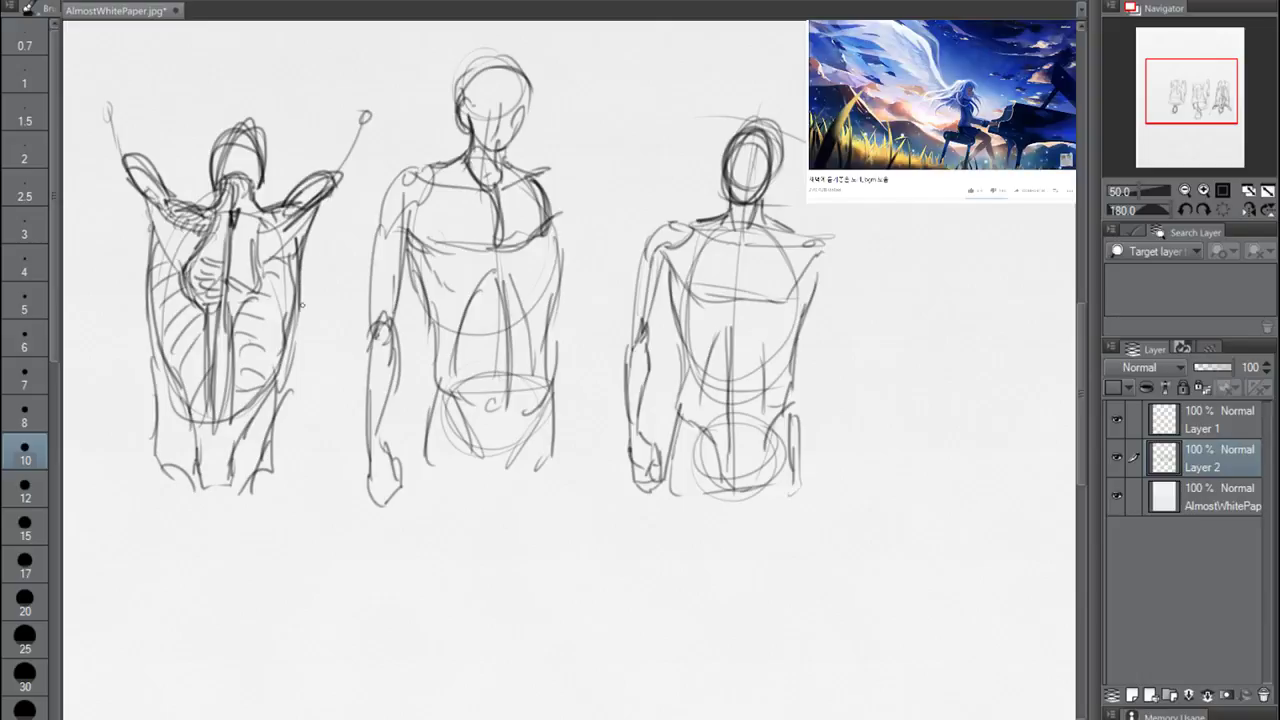
# Reinforce the third figure's left armpit contour, left shoulder blade and upper spine with darker strokes
pyautogui.moveTo(134, 194); pyautogui.dragTo(154, 268)
pyautogui.moveTo(210, 224); pyautogui.dragTo(200, 314)
pyautogui.moveTo(194, 262)
pyautogui.mouseDown()
pyautogui.moveTo(180, 290)
pyautogui.moveTo(166, 222)
pyautogui.mouseUp()
pyautogui.moveTo(155, 220)
pyautogui.mouseDown()
pyautogui.moveTo(205, 198)
pyautogui.moveTo(197, 215)
pyautogui.mouseUp()
pyautogui.moveTo(206, 211)
pyautogui.mouseDown()
pyautogui.moveTo(238, 238)
pyautogui.moveTo(220, 314)
pyautogui.mouseUp()
# Darken the third figure's right shoulder blade, right shoulder muscle and the side of the neck
pyautogui.moveTo(223, 266)
pyautogui.mouseDown()
pyautogui.moveTo(233, 299)
pyautogui.moveTo(266, 270)
pyautogui.mouseUp()
pyautogui.moveTo(244, 302); pyautogui.dragTo(256, 232)
pyautogui.moveTo(256, 234)
pyautogui.mouseDown()
pyautogui.moveTo(282, 210)
pyautogui.moveTo(302, 215)
pyautogui.mouseUp()
pyautogui.moveTo(266, 212)
pyautogui.mouseDown()
pyautogui.moveTo(310, 190)
pyautogui.moveTo(298, 206)
pyautogui.mouseUp()
pyautogui.moveTo(262, 230)
pyautogui.mouseDown()
pyautogui.moveTo(298, 212)
pyautogui.moveTo(244, 218)
pyautogui.mouseUp()
pyautogui.moveTo(246, 176); pyautogui.dragTo(243, 214)
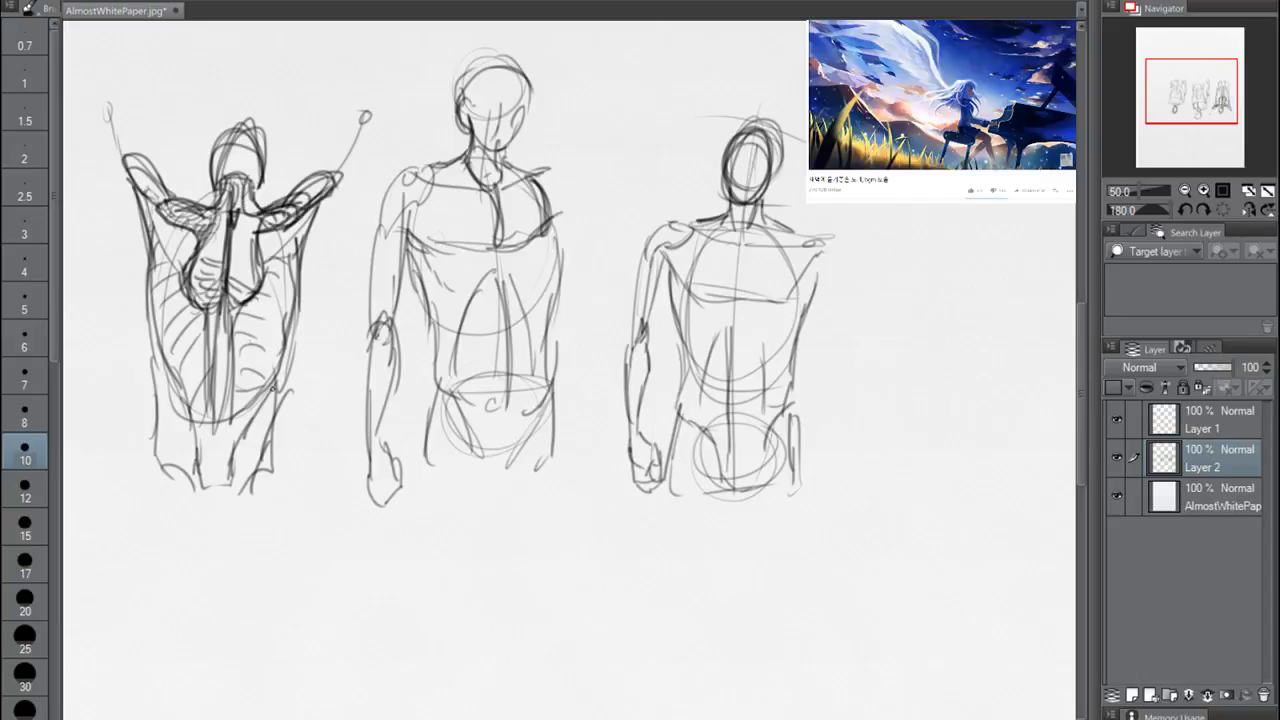
# Hatch the area beside the third figure's left shoulder blade and strengthen the left torso contour down to the hip
pyautogui.moveTo(148, 202); pyautogui.dragTo(176, 282)
pyautogui.moveTo(274, 262)
pyautogui.mouseDown()
pyautogui.moveTo(306, 226)
pyautogui.moveTo(264, 276)
pyautogui.mouseUp()
pyautogui.moveTo(166, 224)
pyautogui.mouseDown()
pyautogui.moveTo(182, 274)
pyautogui.moveTo(174, 242)
pyautogui.moveTo(202, 268)
pyautogui.moveTo(182, 270)
pyautogui.mouseUp()
pyautogui.moveTo(168, 232)
pyautogui.mouseDown()
pyautogui.moveTo(190, 252)
pyautogui.moveTo(150, 324)
pyautogui.mouseUp()
pyautogui.moveTo(144, 280); pyautogui.dragTo(180, 420)
pyautogui.moveTo(164, 356); pyautogui.dragTo(186, 428)
pyautogui.moveTo(148, 320)
pyautogui.mouseDown()
pyautogui.moveTo(148, 454)
pyautogui.moveTo(196, 474)
pyautogui.mouseUp()
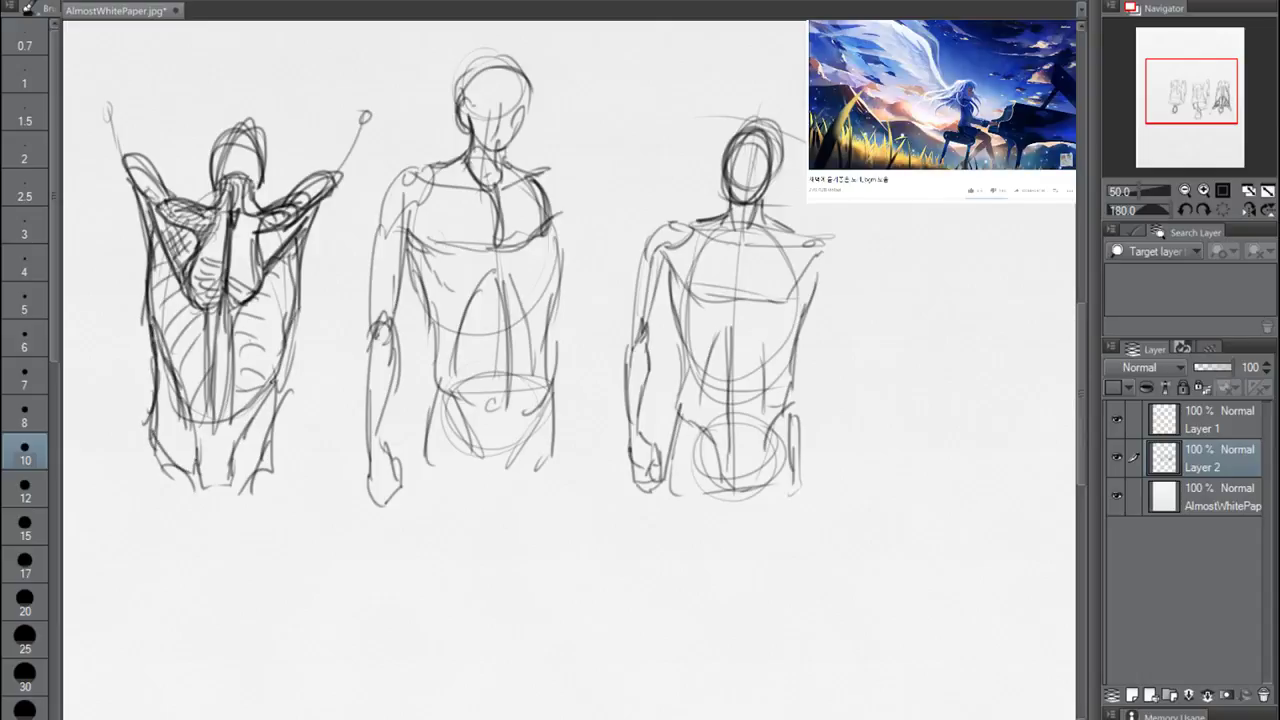
# Strengthen the third figure's hip contours and taper the lower back lines towards the base of the spine
pyautogui.moveTo(286, 380); pyautogui.dragTo(284, 452)
pyautogui.moveTo(288, 446); pyautogui.dragTo(262, 472)
pyautogui.moveTo(288, 350); pyautogui.dragTo(276, 454)
pyautogui.moveTo(146, 388); pyautogui.dragTo(188, 470)
pyautogui.moveTo(182, 464); pyautogui.dragTo(215, 524)
pyautogui.moveTo(216, 480); pyautogui.dragTo(215, 536)
pyautogui.moveTo(156, 444)
pyautogui.mouseDown()
pyautogui.moveTo(178, 478)
pyautogui.moveTo(200, 484)
pyautogui.mouseUp()
pyautogui.moveTo(186, 466); pyautogui.dragTo(218, 494)
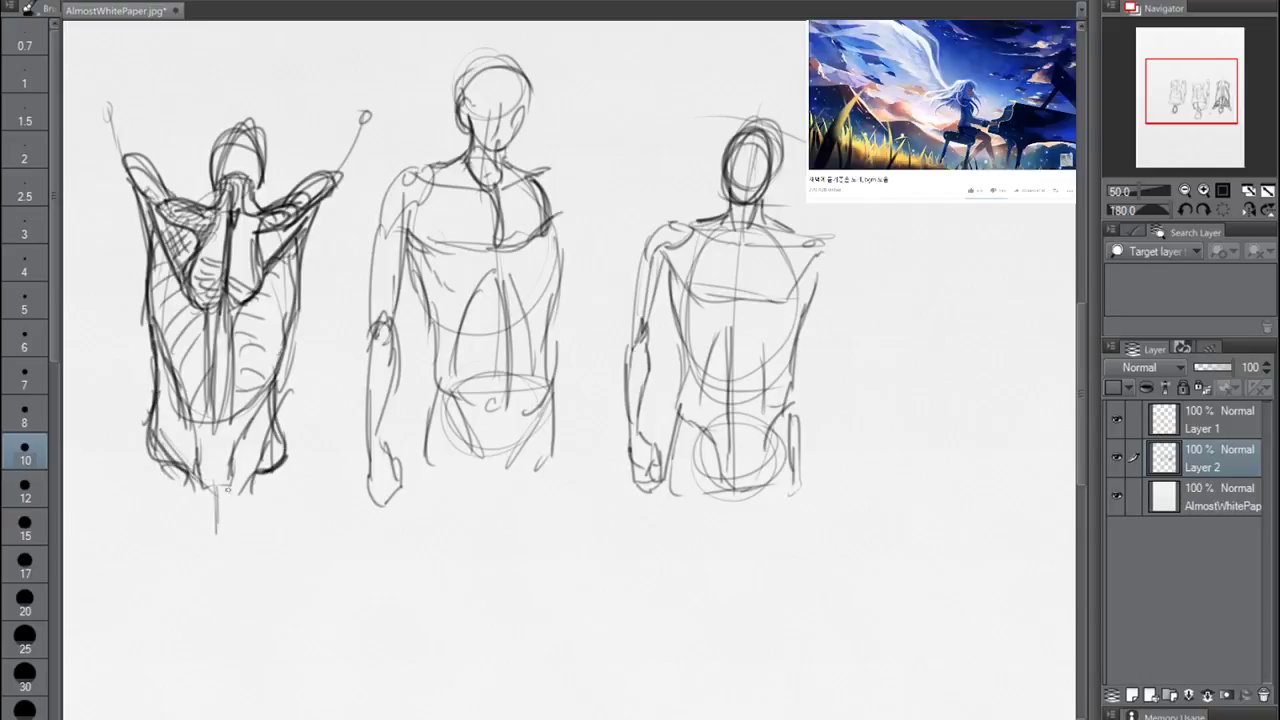
# Draw the third figure's buttock lines and extend the outer hip contours down into the upper thighs
pyautogui.moveTo(166, 460); pyautogui.dragTo(206, 522)
pyautogui.moveTo(278, 460); pyautogui.dragTo(241, 524)
pyautogui.moveTo(156, 458)
pyautogui.mouseDown()
pyautogui.moveTo(134, 526)
pyautogui.moveTo(146, 546)
pyautogui.moveTo(140, 520)
pyautogui.mouseUp()
pyautogui.moveTo(286, 466); pyautogui.dragTo(270, 524)
pyautogui.moveTo(288, 458); pyautogui.dragTo(276, 514)
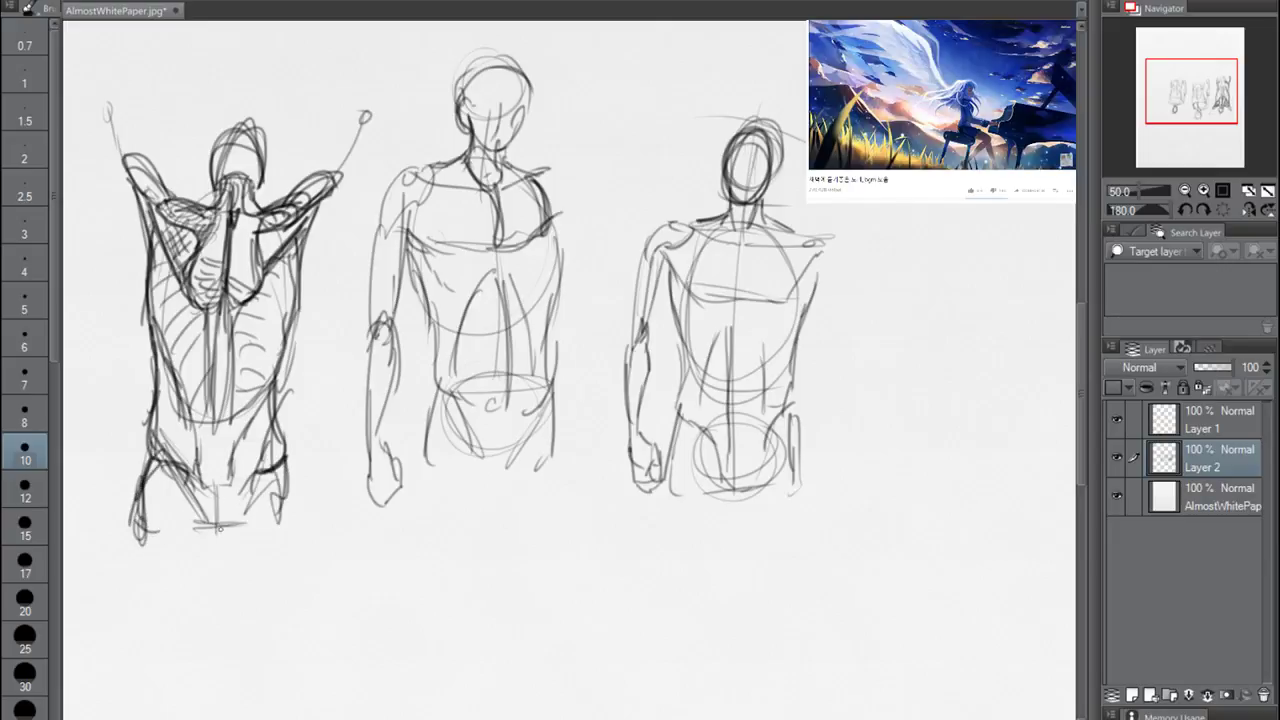
# Add form strokes on the third figure's buttocks and darken the centre crease and the folds beneath it
pyautogui.moveTo(176, 520)
pyautogui.mouseDown()
pyautogui.moveTo(156, 532)
pyautogui.moveTo(150, 520)
pyautogui.mouseUp()
pyautogui.moveTo(166, 473); pyautogui.dragTo(152, 498)
pyautogui.moveTo(177, 489); pyautogui.dragTo(168, 500)
pyautogui.moveTo(244, 534); pyautogui.dragTo(264, 530)
pyautogui.moveTo(276, 512)
pyautogui.mouseDown()
pyautogui.moveTo(206, 487)
pyautogui.moveTo(220, 530)
pyautogui.mouseUp()
pyautogui.moveTo(226, 488)
pyautogui.mouseDown()
pyautogui.moveTo(214, 554)
pyautogui.moveTo(215, 542)
pyautogui.moveTo(178, 549)
pyautogui.moveTo(248, 552)
pyautogui.moveTo(226, 552)
pyautogui.mouseUp()
pyautogui.moveTo(218, 544); pyautogui.dragTo(170, 550)
pyautogui.moveTo(180, 554); pyautogui.dragTo(250, 548)
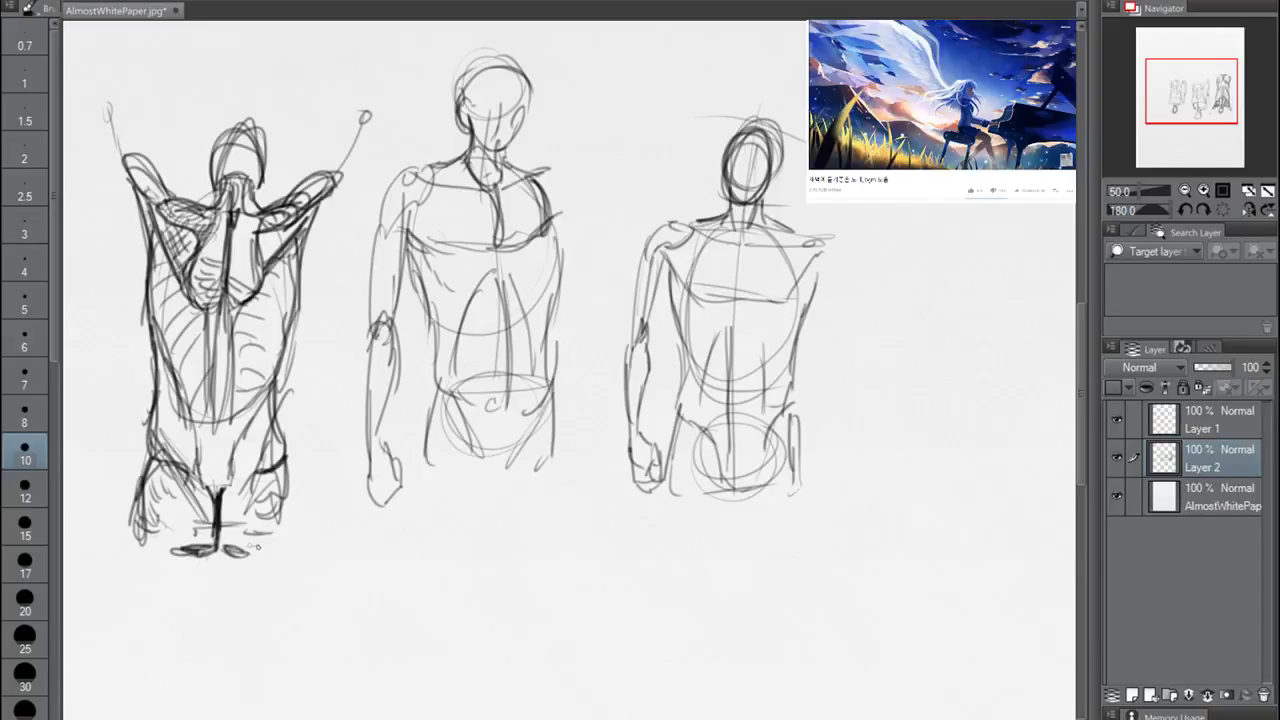
# Clear Layer 2 and start a new study with an egg-shaped ribcage, curved centre line and shoulder line
pyautogui.click(219, 3)
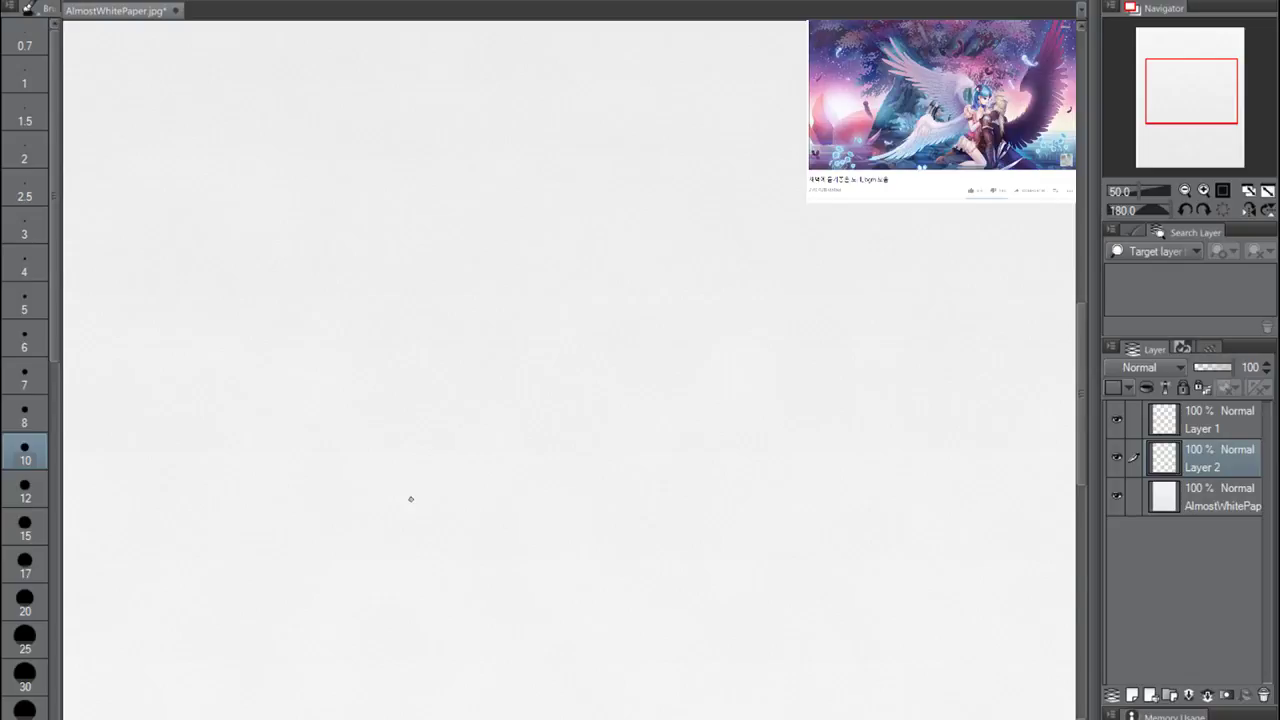
pyautogui.moveTo(371, 177)
pyautogui.mouseDown()
pyautogui.moveTo(357, 360)
pyautogui.moveTo(357, 206)
pyautogui.moveTo(339, 183)
pyautogui.mouseUp()
pyautogui.moveTo(332, 370)
pyautogui.mouseDown()
pyautogui.moveTo(307, 191)
pyautogui.moveTo(436, 199)
pyautogui.mouseUp()
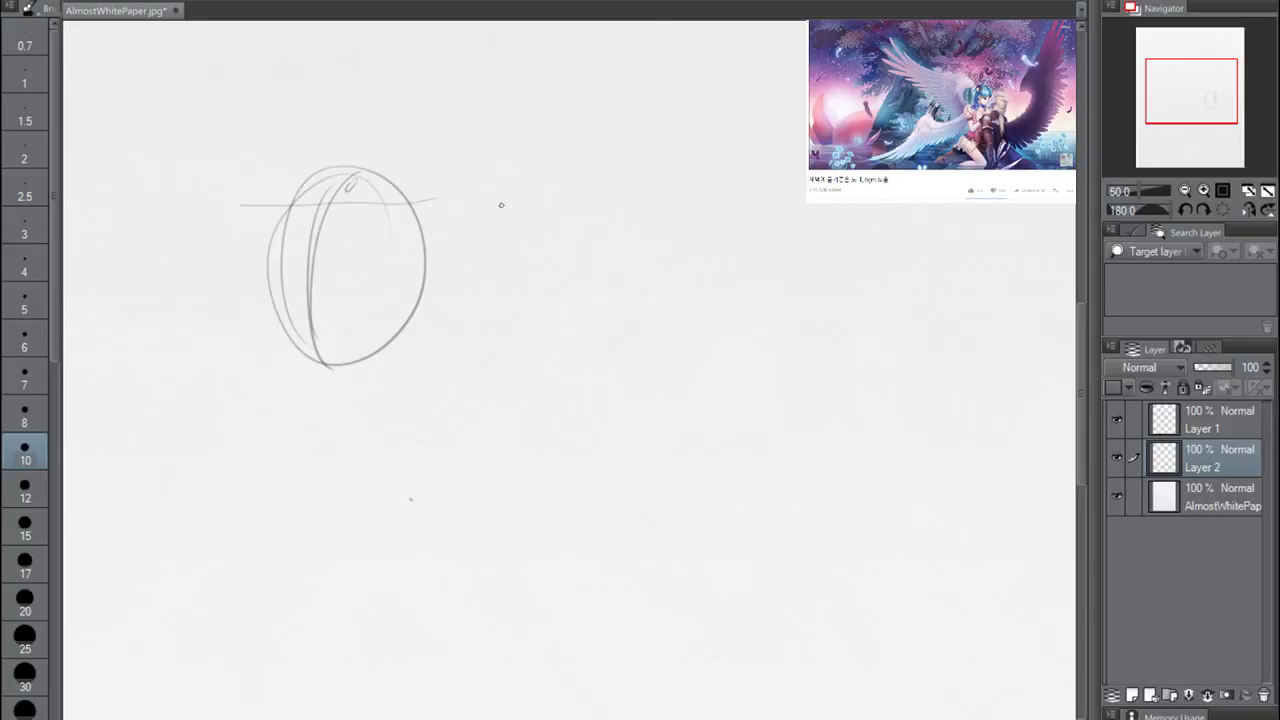
# Draw the lower rib arch across the ribcage and reinforce its side contours
pyautogui.moveTo(243, 352); pyautogui.dragTo(446, 342)
pyautogui.hotkey('ctrl', 'z')
pyautogui.moveTo(284, 326)
pyautogui.mouseDown()
pyautogui.moveTo(310, 306)
pyautogui.moveTo(366, 335)
pyautogui.moveTo(410, 325)
pyautogui.mouseUp()
pyautogui.moveTo(320, 307)
pyautogui.mouseDown()
pyautogui.moveTo(367, 330)
pyautogui.moveTo(414, 324)
pyautogui.moveTo(423, 276)
pyautogui.moveTo(392, 182)
pyautogui.moveTo(415, 308)
pyautogui.moveTo(401, 350)
pyautogui.moveTo(282, 318)
pyautogui.moveTo(306, 185)
pyautogui.moveTo(267, 305)
pyautogui.mouseUp()
pyautogui.moveTo(267, 305)
pyautogui.mouseDown()
pyautogui.moveTo(302, 190)
pyautogui.moveTo(355, 166)
pyautogui.moveTo(391, 189)
pyautogui.moveTo(298, 306)
pyautogui.mouseUp()
pyautogui.moveTo(334, 176); pyautogui.dragTo(312, 334)
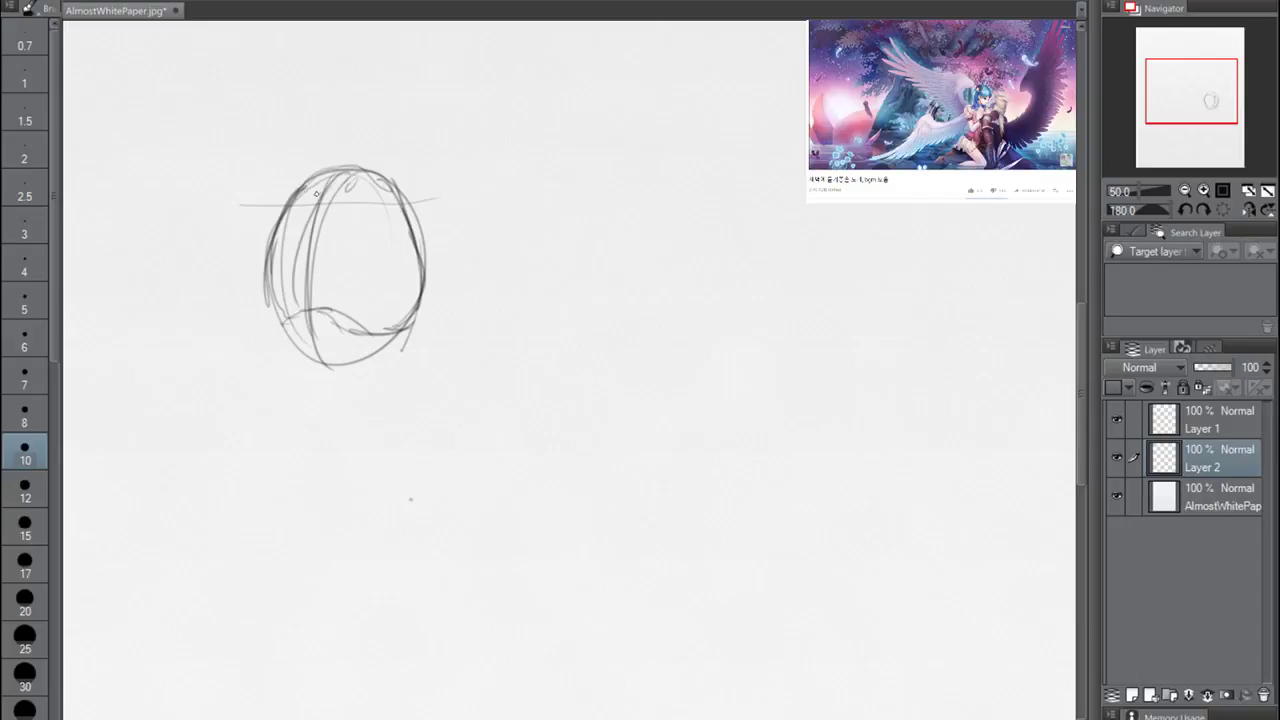
# Sketch the neck above the ribcage and a head turned to the right with its jaw and face line
pyautogui.moveTo(327, 181)
pyautogui.mouseDown()
pyautogui.moveTo(350, 182)
pyautogui.moveTo(314, 168)
pyautogui.moveTo(322, 120)
pyautogui.moveTo(368, 180)
pyautogui.mouseUp()
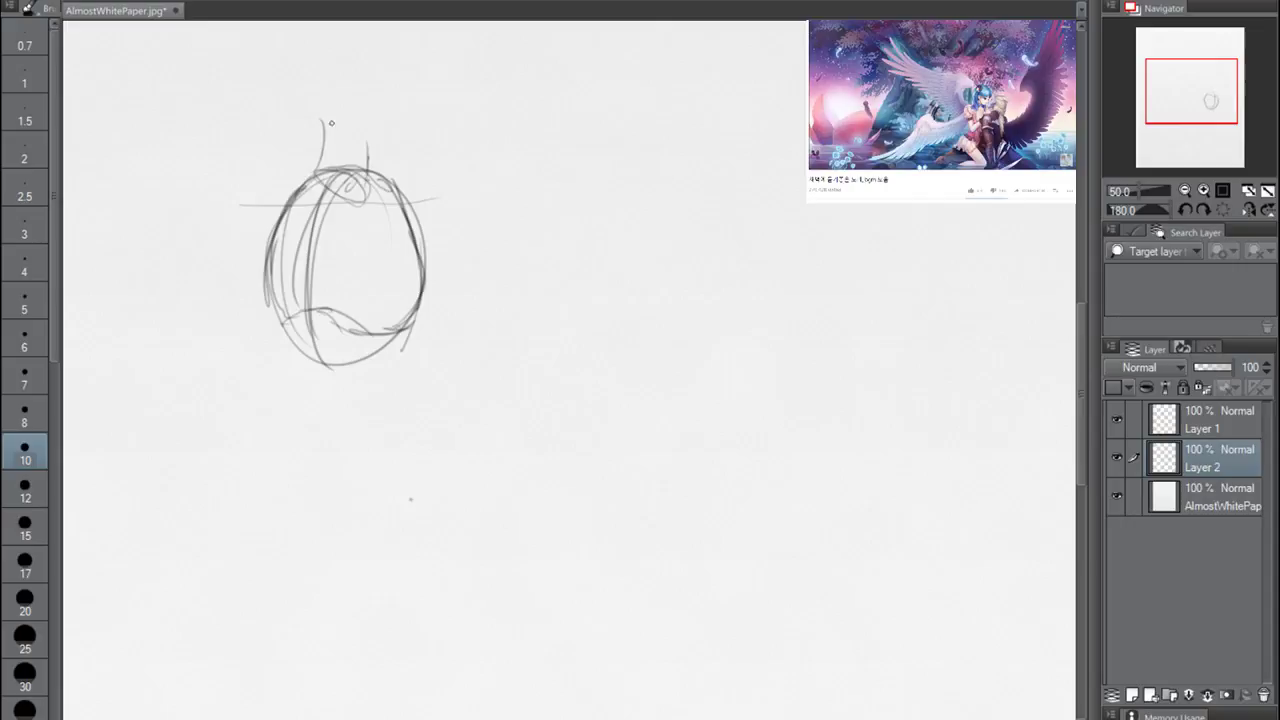
pyautogui.moveTo(326, 109)
pyautogui.mouseDown()
pyautogui.moveTo(364, 158)
pyautogui.moveTo(348, 98)
pyautogui.moveTo(320, 138)
pyautogui.moveTo(376, 53)
pyautogui.moveTo(404, 146)
pyautogui.mouseUp()
pyautogui.moveTo(320, 104); pyautogui.dragTo(388, 50)
pyautogui.moveTo(400, 108); pyautogui.dragTo(388, 158)
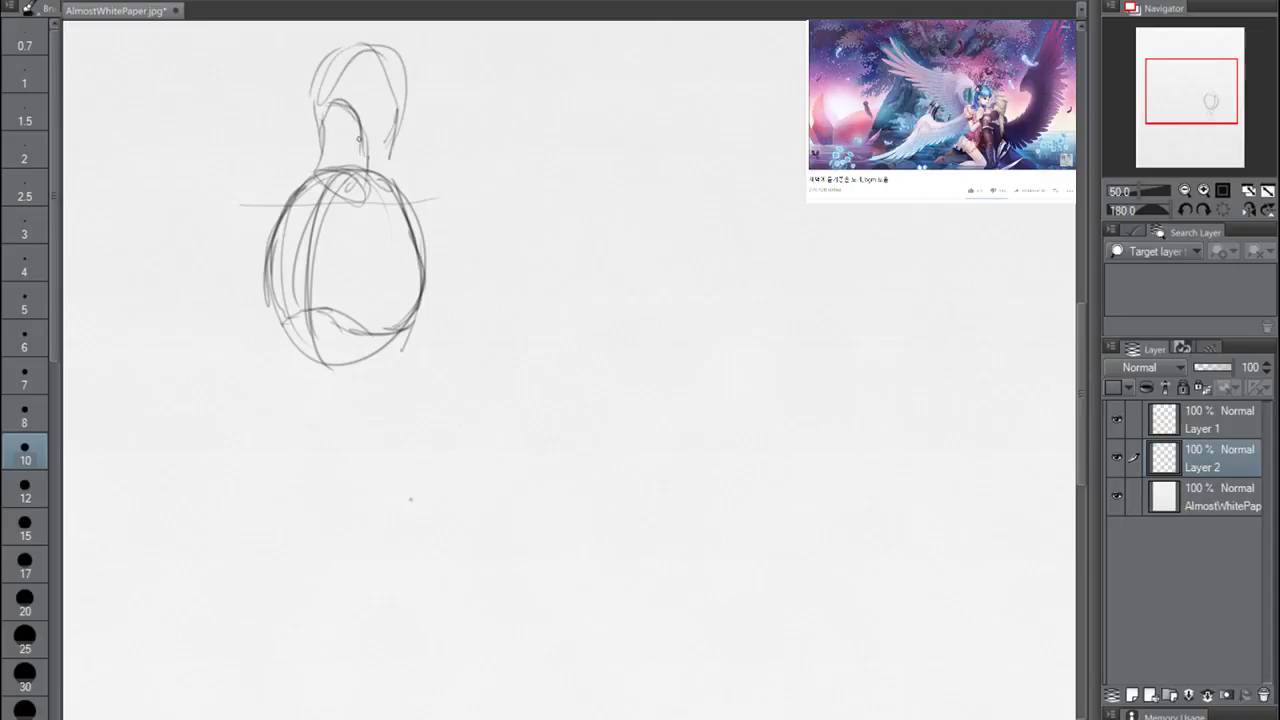
pyautogui.moveTo(358, 110)
pyautogui.mouseDown()
pyautogui.moveTo(394, 160)
pyautogui.moveTo(382, 47)
pyautogui.moveTo(318, 104)
pyautogui.mouseUp()
pyautogui.moveTo(318, 104); pyautogui.dragTo(404, 112)
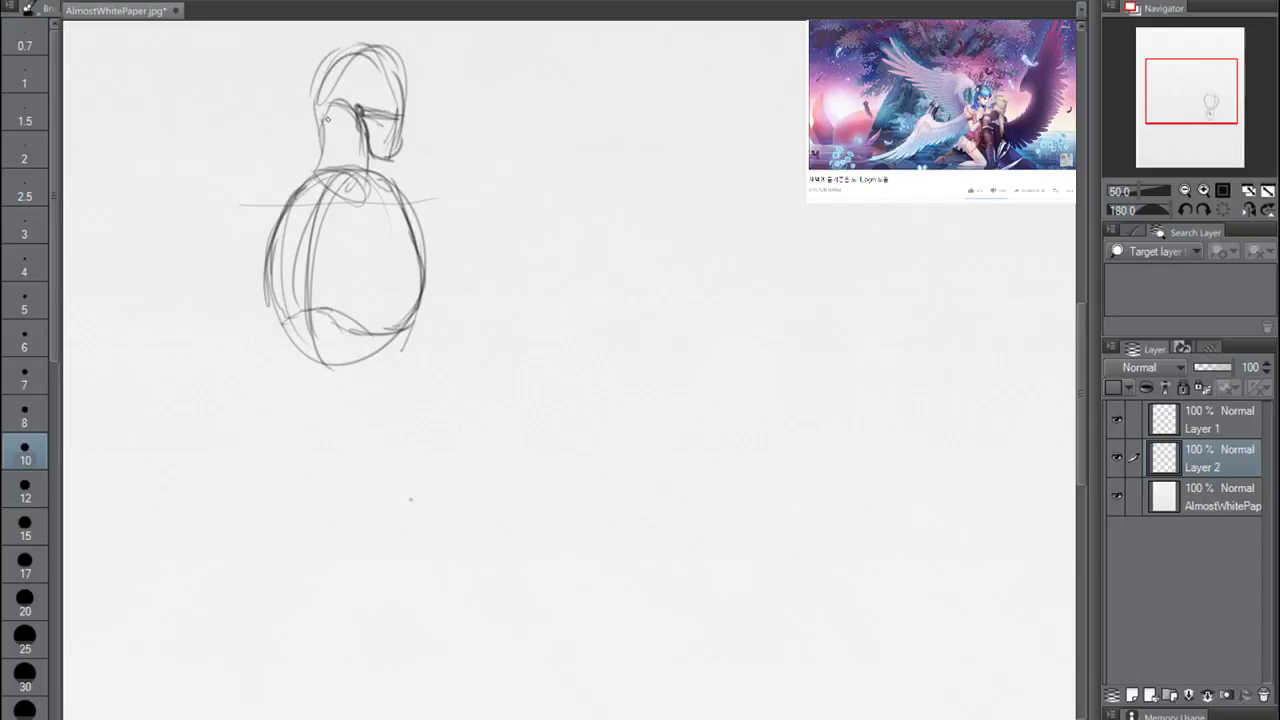
# Draw the neck muscles, shoulder line and dark shoulder blades, and drop a guide line for each arm
pyautogui.moveTo(322, 180)
pyautogui.mouseDown()
pyautogui.moveTo(333, 120)
pyautogui.moveTo(320, 176)
pyautogui.mouseUp()
pyautogui.moveTo(324, 102)
pyautogui.mouseDown()
pyautogui.moveTo(316, 130)
pyautogui.moveTo(332, 148)
pyautogui.moveTo(256, 206)
pyautogui.moveTo(284, 230)
pyautogui.moveTo(277, 253)
pyautogui.moveTo(304, 298)
pyautogui.moveTo(318, 186)
pyautogui.moveTo(330, 292)
pyautogui.moveTo(365, 228)
pyautogui.moveTo(436, 188)
pyautogui.moveTo(352, 166)
pyautogui.moveTo(370, 192)
pyautogui.moveTo(417, 193)
pyautogui.moveTo(360, 255)
pyautogui.moveTo(410, 225)
pyautogui.moveTo(360, 255)
pyautogui.mouseUp()
pyautogui.moveTo(260, 210)
pyautogui.mouseDown()
pyautogui.moveTo(285, 212)
pyautogui.moveTo(273, 288)
pyautogui.moveTo(262, 240)
pyautogui.mouseUp()
pyautogui.moveTo(375, 243)
pyautogui.mouseDown()
pyautogui.moveTo(436, 194)
pyautogui.moveTo(358, 282)
pyautogui.moveTo(380, 260)
pyautogui.moveTo(243, 234)
pyautogui.moveTo(230, 415)
pyautogui.mouseUp()
pyautogui.moveTo(423, 172); pyautogui.dragTo(436, 410)
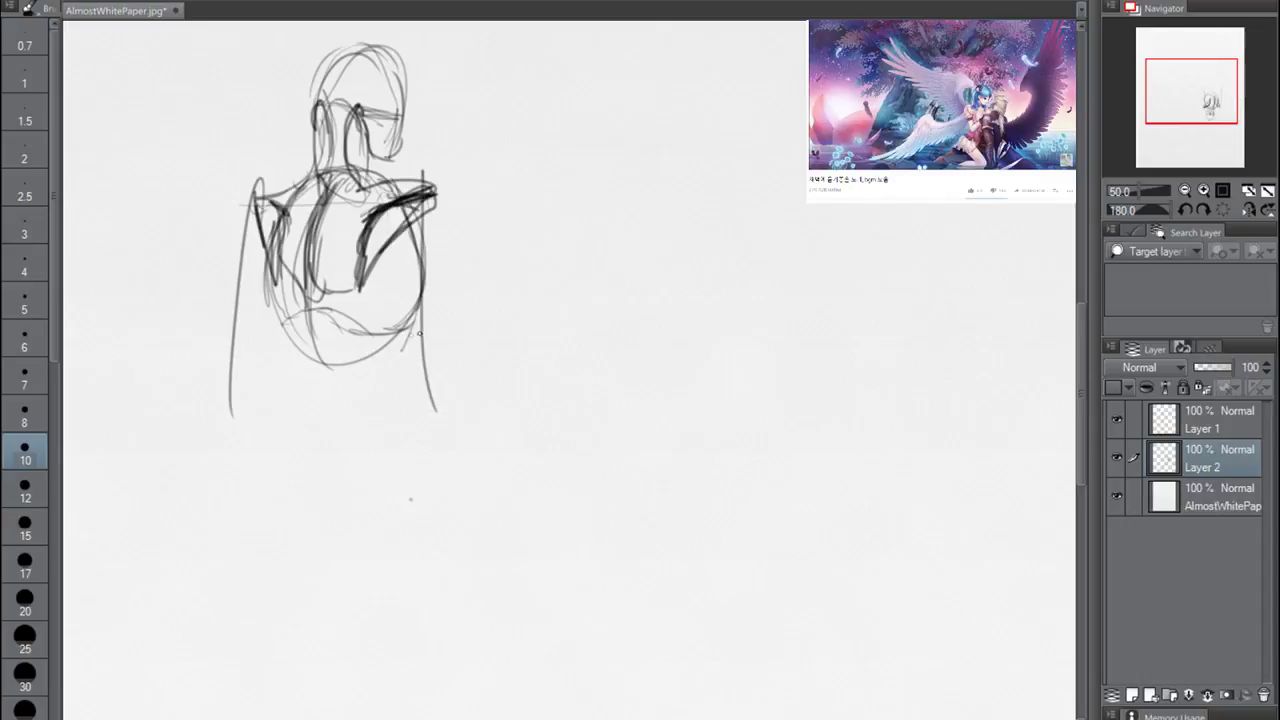
# Define the ribcage's lower opening, darken the jaw and strengthen the neck and shoulder slopes
pyautogui.moveTo(269, 292)
pyautogui.mouseDown()
pyautogui.moveTo(280, 335)
pyautogui.moveTo(305, 350)
pyautogui.moveTo(330, 341)
pyautogui.moveTo(360, 358)
pyautogui.moveTo(412, 328)
pyautogui.moveTo(315, 352)
pyautogui.mouseUp()
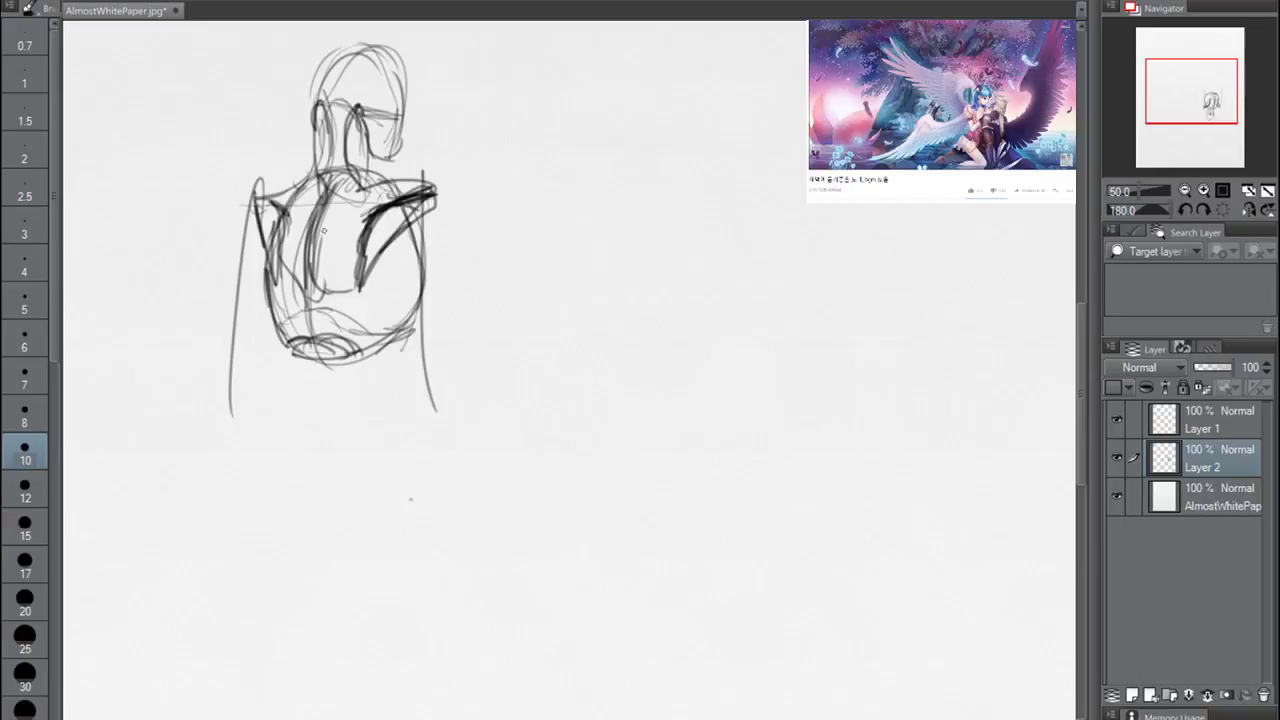
pyautogui.moveTo(392, 137)
pyautogui.mouseDown()
pyautogui.moveTo(396, 165)
pyautogui.moveTo(378, 155)
pyautogui.moveTo(365, 110)
pyautogui.moveTo(398, 168)
pyautogui.moveTo(362, 162)
pyautogui.mouseUp()
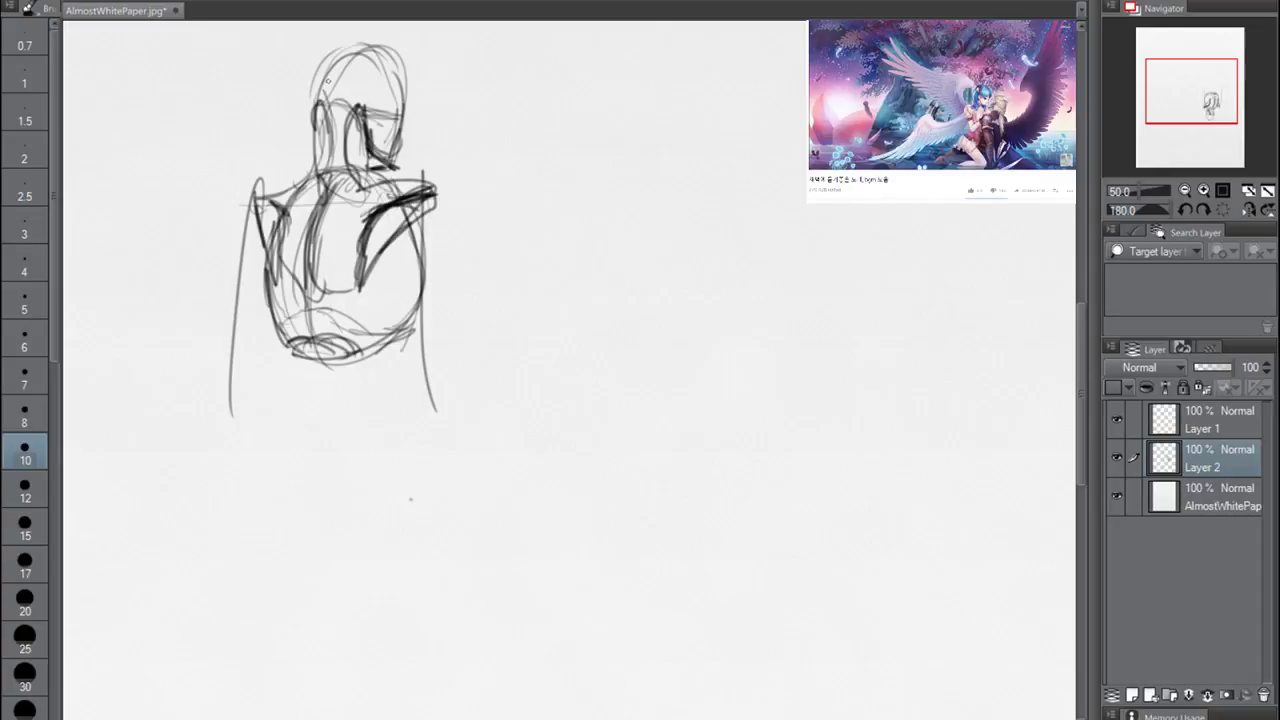
pyautogui.moveTo(316, 110)
pyautogui.mouseDown()
pyautogui.moveTo(311, 80)
pyautogui.moveTo(366, 42)
pyautogui.moveTo(412, 108)
pyautogui.moveTo(322, 129)
pyautogui.moveTo(320, 164)
pyautogui.moveTo(266, 188)
pyautogui.moveTo(310, 180)
pyautogui.moveTo(320, 163)
pyautogui.mouseUp()
pyautogui.moveTo(368, 100)
pyautogui.mouseDown()
pyautogui.moveTo(366, 182)
pyautogui.moveTo(426, 186)
pyautogui.mouseUp()
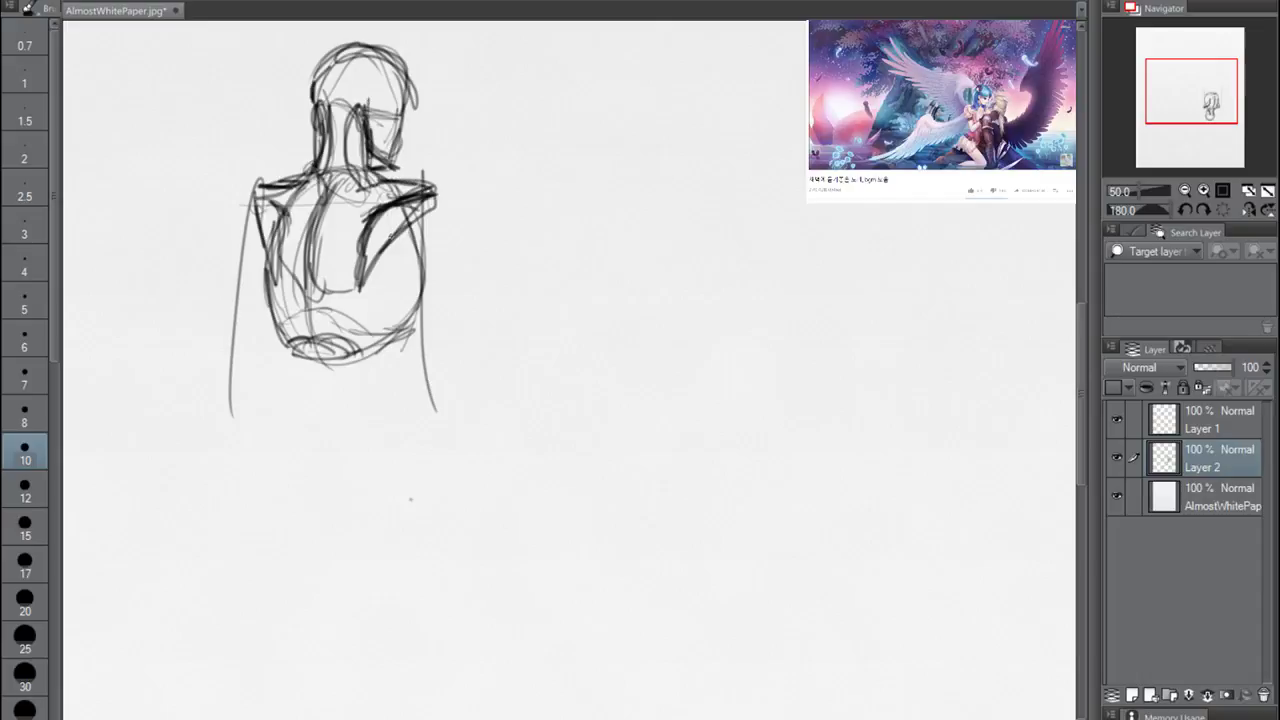
# Build up the deltoid masses on both shoulders with dark strokes
pyautogui.moveTo(254, 186)
pyautogui.mouseDown()
pyautogui.moveTo(228, 274)
pyautogui.moveTo(234, 258)
pyautogui.mouseUp()
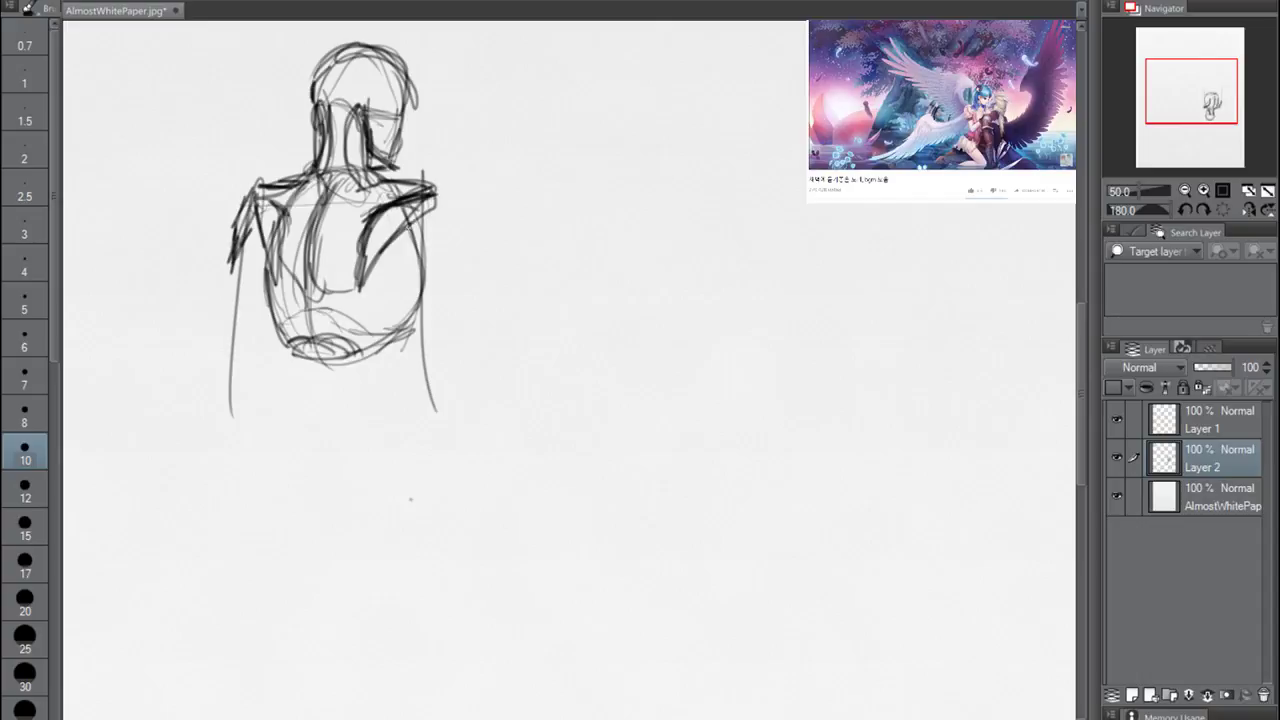
pyautogui.moveTo(386, 228); pyautogui.dragTo(368, 258)
pyautogui.moveTo(430, 186)
pyautogui.mouseDown()
pyautogui.moveTo(446, 266)
pyautogui.moveTo(406, 240)
pyautogui.moveTo(444, 262)
pyautogui.moveTo(398, 264)
pyautogui.moveTo(435, 251)
pyautogui.mouseUp()
# Construct the right upper arm from long narrow ovals below the shoulder
pyautogui.moveTo(390, 222)
pyautogui.mouseDown()
pyautogui.moveTo(415, 237)
pyautogui.moveTo(436, 404)
pyautogui.mouseUp()
pyautogui.moveTo(446, 272); pyautogui.dragTo(440, 400)
pyautogui.moveTo(434, 242); pyautogui.dragTo(406, 314)
pyautogui.moveTo(428, 242)
pyautogui.mouseDown()
pyautogui.moveTo(396, 266)
pyautogui.moveTo(426, 412)
pyautogui.moveTo(430, 400)
pyautogui.mouseUp()
pyautogui.moveTo(444, 266); pyautogui.dragTo(436, 410)
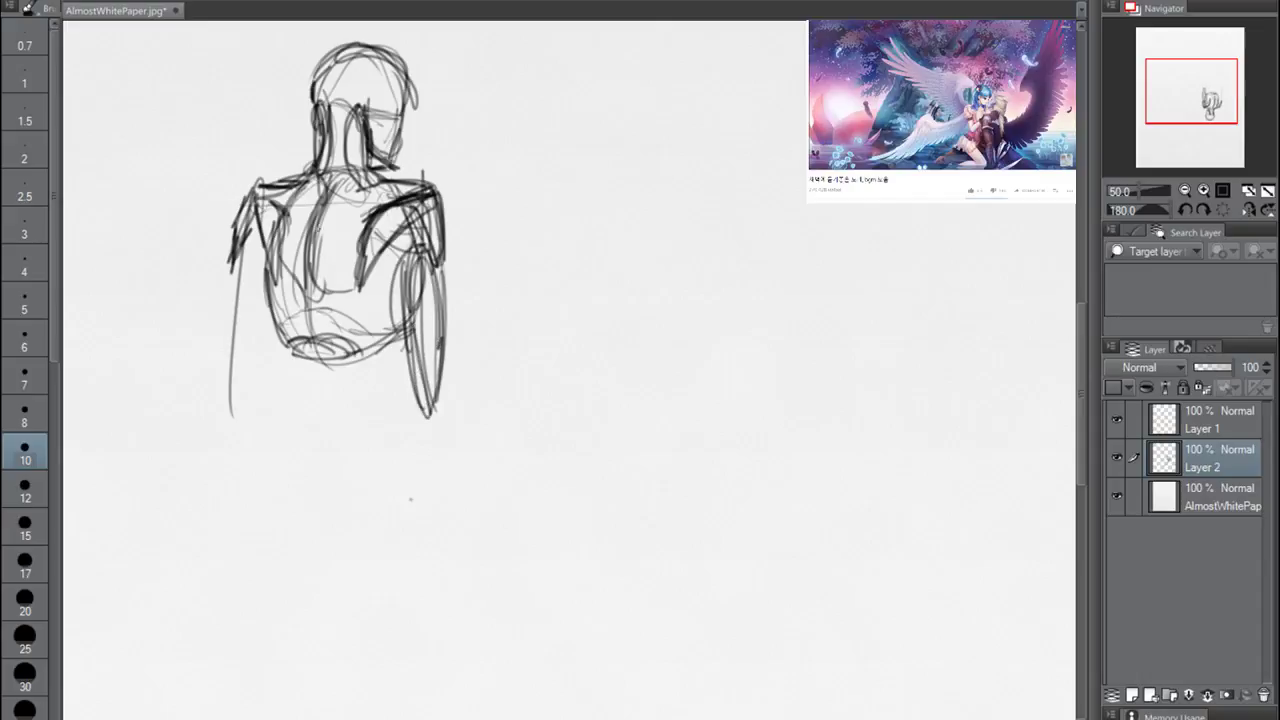
# Construct the left upper arm from long narrow ovals around its guide line
pyautogui.moveTo(252, 226); pyautogui.dragTo(220, 296)
pyautogui.moveTo(252, 232); pyautogui.dragTo(216, 396)
pyautogui.moveTo(254, 250)
pyautogui.mouseDown()
pyautogui.moveTo(234, 400)
pyautogui.moveTo(222, 402)
pyautogui.mouseUp()
pyautogui.moveTo(244, 250); pyautogui.dragTo(236, 374)
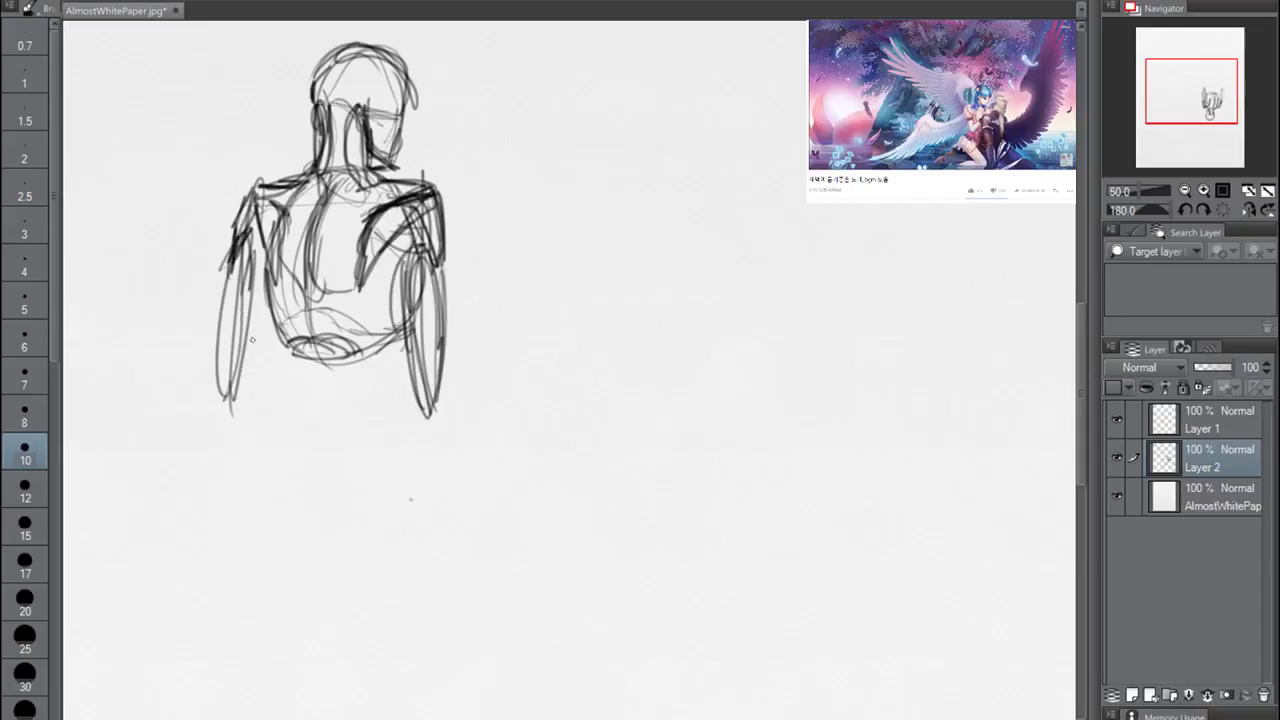
# Clear Layer 2 and try out a long curved vertical guide with cross strokes
pyautogui.press('Delete')
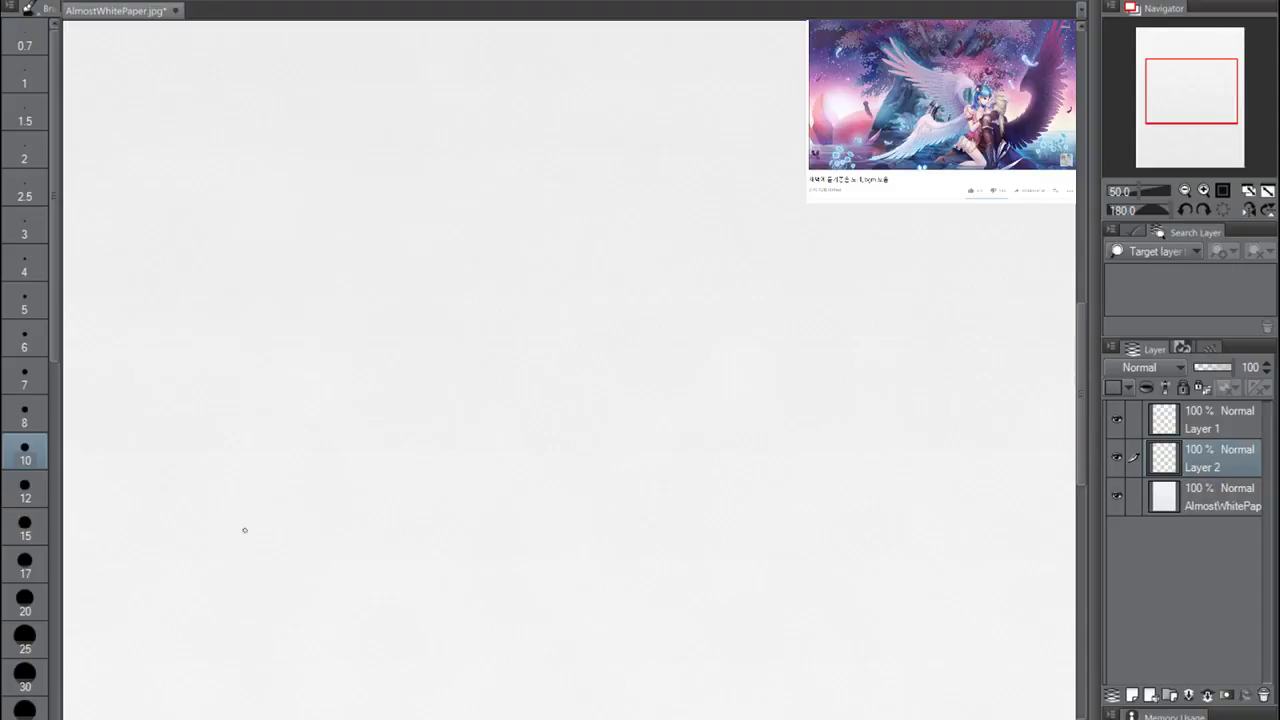
pyautogui.moveTo(437, 142); pyautogui.dragTo(416, 506)
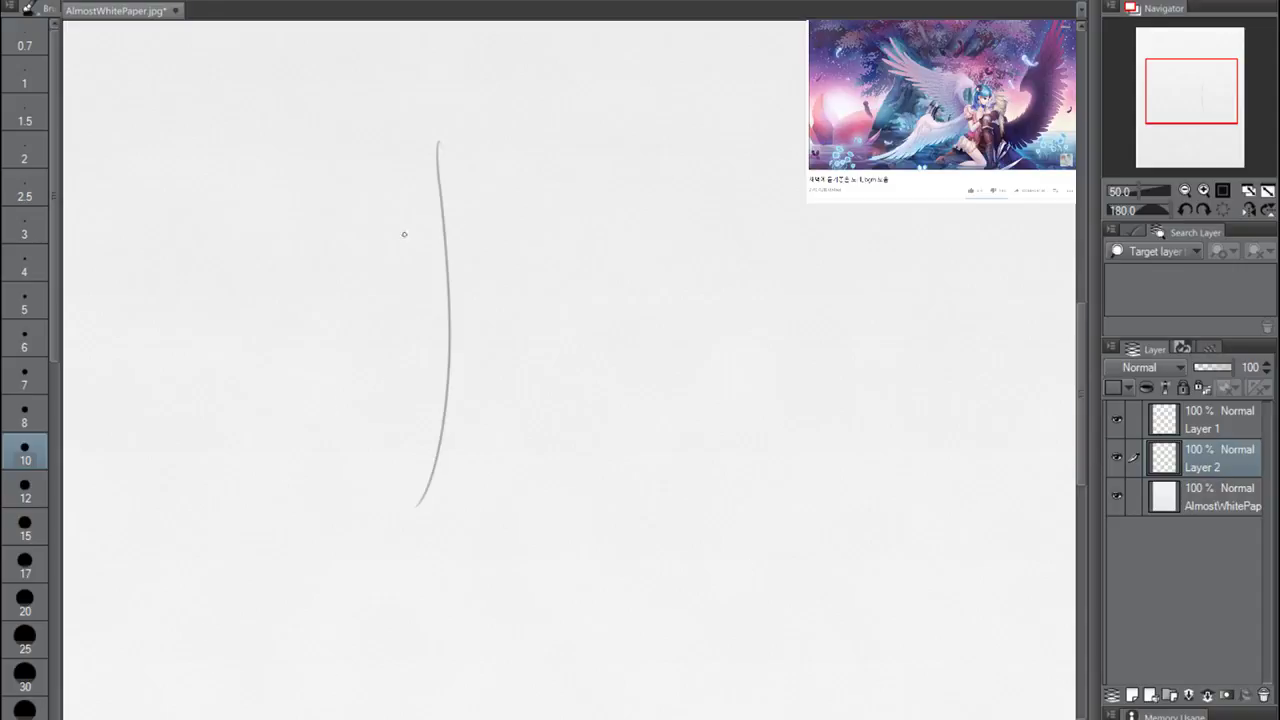
pyautogui.moveTo(450, 309); pyautogui.dragTo(442, 210)
pyautogui.moveTo(432, 340)
pyautogui.mouseDown()
pyautogui.moveTo(400, 343)
pyautogui.moveTo(484, 332)
pyautogui.mouseUp()
pyautogui.hotkey('ctrl', 'z')
pyautogui.hotkey('ctrl', 'z')
pyautogui.hotkey('ctrl', 'z')
pyautogui.hotkey('ctrl', 'z')
pyautogui.hotkey('ctrl', 'z')
pyautogui.moveTo(378, 323); pyautogui.dragTo(522, 327)
pyautogui.moveTo(417, 145)
pyautogui.mouseDown()
pyautogui.moveTo(465, 150)
pyautogui.moveTo(436, 163)
pyautogui.moveTo(418, 220)
pyautogui.mouseUp()
pyautogui.hotkey('ctrl', 'z')
pyautogui.hotkey('ctrl', 'z')
pyautogui.moveTo(422, 166); pyautogui.dragTo(457, 120)
pyautogui.hotkey('ctrl', 'z')
pyautogui.hotkey('ctrl', 'z')
pyautogui.hotkey('ctrl', 'z')
pyautogui.moveTo(425, 172); pyautogui.dragTo(550, 292)
pyautogui.moveTo(582, 247); pyautogui.dragTo(466, 266)
pyautogui.moveTo(536, 177); pyautogui.dragTo(542, 360)
pyautogui.moveTo(445, 222); pyautogui.dragTo(570, 235)
pyautogui.hotkey('ctrl', 'z')
pyautogui.hotkey('ctrl', 'z')
pyautogui.hotkey('ctrl', 'z')
pyautogui.hotkey('ctrl', 'z')
pyautogui.hotkey('ctrl', 'z')
pyautogui.hotkey('ctrl', 'z')
# Block in a three-quarter head with face sides, chin line, ear and angled jaw
pyautogui.moveTo(374, 243)
pyautogui.mouseDown()
pyautogui.moveTo(606, 286)
pyautogui.moveTo(440, 112)
pyautogui.moveTo(412, 318)
pyautogui.mouseUp()
pyautogui.moveTo(430, 322)
pyautogui.mouseDown()
pyautogui.moveTo(419, 477)
pyautogui.moveTo(568, 479)
pyautogui.mouseUp()
pyautogui.moveTo(357, 210); pyautogui.dragTo(350, 418)
pyautogui.moveTo(356, 338); pyautogui.dragTo(368, 462)
pyautogui.moveTo(556, 288); pyautogui.dragTo(593, 246)
pyautogui.moveTo(597, 262)
pyautogui.mouseDown()
pyautogui.moveTo(588, 338)
pyautogui.moveTo(557, 396)
pyautogui.mouseUp()
pyautogui.moveTo(457, 474); pyautogui.dragTo(566, 387)
# Outline the dome of the skull and curve the face's centre line down to the chin
pyautogui.moveTo(354, 184); pyautogui.dragTo(486, 82)
pyautogui.moveTo(512, 97); pyautogui.dragTo(598, 176)
pyautogui.moveTo(582, 335); pyautogui.dragTo(630, 236)
pyautogui.moveTo(614, 179); pyautogui.dragTo(600, 121)
pyautogui.moveTo(572, 89)
pyautogui.mouseDown()
pyautogui.moveTo(442, 106)
pyautogui.moveTo(417, 490)
pyautogui.mouseUp()
pyautogui.moveTo(340, 276); pyautogui.dragTo(578, 292)
pyautogui.hotkey('ctrl', 'z')
pyautogui.moveTo(374, 282)
pyautogui.mouseDown()
pyautogui.moveTo(599, 298)
pyautogui.moveTo(510, 293)
pyautogui.moveTo(578, 290)
pyautogui.mouseUp()
pyautogui.hotkey('ctrl', 'z')
pyautogui.hotkey('ctrl', 'z')
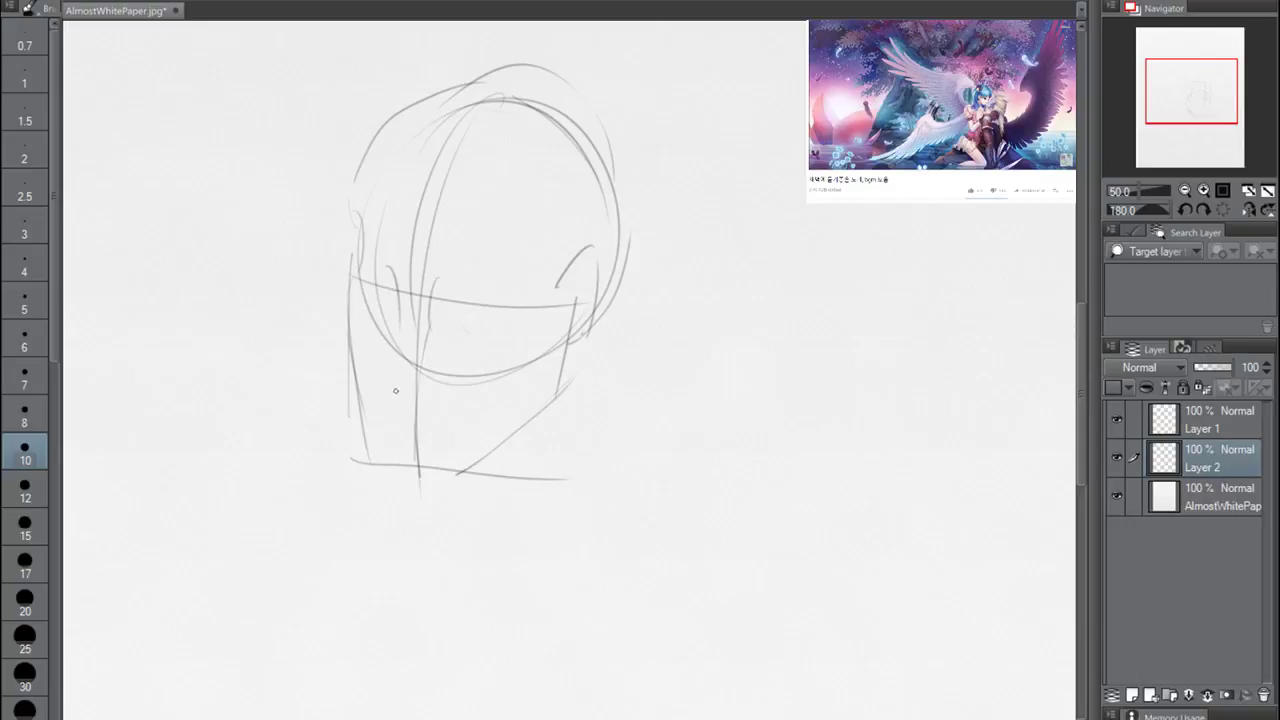
# Draw the nose profile with its underside and arch both brows above the eye line
pyautogui.moveTo(387, 259)
pyautogui.mouseDown()
pyautogui.moveTo(397, 296)
pyautogui.moveTo(460, 271)
pyautogui.moveTo(402, 296)
pyautogui.mouseUp()
pyautogui.moveTo(408, 300)
pyautogui.mouseDown()
pyautogui.moveTo(382, 365)
pyautogui.moveTo(404, 306)
pyautogui.moveTo(389, 376)
pyautogui.moveTo(421, 381)
pyautogui.mouseUp()
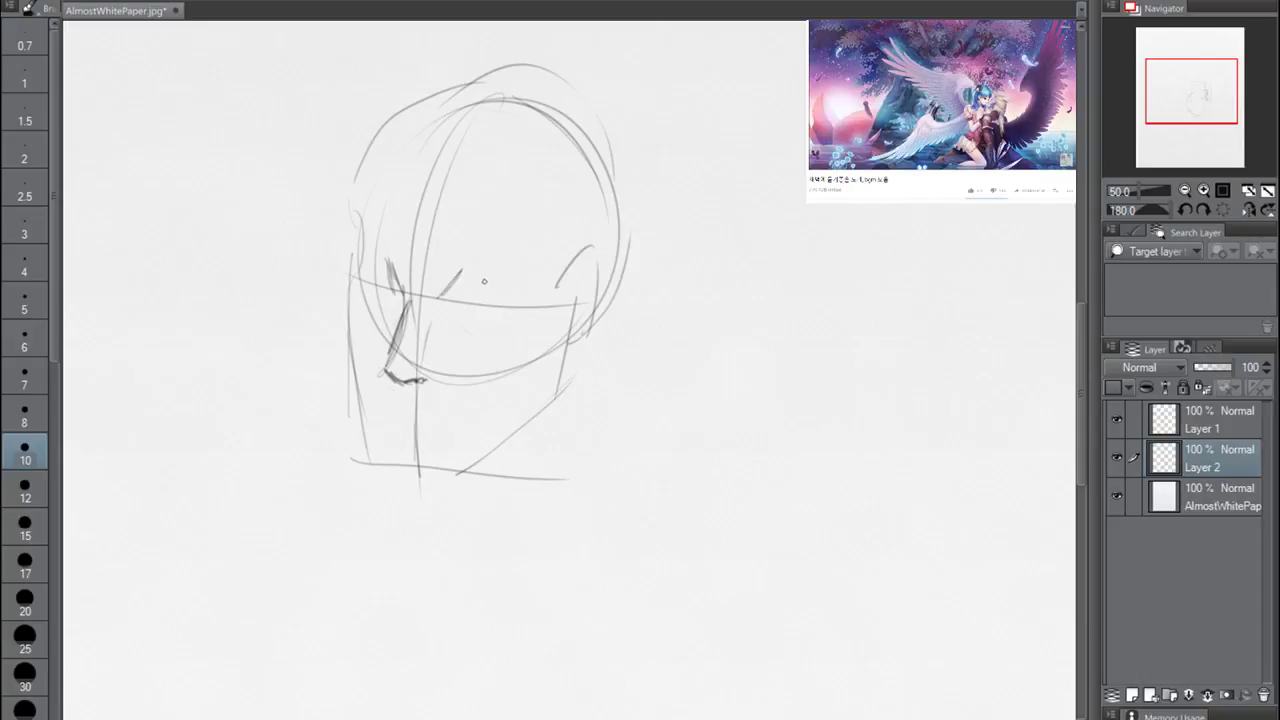
pyautogui.moveTo(438, 297)
pyautogui.mouseDown()
pyautogui.moveTo(470, 274)
pyautogui.moveTo(537, 285)
pyautogui.mouseUp()
pyautogui.moveTo(456, 275); pyautogui.dragTo(520, 272)
pyautogui.moveTo(458, 273); pyautogui.dragTo(504, 265)
pyautogui.moveTo(384, 270)
pyautogui.mouseDown()
pyautogui.moveTo(370, 250)
pyautogui.moveTo(395, 262)
pyautogui.mouseUp()
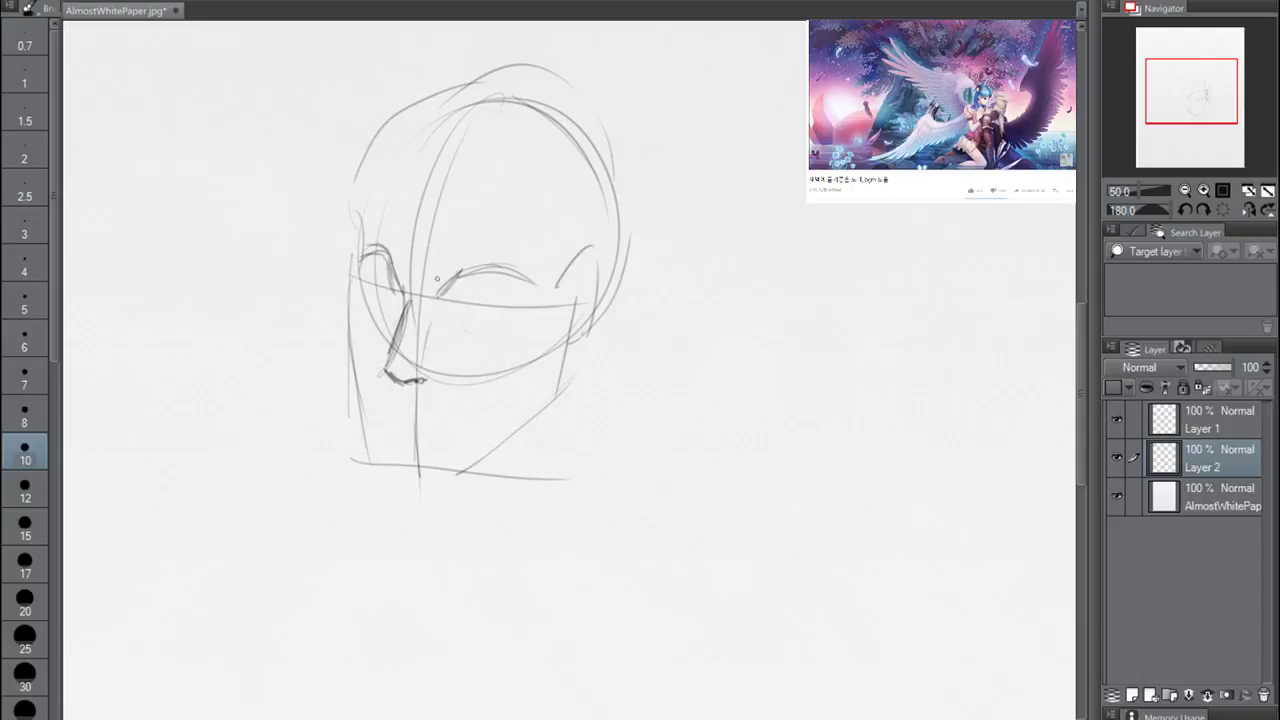
# Sketch both eyes beneath the brows
pyautogui.moveTo(454, 318)
pyautogui.mouseDown()
pyautogui.moveTo(486, 302)
pyautogui.moveTo(513, 308)
pyautogui.moveTo(490, 341)
pyautogui.moveTo(481, 303)
pyautogui.moveTo(514, 320)
pyautogui.moveTo(478, 328)
pyautogui.mouseUp()
pyautogui.hotkey('ctrl', 'z')
pyautogui.moveTo(383, 298)
pyautogui.mouseDown()
pyautogui.moveTo(396, 292)
pyautogui.moveTo(358, 290)
pyautogui.moveTo(394, 310)
pyautogui.mouseUp()
pyautogui.moveTo(374, 292); pyautogui.dragTo(378, 308)
pyautogui.moveTo(386, 296)
pyautogui.mouseDown()
pyautogui.moveTo(341, 326)
pyautogui.moveTo(350, 282)
pyautogui.moveTo(338, 350)
pyautogui.moveTo(352, 378)
pyautogui.mouseUp()
pyautogui.hotkey('ctrl', 'z')
pyautogui.hotkey('ctrl', 'z')
# Draw the far cheek contour from the eye down and round off the chin
pyautogui.moveTo(354, 260)
pyautogui.mouseDown()
pyautogui.moveTo(339, 361)
pyautogui.moveTo(364, 452)
pyautogui.mouseUp()
pyautogui.moveTo(354, 334); pyautogui.dragTo(352, 349)
pyautogui.hotkey('ctrl', 'z')
pyautogui.hotkey('ctrl', 'z')
pyautogui.moveTo(350, 274)
pyautogui.mouseDown()
pyautogui.moveTo(346, 376)
pyautogui.moveTo(365, 458)
pyautogui.moveTo(388, 484)
pyautogui.moveTo(452, 469)
pyautogui.mouseUp()
pyautogui.moveTo(381, 429)
pyautogui.mouseDown()
pyautogui.moveTo(436, 417)
pyautogui.moveTo(447, 427)
pyautogui.moveTo(384, 414)
pyautogui.moveTo(444, 418)
pyautogui.moveTo(406, 434)
pyautogui.moveTo(443, 424)
pyautogui.mouseUp()
pyautogui.moveTo(398, 427)
pyautogui.mouseDown()
pyautogui.moveTo(449, 424)
pyautogui.moveTo(417, 428)
pyautogui.mouseUp()
pyautogui.moveTo(392, 428); pyautogui.dragTo(458, 430)
pyautogui.hotkey('ctrl', 'z')
pyautogui.hotkey('ctrl', 'z')
pyautogui.hotkey('ctrl', 'z')
pyautogui.hotkey('ctrl', 'z')
pyautogui.hotkey('ctrl', 'z')
pyautogui.hotkey('ctrl', 'z')
pyautogui.hotkey('ctrl', 'z')
pyautogui.hotkey('ctrl', 'z')
pyautogui.hotkey('ctrl', 'z')
pyautogui.hotkey('ctrl', 'z')
# Draw the dark mouth line with accented corners and mark the nostril wing
pyautogui.press('p')
pyautogui.moveTo(376, 414); pyautogui.dragTo(453, 422)
pyautogui.moveTo(450, 420)
pyautogui.mouseDown()
pyautogui.moveTo(465, 426)
pyautogui.moveTo(370, 420)
pyautogui.mouseUp()
pyautogui.moveTo(392, 364)
pyautogui.mouseDown()
pyautogui.moveTo(405, 393)
pyautogui.moveTo(414, 358)
pyautogui.mouseUp()
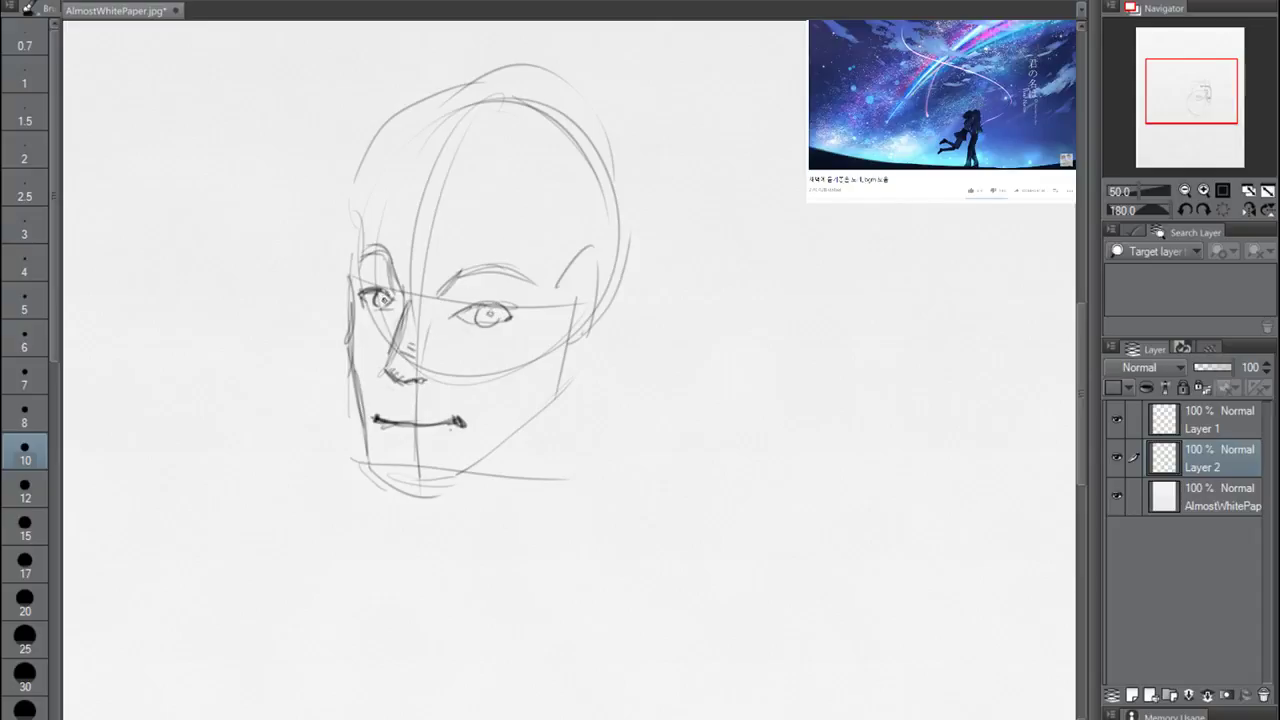
# Detail the ear and darken the contour behind it at the back of the head
pyautogui.moveTo(575, 310); pyautogui.dragTo(563, 352)
pyautogui.moveTo(558, 285)
pyautogui.mouseDown()
pyautogui.moveTo(612, 335)
pyautogui.moveTo(570, 368)
pyautogui.mouseUp()
pyautogui.moveTo(612, 292); pyautogui.dragTo(580, 355)
pyautogui.moveTo(600, 265); pyautogui.dragTo(582, 318)
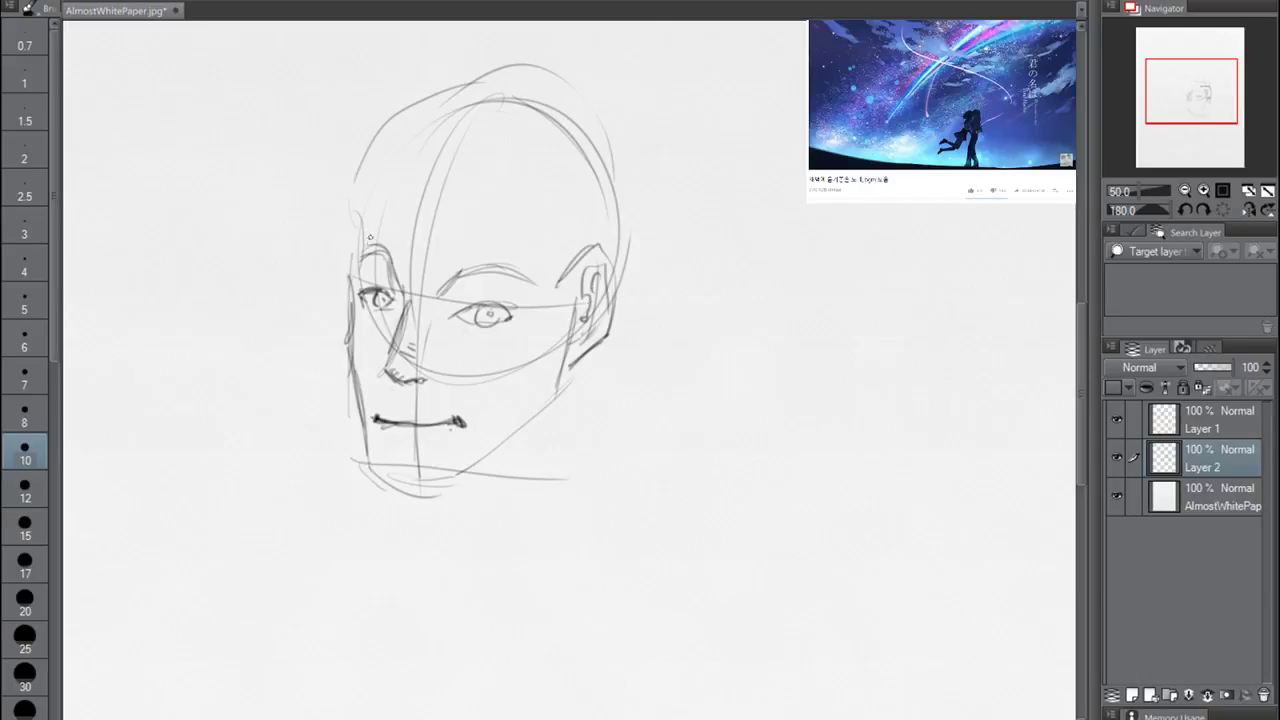
# Refine the far temple contour beside the left brow
pyautogui.moveTo(356, 246); pyautogui.dragTo(351, 206)
pyautogui.hotkey('ctrl', 'z')
pyautogui.moveTo(348, 266)
pyautogui.mouseDown()
pyautogui.moveTo(348, 210)
pyautogui.moveTo(324, 236)
pyautogui.moveTo(322, 268)
pyautogui.mouseUp()
pyautogui.moveTo(437, 180); pyautogui.dragTo(430, 295)
pyautogui.hotkey('ctrl', 'z')
pyautogui.hotkey('ctrl', 'z')
pyautogui.hotkey('ctrl', 'z')
pyautogui.moveTo(425, 172); pyautogui.dragTo(432, 288)
pyautogui.hotkey('ctrl', 'z')
pyautogui.moveTo(532, 256); pyautogui.dragTo(532, 540)
pyautogui.hotkey('ctrl', 'z')
pyautogui.moveTo(535, 268); pyautogui.dragTo(517, 718)
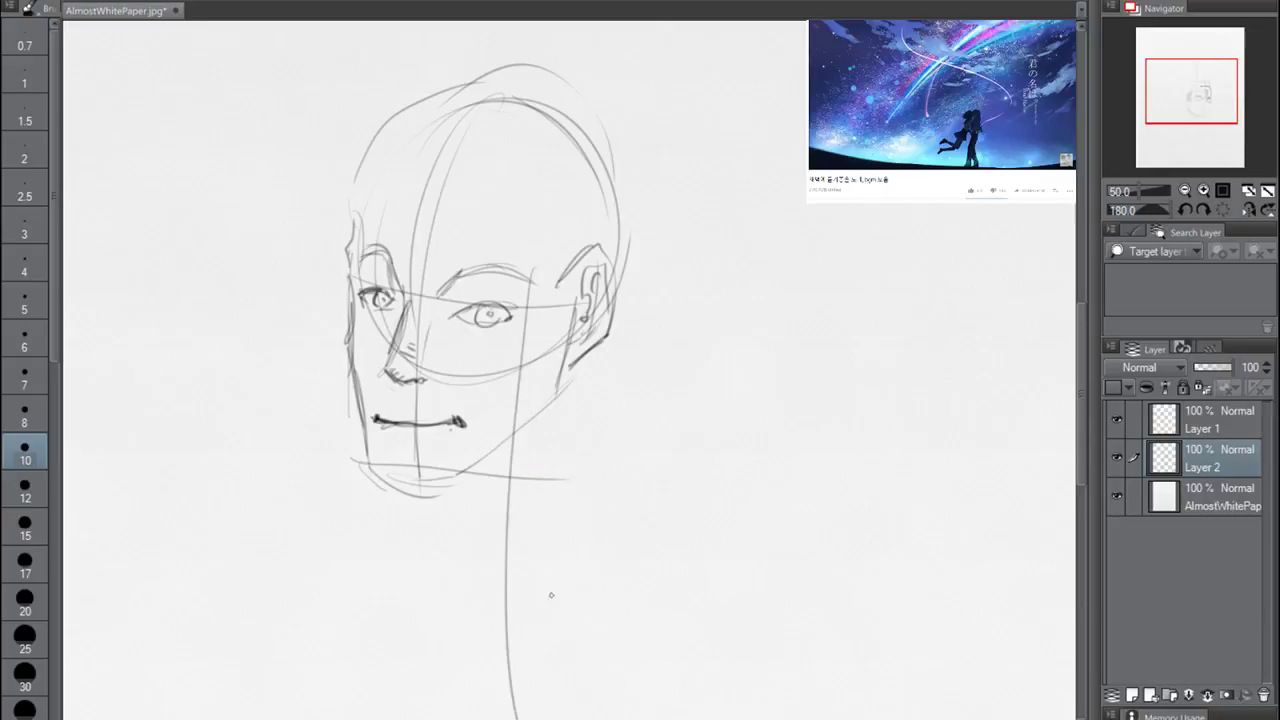
pyautogui.hotkey('ctrl', 'z')
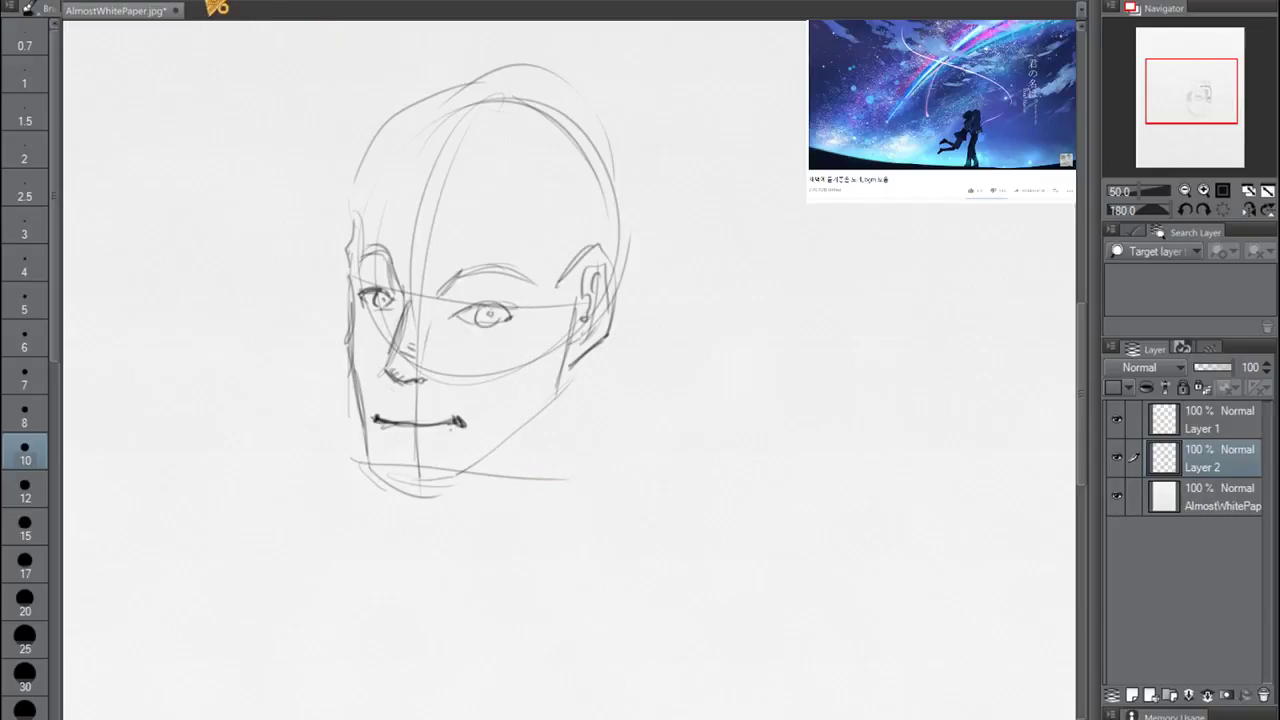
# Clear the previous head from the layer and sketch a new head circle with a horizontal brow line and vertical guides
pyautogui.press('Delete')
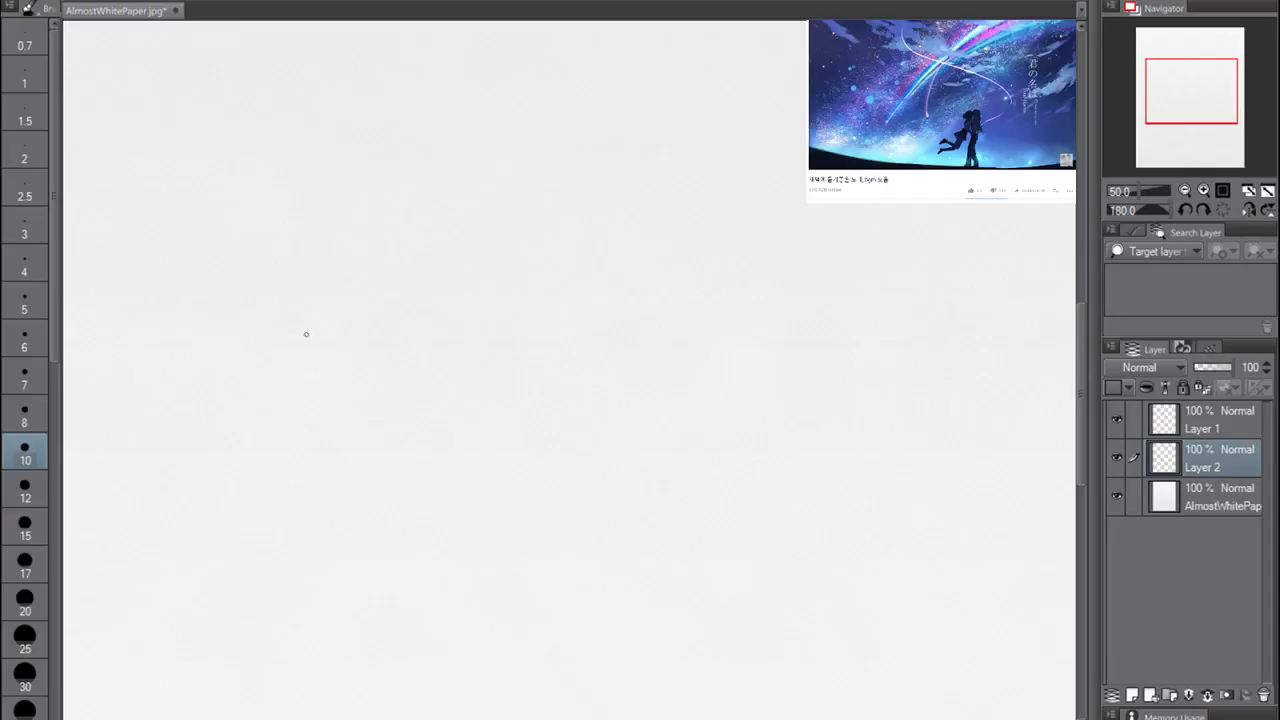
pyautogui.moveTo(612, 293); pyautogui.dragTo(290, 310)
pyautogui.hotkey('ctrl', 'z')
pyautogui.moveTo(590, 158)
pyautogui.mouseDown()
pyautogui.moveTo(526, 140)
pyautogui.moveTo(612, 175)
pyautogui.moveTo(550, 385)
pyautogui.mouseUp()
pyautogui.moveTo(467, 230); pyautogui.dragTo(623, 226)
pyautogui.moveTo(522, 184); pyautogui.dragTo(512, 487)
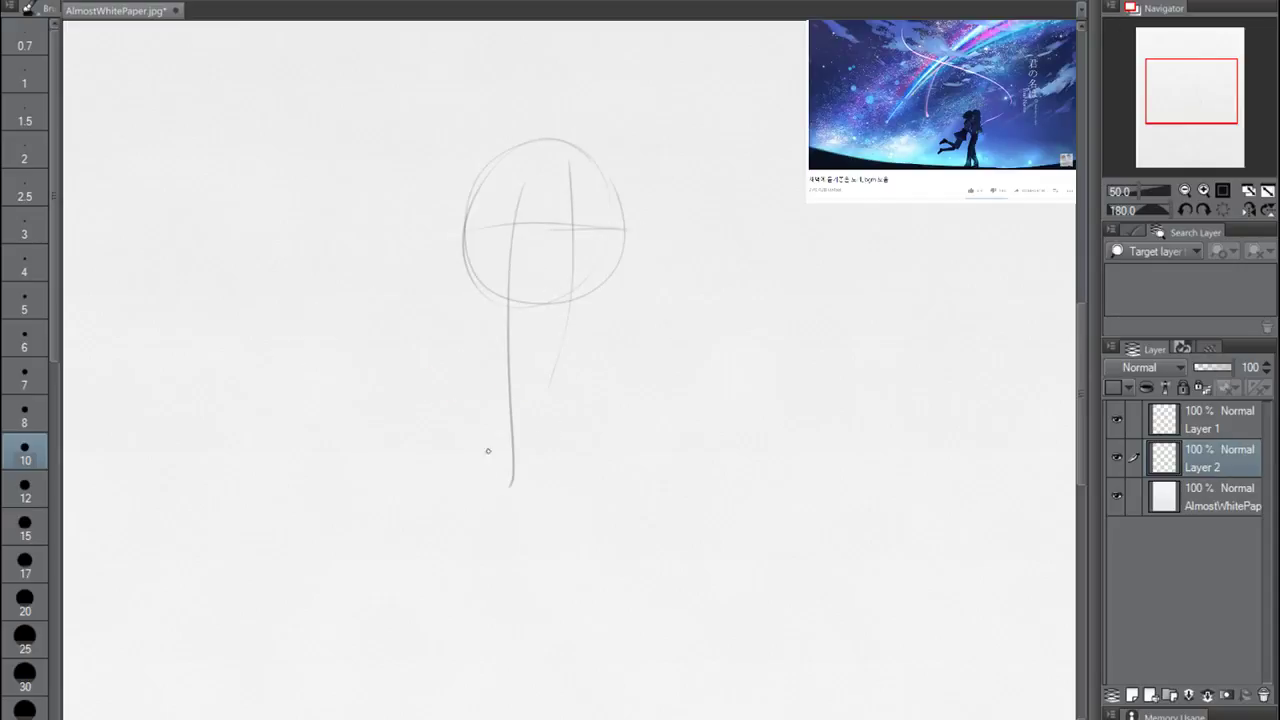
# Draw the jaw sides and flat chin below the head circle and mark the ear area at the back
pyautogui.moveTo(496, 218)
pyautogui.mouseDown()
pyautogui.moveTo(503, 322)
pyautogui.moveTo(558, 356)
pyautogui.moveTo(590, 348)
pyautogui.mouseUp()
pyautogui.moveTo(620, 219); pyautogui.dragTo(619, 294)
pyautogui.moveTo(571, 353); pyautogui.dragTo(618, 346)
pyautogui.moveTo(628, 275); pyautogui.dragTo(596, 341)
pyautogui.moveTo(598, 202)
pyautogui.mouseDown()
pyautogui.moveTo(582, 272)
pyautogui.moveTo(592, 298)
pyautogui.mouseUp()
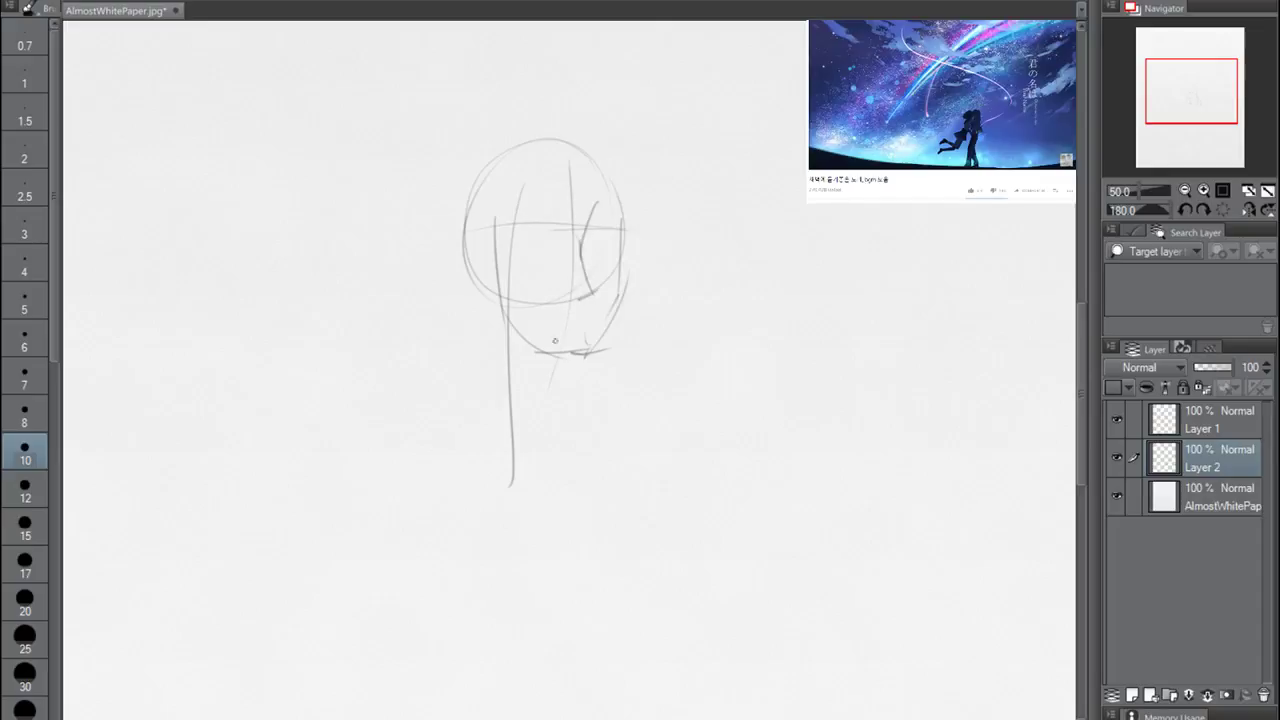
pyautogui.hotkey('ctrl', 'z')
pyautogui.moveTo(489, 228); pyautogui.dragTo(505, 298)
# Mark the two shoulder positions with short faint strokes below the head
pyautogui.moveTo(375, 420); pyautogui.dragTo(426, 424)
pyautogui.moveTo(667, 405); pyautogui.dragTo(620, 406)
pyautogui.hotkey('ctrl', 'z')
pyautogui.hotkey('ctrl', 'z')
pyautogui.moveTo(500, 408)
pyautogui.mouseDown()
pyautogui.moveTo(470, 432)
pyautogui.moveTo(447, 385)
pyautogui.moveTo(572, 687)
pyautogui.mouseUp()
pyautogui.hotkey('ctrl', 'z')
pyautogui.hotkey('ctrl', 'z')
pyautogui.moveTo(452, 398)
pyautogui.mouseDown()
pyautogui.moveTo(409, 663)
pyautogui.moveTo(443, 651)
pyautogui.mouseUp()
pyautogui.hotkey('ctrl', 'z')
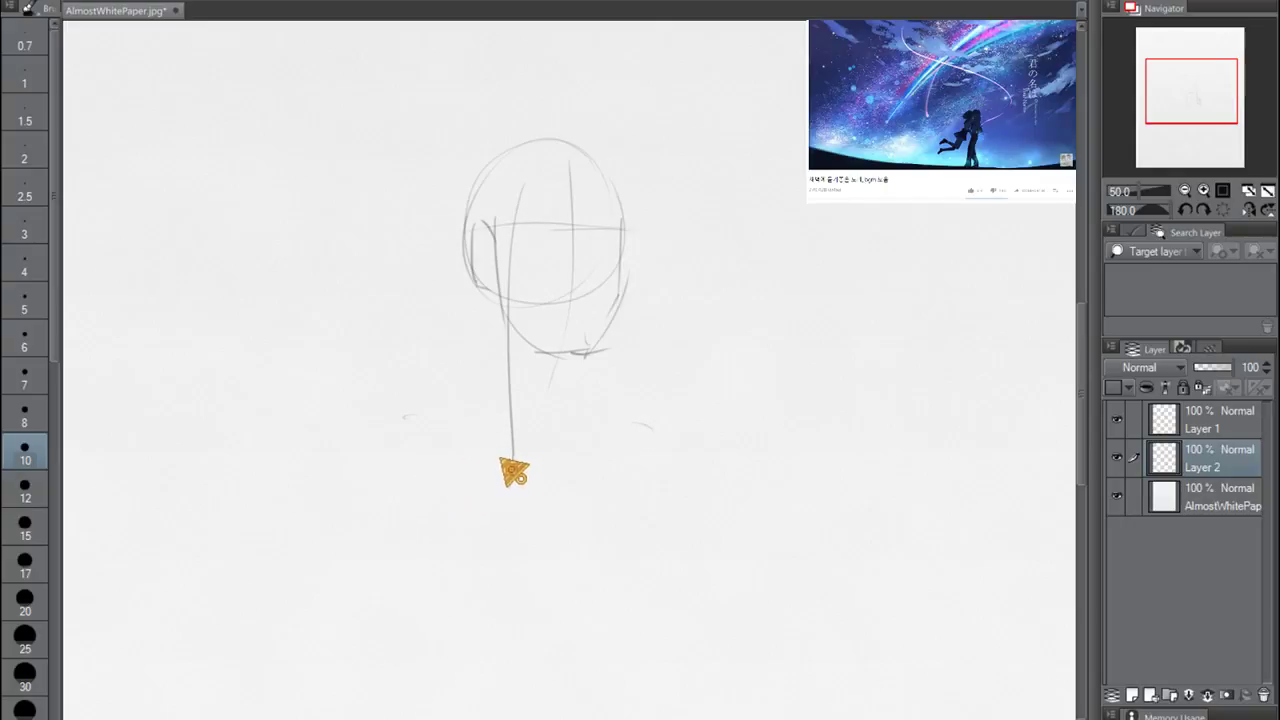
pyautogui.moveTo(498, 462); pyautogui.dragTo(590, 420)
pyautogui.hotkey('ctrl', 'z')
# Draw both sides of the neck and the V-shaped neckline with the near collarbone
pyautogui.moveTo(491, 290); pyautogui.dragTo(492, 350)
pyautogui.moveTo(461, 405)
pyautogui.mouseDown()
pyautogui.moveTo(530, 459)
pyautogui.moveTo(548, 456)
pyautogui.mouseUp()
pyautogui.moveTo(569, 358)
pyautogui.mouseDown()
pyautogui.moveTo(550, 418)
pyautogui.moveTo(500, 439)
pyautogui.mouseUp()
pyautogui.moveTo(489, 344)
pyautogui.mouseDown()
pyautogui.moveTo(462, 422)
pyautogui.moveTo(550, 453)
pyautogui.mouseUp()
pyautogui.moveTo(574, 358); pyautogui.dragTo(563, 425)
pyautogui.moveTo(540, 470); pyautogui.dragTo(418, 432)
# Complete the far collarbone and slope the trapezius lines from the neck out to both shoulders
pyautogui.moveTo(364, 416); pyautogui.dragTo(340, 432)
pyautogui.moveTo(532, 460); pyautogui.dragTo(620, 416)
pyautogui.moveTo(490, 347); pyautogui.dragTo(440, 386)
pyautogui.moveTo(368, 408)
pyautogui.mouseDown()
pyautogui.moveTo(476, 349)
pyautogui.moveTo(475, 374)
pyautogui.mouseUp()
pyautogui.hotkey('ctrl', 'z')
pyautogui.hotkey('ctrl', 'z')
pyautogui.moveTo(491, 329); pyautogui.dragTo(467, 383)
pyautogui.moveTo(373, 416)
pyautogui.mouseDown()
pyautogui.moveTo(487, 358)
pyautogui.moveTo(497, 325)
pyautogui.mouseUp()
pyautogui.moveTo(570, 380); pyautogui.dragTo(614, 410)
pyautogui.moveTo(528, 460); pyautogui.dragTo(538, 474)
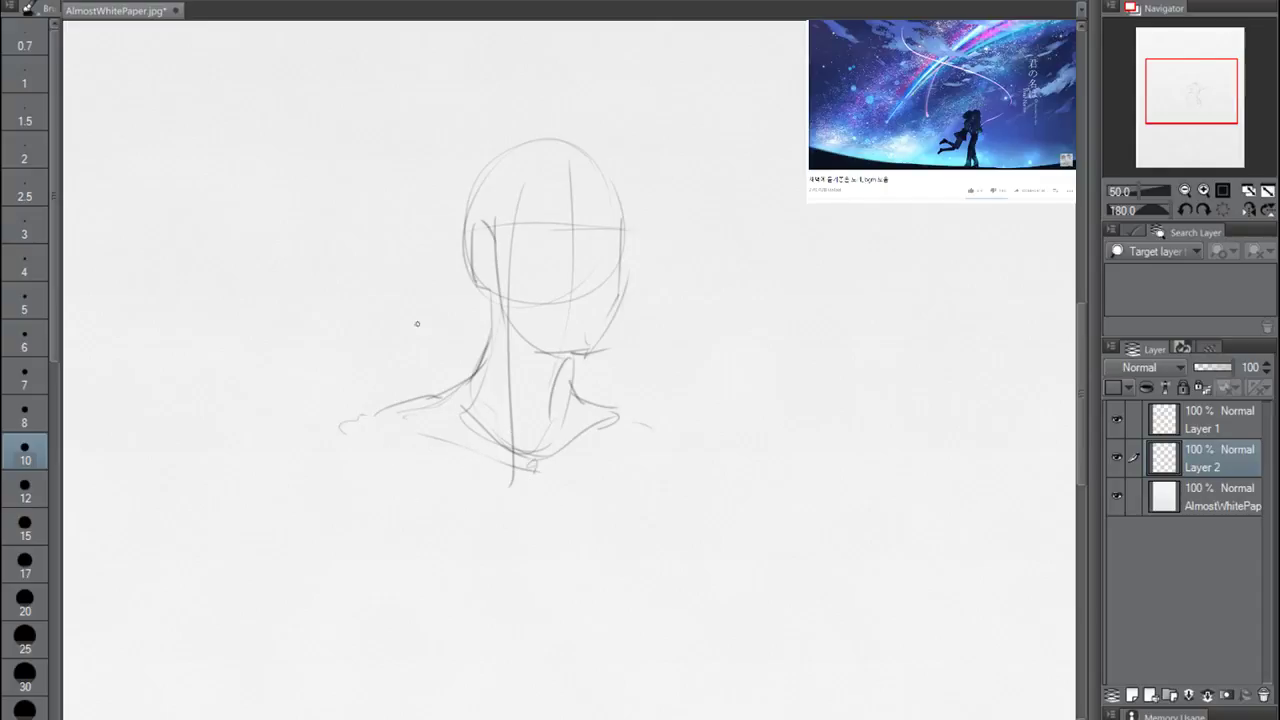
# Darken the jaw and chin contour and define the far eye socket and cheek
pyautogui.moveTo(500, 292)
pyautogui.mouseDown()
pyautogui.moveTo(548, 338)
pyautogui.moveTo(606, 338)
pyautogui.moveTo(572, 345)
pyautogui.mouseUp()
pyautogui.moveTo(619, 277); pyautogui.dragTo(606, 313)
pyautogui.moveTo(619, 230); pyautogui.dragTo(618, 292)
pyautogui.moveTo(623, 252); pyautogui.dragTo(616, 302)
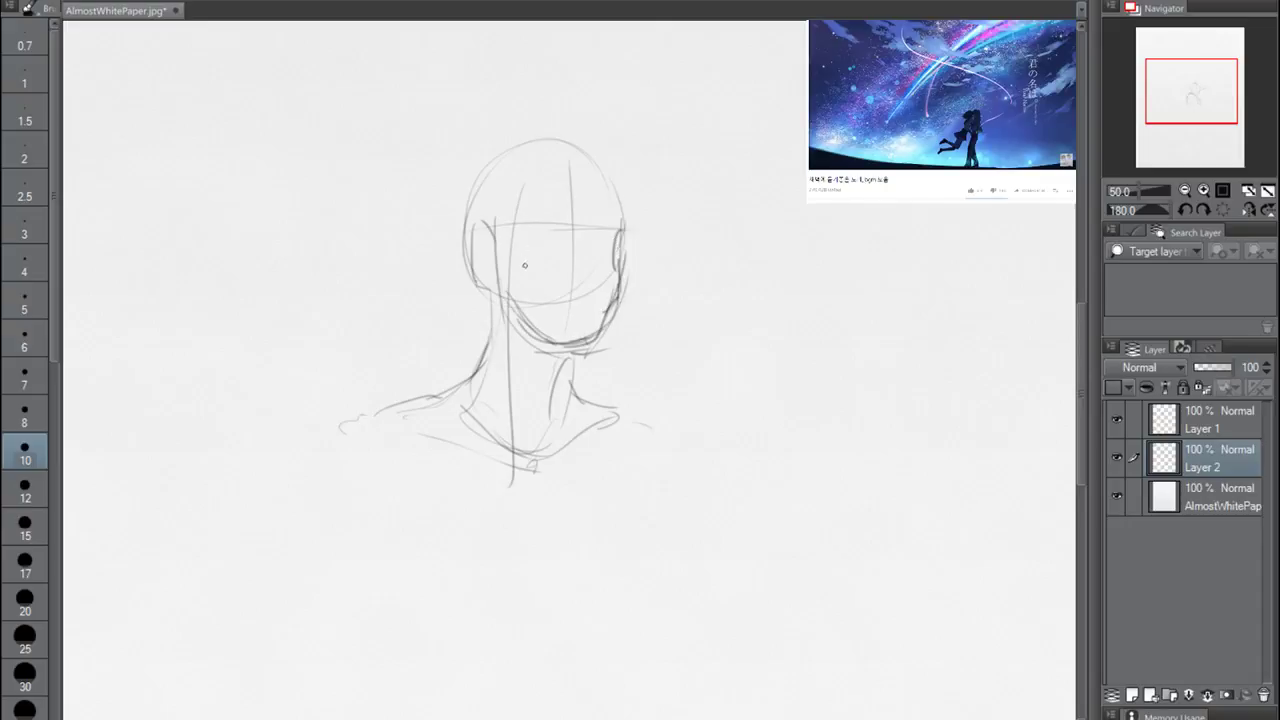
# Draw the two dark eyes, the nose and the eyebrows along the brow line
pyautogui.moveTo(548, 239)
pyautogui.mouseDown()
pyautogui.moveTo(526, 241)
pyautogui.moveTo(586, 256)
pyautogui.moveTo(585, 287)
pyautogui.moveTo(591, 247)
pyautogui.moveTo(592, 262)
pyautogui.moveTo(546, 250)
pyautogui.moveTo(600, 256)
pyautogui.mouseUp()
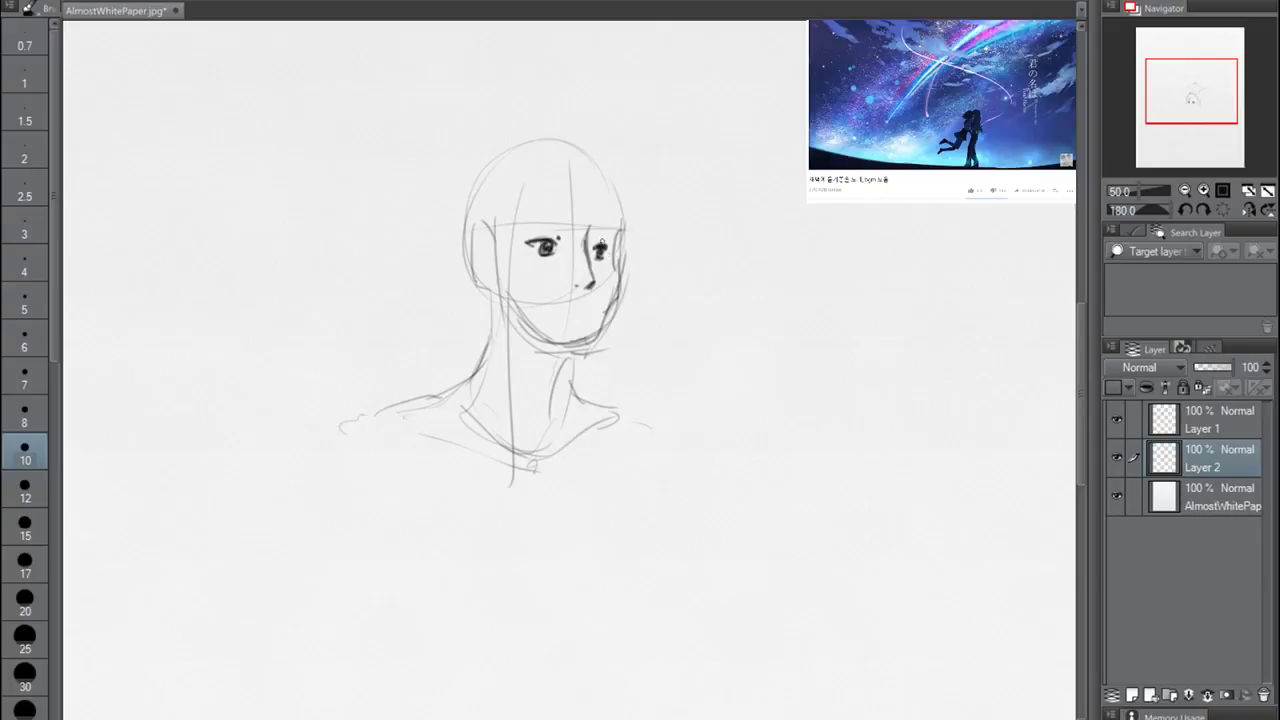
pyautogui.moveTo(530, 225); pyautogui.dragTo(612, 227)
pyautogui.hotkey('ctrl', 'z')
pyautogui.moveTo(452, 212)
pyautogui.mouseDown()
pyautogui.moveTo(440, 292)
pyautogui.moveTo(452, 300)
pyautogui.mouseUp()
pyautogui.moveTo(546, 170); pyautogui.dragTo(518, 246)
pyautogui.moveTo(514, 210); pyautogui.dragTo(492, 256)
pyautogui.moveTo(522, 178); pyautogui.dragTo(506, 252)
pyautogui.hotkey('ctrl', 'z')
pyautogui.hotkey('ctrl', 'z')
pyautogui.hotkey('ctrl', 'z')
pyautogui.hotkey('ctrl', 'z')
pyautogui.hotkey('ctrl', 'z')
pyautogui.hotkey('ctrl', 'z')
# Sketch the near-side hair with strands in front of the ear, behind the head and up toward the crown
pyautogui.moveTo(496, 208)
pyautogui.mouseDown()
pyautogui.moveTo(502, 306)
pyautogui.moveTo(500, 286)
pyautogui.mouseUp()
pyautogui.moveTo(456, 206); pyautogui.dragTo(450, 306)
pyautogui.moveTo(470, 282)
pyautogui.mouseDown()
pyautogui.moveTo(462, 322)
pyautogui.moveTo(468, 306)
pyautogui.mouseUp()
pyautogui.moveTo(490, 300); pyautogui.dragTo(482, 316)
pyautogui.moveTo(454, 232); pyautogui.dragTo(426, 268)
pyautogui.moveTo(450, 194); pyautogui.dragTo(434, 248)
pyautogui.moveTo(460, 162); pyautogui.dragTo(516, 130)
# Add a hair strand beside the far cheek and short fringe strokes over the forehead
pyautogui.moveTo(640, 196)
pyautogui.mouseDown()
pyautogui.moveTo(646, 244)
pyautogui.moveTo(622, 270)
pyautogui.mouseUp()
pyautogui.moveTo(576, 198); pyautogui.dragTo(570, 240)
pyautogui.moveTo(594, 198); pyautogui.dragTo(588, 208)
pyautogui.moveTo(612, 208); pyautogui.dragTo(614, 228)
# Draw a smiling mouth with dark corners and mark the lower lip beneath it
pyautogui.moveTo(549, 305); pyautogui.dragTo(599, 297)
pyautogui.hotkey('ctrl', 'z')
pyautogui.hotkey('ctrl', 'z')
pyautogui.hotkey('ctrl', 'z')
pyautogui.hotkey('ctrl', 'z')
pyautogui.hotkey('ctrl', 'z')
pyautogui.hotkey('ctrl', 'z')
pyautogui.moveTo(554, 299)
pyautogui.mouseDown()
pyautogui.moveTo(601, 296)
pyautogui.moveTo(572, 308)
pyautogui.mouseUp()
pyautogui.hotkey('ctrl', 'z')
pyautogui.hotkey('ctrl', 'z')
pyautogui.hotkey('ctrl', 'z')
pyautogui.hotkey('ctrl', 'z')
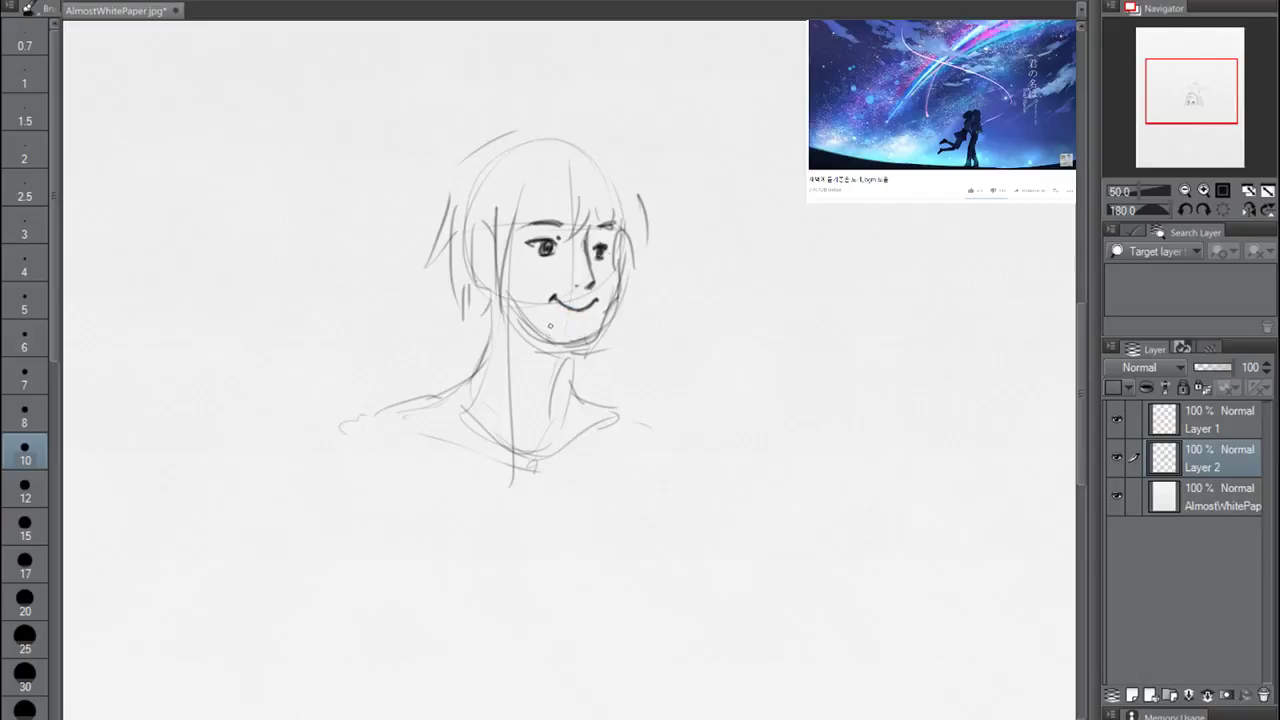
pyautogui.moveTo(574, 310); pyautogui.dragTo(589, 313)
pyautogui.moveTo(566, 314); pyautogui.dragTo(578, 318)
# Outline the top of the hair and fill in the fringe strands over the near side of the forehead
pyautogui.moveTo(577, 136); pyautogui.dragTo(626, 178)
pyautogui.moveTo(513, 153); pyautogui.dragTo(503, 186)
pyautogui.moveTo(516, 171)
pyautogui.mouseDown()
pyautogui.moveTo(509, 199)
pyautogui.moveTo(542, 230)
pyautogui.moveTo(514, 234)
pyautogui.moveTo(530, 234)
pyautogui.mouseUp()
pyautogui.moveTo(552, 200); pyautogui.dragTo(536, 232)
pyautogui.moveTo(558, 134)
pyautogui.mouseDown()
pyautogui.moveTo(605, 128)
pyautogui.moveTo(516, 128)
pyautogui.mouseUp()
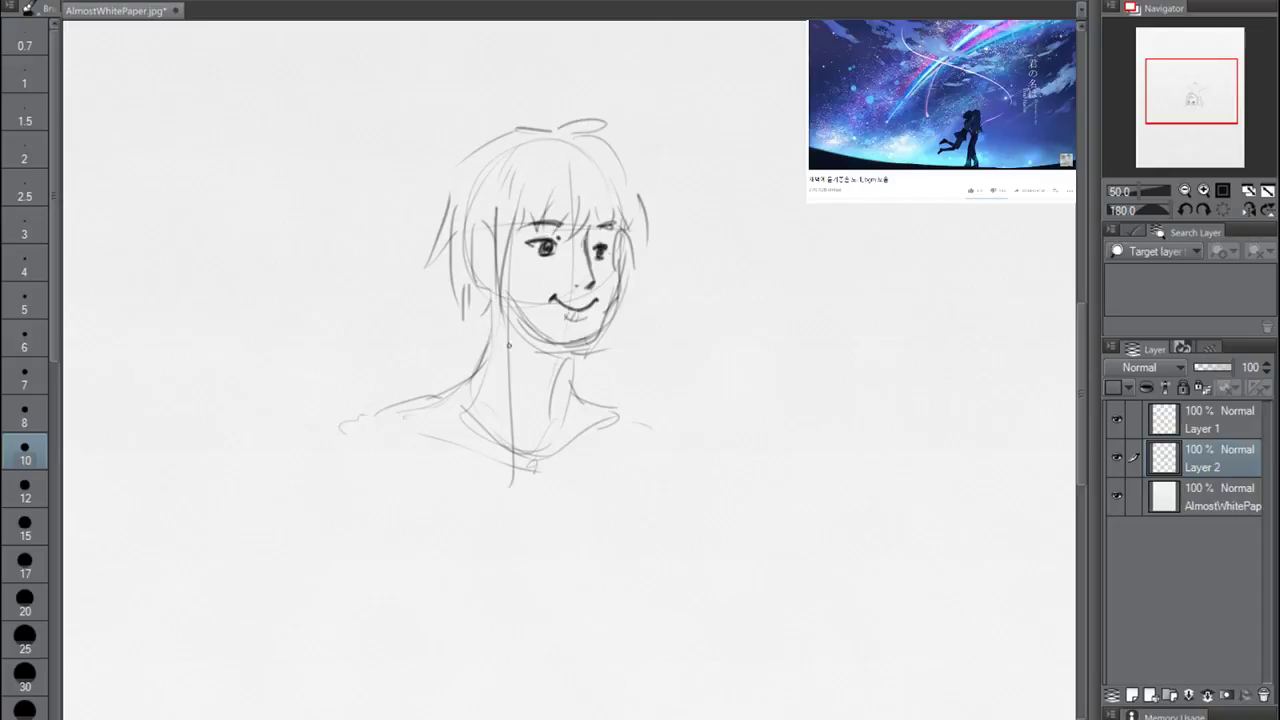
# Draw the front neck muscle, the torso's vertical centre line and a horizontal guide across the chest
pyautogui.moveTo(503, 322); pyautogui.dragTo(528, 466)
pyautogui.moveTo(526, 458)
pyautogui.mouseDown()
pyautogui.moveTo(560, 456)
pyautogui.moveTo(549, 646)
pyautogui.moveTo(562, 634)
pyautogui.mouseUp()
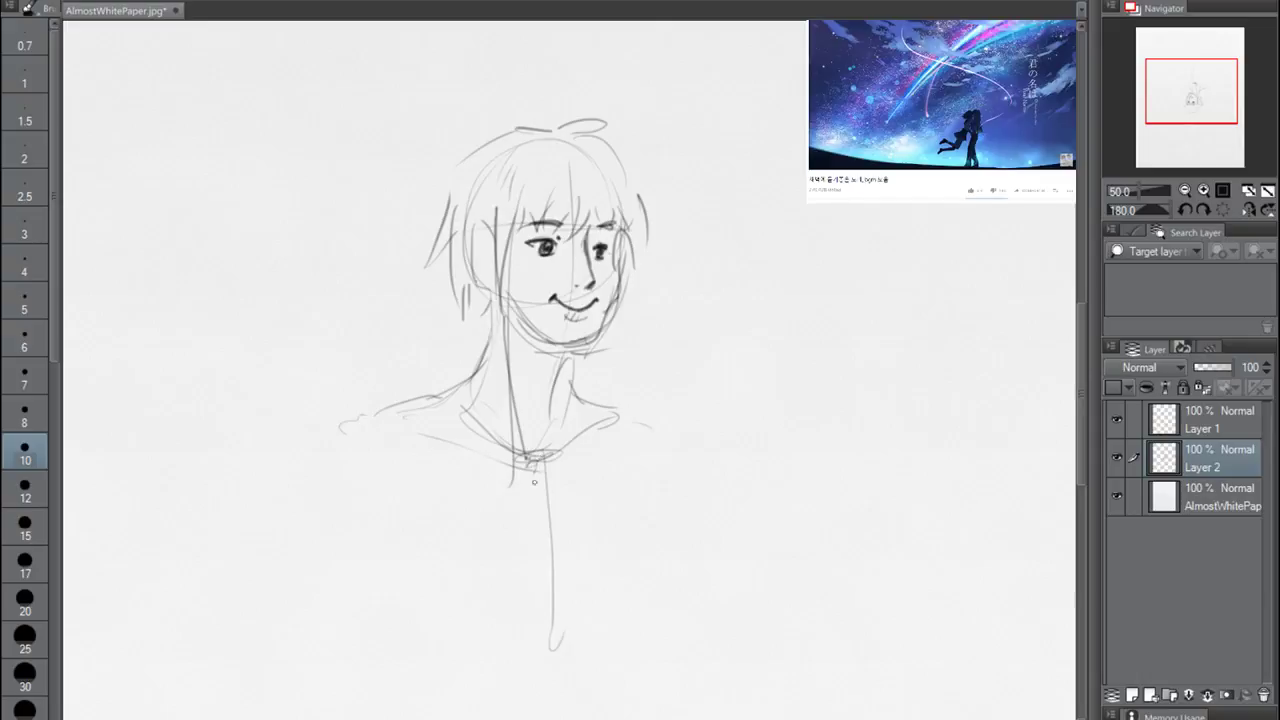
pyautogui.moveTo(478, 121); pyautogui.dragTo(528, 131)
pyautogui.moveTo(393, 548); pyautogui.dragTo(655, 570)
# Draw long guide lines from both shoulders down the sides for the arms
pyautogui.moveTo(368, 421)
pyautogui.mouseDown()
pyautogui.moveTo(328, 542)
pyautogui.moveTo(345, 541)
pyautogui.moveTo(370, 504)
pyautogui.mouseUp()
pyautogui.hotkey('ctrl', 'z')
pyautogui.moveTo(368, 421); pyautogui.dragTo(311, 699)
pyautogui.moveTo(616, 417); pyautogui.dragTo(658, 695)
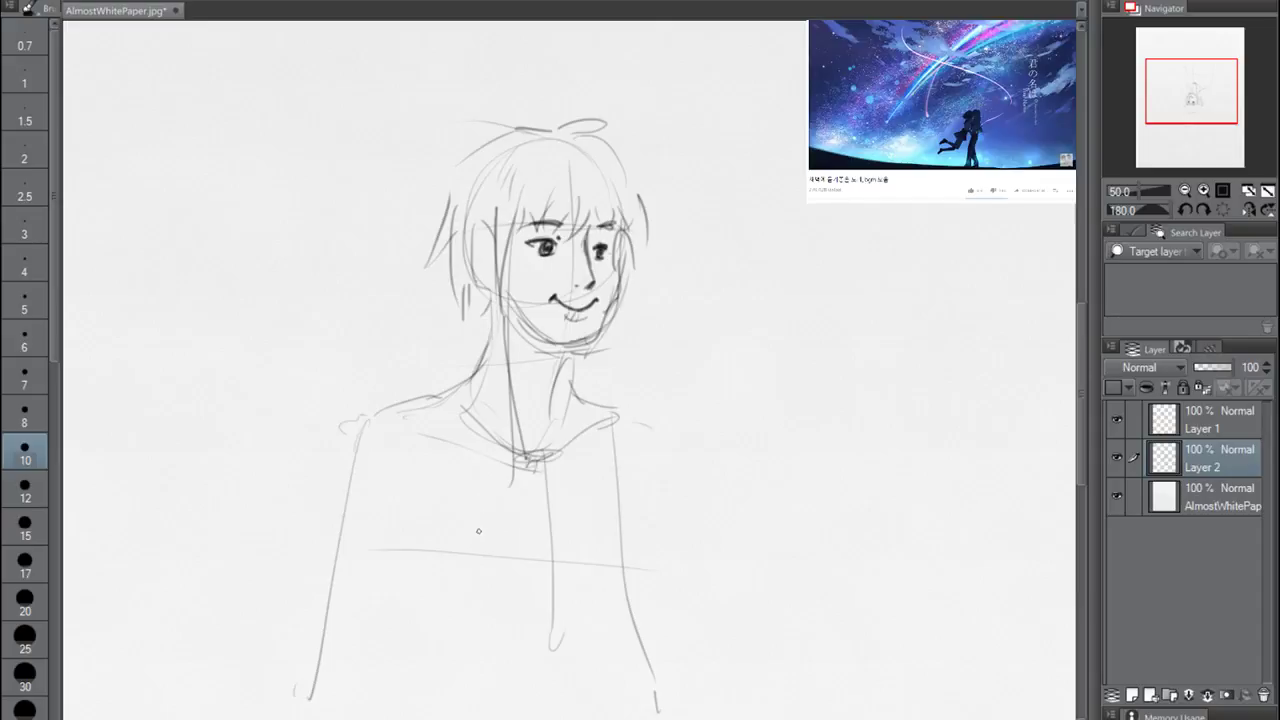
# Sketch the rounded ribcage outline across the torso below the collarbones
pyautogui.moveTo(405, 455)
pyautogui.mouseDown()
pyautogui.moveTo(589, 586)
pyautogui.moveTo(520, 405)
pyautogui.moveTo(430, 445)
pyautogui.moveTo(400, 515)
pyautogui.moveTo(392, 588)
pyautogui.moveTo(442, 702)
pyautogui.mouseUp()
pyautogui.hotkey('ctrl', 'z')
pyautogui.moveTo(607, 397)
pyautogui.mouseDown()
pyautogui.moveTo(598, 644)
pyautogui.moveTo(533, 716)
pyautogui.mouseUp()
# Accent the tip of the near shoulder and draw the outer curve of its deltoid
pyautogui.moveTo(374, 409); pyautogui.dragTo(331, 467)
pyautogui.hotkey('ctrl', 'z')
pyautogui.moveTo(365, 417); pyautogui.dragTo(328, 490)
pyautogui.hotkey('ctrl', 'z')
pyautogui.moveTo(350, 424)
pyautogui.mouseDown()
pyautogui.moveTo(346, 440)
pyautogui.moveTo(380, 452)
pyautogui.moveTo(340, 431)
pyautogui.mouseUp()
pyautogui.hotkey('ctrl', 'z')
pyautogui.moveTo(341, 436)
pyautogui.mouseDown()
pyautogui.moveTo(322, 480)
pyautogui.moveTo(321, 541)
pyautogui.mouseUp()
pyautogui.moveTo(341, 435); pyautogui.dragTo(323, 533)
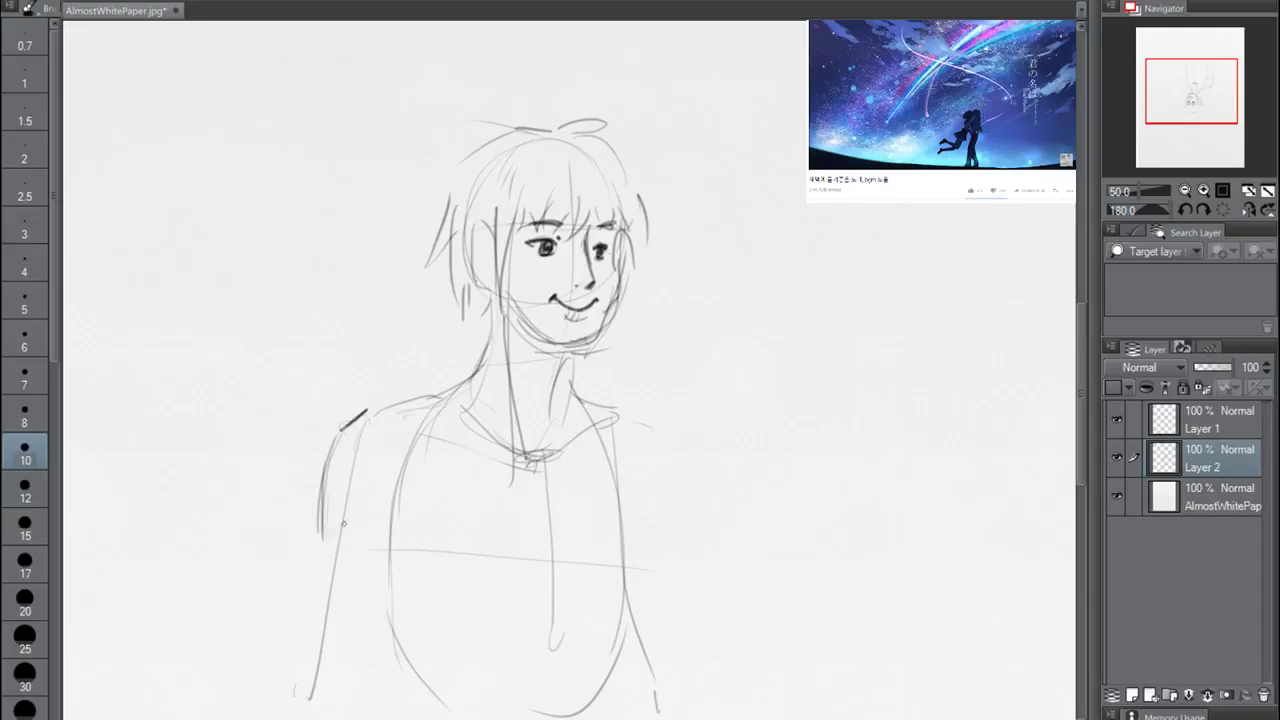
pyautogui.moveTo(532, 463)
pyautogui.mouseDown()
pyautogui.moveTo(372, 411)
pyautogui.moveTo(418, 453)
pyautogui.moveTo(423, 432)
pyautogui.moveTo(406, 469)
pyautogui.moveTo(350, 524)
pyautogui.mouseUp()
pyautogui.moveTo(426, 436); pyautogui.dragTo(352, 526)
pyautogui.moveTo(427, 438); pyautogui.dragTo(355, 526)
pyautogui.moveTo(434, 420); pyautogui.dragTo(380, 505)
pyautogui.hotkey('ctrl', 'z')
pyautogui.hotkey('ctrl', 'z')
pyautogui.hotkey('ctrl', 'z')
pyautogui.hotkey('ctrl', 'z')
pyautogui.hotkey('ctrl', 'z')
# Draw the near deltoid's inner contour from the collarbone to the upper arm and darken the shoulder-to-neck slope
pyautogui.moveTo(420, 430); pyautogui.dragTo(340, 522)
pyautogui.moveTo(416, 433); pyautogui.dragTo(376, 499)
pyautogui.moveTo(367, 414); pyautogui.dragTo(392, 405)
pyautogui.moveTo(489, 330)
pyautogui.mouseDown()
pyautogui.moveTo(412, 404)
pyautogui.moveTo(452, 401)
pyautogui.moveTo(499, 306)
pyautogui.mouseUp()
pyautogui.moveTo(368, 413)
pyautogui.mouseDown()
pyautogui.moveTo(392, 404)
pyautogui.moveTo(538, 456)
pyautogui.moveTo(372, 408)
pyautogui.mouseUp()
# Darken the neck muscles down to the pit of the throat and reinforce the far collarbone
pyautogui.moveTo(497, 315); pyautogui.dragTo(513, 444)
pyautogui.moveTo(571, 355); pyautogui.dragTo(548, 442)
pyautogui.moveTo(538, 396)
pyautogui.mouseDown()
pyautogui.moveTo(561, 356)
pyautogui.moveTo(556, 420)
pyautogui.mouseUp()
pyautogui.moveTo(560, 364)
pyautogui.mouseDown()
pyautogui.moveTo(558, 450)
pyautogui.moveTo(602, 418)
pyautogui.moveTo(614, 440)
pyautogui.mouseUp()
pyautogui.moveTo(562, 446)
pyautogui.mouseDown()
pyautogui.moveTo(554, 455)
pyautogui.moveTo(594, 411)
pyautogui.moveTo(605, 422)
pyautogui.moveTo(596, 410)
pyautogui.mouseUp()
pyautogui.moveTo(568, 430)
pyautogui.mouseDown()
pyautogui.moveTo(612, 406)
pyautogui.moveTo(614, 424)
pyautogui.mouseUp()
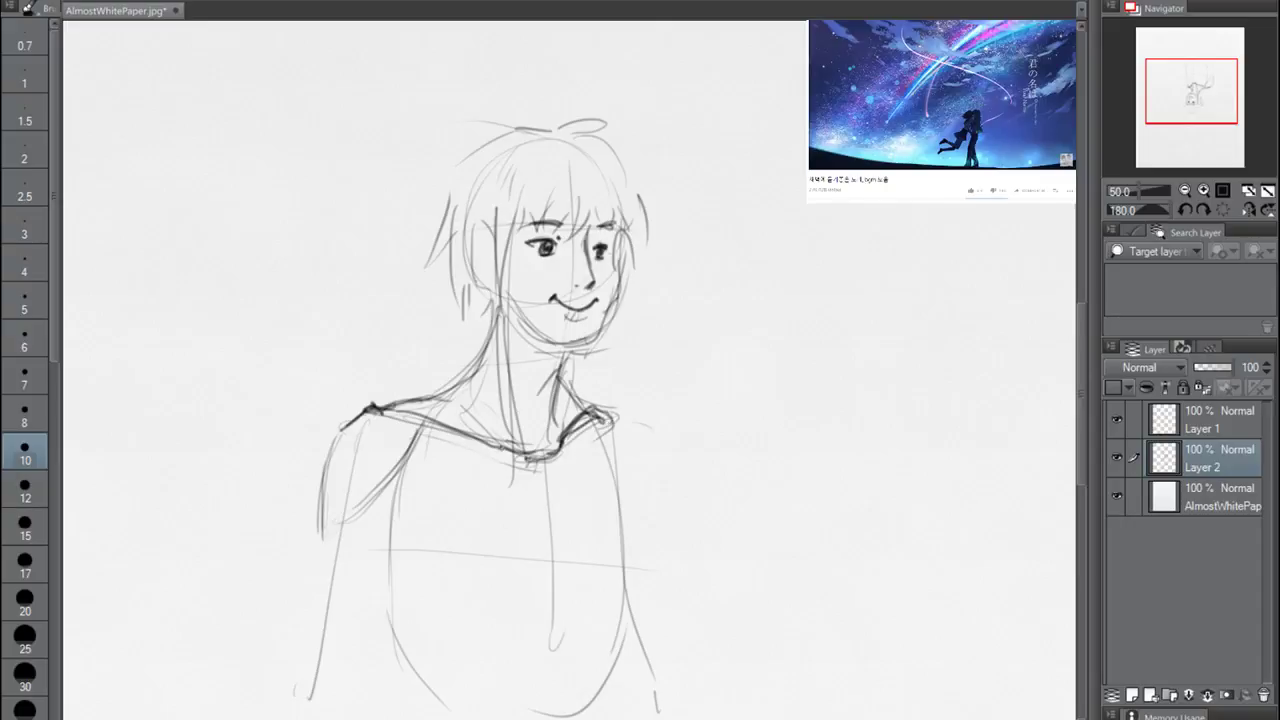
# Strengthen the near deltoid and outline the upper arm below it down to the elbow
pyautogui.moveTo(341, 429); pyautogui.dragTo(327, 530)
pyautogui.moveTo(343, 522)
pyautogui.mouseDown()
pyautogui.moveTo(368, 497)
pyautogui.moveTo(352, 505)
pyautogui.moveTo(340, 668)
pyautogui.mouseUp()
pyautogui.moveTo(324, 682)
pyautogui.mouseDown()
pyautogui.moveTo(366, 544)
pyautogui.moveTo(298, 690)
pyautogui.mouseUp()
pyautogui.moveTo(310, 642)
pyautogui.mouseDown()
pyautogui.moveTo(298, 694)
pyautogui.moveTo(322, 700)
pyautogui.mouseUp()
pyautogui.moveTo(350, 660); pyautogui.dragTo(330, 698)
pyautogui.moveTo(321, 515)
pyautogui.mouseDown()
pyautogui.moveTo(304, 562)
pyautogui.moveTo(300, 664)
pyautogui.mouseUp()
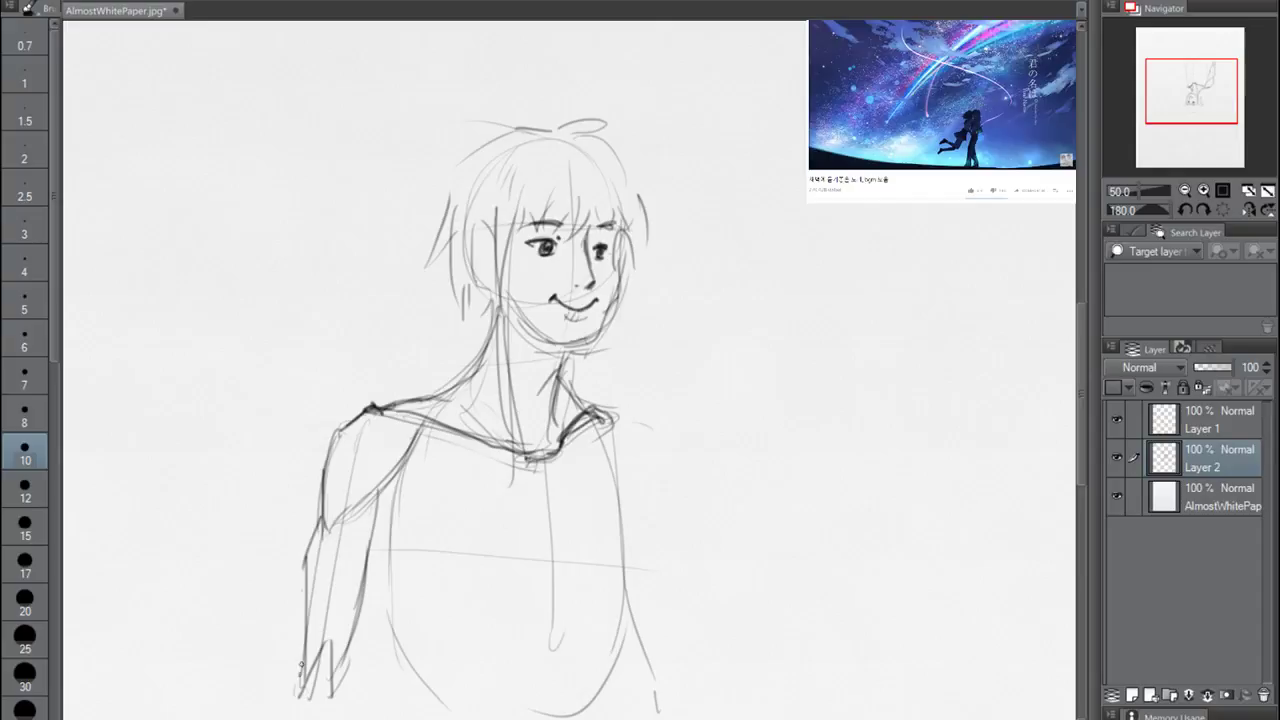
# Rework the near upper arm's outer contour and refine its inner edge up to the armpit
pyautogui.moveTo(321, 518); pyautogui.dragTo(305, 569)
pyautogui.hotkey('ctrl', 'z')
pyautogui.hotkey('ctrl', 'z')
pyautogui.hotkey('ctrl', 'z')
pyautogui.moveTo(320, 522); pyautogui.dragTo(300, 605)
pyautogui.moveTo(303, 583)
pyautogui.mouseDown()
pyautogui.moveTo(299, 692)
pyautogui.moveTo(372, 576)
pyautogui.moveTo(392, 474)
pyautogui.mouseUp()
pyautogui.moveTo(340, 642); pyautogui.dragTo(365, 519)
pyautogui.hotkey('ctrl', 'z')
pyautogui.moveTo(341, 629)
pyautogui.mouseDown()
pyautogui.moveTo(365, 513)
pyautogui.moveTo(331, 638)
pyautogui.moveTo(362, 528)
pyautogui.mouseUp()
pyautogui.hotkey('ctrl', 'z')
pyautogui.hotkey('ctrl', 'z')
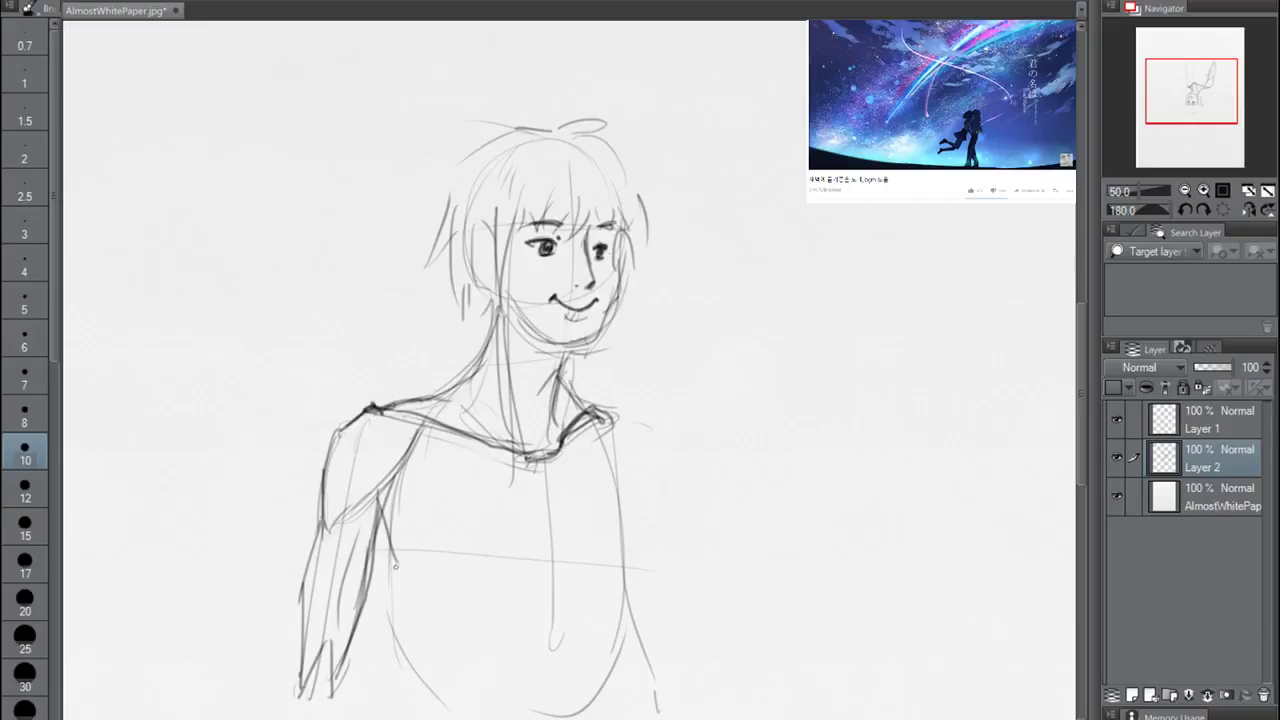
# Try several strokes for the torso's near side contour below the armpit and for the lower edge of the chest
pyautogui.moveTo(378, 492); pyautogui.dragTo(397, 565)
pyautogui.hotkey('ctrl', 'z')
pyautogui.moveTo(379, 492)
pyautogui.mouseDown()
pyautogui.moveTo(396, 558)
pyautogui.moveTo(387, 690)
pyautogui.mouseUp()
pyautogui.hotkey('ctrl', 'z')
pyautogui.hotkey('ctrl', 'z')
pyautogui.moveTo(390, 560); pyautogui.dragTo(382, 688)
pyautogui.hotkey('ctrl', 'z')
pyautogui.moveTo(390, 562); pyautogui.dragTo(389, 668)
pyautogui.moveTo(388, 586); pyautogui.dragTo(390, 702)
pyautogui.hotkey('ctrl', 'z')
pyautogui.hotkey('ctrl', 'z')
pyautogui.moveTo(391, 566); pyautogui.dragTo(391, 669)
pyautogui.moveTo(387, 591); pyautogui.dragTo(401, 717)
pyautogui.moveTo(391, 574); pyautogui.dragTo(409, 716)
pyautogui.hotkey('ctrl', 'z')
pyautogui.hotkey('ctrl', 'z')
pyautogui.hotkey('ctrl', 'z')
pyautogui.hotkey('ctrl', 'z')
pyautogui.hotkey('ctrl', 'z')
pyautogui.moveTo(391, 564); pyautogui.dragTo(397, 672)
pyautogui.moveTo(391, 584); pyautogui.dragTo(409, 682)
pyautogui.moveTo(396, 624); pyautogui.dragTo(416, 702)
pyautogui.hotkey('ctrl', 'z')
pyautogui.hotkey('ctrl', 'z')
pyautogui.hotkey('ctrl', 'z')
pyautogui.moveTo(390, 554); pyautogui.dragTo(393, 652)
pyautogui.hotkey('ctrl', 'z')
pyautogui.moveTo(381, 516)
pyautogui.mouseDown()
pyautogui.moveTo(462, 588)
pyautogui.moveTo(508, 573)
pyautogui.mouseUp()
pyautogui.hotkey('ctrl', 'z')
# Extend the torso's centre line down through the abdomen and sketch the rib cage arch on both sides of it
pyautogui.moveTo(550, 466); pyautogui.dragTo(534, 716)
pyautogui.moveTo(549, 601); pyautogui.dragTo(452, 718)
pyautogui.moveTo(612, 655); pyautogui.dragTo(567, 596)
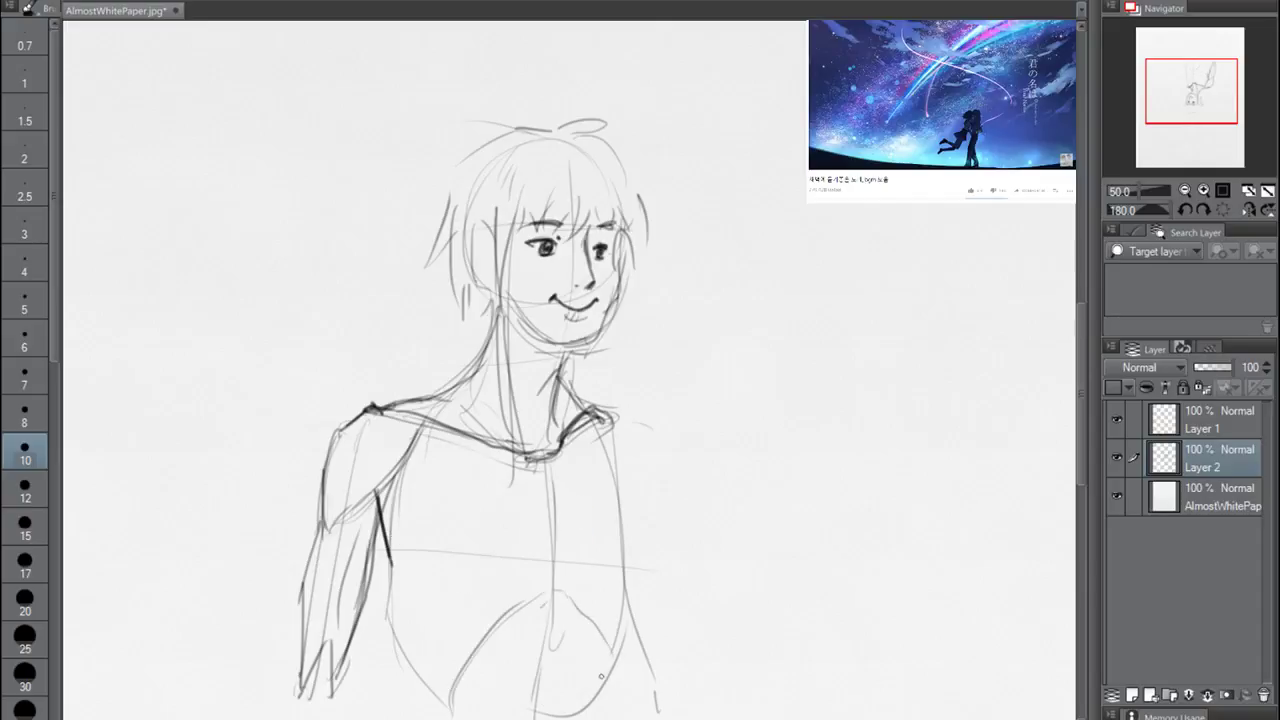
pyautogui.moveTo(447, 698); pyautogui.dragTo(548, 584)
pyautogui.moveTo(528, 712)
pyautogui.mouseDown()
pyautogui.moveTo(484, 658)
pyautogui.moveTo(535, 715)
pyautogui.mouseUp()
# Draw the torso's near side contour from below the armpit down to the waist
pyautogui.moveTo(391, 560)
pyautogui.mouseDown()
pyautogui.moveTo(398, 674)
pyautogui.moveTo(388, 611)
pyautogui.moveTo(410, 673)
pyautogui.mouseUp()
pyautogui.hotkey('ctrl', 'z')
pyautogui.moveTo(397, 638); pyautogui.dragTo(405, 719)
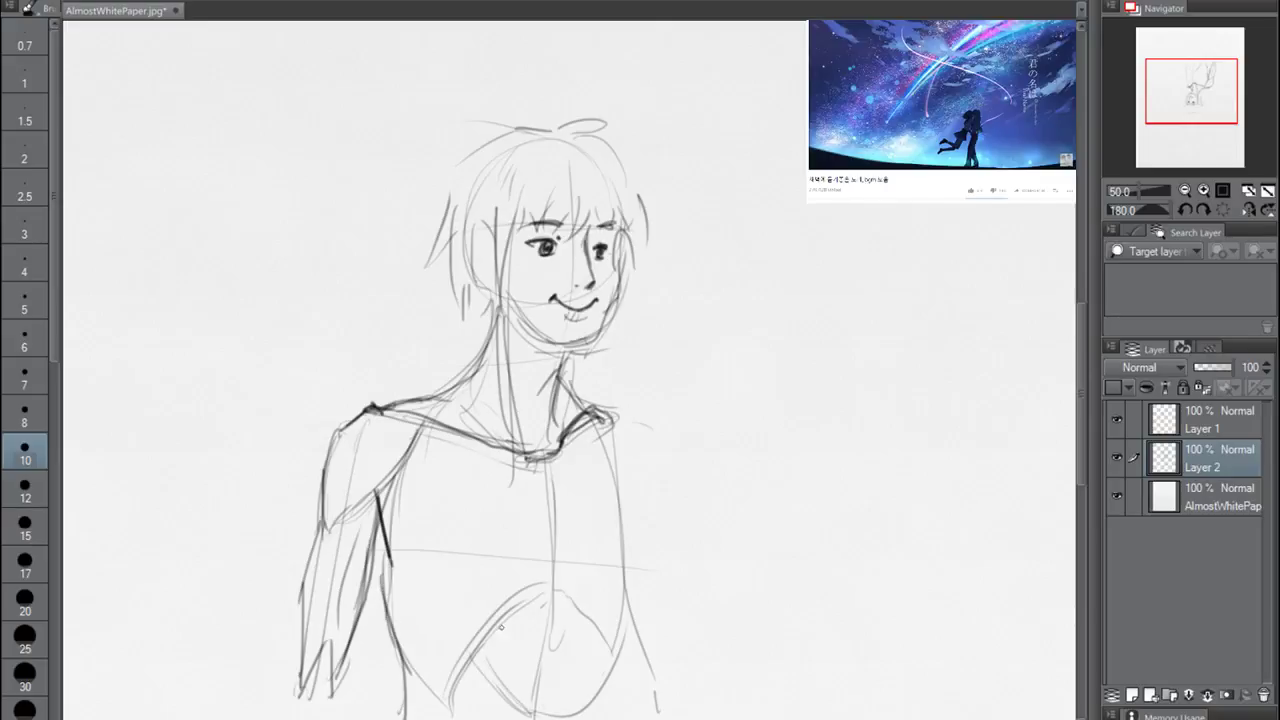
# Draw and darken the far side contour of the chest from the end of the collarbone down past the chest line
pyautogui.moveTo(602, 427)
pyautogui.mouseDown()
pyautogui.moveTo(629, 534)
pyautogui.moveTo(617, 549)
pyautogui.mouseUp()
pyautogui.hotkey('ctrl', 'z')
pyautogui.hotkey('ctrl', 'z')
pyautogui.moveTo(599, 433)
pyautogui.mouseDown()
pyautogui.moveTo(626, 575)
pyautogui.moveTo(628, 508)
pyautogui.moveTo(630, 546)
pyautogui.mouseUp()
pyautogui.hotkey('ctrl', 'z')
pyautogui.hotkey('ctrl', 'z')
pyautogui.hotkey('ctrl', 'z')
pyautogui.moveTo(633, 537); pyautogui.dragTo(622, 571)
pyautogui.moveTo(610, 458); pyautogui.dragTo(632, 555)
pyautogui.moveTo(602, 436); pyautogui.dragTo(630, 556)
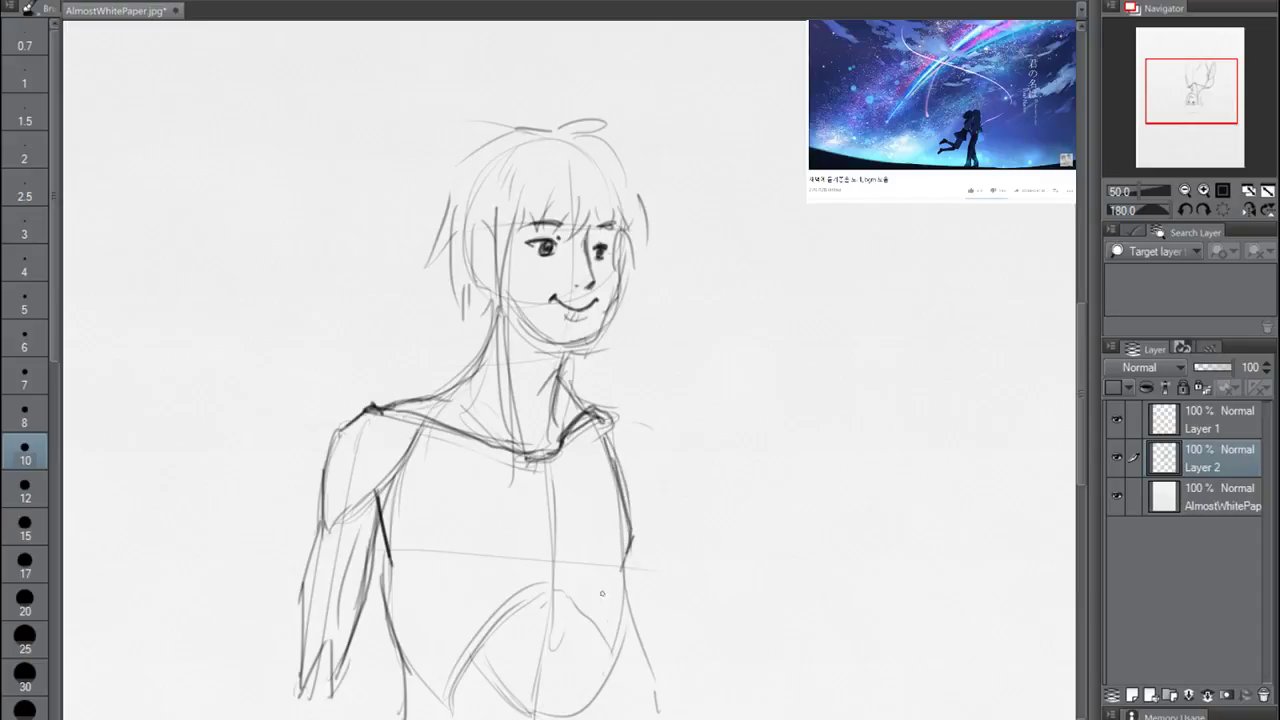
# Darken the breastbone line below the pit of the throat and reinforce the rib cage arch
pyautogui.moveTo(530, 461)
pyautogui.mouseDown()
pyautogui.moveTo(552, 470)
pyautogui.moveTo(556, 558)
pyautogui.mouseUp()
pyautogui.moveTo(552, 487)
pyautogui.mouseDown()
pyautogui.moveTo(556, 573)
pyautogui.moveTo(452, 683)
pyautogui.mouseUp()
pyautogui.moveTo(466, 657)
pyautogui.mouseDown()
pyautogui.moveTo(594, 621)
pyautogui.moveTo(612, 700)
pyautogui.moveTo(614, 645)
pyautogui.mouseUp()
pyautogui.moveTo(520, 606); pyautogui.dragTo(482, 704)
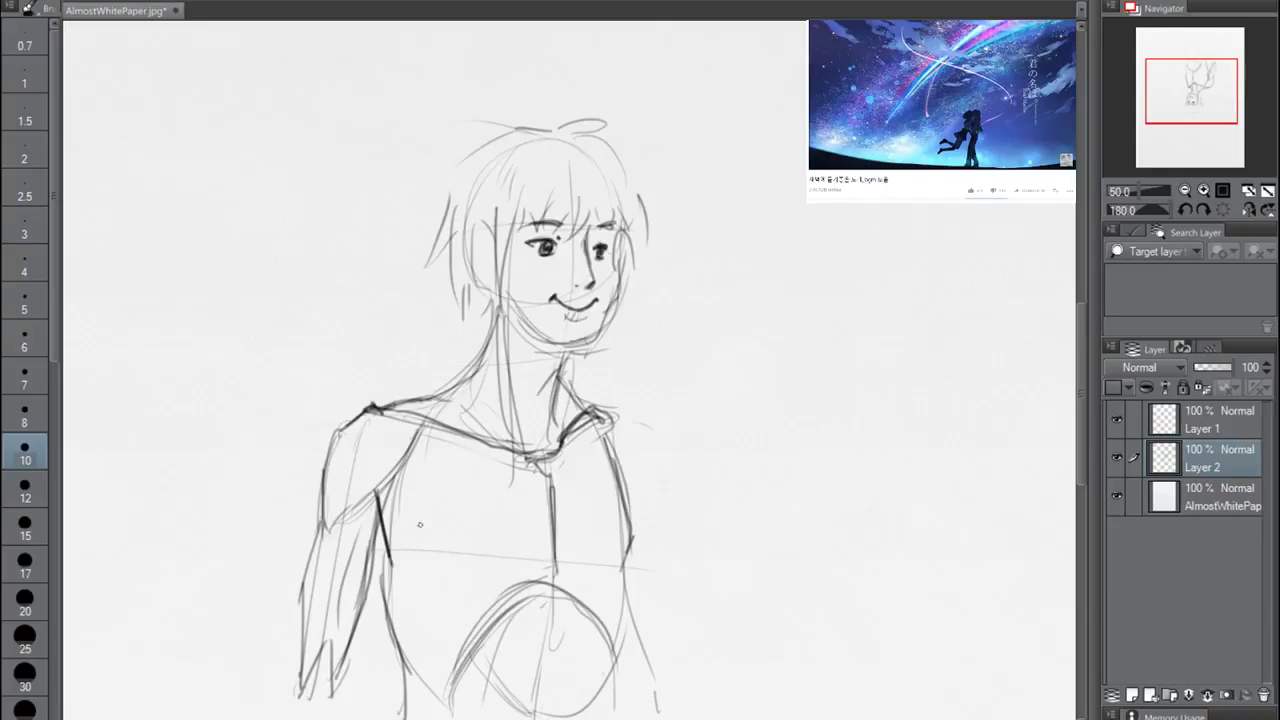
# Draw the curved lower edges of both pectorals from the near armpit across to the far side of the chest
pyautogui.moveTo(368, 498)
pyautogui.mouseDown()
pyautogui.moveTo(400, 560)
pyautogui.moveTo(460, 566)
pyautogui.mouseUp()
pyautogui.moveTo(374, 530); pyautogui.dragTo(480, 560)
pyautogui.moveTo(400, 552)
pyautogui.mouseDown()
pyautogui.moveTo(630, 568)
pyautogui.moveTo(590, 570)
pyautogui.mouseUp()
pyautogui.moveTo(614, 444); pyautogui.dragTo(632, 562)
# Outline the far shoulder and upper arm behind the chest and reinforce the far waist contour beside it
pyautogui.moveTo(555, 454); pyautogui.dragTo(616, 425)
pyautogui.moveTo(614, 415); pyautogui.dragTo(640, 507)
pyautogui.moveTo(619, 483); pyautogui.dragTo(632, 489)
pyautogui.moveTo(626, 432); pyautogui.dragTo(658, 630)
pyautogui.moveTo(648, 562); pyautogui.dragTo(662, 676)
pyautogui.moveTo(646, 660); pyautogui.dragTo(666, 688)
pyautogui.moveTo(624, 610); pyautogui.dragTo(646, 680)
pyautogui.moveTo(628, 554); pyautogui.dragTo(626, 614)
pyautogui.moveTo(630, 600); pyautogui.dragTo(590, 712)
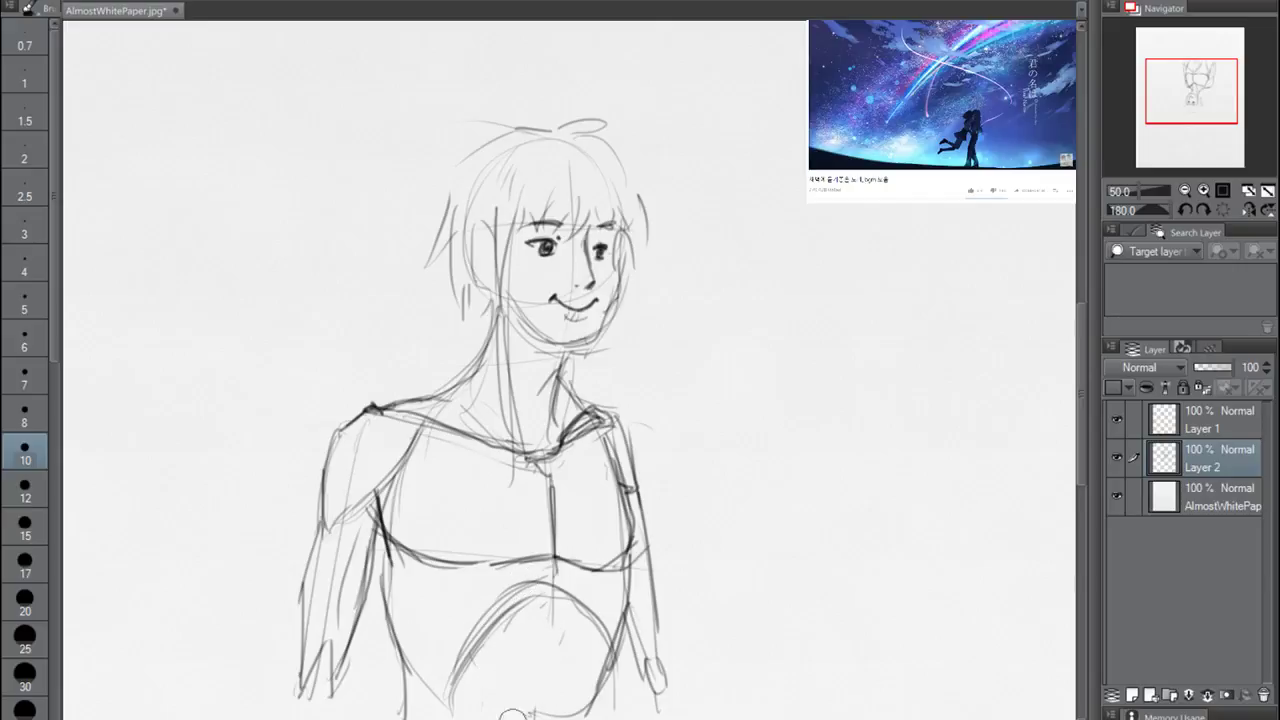
# Erase the rib cage arch, abdominal centre line and near waist contour, and clear the whole sketch from Layer 2
pyautogui.moveTo(573, 677); pyautogui.dragTo(594, 664)
pyautogui.moveTo(530, 631)
pyautogui.mouseDown()
pyautogui.moveTo(492, 652)
pyautogui.moveTo(480, 695)
pyautogui.moveTo(540, 603)
pyautogui.mouseUp()
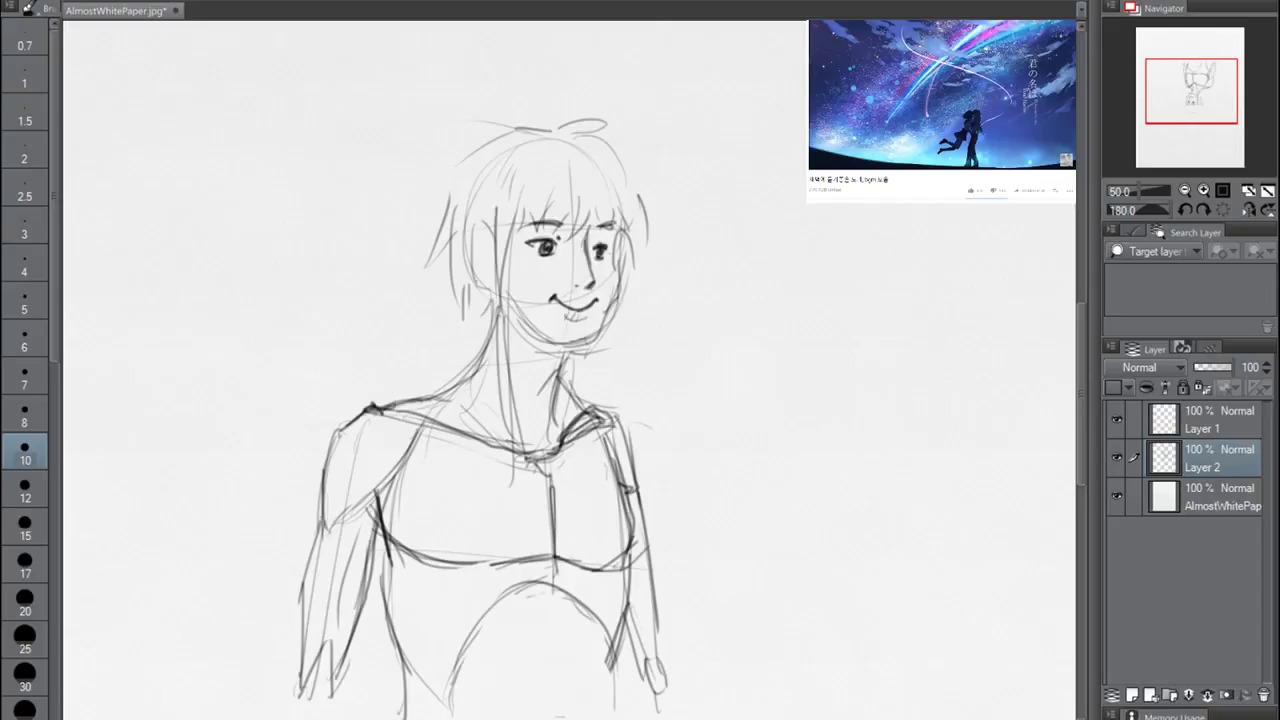
pyautogui.moveTo(555, 606)
pyautogui.mouseDown()
pyautogui.moveTo(486, 611)
pyautogui.moveTo(569, 598)
pyautogui.moveTo(600, 634)
pyautogui.mouseUp()
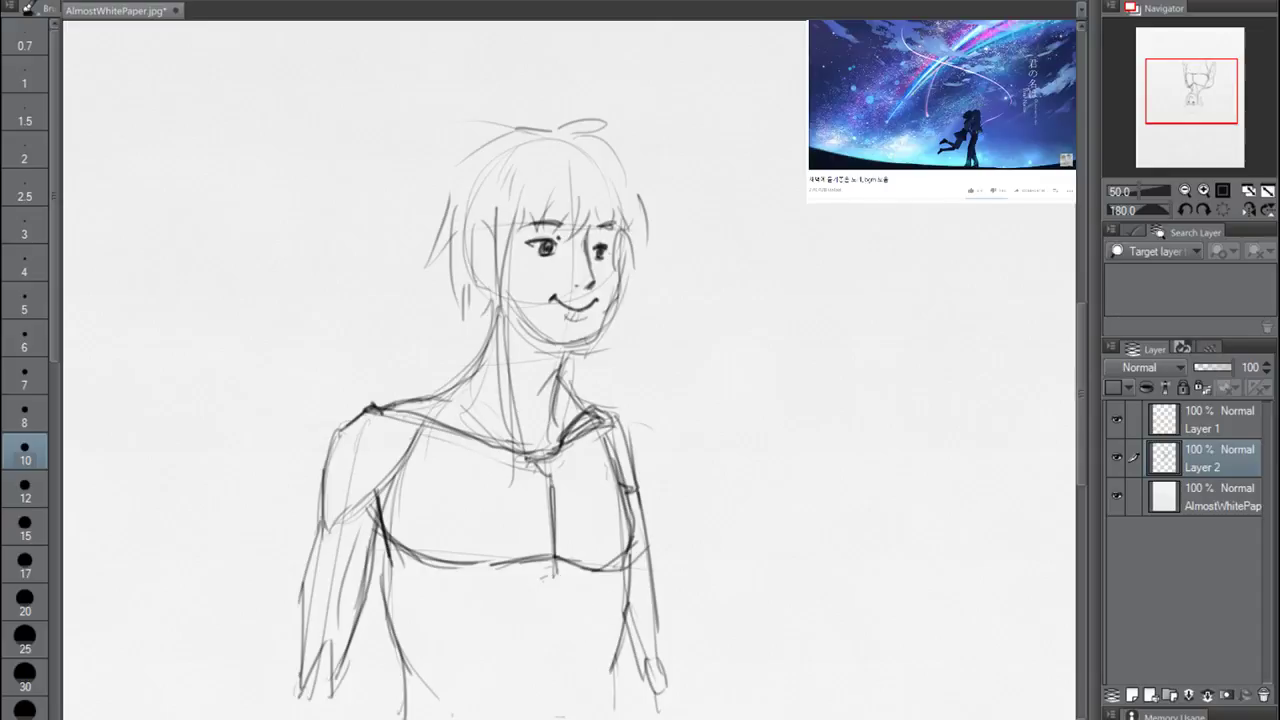
pyautogui.moveTo(389, 580); pyautogui.dragTo(416, 710)
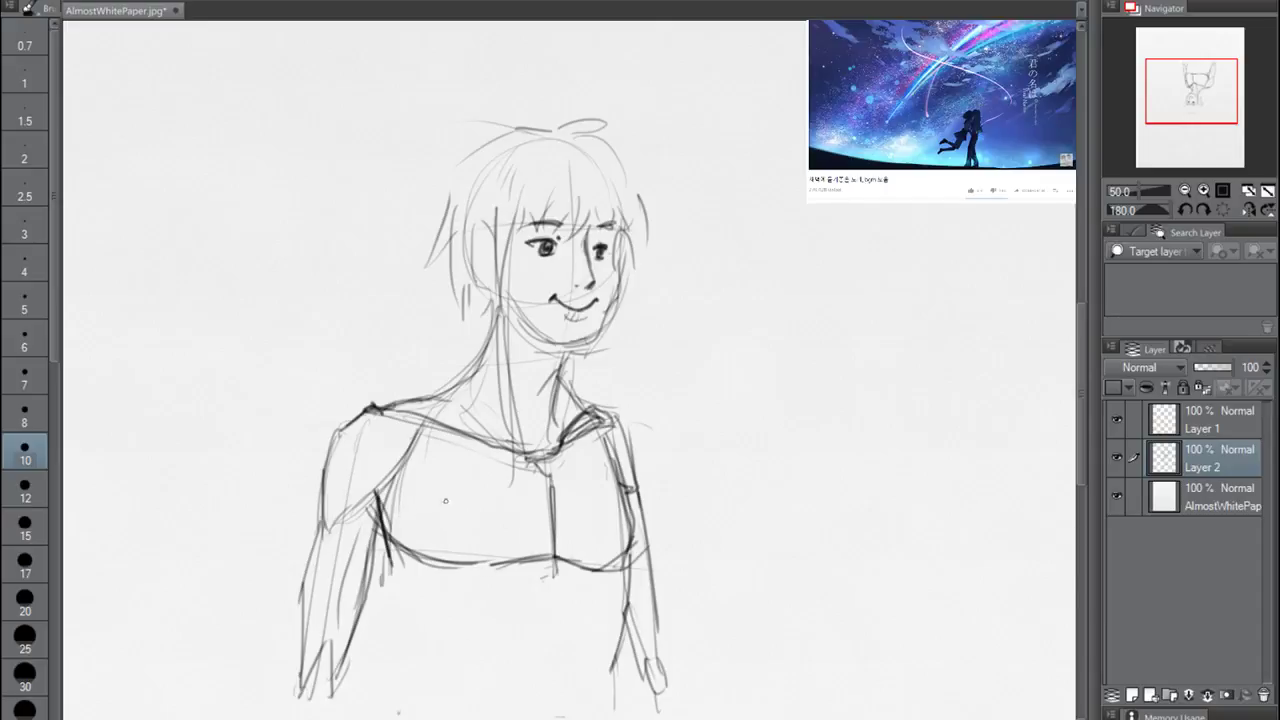
pyautogui.press('Delete')
# Start a new figure with an oval head and a curved centre line running down to the pit of the neck
pyautogui.moveTo(471, 155)
pyautogui.mouseDown()
pyautogui.moveTo(449, 129)
pyautogui.moveTo(380, 308)
pyautogui.mouseUp()
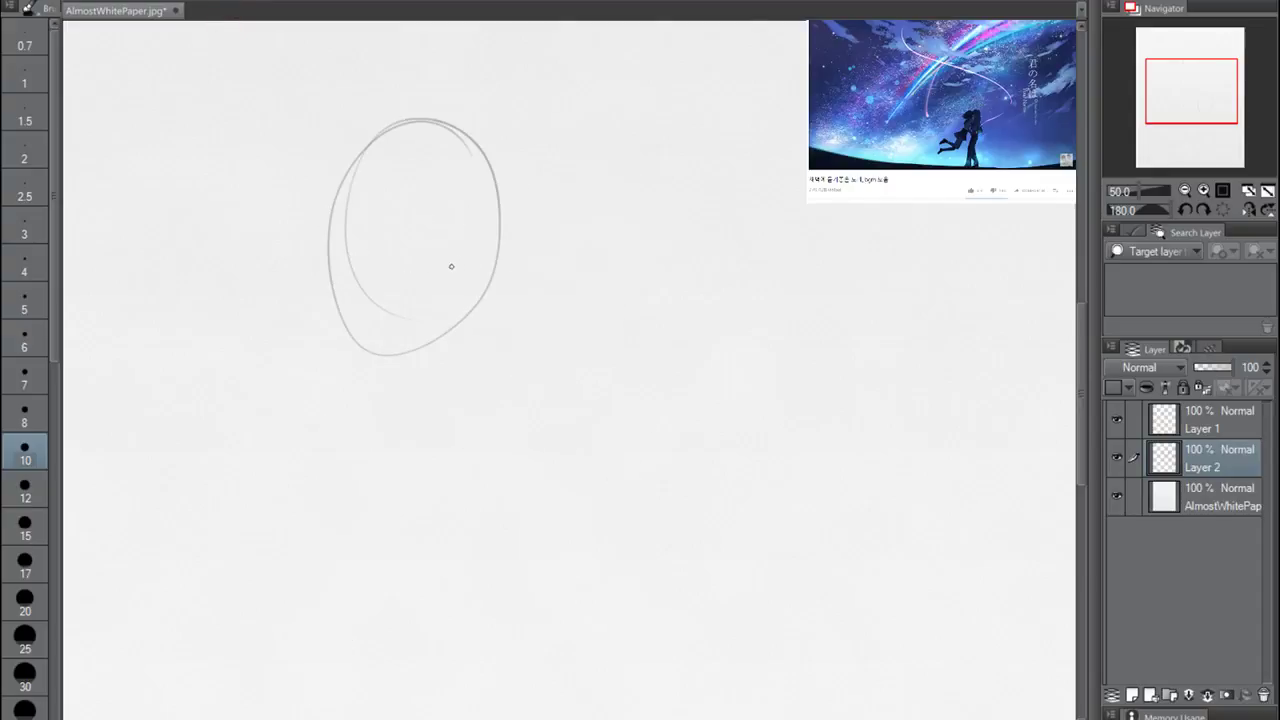
pyautogui.hotkey('ctrl', 'z')
pyautogui.moveTo(557, 187)
pyautogui.mouseDown()
pyautogui.moveTo(477, 163)
pyautogui.moveTo(534, 307)
pyautogui.mouseUp()
pyautogui.moveTo(504, 179)
pyautogui.mouseDown()
pyautogui.moveTo(520, 224)
pyautogui.moveTo(516, 413)
pyautogui.mouseUp()
pyautogui.moveTo(521, 395); pyautogui.dragTo(530, 402)
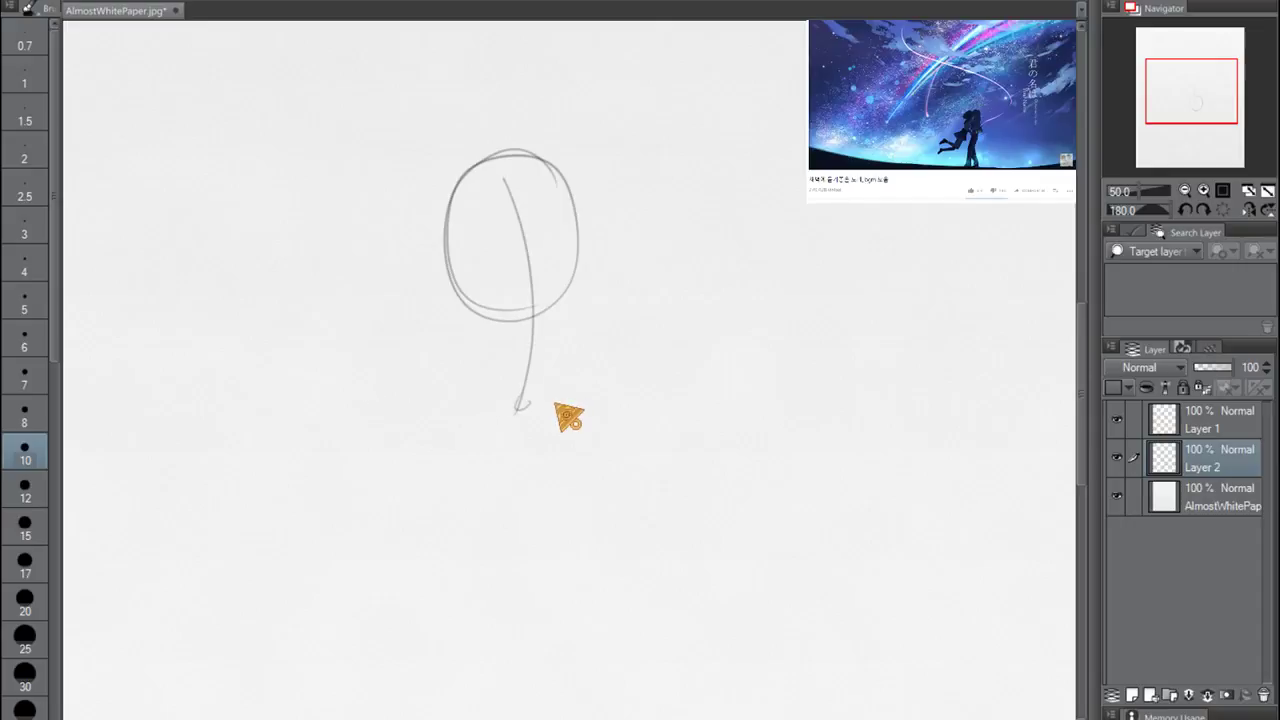
# Draw a large oval for the near shoulder, a small one for the far shoulder and a line joining them
pyautogui.moveTo(400, 384)
pyautogui.mouseDown()
pyautogui.moveTo(388, 419)
pyautogui.moveTo(388, 378)
pyautogui.mouseUp()
pyautogui.moveTo(616, 420); pyautogui.dragTo(612, 440)
pyautogui.moveTo(376, 410)
pyautogui.mouseDown()
pyautogui.moveTo(486, 431)
pyautogui.moveTo(612, 432)
pyautogui.mouseUp()
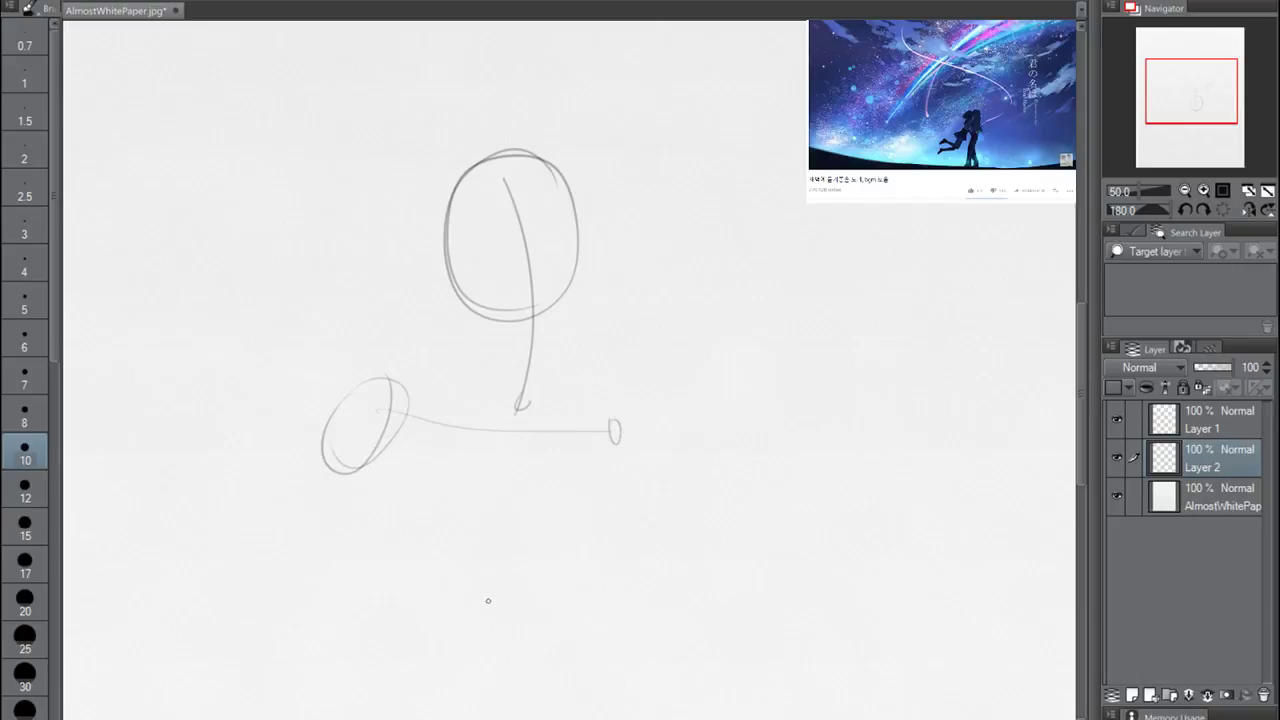
# Draw the torso's curved centre line down from the shoulder line and a crossing line at its base
pyautogui.moveTo(528, 432); pyautogui.dragTo(556, 605)
pyautogui.hotkey('ctrl', 'z')
pyautogui.moveTo(528, 430); pyautogui.dragTo(552, 642)
pyautogui.moveTo(358, 624); pyautogui.dragTo(618, 604)
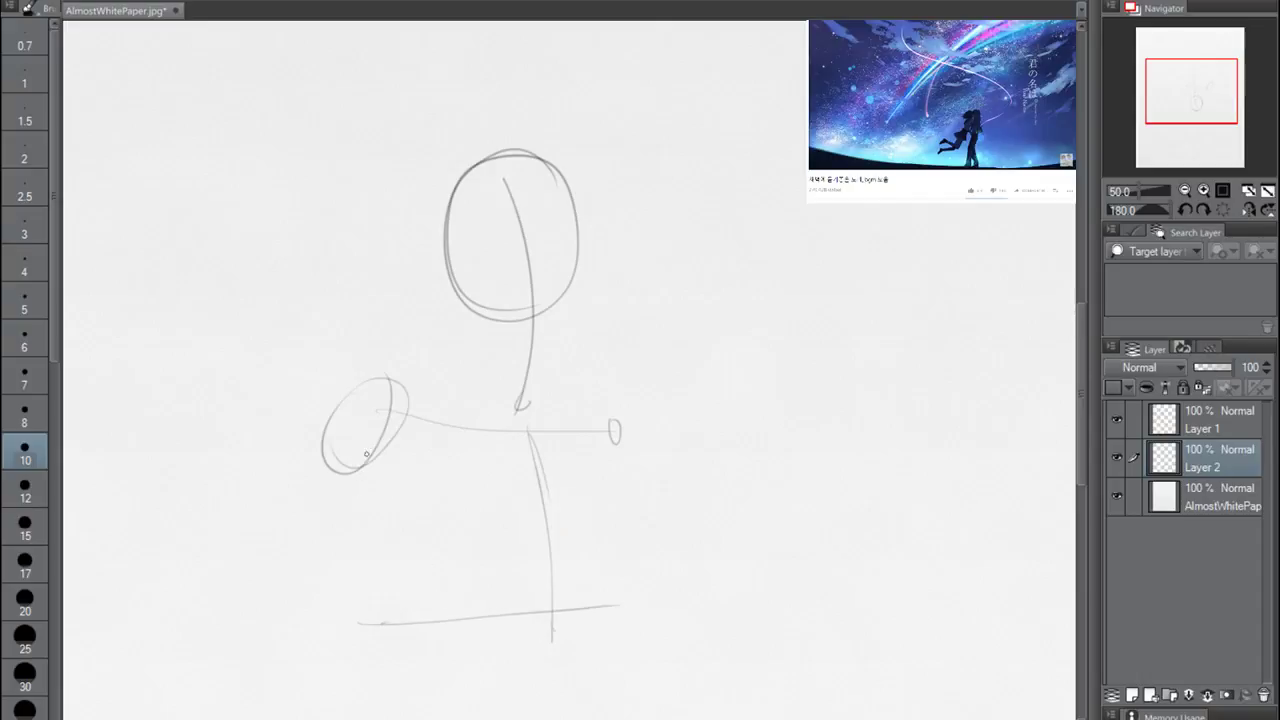
# Draw the slanting near and far side lines of the torso from the shoulders to the base line
pyautogui.moveTo(390, 438); pyautogui.dragTo(434, 586)
pyautogui.hotkey('ctrl', 'z')
pyautogui.moveTo(350, 416); pyautogui.dragTo(434, 648)
pyautogui.hotkey('ctrl', 'z')
pyautogui.hotkey('ctrl', 'z')
pyautogui.moveTo(623, 443); pyautogui.dragTo(602, 584)
pyautogui.hotkey('ctrl', 'z')
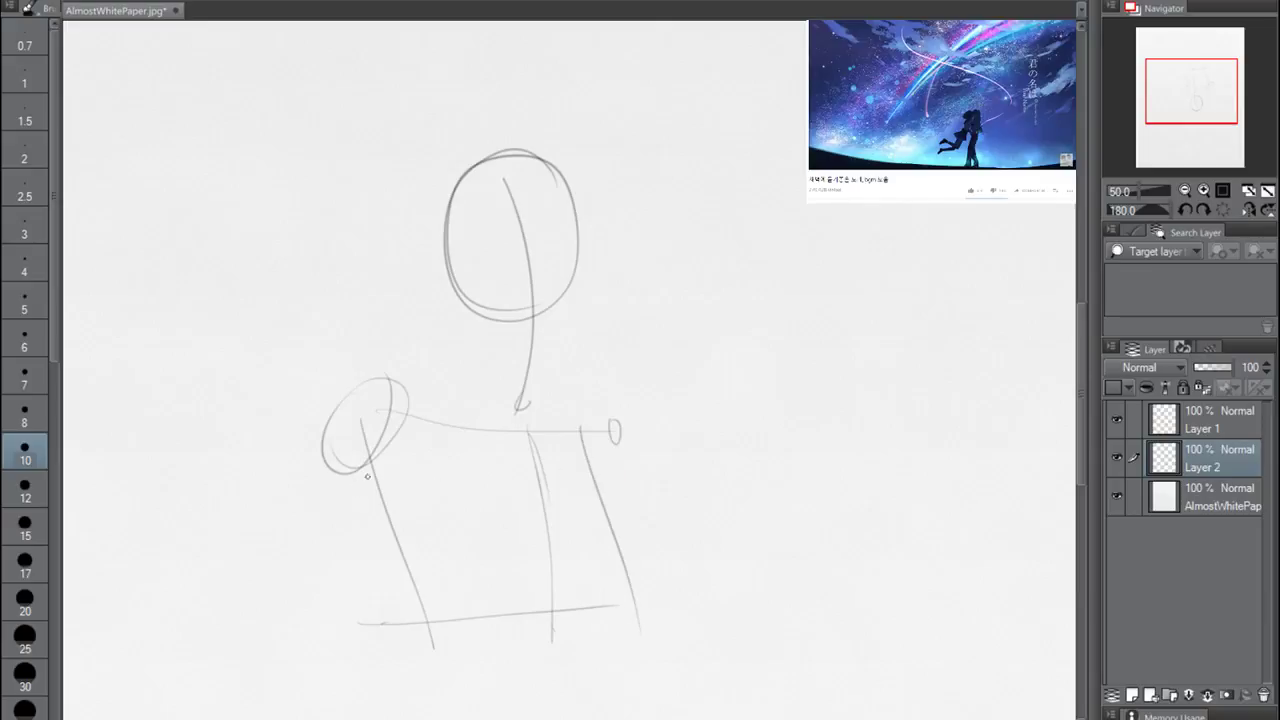
# Draw both collarbones meeting at the pit of the neck and add a vertical guide line on the face
pyautogui.moveTo(388, 440)
pyautogui.mouseDown()
pyautogui.moveTo(514, 450)
pyautogui.moveTo(377, 397)
pyautogui.mouseUp()
pyautogui.moveTo(528, 446); pyautogui.dragTo(627, 420)
pyautogui.moveTo(555, 229); pyautogui.dragTo(552, 328)
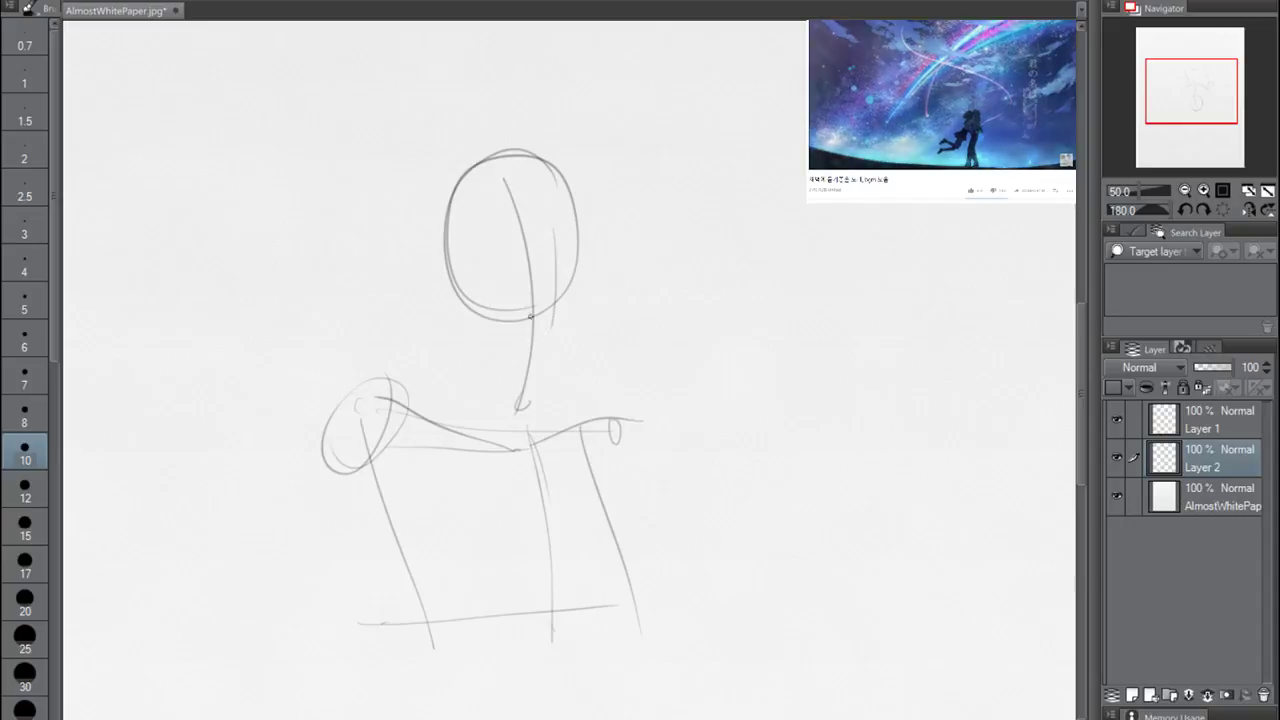
# Try to mark the ear and the jaw contour on the near side of the head
pyautogui.moveTo(461, 233); pyautogui.dragTo(470, 250)
pyautogui.moveTo(451, 243); pyautogui.dragTo(485, 334)
pyautogui.moveTo(479, 318); pyautogui.dragTo(504, 328)
pyautogui.hotkey('ctrl', 'z')
pyautogui.hotkey('ctrl', 'z')
# Draw an oval for the base of the neck and connect it to the head with two side contours
pyautogui.moveTo(508, 428)
pyautogui.mouseDown()
pyautogui.moveTo(476, 418)
pyautogui.moveTo(513, 442)
pyautogui.mouseUp()
pyautogui.moveTo(463, 300)
pyautogui.mouseDown()
pyautogui.moveTo(475, 360)
pyautogui.moveTo(476, 416)
pyautogui.mouseUp()
pyautogui.moveTo(560, 312); pyautogui.dragTo(552, 420)
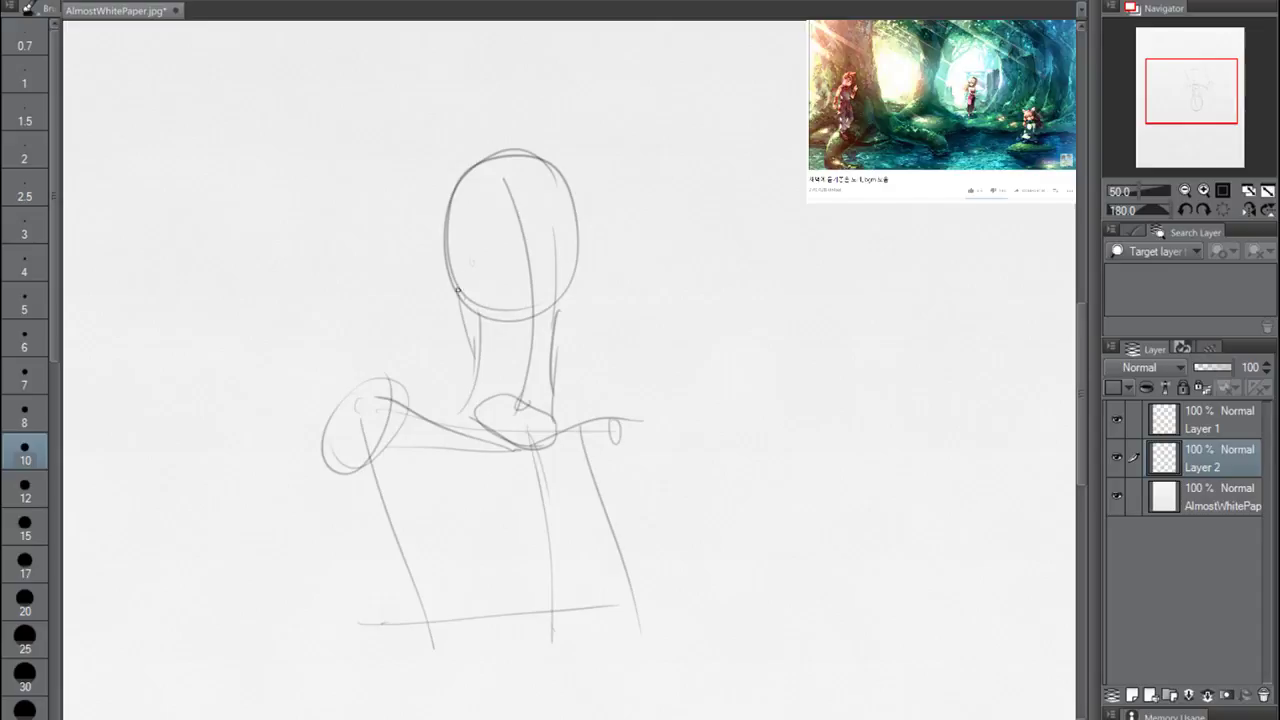
# Enlarge the cranium around the head oval and draw the jaw line from the ear to the chin
pyautogui.moveTo(462, 306)
pyautogui.mouseDown()
pyautogui.moveTo(468, 166)
pyautogui.moveTo(587, 264)
pyautogui.mouseUp()
pyautogui.moveTo(452, 247)
pyautogui.mouseDown()
pyautogui.moveTo(486, 327)
pyautogui.moveTo(568, 350)
pyautogui.mouseUp()
pyautogui.hotkey('ctrl', 'z')
pyautogui.moveTo(483, 272)
pyautogui.mouseDown()
pyautogui.moveTo(491, 337)
pyautogui.moveTo(538, 364)
pyautogui.moveTo(582, 347)
pyautogui.mouseUp()
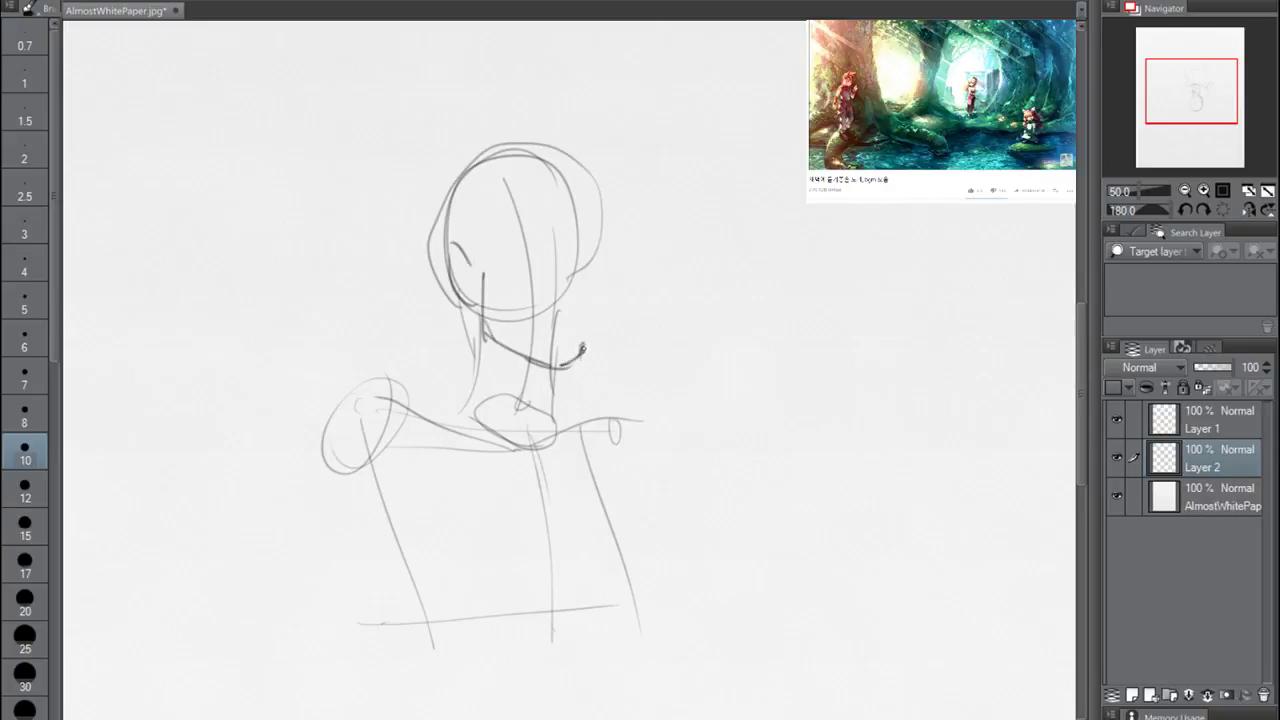
# Draw the far cheek contour from the brow to the chin and darken the outline of the cranium
pyautogui.moveTo(595, 266); pyautogui.dragTo(590, 308)
pyautogui.moveTo(592, 306); pyautogui.dragTo(578, 347)
pyautogui.moveTo(594, 270)
pyautogui.mouseDown()
pyautogui.moveTo(601, 240)
pyautogui.moveTo(568, 157)
pyautogui.mouseUp()
pyautogui.moveTo(546, 146); pyautogui.dragTo(450, 268)
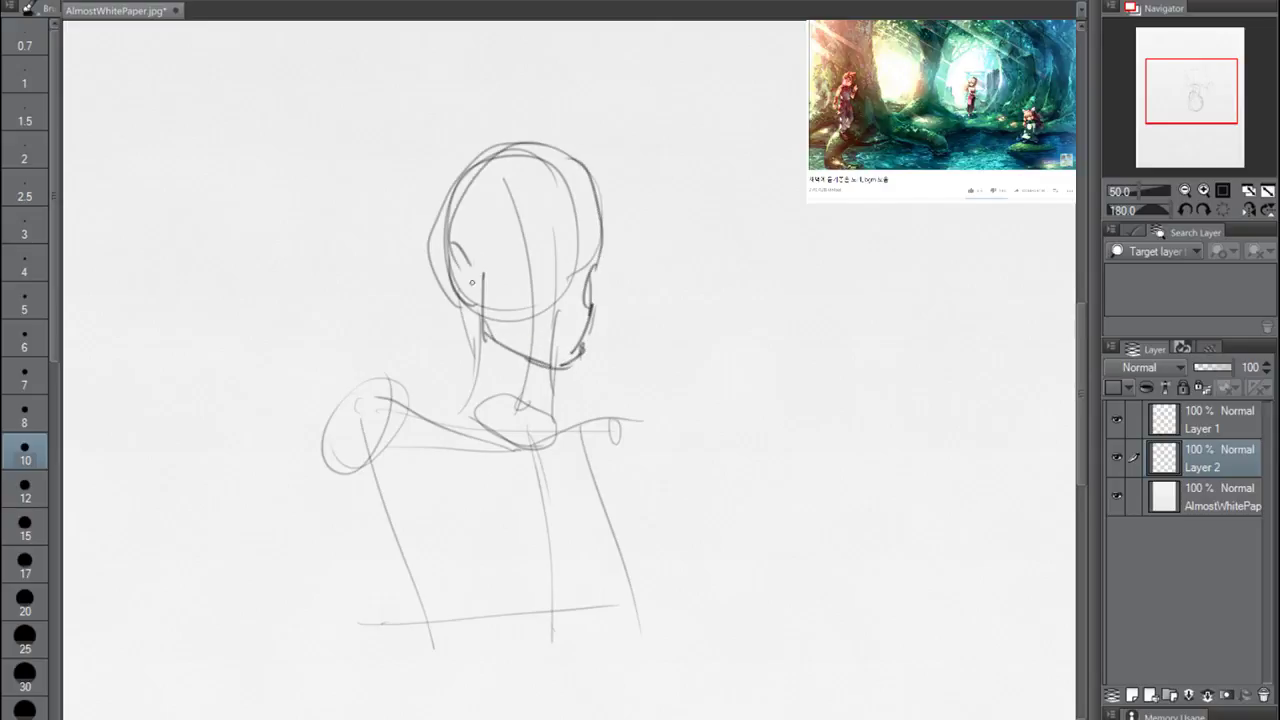
# Draw the eye line across the face and the face's centre line from the forehead to the chin
pyautogui.moveTo(488, 168)
pyautogui.mouseDown()
pyautogui.moveTo(454, 242)
pyautogui.moveTo(604, 270)
pyautogui.mouseUp()
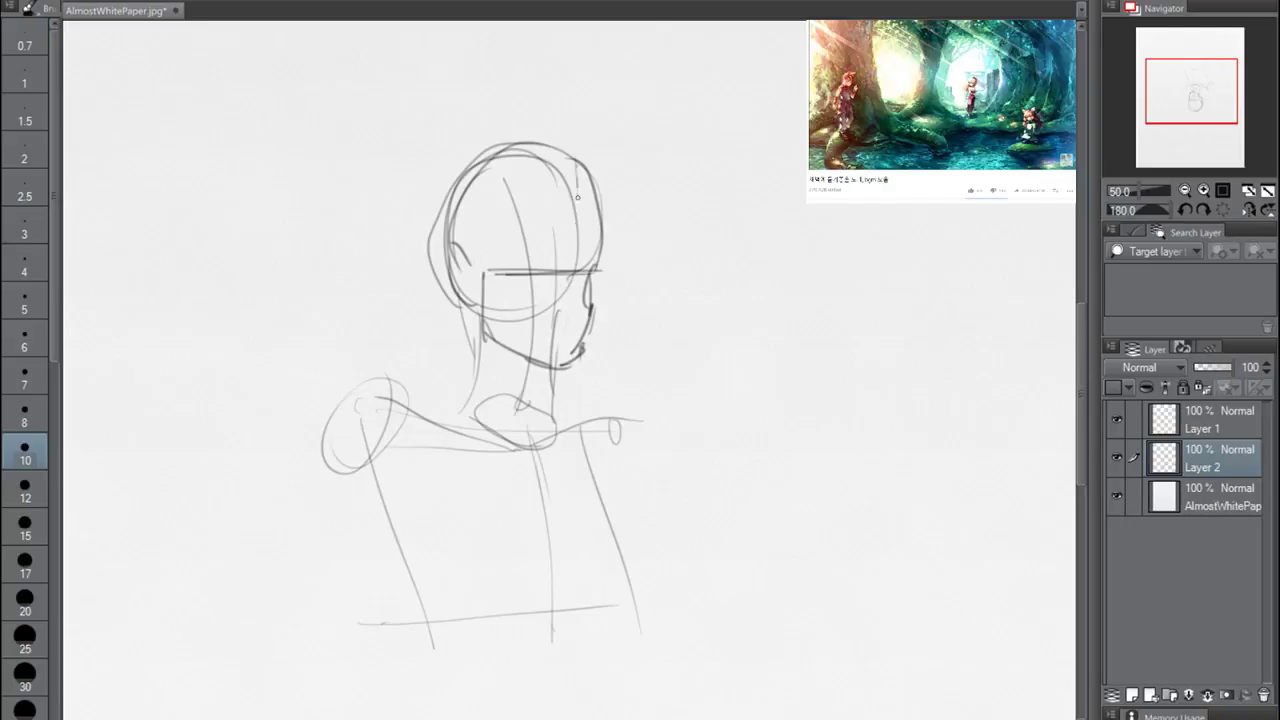
pyautogui.moveTo(577, 160); pyautogui.dragTo(566, 366)
pyautogui.moveTo(560, 150); pyautogui.dragTo(566, 340)
pyautogui.moveTo(578, 178); pyautogui.dragTo(561, 367)
# Draw the back of the neck and the slope running from it to the near shoulder
pyautogui.moveTo(480, 316); pyautogui.dragTo(470, 372)
pyautogui.moveTo(466, 377); pyautogui.dragTo(392, 396)
pyautogui.moveTo(486, 356)
pyautogui.mouseDown()
pyautogui.moveTo(434, 390)
pyautogui.moveTo(452, 383)
pyautogui.mouseUp()
# Outline the near deltoid and draw both contours of the upper arm below it
pyautogui.moveTo(398, 387)
pyautogui.mouseDown()
pyautogui.moveTo(320, 420)
pyautogui.moveTo(296, 485)
pyautogui.moveTo(375, 390)
pyautogui.moveTo(300, 548)
pyautogui.mouseUp()
pyautogui.moveTo(312, 444); pyautogui.dragTo(306, 538)
pyautogui.moveTo(316, 494)
pyautogui.mouseDown()
pyautogui.moveTo(312, 526)
pyautogui.moveTo(406, 394)
pyautogui.moveTo(346, 702)
pyautogui.mouseUp()
pyautogui.moveTo(306, 538)
pyautogui.mouseDown()
pyautogui.moveTo(326, 665)
pyautogui.moveTo(346, 704)
pyautogui.mouseUp()
pyautogui.moveTo(358, 480); pyautogui.dragTo(370, 708)
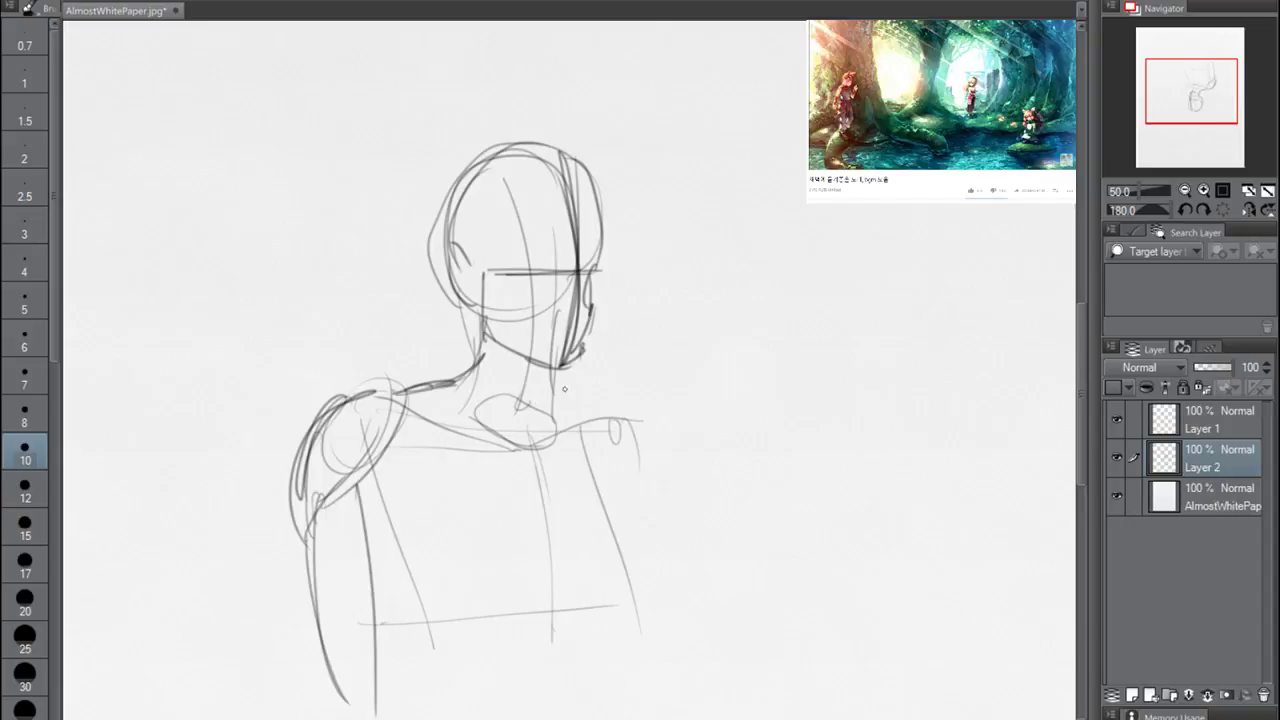
# Draw the throat contour and the neck muscles converging on the pit of the neck
pyautogui.moveTo(564, 372)
pyautogui.mouseDown()
pyautogui.moveTo(544, 434)
pyautogui.moveTo(468, 418)
pyautogui.moveTo(471, 377)
pyautogui.moveTo(522, 448)
pyautogui.mouseUp()
pyautogui.moveTo(486, 360)
pyautogui.mouseDown()
pyautogui.moveTo(472, 432)
pyautogui.moveTo(448, 426)
pyautogui.mouseUp()
pyautogui.moveTo(487, 330); pyautogui.dragTo(526, 452)
pyautogui.moveTo(556, 364); pyautogui.dragTo(530, 448)
# Reinforce the outline of the cranium from the back of the head over the crown to the brow
pyautogui.moveTo(478, 318)
pyautogui.mouseDown()
pyautogui.moveTo(442, 215)
pyautogui.moveTo(572, 132)
pyautogui.mouseUp()
pyautogui.moveTo(602, 272)
pyautogui.mouseDown()
pyautogui.moveTo(604, 180)
pyautogui.moveTo(518, 152)
pyautogui.mouseUp()
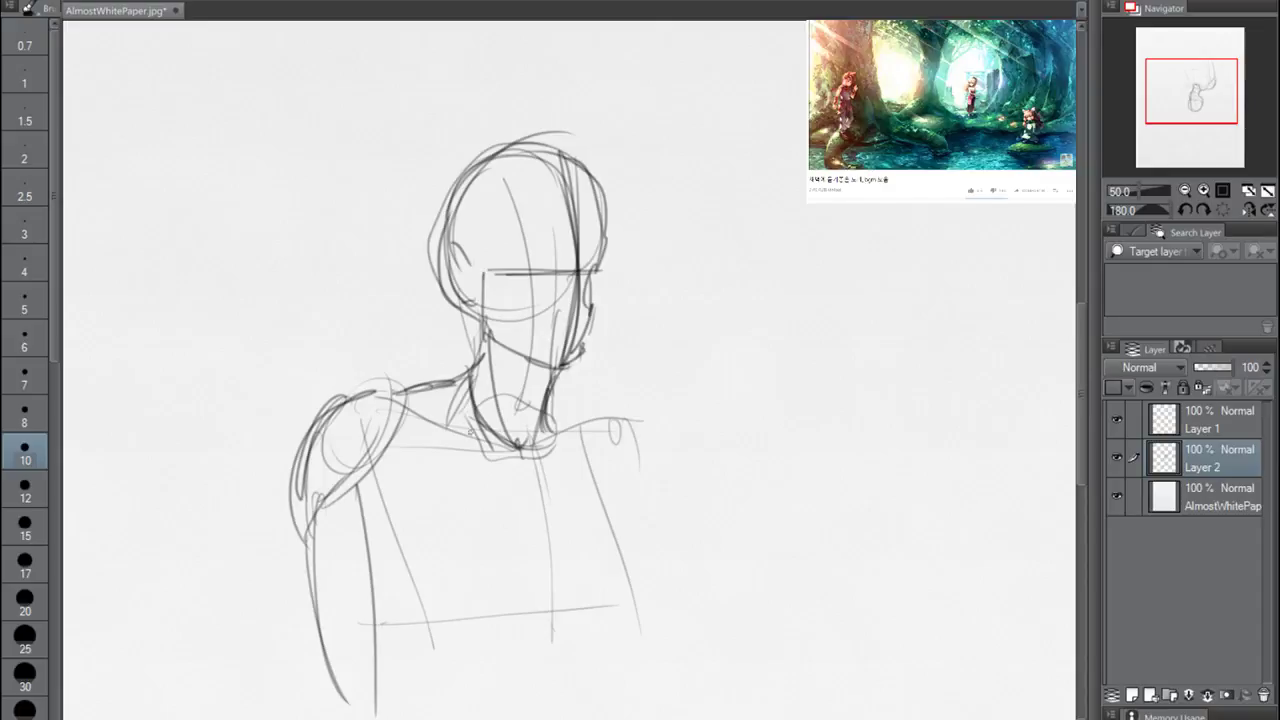
pyautogui.moveTo(532, 274)
pyautogui.mouseDown()
pyautogui.moveTo(514, 286)
pyautogui.moveTo(584, 288)
pyautogui.moveTo(516, 286)
pyautogui.mouseUp()
# Rework the near deltoid's contours and clear the whole figure from Layer 2
pyautogui.moveTo(309, 427); pyautogui.dragTo(286, 530)
pyautogui.moveTo(360, 476); pyautogui.dragTo(292, 534)
pyautogui.moveTo(392, 368); pyautogui.dragTo(348, 488)
pyautogui.press('Delete')
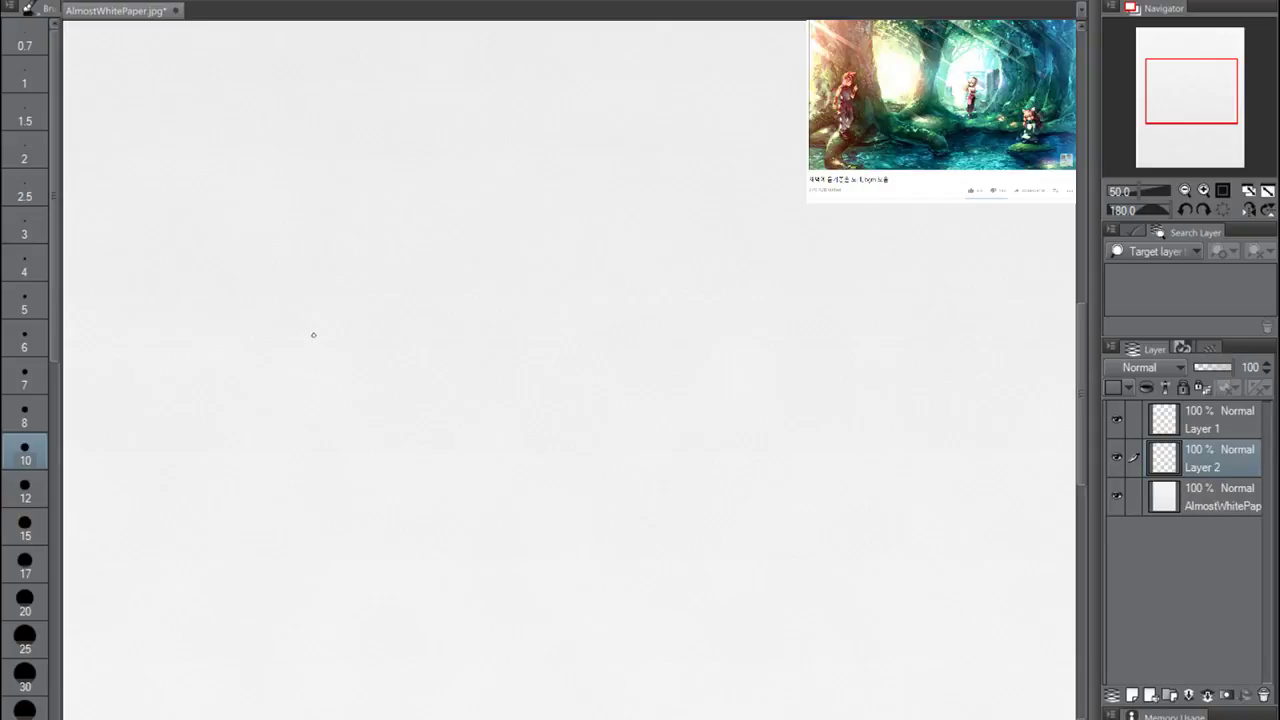
# Start a smaller head with an oval, a vertical centre line and a jaw tapering down to the chin
pyautogui.moveTo(371, 170)
pyautogui.mouseDown()
pyautogui.moveTo(417, 234)
pyautogui.moveTo(369, 180)
pyautogui.mouseUp()
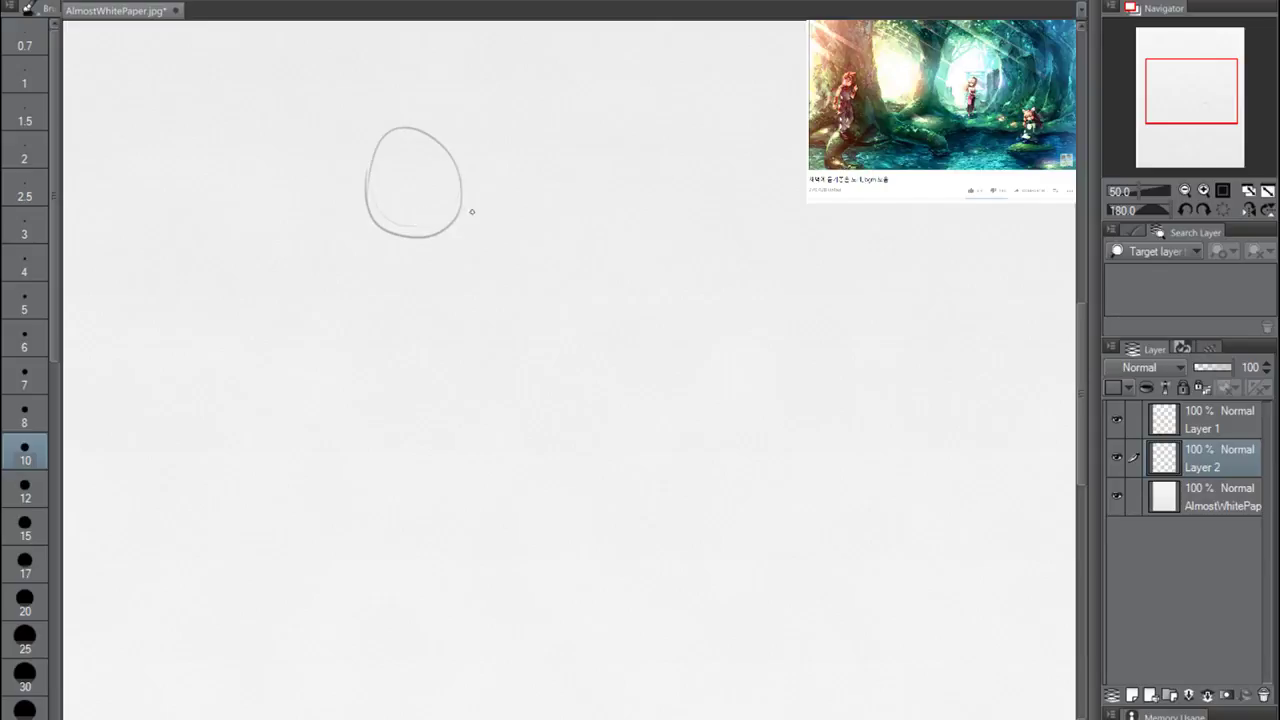
pyautogui.moveTo(411, 138); pyautogui.dragTo(409, 260)
pyautogui.moveTo(366, 189)
pyautogui.mouseDown()
pyautogui.moveTo(451, 194)
pyautogui.moveTo(394, 262)
pyautogui.mouseUp()
pyautogui.moveTo(375, 222); pyautogui.dragTo(414, 265)
pyautogui.moveTo(461, 202); pyautogui.dragTo(437, 247)
pyautogui.moveTo(452, 193); pyautogui.dragTo(414, 266)
# Round off the cranium, add the ear and draw the side of the neck below it
pyautogui.moveTo(398, 150); pyautogui.dragTo(363, 205)
pyautogui.moveTo(462, 188); pyautogui.dragTo(463, 230)
pyautogui.moveTo(448, 152)
pyautogui.mouseDown()
pyautogui.moveTo(468, 196)
pyautogui.moveTo(382, 152)
pyautogui.moveTo(440, 256)
pyautogui.moveTo(377, 303)
pyautogui.moveTo(467, 298)
pyautogui.mouseUp()
# Mark the shoulder end and draw the collarbones, the neck and the slope from the neck to the shoulder
pyautogui.moveTo(492, 262); pyautogui.dragTo(506, 267)
pyautogui.moveTo(340, 258); pyautogui.dragTo(400, 270)
pyautogui.moveTo(494, 274); pyautogui.dragTo(432, 296)
pyautogui.moveTo(376, 224)
pyautogui.mouseDown()
pyautogui.moveTo(384, 266)
pyautogui.moveTo(418, 292)
pyautogui.moveTo(442, 280)
pyautogui.mouseUp()
pyautogui.moveTo(446, 230)
pyautogui.mouseDown()
pyautogui.moveTo(440, 278)
pyautogui.moveTo(484, 258)
pyautogui.moveTo(520, 277)
pyautogui.mouseUp()
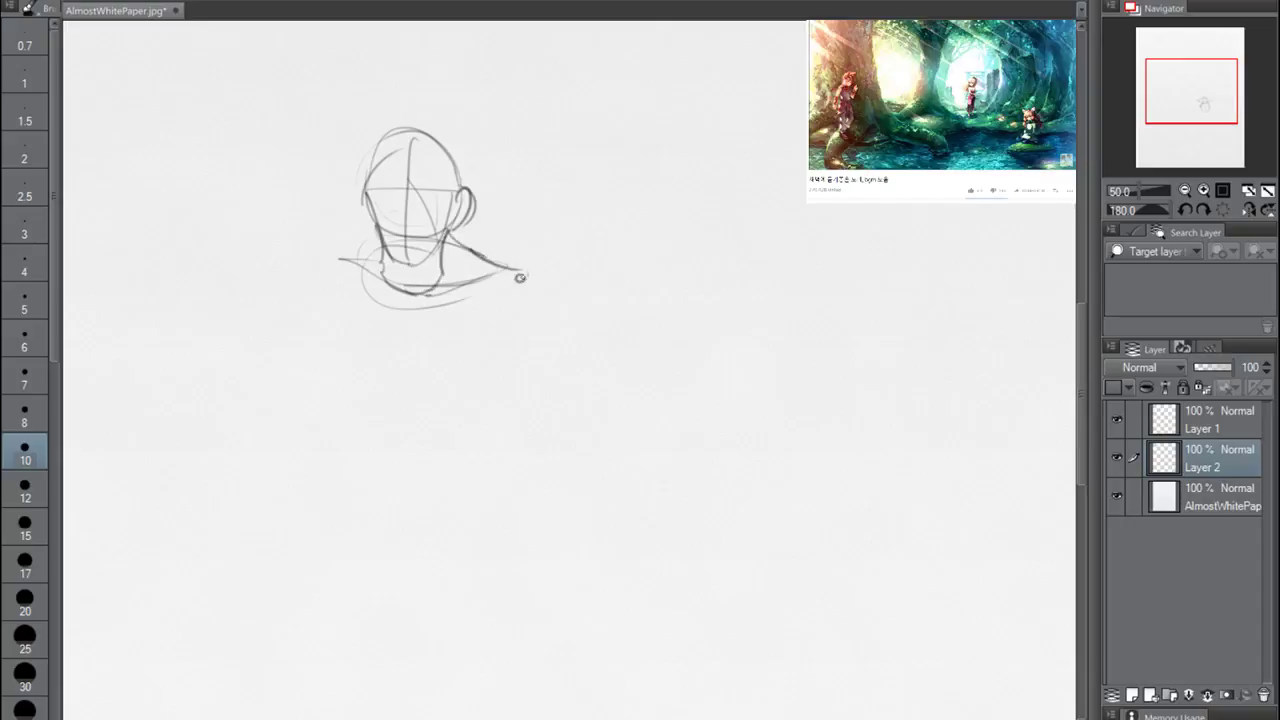
# Draw the chest below the collarbones as a wedge tapering to a point on the centre line
pyautogui.moveTo(384, 248)
pyautogui.mouseDown()
pyautogui.moveTo(315, 258)
pyautogui.moveTo(394, 312)
pyautogui.moveTo(492, 298)
pyautogui.mouseUp()
pyautogui.moveTo(367, 307); pyautogui.dragTo(394, 346)
pyautogui.moveTo(483, 306)
pyautogui.mouseDown()
pyautogui.moveTo(442, 340)
pyautogui.moveTo(455, 328)
pyautogui.moveTo(383, 341)
pyautogui.moveTo(398, 331)
pyautogui.moveTo(408, 354)
pyautogui.mouseUp()
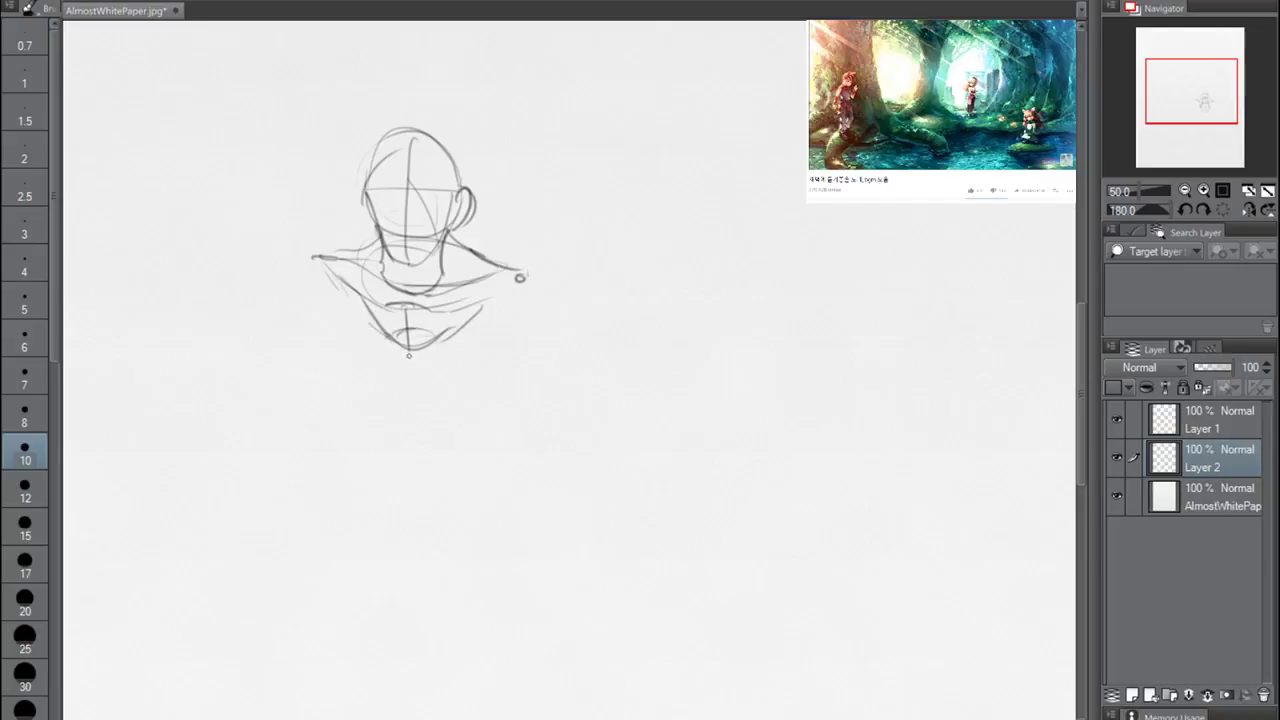
# Draw the curved underside of the chest and strengthen its slanting sides below the collarbones
pyautogui.moveTo(376, 363); pyautogui.dragTo(424, 293)
pyautogui.moveTo(352, 333); pyautogui.dragTo(405, 306)
pyautogui.hotkey('ctrl', 'z')
pyautogui.moveTo(366, 321)
pyautogui.mouseDown()
pyautogui.moveTo(392, 355)
pyautogui.moveTo(372, 330)
pyautogui.mouseUp()
pyautogui.moveTo(480, 312)
pyautogui.mouseDown()
pyautogui.moveTo(442, 355)
pyautogui.moveTo(462, 336)
pyautogui.mouseUp()
pyautogui.moveTo(370, 352)
pyautogui.mouseDown()
pyautogui.moveTo(357, 412)
pyautogui.moveTo(342, 368)
pyautogui.moveTo(342, 482)
pyautogui.mouseUp()
pyautogui.moveTo(356, 356); pyautogui.dragTo(306, 536)
pyautogui.moveTo(336, 390); pyautogui.dragTo(300, 552)
pyautogui.moveTo(298, 505); pyautogui.dragTo(285, 573)
pyautogui.hotkey('ctrl', 'z')
pyautogui.hotkey('ctrl', 'z')
pyautogui.hotkey('ctrl', 'z')
pyautogui.hotkey('ctrl', 'z')
pyautogui.hotkey('ctrl', 'z')
pyautogui.hotkey('ctrl', 'z')
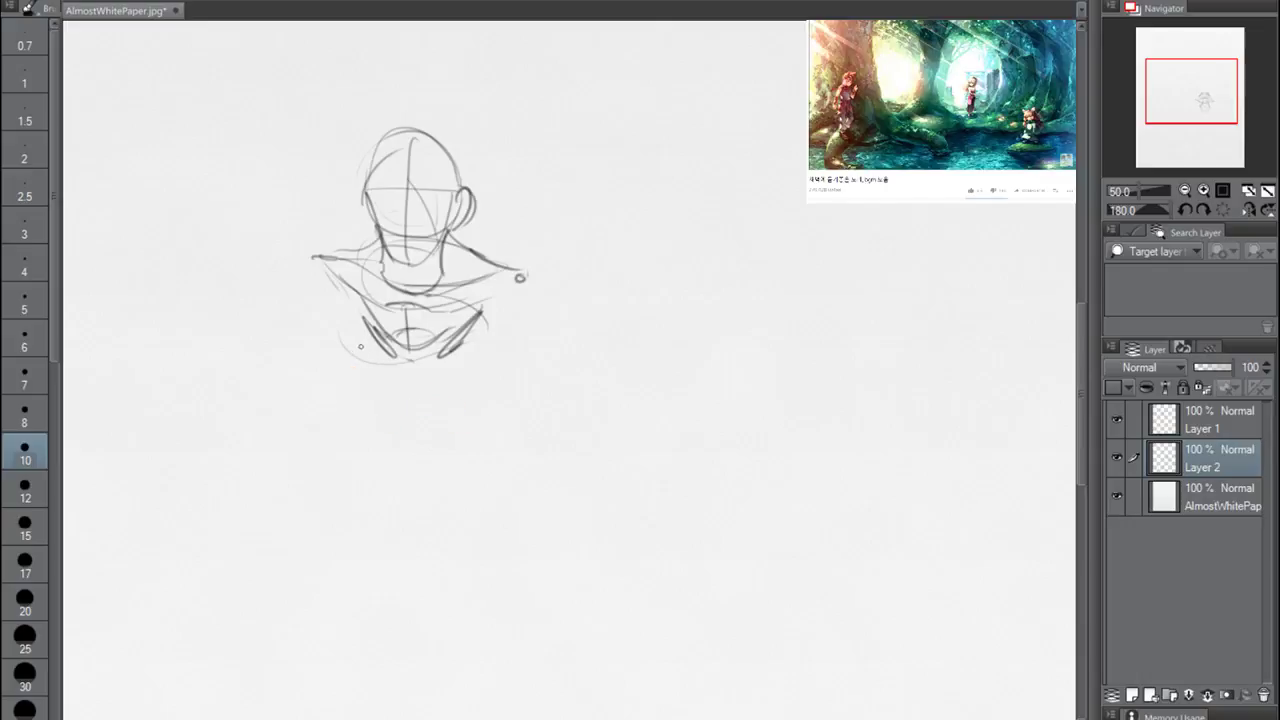
# Draw both thighs spreading downward from the chest as tapering shapes with pointed knee ends
pyautogui.moveTo(340, 346)
pyautogui.mouseDown()
pyautogui.moveTo(374, 361)
pyautogui.moveTo(384, 346)
pyautogui.moveTo(287, 495)
pyautogui.moveTo(289, 533)
pyautogui.moveTo(318, 505)
pyautogui.mouseUp()
pyautogui.moveTo(440, 356)
pyautogui.mouseDown()
pyautogui.moveTo(490, 326)
pyautogui.moveTo(462, 520)
pyautogui.mouseUp()
pyautogui.moveTo(486, 336)
pyautogui.mouseDown()
pyautogui.moveTo(492, 516)
pyautogui.moveTo(476, 522)
pyautogui.mouseUp()
pyautogui.moveTo(484, 498); pyautogui.dragTo(481, 528)
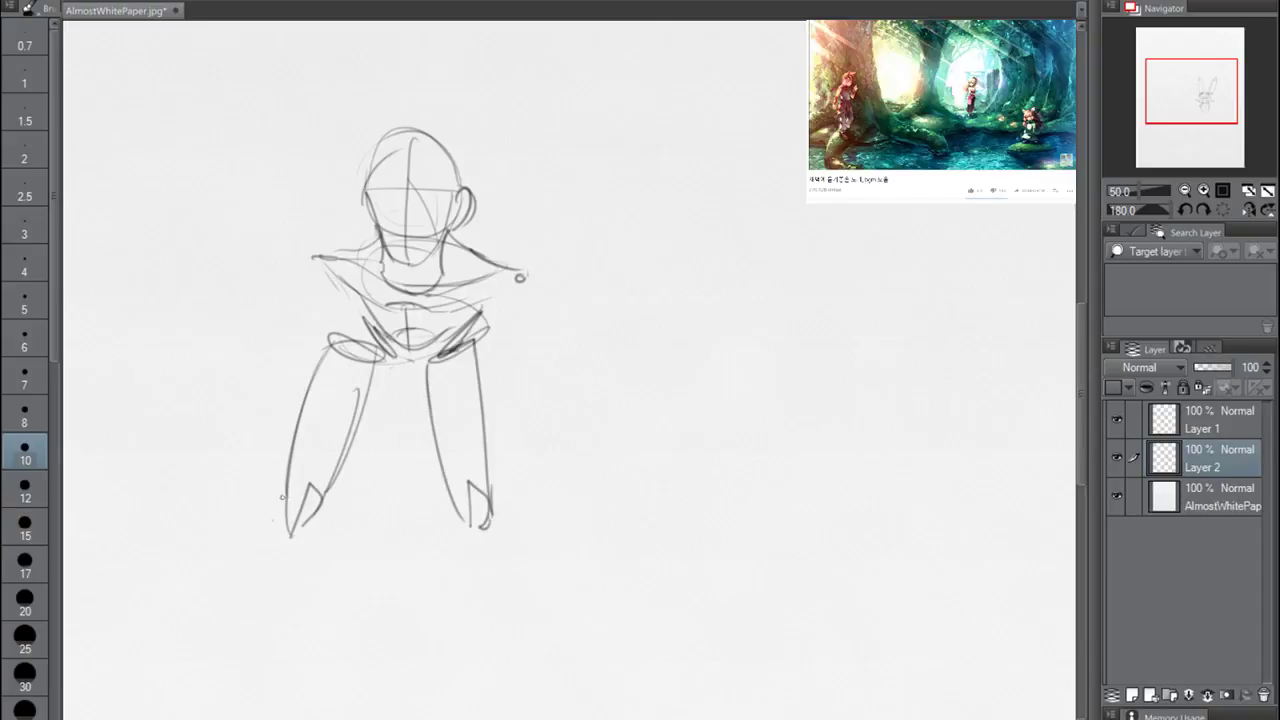
# Draw both lower legs below the knees, bulging at the calves and narrowing downward
pyautogui.moveTo(300, 496)
pyautogui.mouseDown()
pyautogui.moveTo(328, 584)
pyautogui.moveTo(248, 708)
pyautogui.mouseUp()
pyautogui.moveTo(308, 598); pyautogui.dragTo(266, 712)
pyautogui.moveTo(457, 506)
pyautogui.mouseDown()
pyautogui.moveTo(442, 578)
pyautogui.moveTo(509, 703)
pyautogui.mouseUp()
pyautogui.moveTo(447, 574); pyautogui.dragTo(498, 716)
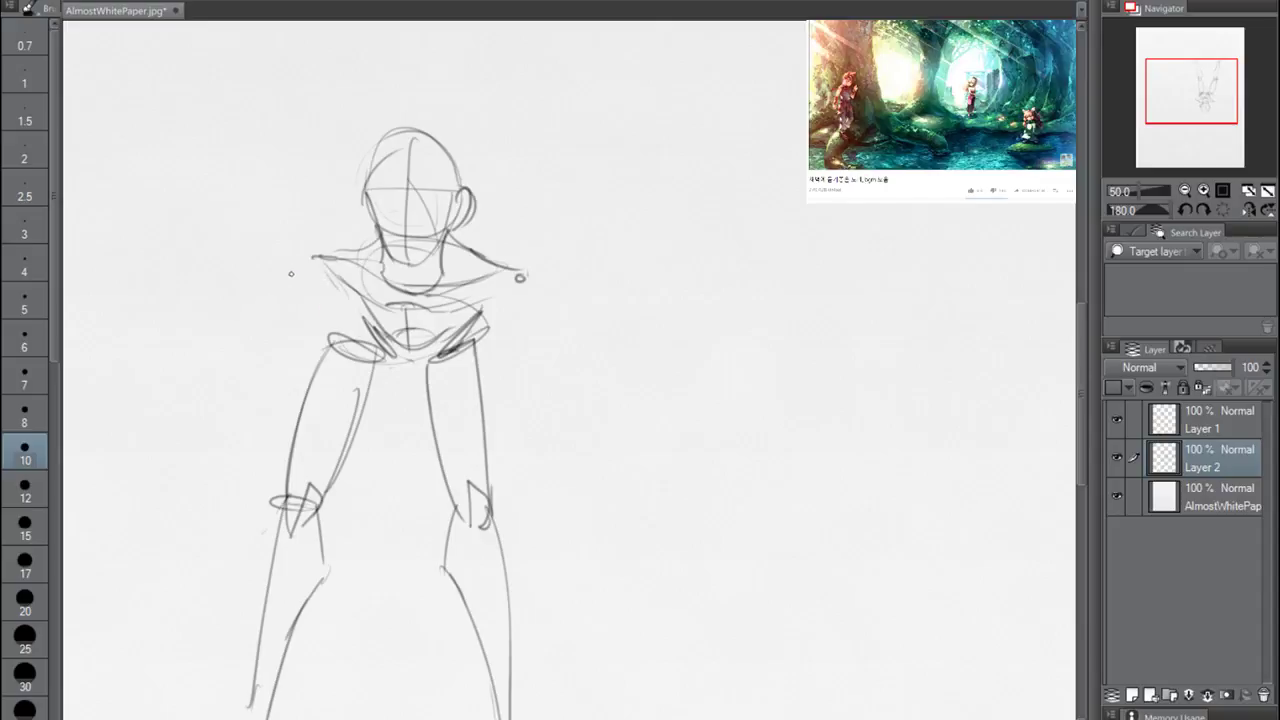
# Firm up the head outline and add a rounded shoulder form at the left end of the collarbone
pyautogui.moveTo(373, 241); pyautogui.dragTo(342, 259)
pyautogui.moveTo(367, 204)
pyautogui.mouseDown()
pyautogui.moveTo(408, 263)
pyautogui.moveTo(446, 182)
pyautogui.mouseUp()
pyautogui.moveTo(333, 251)
pyautogui.mouseDown()
pyautogui.moveTo(302, 253)
pyautogui.moveTo(345, 285)
pyautogui.moveTo(300, 250)
pyautogui.moveTo(330, 267)
pyautogui.moveTo(285, 282)
pyautogui.moveTo(334, 290)
pyautogui.moveTo(295, 279)
pyautogui.moveTo(304, 251)
pyautogui.moveTo(343, 281)
pyautogui.moveTo(309, 256)
pyautogui.moveTo(356, 242)
pyautogui.moveTo(278, 338)
pyautogui.moveTo(304, 304)
pyautogui.moveTo(276, 312)
pyautogui.moveTo(314, 312)
pyautogui.mouseUp()
pyautogui.hotkey('ctrl', 'z')
pyautogui.hotkey('ctrl', 'z')
pyautogui.hotkey('ctrl', 'z')
pyautogui.hotkey('ctrl', 'z')
pyautogui.hotkey('ctrl', 'z')
pyautogui.hotkey('ctrl', 'z')
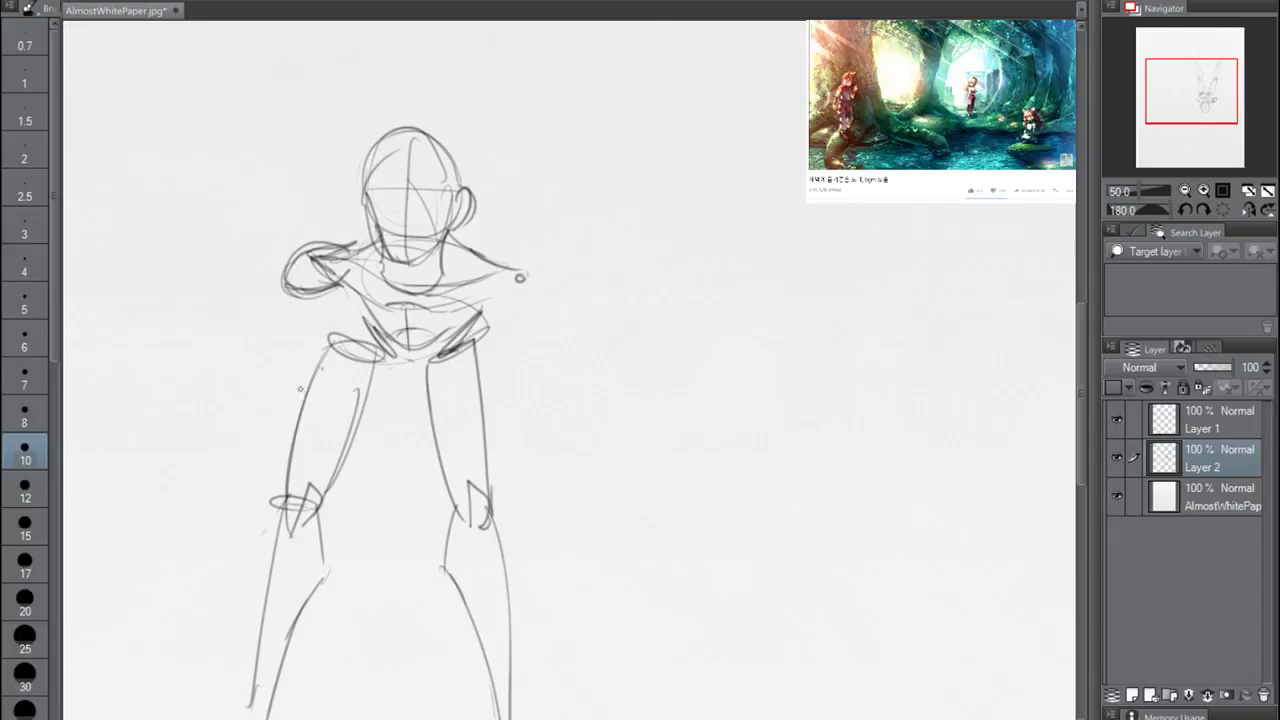
# Block in a hand resting on the left thigh and link it to the shoulder with a bent arm line
pyautogui.moveTo(302, 364); pyautogui.dragTo(296, 410)
pyautogui.moveTo(327, 388); pyautogui.dragTo(307, 415)
pyautogui.moveTo(318, 363); pyautogui.dragTo(341, 417)
pyautogui.moveTo(286, 281)
pyautogui.mouseDown()
pyautogui.moveTo(215, 347)
pyautogui.moveTo(224, 316)
pyautogui.moveTo(217, 328)
pyautogui.mouseUp()
pyautogui.hotkey('ctrl', 'z')
pyautogui.hotkey('ctrl', 'z')
pyautogui.moveTo(217, 331); pyautogui.dragTo(289, 374)
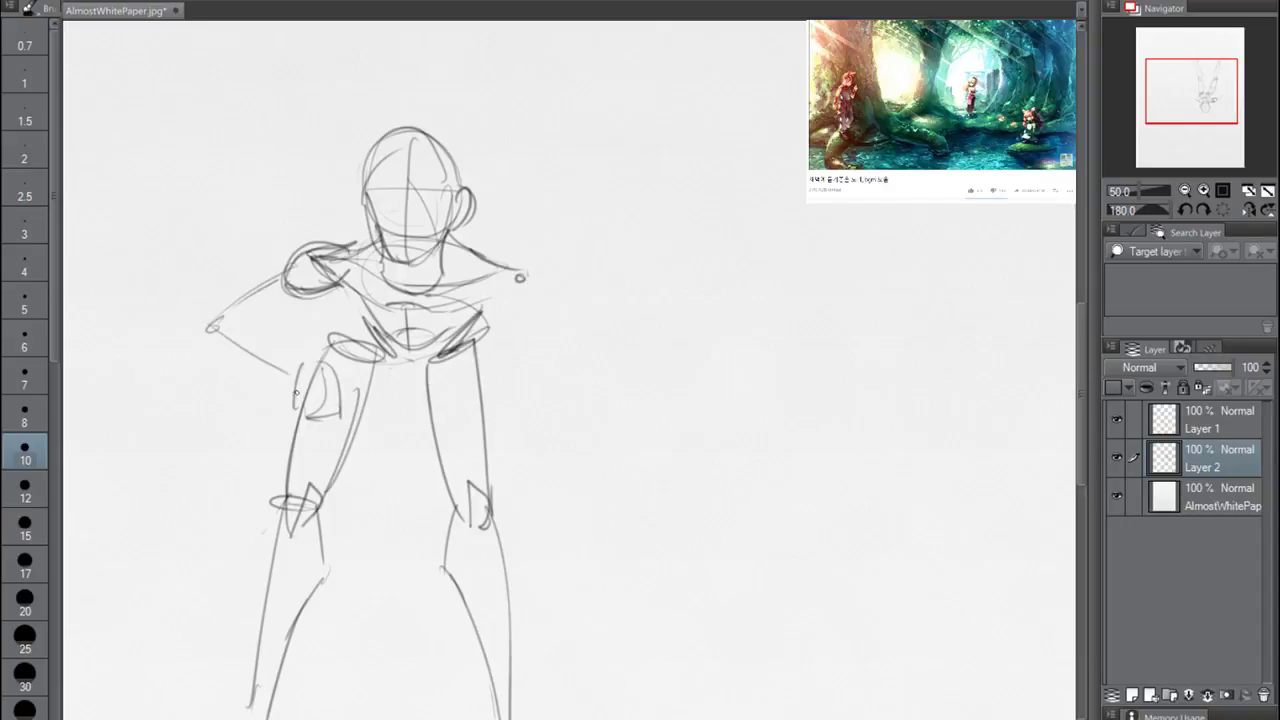
# Block in the other hand resting on the right thigh
pyautogui.moveTo(461, 381); pyautogui.dragTo(460, 411)
pyautogui.moveTo(463, 413)
pyautogui.mouseDown()
pyautogui.moveTo(498, 390)
pyautogui.moveTo(481, 373)
pyautogui.moveTo(464, 412)
pyautogui.moveTo(488, 411)
pyautogui.mouseUp()
pyautogui.hotkey('ctrl', 'z')
pyautogui.hotkey('ctrl', 'z')
pyautogui.hotkey('ctrl', 'z')
pyautogui.moveTo(465, 374)
pyautogui.mouseDown()
pyautogui.moveTo(482, 371)
pyautogui.moveTo(487, 409)
pyautogui.mouseUp()
# Draw the right shoulder, elbow and forearm down to the hand and darken the arm's contours
pyautogui.moveTo(506, 266)
pyautogui.mouseDown()
pyautogui.moveTo(550, 282)
pyautogui.moveTo(544, 318)
pyautogui.moveTo(574, 302)
pyautogui.moveTo(523, 370)
pyautogui.mouseUp()
pyautogui.moveTo(543, 320)
pyautogui.mouseDown()
pyautogui.moveTo(506, 366)
pyautogui.moveTo(514, 334)
pyautogui.moveTo(504, 388)
pyautogui.mouseUp()
pyautogui.moveTo(576, 318); pyautogui.dragTo(536, 356)
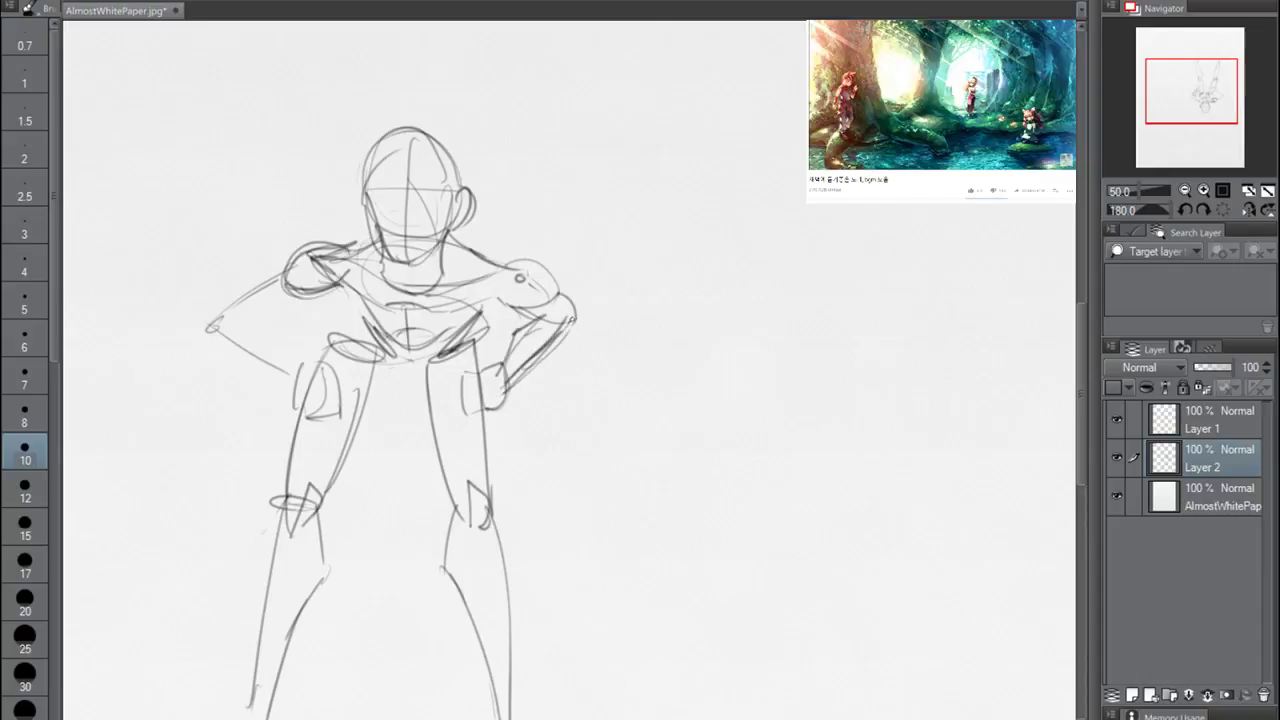
pyautogui.moveTo(532, 310)
pyautogui.mouseDown()
pyautogui.moveTo(574, 310)
pyautogui.moveTo(568, 324)
pyautogui.moveTo(529, 321)
pyautogui.moveTo(554, 312)
pyautogui.mouseUp()
pyautogui.moveTo(500, 264)
pyautogui.mouseDown()
pyautogui.moveTo(548, 282)
pyautogui.moveTo(558, 308)
pyautogui.mouseUp()
pyautogui.moveTo(540, 272)
pyautogui.mouseDown()
pyautogui.moveTo(560, 300)
pyautogui.moveTo(550, 332)
pyautogui.moveTo(500, 376)
pyautogui.mouseUp()
pyautogui.moveTo(530, 328); pyautogui.dragTo(498, 394)
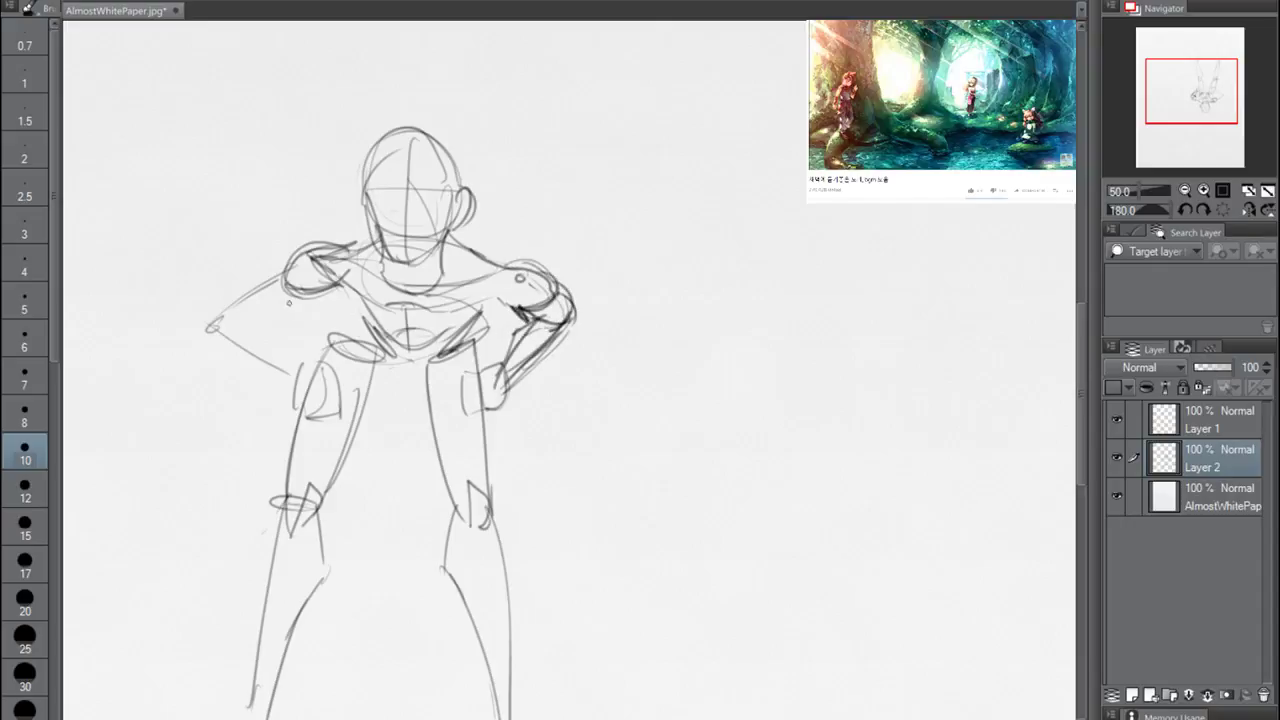
# Build up the left arm with upper arm and forearm contours and a marked elbow joint
pyautogui.moveTo(286, 262)
pyautogui.mouseDown()
pyautogui.moveTo(204, 328)
pyautogui.moveTo(236, 280)
pyautogui.mouseUp()
pyautogui.moveTo(236, 282)
pyautogui.mouseDown()
pyautogui.moveTo(200, 330)
pyautogui.moveTo(226, 314)
pyautogui.mouseUp()
pyautogui.moveTo(292, 288)
pyautogui.mouseDown()
pyautogui.moveTo(204, 334)
pyautogui.moveTo(200, 322)
pyautogui.moveTo(294, 376)
pyautogui.mouseUp()
pyautogui.moveTo(222, 308); pyautogui.dragTo(298, 386)
pyautogui.moveTo(254, 338); pyautogui.dragTo(306, 386)
pyautogui.moveTo(222, 310); pyautogui.dragTo(240, 332)
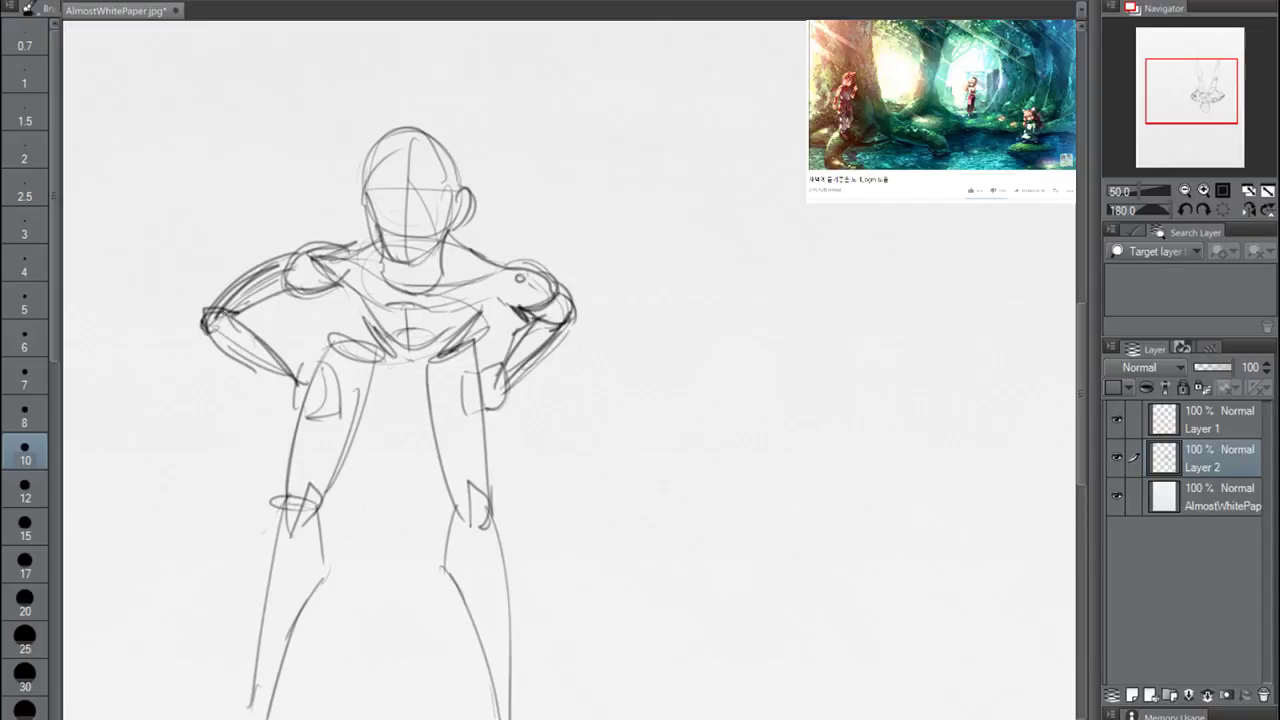
# Darken the lower chest curve and the collarbone lines between the two shoulders
pyautogui.moveTo(320, 291); pyautogui.dragTo(394, 336)
pyautogui.moveTo(352, 318)
pyautogui.mouseDown()
pyautogui.moveTo(412, 333)
pyautogui.moveTo(398, 334)
pyautogui.mouseUp()
pyautogui.moveTo(312, 292)
pyautogui.mouseDown()
pyautogui.moveTo(384, 334)
pyautogui.moveTo(456, 334)
pyautogui.mouseUp()
pyautogui.moveTo(520, 308)
pyautogui.mouseDown()
pyautogui.moveTo(420, 336)
pyautogui.moveTo(402, 335)
pyautogui.moveTo(392, 304)
pyautogui.mouseUp()
pyautogui.moveTo(330, 275)
pyautogui.mouseDown()
pyautogui.moveTo(398, 308)
pyautogui.moveTo(376, 288)
pyautogui.mouseUp()
pyautogui.moveTo(428, 307); pyautogui.dragTo(524, 280)
pyautogui.moveTo(356, 310); pyautogui.dragTo(430, 294)
# Draw the trapezius slopes from the neck to both shoulders with darker lines
pyautogui.moveTo(322, 256); pyautogui.dragTo(354, 240)
pyautogui.moveTo(318, 250); pyautogui.dragTo(380, 238)
pyautogui.moveTo(330, 254)
pyautogui.mouseDown()
pyautogui.moveTo(378, 238)
pyautogui.moveTo(360, 262)
pyautogui.mouseUp()
pyautogui.moveTo(446, 226)
pyautogui.mouseDown()
pyautogui.moveTo(510, 272)
pyautogui.moveTo(444, 262)
pyautogui.mouseUp()
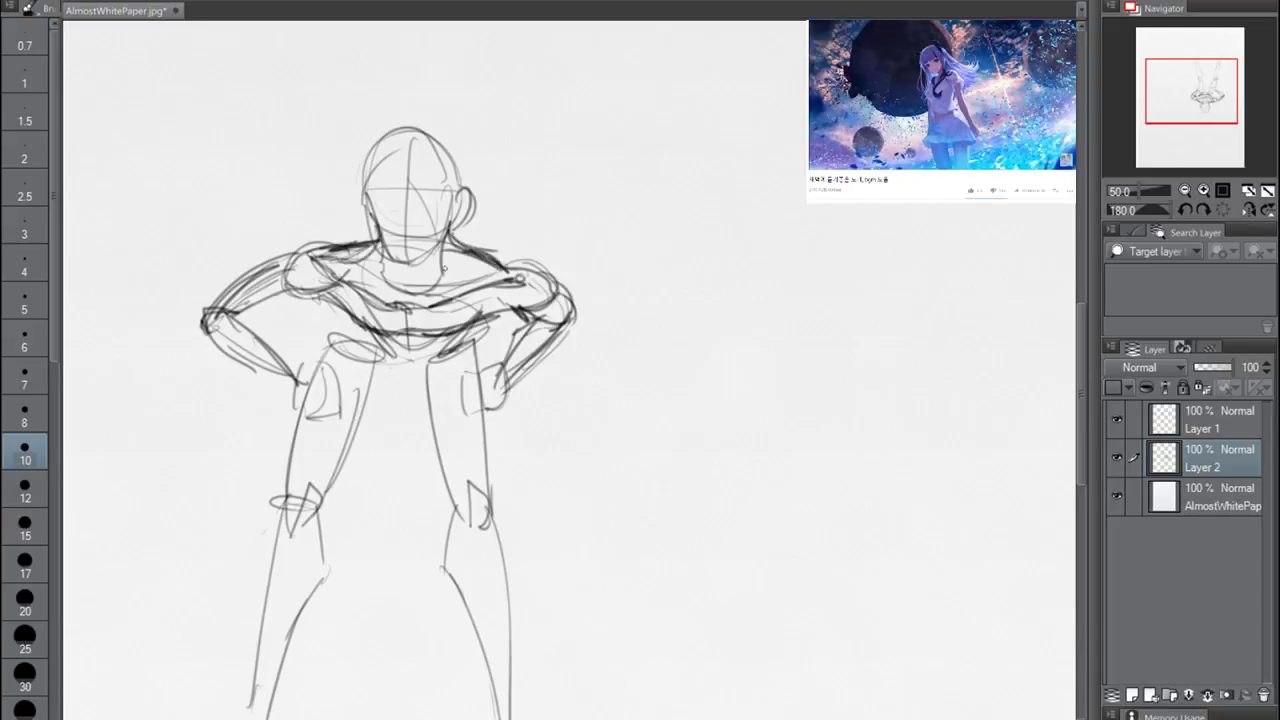
pyautogui.moveTo(338, 252); pyautogui.dragTo(374, 238)
pyautogui.moveTo(380, 218)
pyautogui.mouseDown()
pyautogui.moveTo(344, 250)
pyautogui.moveTo(346, 287)
pyautogui.mouseUp()
pyautogui.moveTo(370, 250); pyautogui.dragTo(343, 282)
pyautogui.moveTo(368, 243); pyautogui.dragTo(316, 268)
pyautogui.moveTo(442, 250)
pyautogui.mouseDown()
pyautogui.moveTo(486, 284)
pyautogui.moveTo(510, 273)
pyautogui.mouseUp()
# Draw the neck muscles converging in a V at the collarbones and add the chest's short centre line
pyautogui.moveTo(378, 250); pyautogui.dragTo(416, 310)
pyautogui.moveTo(444, 238); pyautogui.dragTo(412, 306)
pyautogui.moveTo(380, 250)
pyautogui.mouseDown()
pyautogui.moveTo(400, 306)
pyautogui.moveTo(488, 279)
pyautogui.mouseUp()
pyautogui.moveTo(404, 306); pyautogui.dragTo(406, 334)
# Strengthen the ribcage underside and draw the torso sides running down to the tops of the thighs
pyautogui.moveTo(334, 304)
pyautogui.mouseDown()
pyautogui.moveTo(374, 350)
pyautogui.moveTo(438, 350)
pyautogui.moveTo(398, 362)
pyautogui.moveTo(428, 368)
pyautogui.moveTo(436, 350)
pyautogui.mouseUp()
pyautogui.moveTo(489, 314); pyautogui.dragTo(458, 352)
pyautogui.moveTo(334, 306); pyautogui.dragTo(320, 370)
pyautogui.hotkey('ctrl', 'z')
pyautogui.moveTo(334, 306); pyautogui.dragTo(318, 372)
pyautogui.moveTo(340, 302); pyautogui.dragTo(318, 358)
pyautogui.hotkey('ctrl', 'z')
pyautogui.moveTo(341, 314); pyautogui.dragTo(317, 357)
pyautogui.moveTo(340, 311); pyautogui.dragTo(317, 363)
pyautogui.moveTo(480, 330); pyautogui.dragTo(478, 370)
pyautogui.moveTo(340, 352)
pyautogui.mouseDown()
pyautogui.moveTo(330, 358)
pyautogui.moveTo(426, 376)
pyautogui.moveTo(478, 336)
pyautogui.mouseUp()
# Go over the inner and outer contours of both thighs with darker lines down to the knees
pyautogui.moveTo(390, 370)
pyautogui.mouseDown()
pyautogui.moveTo(326, 354)
pyautogui.moveTo(308, 364)
pyautogui.moveTo(376, 374)
pyautogui.moveTo(284, 494)
pyautogui.mouseUp()
pyautogui.moveTo(380, 374); pyautogui.dragTo(306, 502)
pyautogui.moveTo(310, 370); pyautogui.dragTo(282, 516)
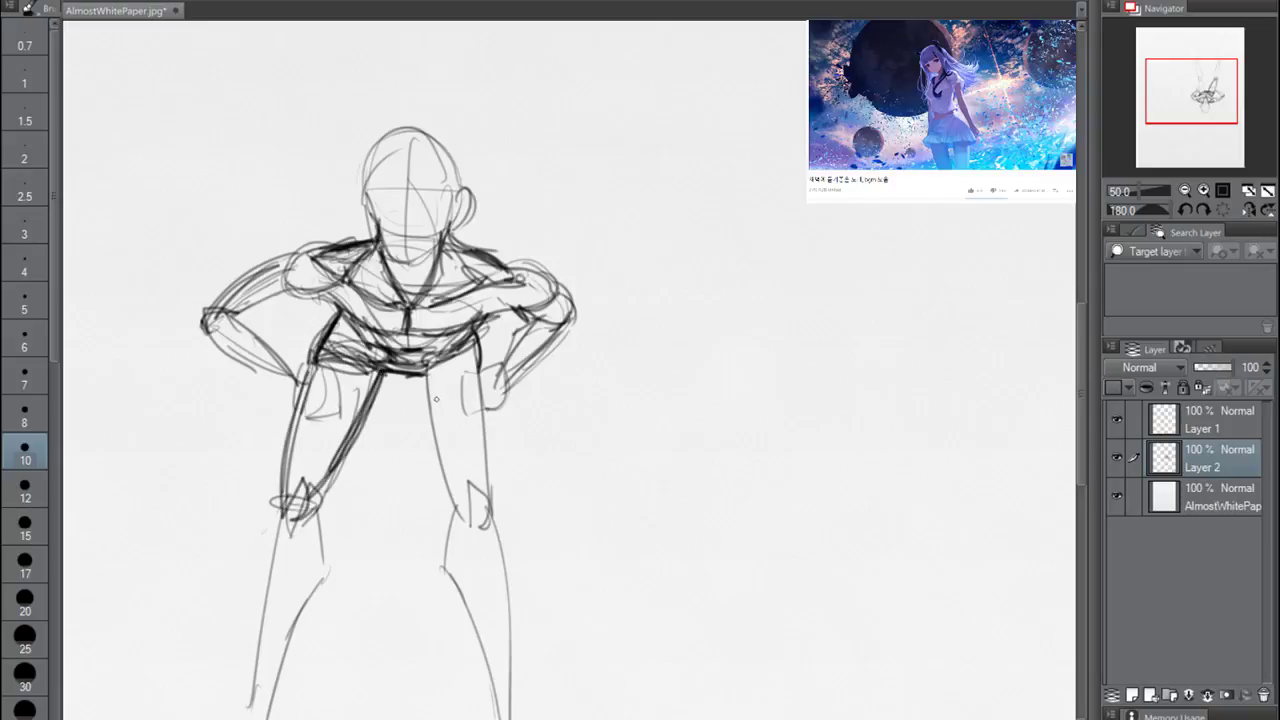
pyautogui.moveTo(424, 364); pyautogui.dragTo(432, 452)
pyautogui.moveTo(488, 320); pyautogui.dragTo(491, 500)
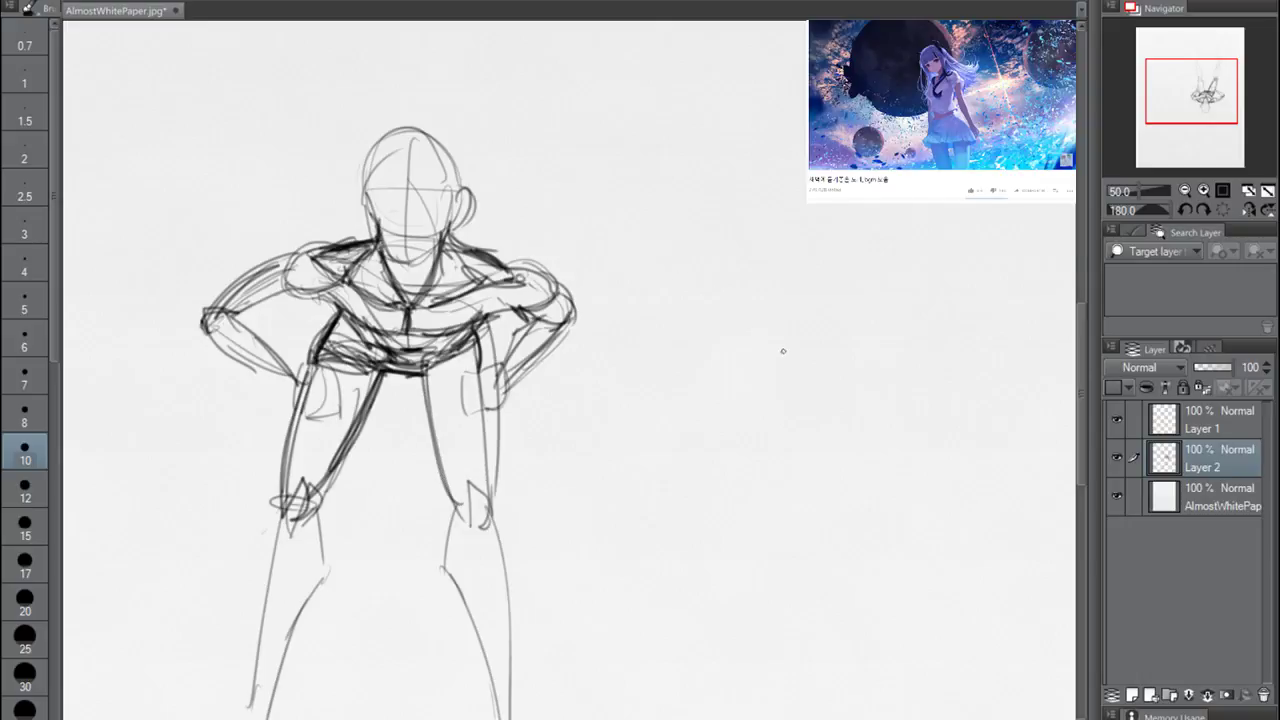
# Start a side view of the bent-over pose with a back-and-leg gesture line and a crossing hip line
pyautogui.moveTo(678, 438); pyautogui.dragTo(850, 218)
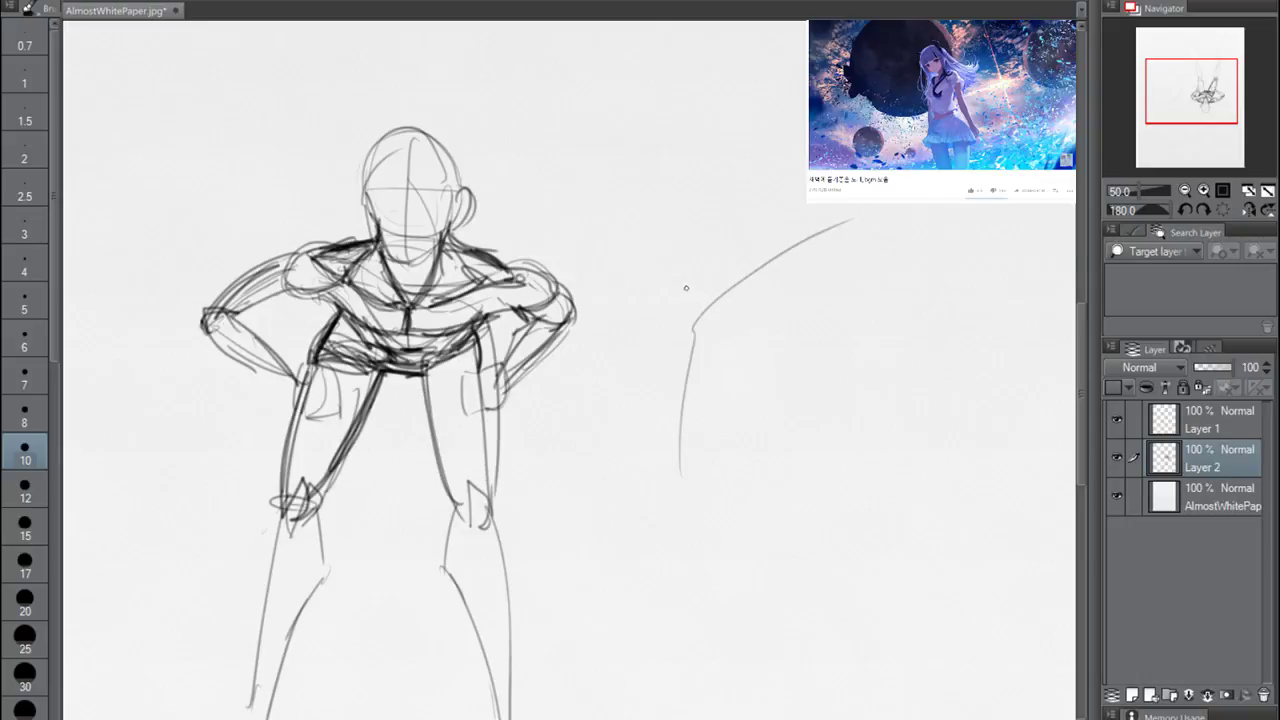
pyautogui.moveTo(698, 276); pyautogui.dragTo(744, 352)
pyautogui.moveTo(852, 206)
pyautogui.mouseDown()
pyautogui.moveTo(824, 234)
pyautogui.moveTo(858, 214)
pyautogui.moveTo(870, 224)
pyautogui.moveTo(818, 231)
pyautogui.moveTo(850, 205)
pyautogui.moveTo(858, 223)
pyautogui.moveTo(788, 234)
pyautogui.moveTo(790, 282)
pyautogui.moveTo(834, 227)
pyautogui.moveTo(816, 232)
pyautogui.moveTo(829, 247)
pyautogui.moveTo(853, 241)
pyautogui.moveTo(829, 249)
pyautogui.mouseUp()
pyautogui.hotkey('ctrl', 'z')
pyautogui.hotkey('ctrl', 'z')
pyautogui.hotkey('ctrl', 'z')
pyautogui.hotkey('ctrl', 'z')
# Draw the side figure's head, neck and shoulder at the upper end of the ribcage oval
pyautogui.moveTo(883, 211)
pyautogui.mouseDown()
pyautogui.moveTo(877, 239)
pyautogui.moveTo(854, 232)
pyautogui.moveTo(876, 238)
pyautogui.moveTo(838, 248)
pyautogui.mouseUp()
pyautogui.moveTo(846, 240); pyautogui.dragTo(814, 260)
pyautogui.moveTo(838, 228); pyautogui.dragTo(812, 242)
pyautogui.moveTo(846, 220); pyautogui.dragTo(812, 258)
pyautogui.moveTo(838, 226)
pyautogui.mouseDown()
pyautogui.moveTo(816, 262)
pyautogui.moveTo(832, 250)
pyautogui.moveTo(800, 232)
pyautogui.moveTo(782, 246)
pyautogui.moveTo(806, 246)
pyautogui.mouseUp()
pyautogui.moveTo(814, 246)
pyautogui.mouseDown()
pyautogui.moveTo(792, 236)
pyautogui.moveTo(840, 217)
pyautogui.mouseUp()
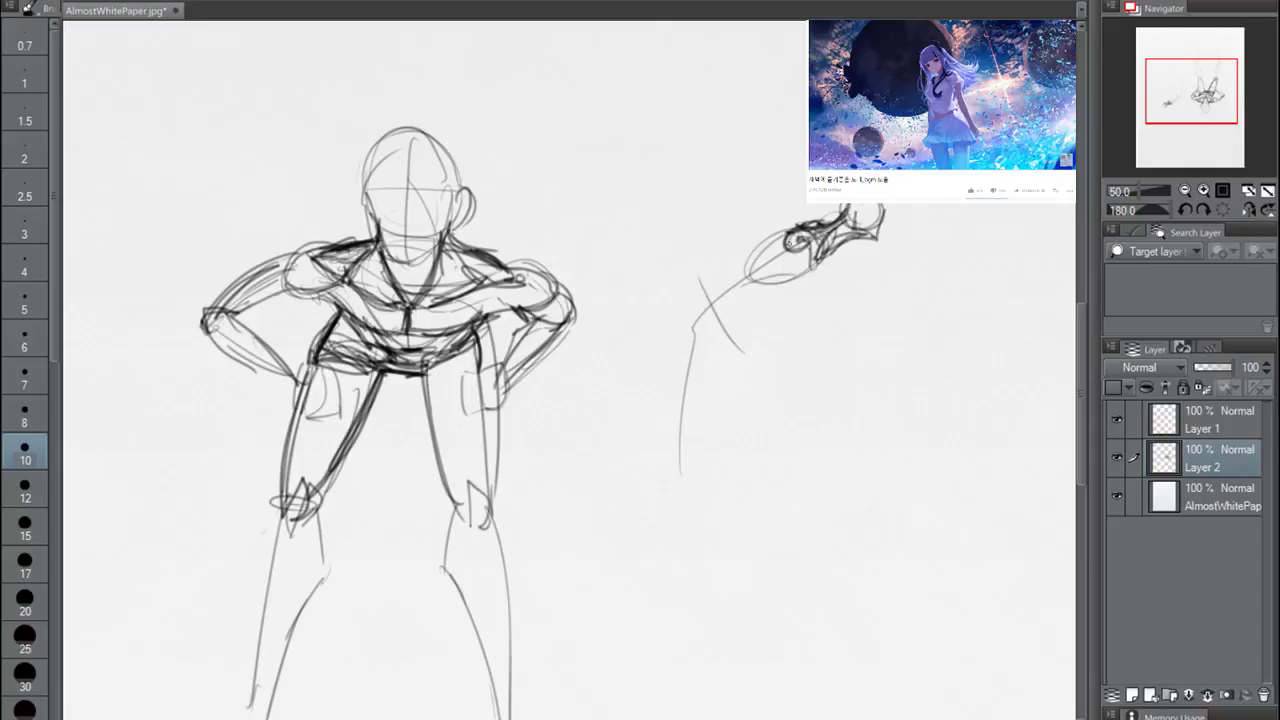
# Draw the side figure's pelvis as a circle where the back line meets the leg line
pyautogui.moveTo(726, 296)
pyautogui.mouseDown()
pyautogui.moveTo(737, 277)
pyautogui.moveTo(728, 316)
pyautogui.mouseUp()
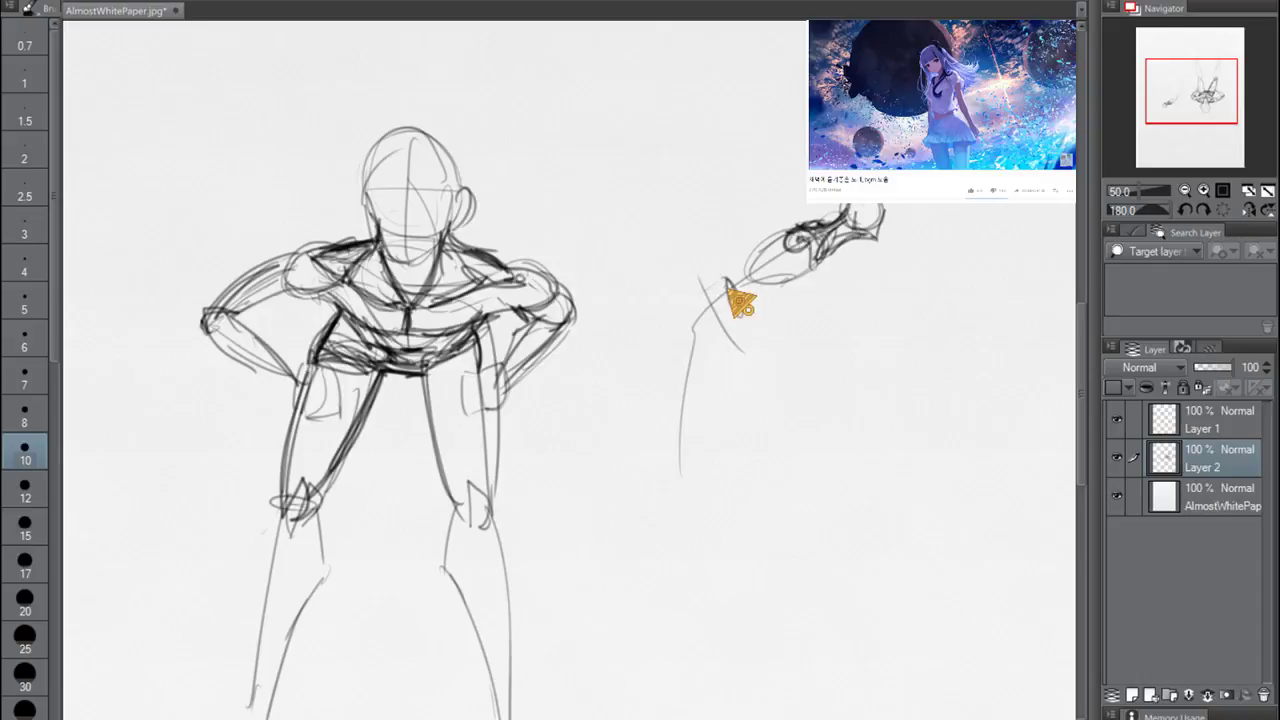
pyautogui.hotkey('ctrl', 'z')
pyautogui.moveTo(727, 280); pyautogui.dragTo(724, 318)
pyautogui.moveTo(736, 298)
pyautogui.mouseDown()
pyautogui.moveTo(732, 267)
pyautogui.moveTo(726, 304)
pyautogui.moveTo(727, 272)
pyautogui.moveTo(724, 304)
pyautogui.moveTo(703, 321)
pyautogui.mouseUp()
pyautogui.hotkey('ctrl', 'z')
pyautogui.hotkey('ctrl', 'z')
pyautogui.moveTo(724, 272)
pyautogui.mouseDown()
pyautogui.moveTo(691, 308)
pyautogui.moveTo(714, 316)
pyautogui.moveTo(711, 304)
pyautogui.mouseUp()
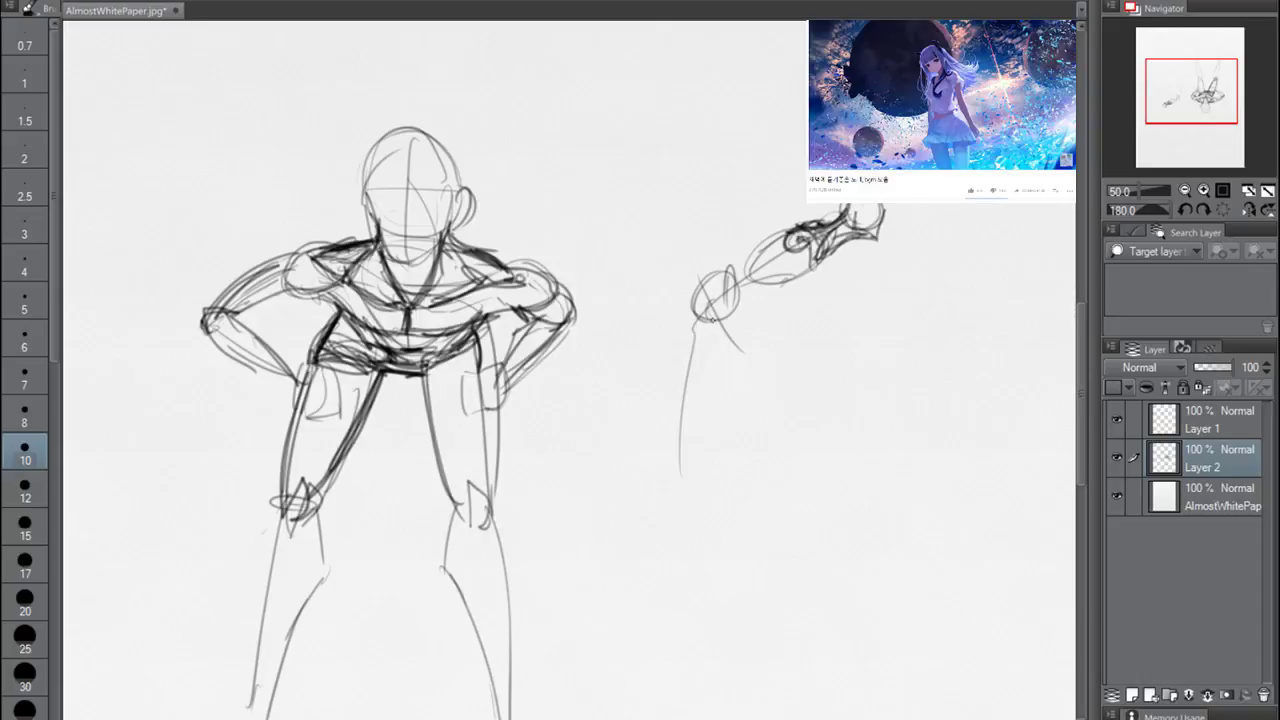
# Draw the side figure's two legs with knees and feet, and a bent arm with its hand on the thigh
pyautogui.moveTo(719, 305)
pyautogui.mouseDown()
pyautogui.moveTo(700, 544)
pyautogui.moveTo(713, 532)
pyautogui.mouseUp()
pyautogui.moveTo(699, 525)
pyautogui.mouseDown()
pyautogui.moveTo(697, 549)
pyautogui.moveTo(745, 552)
pyautogui.mouseUp()
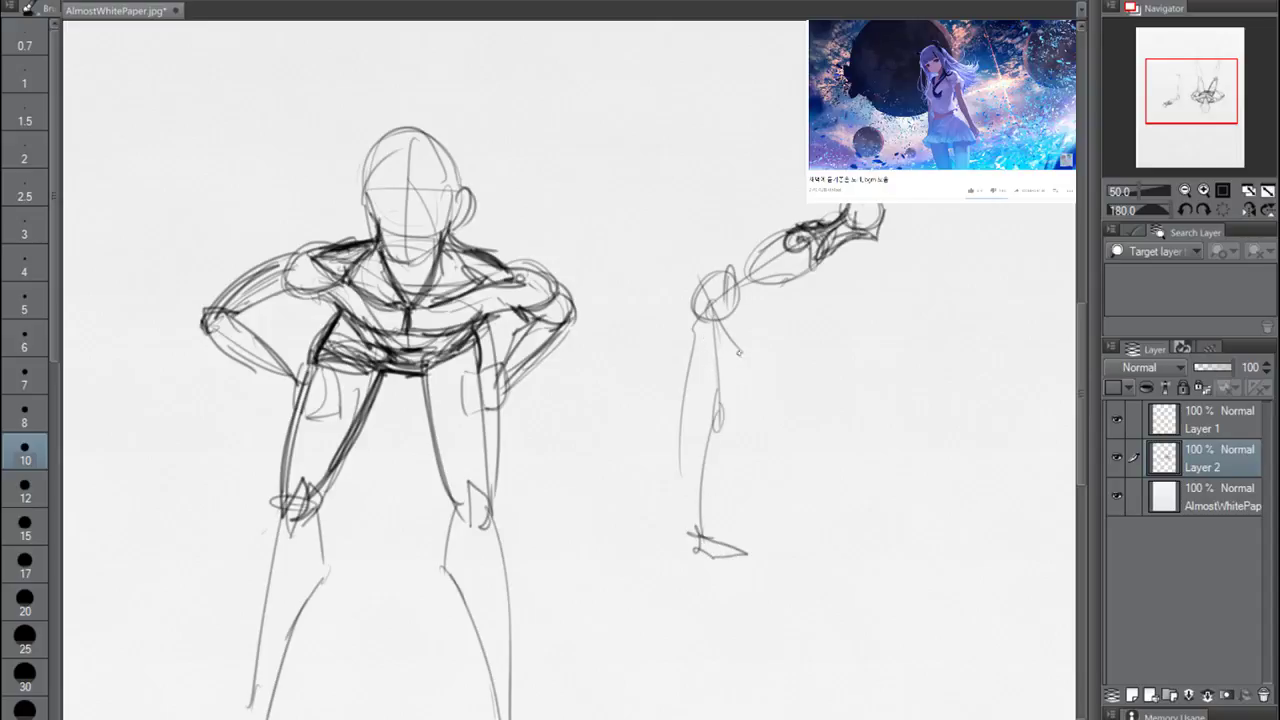
pyautogui.moveTo(704, 331); pyautogui.dragTo(686, 446)
pyautogui.moveTo(690, 398)
pyautogui.mouseDown()
pyautogui.moveTo(662, 494)
pyautogui.moveTo(666, 536)
pyautogui.moveTo(695, 548)
pyautogui.mouseUp()
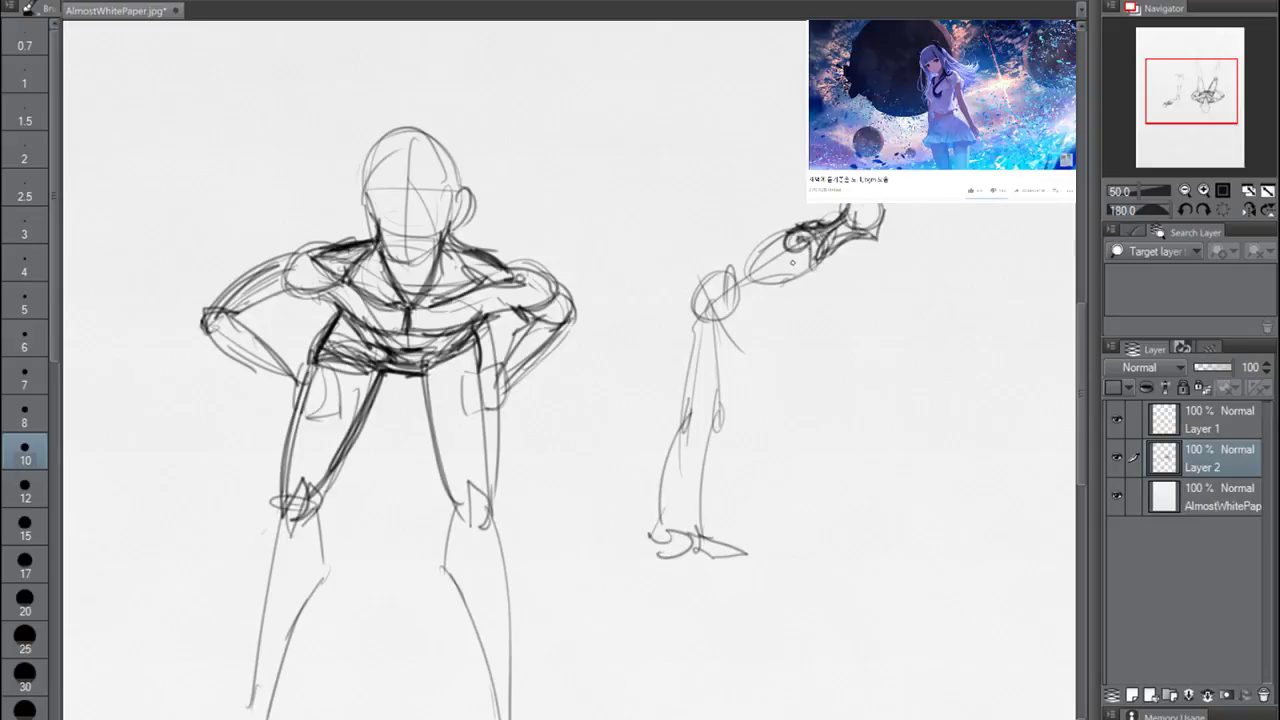
pyautogui.moveTo(713, 344)
pyautogui.mouseDown()
pyautogui.moveTo(716, 386)
pyautogui.moveTo(742, 360)
pyautogui.moveTo(708, 358)
pyautogui.mouseUp()
pyautogui.moveTo(795, 238)
pyautogui.mouseDown()
pyautogui.moveTo(682, 262)
pyautogui.moveTo(760, 238)
pyautogui.moveTo(710, 256)
pyautogui.moveTo(722, 352)
pyautogui.mouseUp()
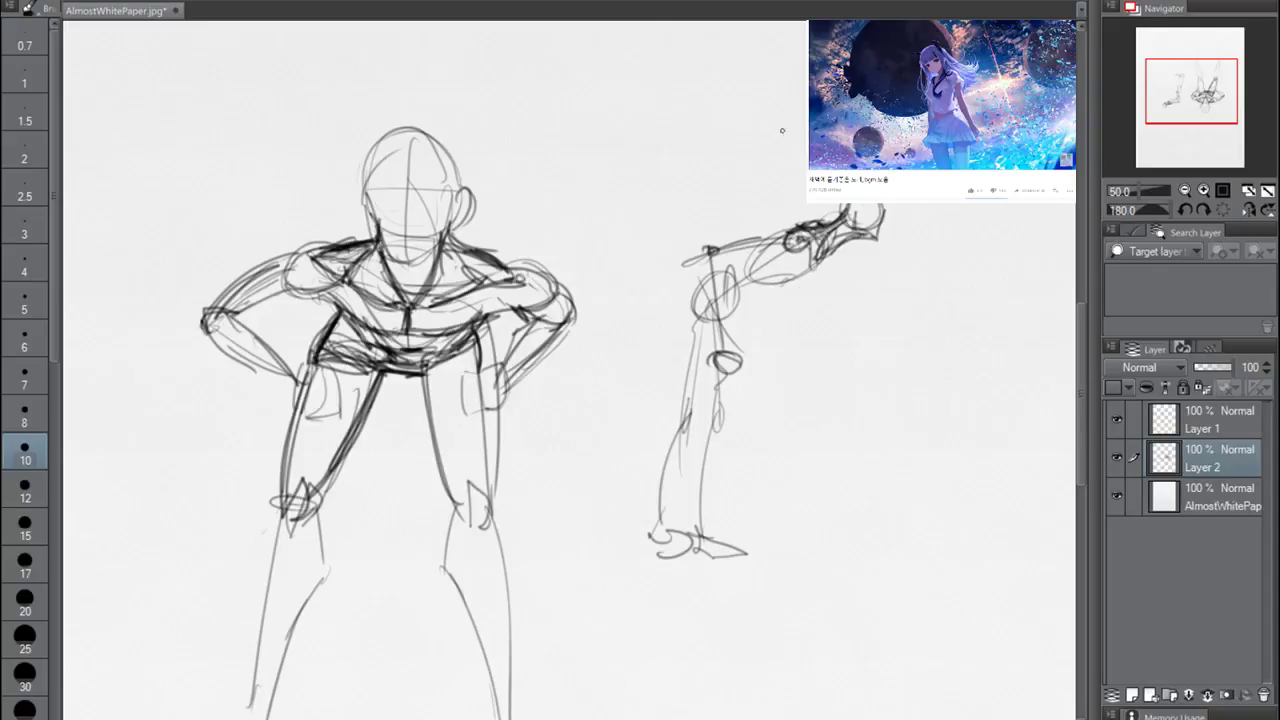
# Strengthen the front figure's head and jaw outline and mark the eye line and mouth
pyautogui.moveTo(1205, 100)
pyautogui.mouseDown()
pyautogui.moveTo(1225, 98)
pyautogui.moveTo(1207, 93)
pyautogui.moveTo(1211, 103)
pyautogui.mouseUp()
pyautogui.moveTo(464, 232)
pyautogui.mouseDown()
pyautogui.moveTo(528, 200)
pyautogui.moveTo(546, 256)
pyautogui.mouseUp()
pyautogui.moveTo(520, 212); pyautogui.dragTo(546, 258)
pyautogui.moveTo(464, 262)
pyautogui.mouseDown()
pyautogui.moveTo(526, 206)
pyautogui.moveTo(548, 256)
pyautogui.moveTo(500, 268)
pyautogui.moveTo(552, 272)
pyautogui.moveTo(496, 323)
pyautogui.mouseUp()
pyautogui.moveTo(546, 270); pyautogui.dragTo(492, 327)
pyautogui.moveTo(492, 306); pyautogui.dragTo(510, 305)
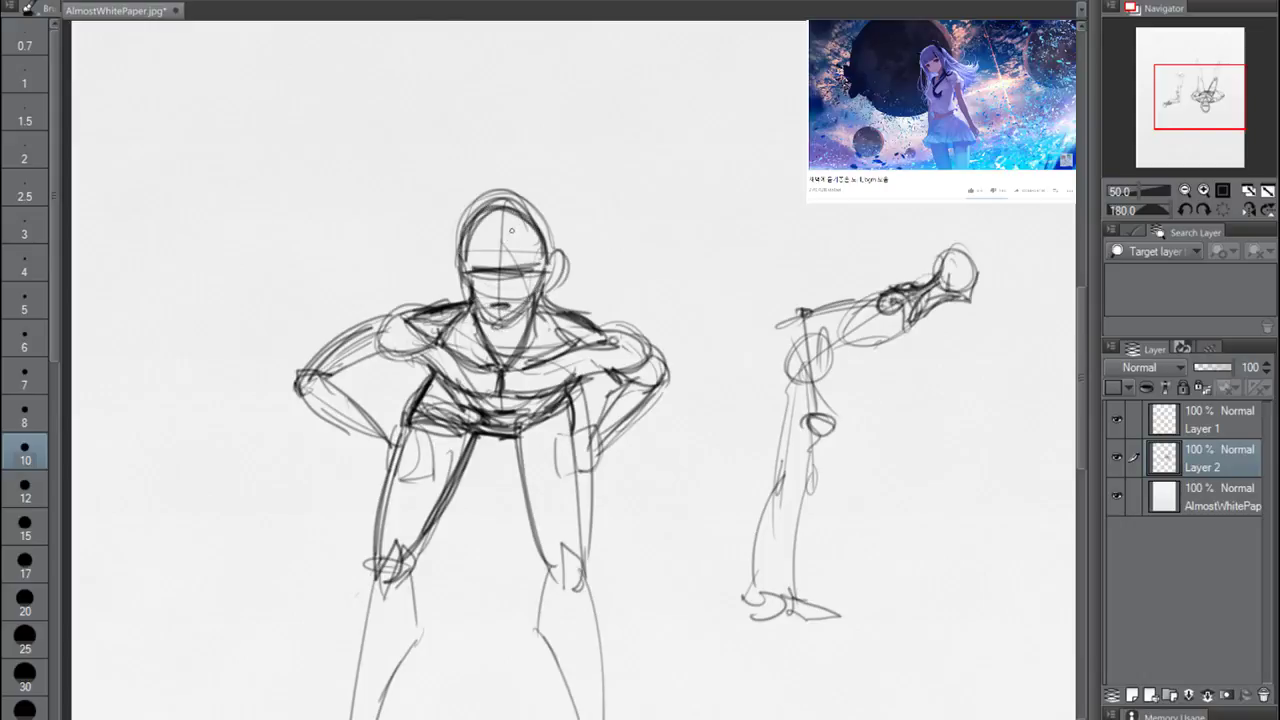
# Clear the sketches from Layer 2 and start a new figure with a curved gesture line, round head and jaw
pyautogui.click(222, 4)
pyautogui.moveTo(576, 118); pyautogui.dragTo(431, 552)
pyautogui.moveTo(455, 249)
pyautogui.mouseDown()
pyautogui.moveTo(531, 229)
pyautogui.moveTo(466, 177)
pyautogui.moveTo(478, 202)
pyautogui.moveTo(416, 176)
pyautogui.mouseUp()
pyautogui.moveTo(487, 198)
pyautogui.mouseDown()
pyautogui.moveTo(544, 166)
pyautogui.moveTo(456, 154)
pyautogui.moveTo(494, 87)
pyautogui.moveTo(527, 122)
pyautogui.moveTo(493, 122)
pyautogui.moveTo(489, 92)
pyautogui.moveTo(503, 178)
pyautogui.moveTo(464, 130)
pyautogui.moveTo(483, 103)
pyautogui.moveTo(474, 149)
pyautogui.moveTo(445, 148)
pyautogui.moveTo(471, 200)
pyautogui.moveTo(506, 177)
pyautogui.mouseUp()
pyautogui.moveTo(494, 192); pyautogui.dragTo(466, 192)
pyautogui.moveTo(446, 130)
pyautogui.mouseDown()
pyautogui.moveTo(458, 172)
pyautogui.moveTo(475, 211)
pyautogui.mouseUp()
pyautogui.moveTo(506, 170); pyautogui.dragTo(481, 204)
# Draw the new figure's shoulder ends, the torso centre line and both breasts over the ribcage oval
pyautogui.moveTo(452, 146)
pyautogui.mouseDown()
pyautogui.moveTo(450, 170)
pyautogui.moveTo(406, 175)
pyautogui.mouseUp()
pyautogui.moveTo(510, 174); pyautogui.dragTo(547, 168)
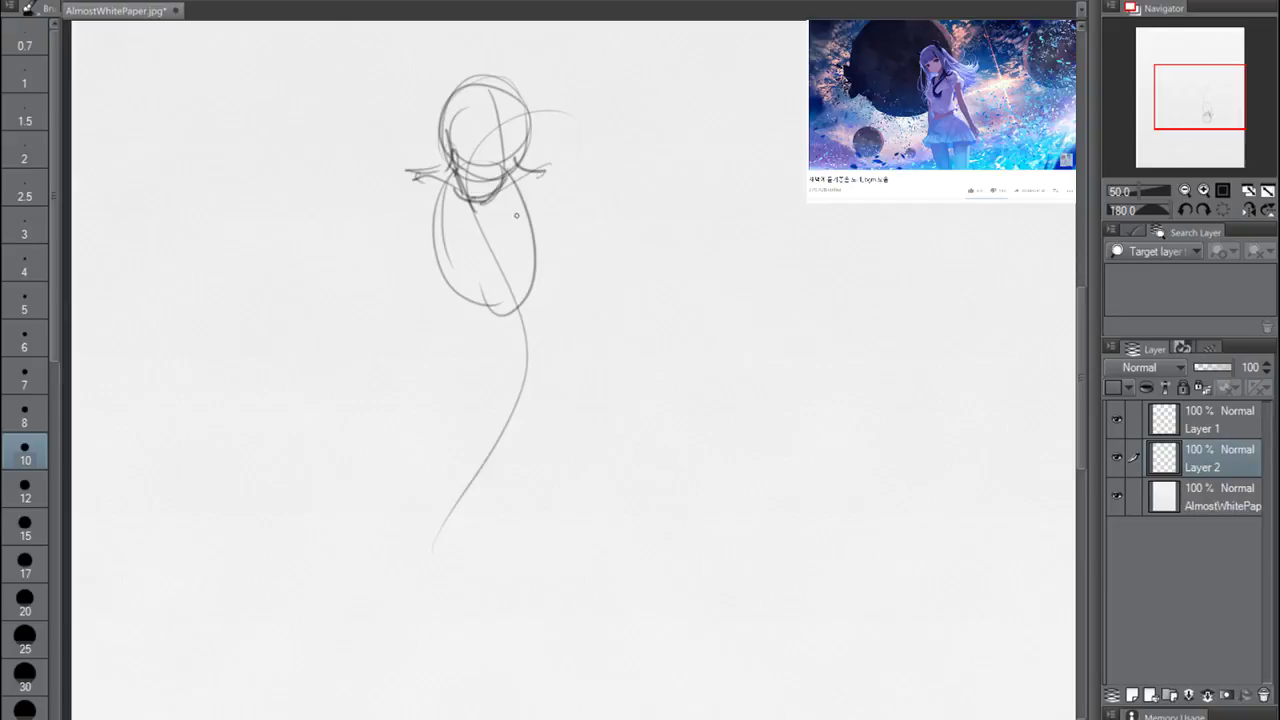
pyautogui.moveTo(476, 194); pyautogui.dragTo(515, 325)
pyautogui.moveTo(506, 244)
pyautogui.mouseDown()
pyautogui.moveTo(463, 306)
pyautogui.moveTo(506, 235)
pyautogui.moveTo(533, 272)
pyautogui.moveTo(481, 293)
pyautogui.mouseUp()
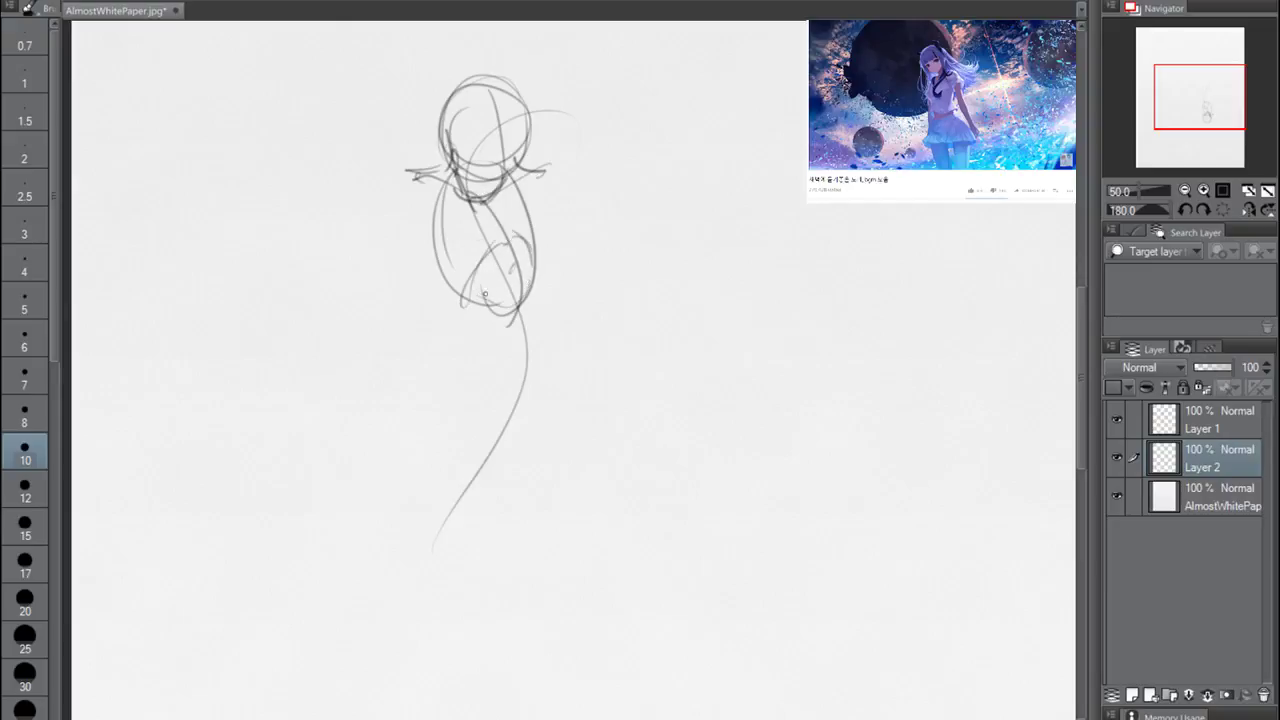
pyautogui.moveTo(414, 172); pyautogui.dragTo(345, 387)
pyautogui.hotkey('ctrl', 'z')
pyautogui.moveTo(440, 226); pyautogui.dragTo(472, 286)
# Sketch the left arm reaching outward to a small hand and the right arm bent upward with a raised hand
pyautogui.moveTo(405, 179); pyautogui.dragTo(352, 238)
pyautogui.moveTo(312, 303); pyautogui.dragTo(384, 286)
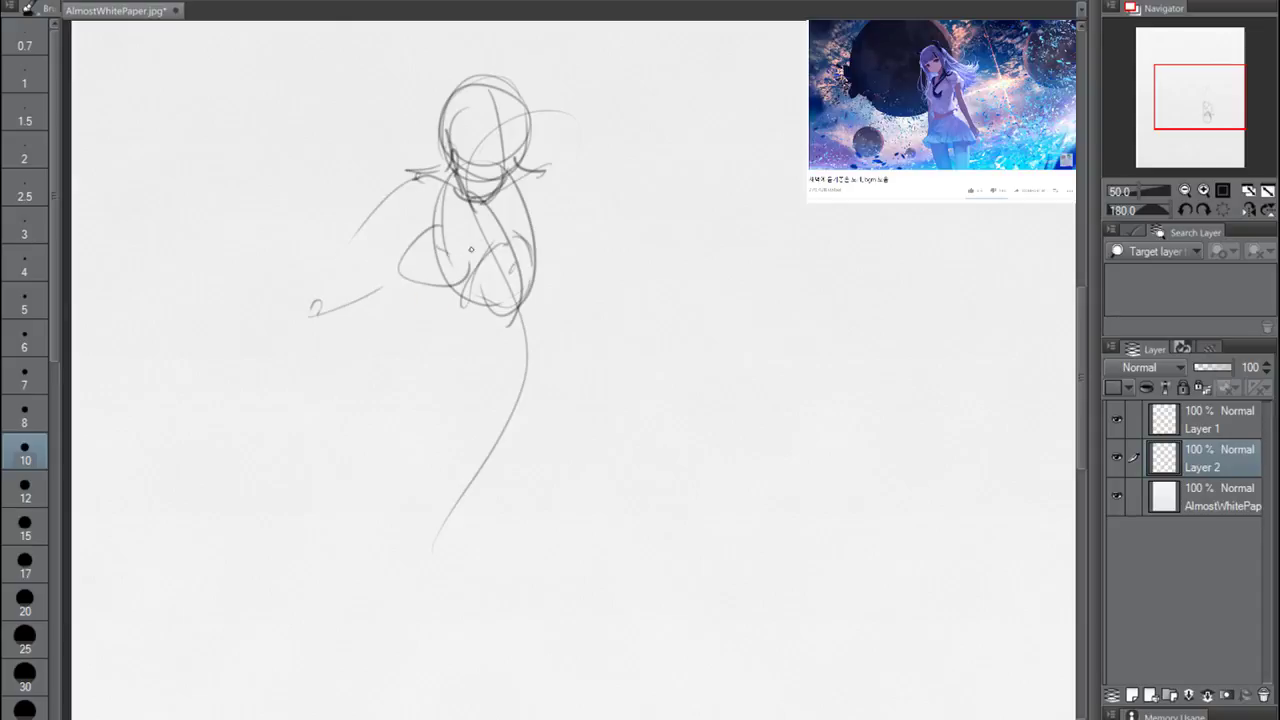
pyautogui.moveTo(543, 170)
pyautogui.mouseDown()
pyautogui.moveTo(598, 257)
pyautogui.moveTo(633, 155)
pyautogui.moveTo(662, 135)
pyautogui.moveTo(624, 162)
pyautogui.mouseUp()
# Draw the pelvis below the ribcage as a tilted waist ellipse with sides tapering to the crotch
pyautogui.moveTo(522, 347)
pyautogui.mouseDown()
pyautogui.moveTo(568, 328)
pyautogui.moveTo(500, 338)
pyautogui.mouseUp()
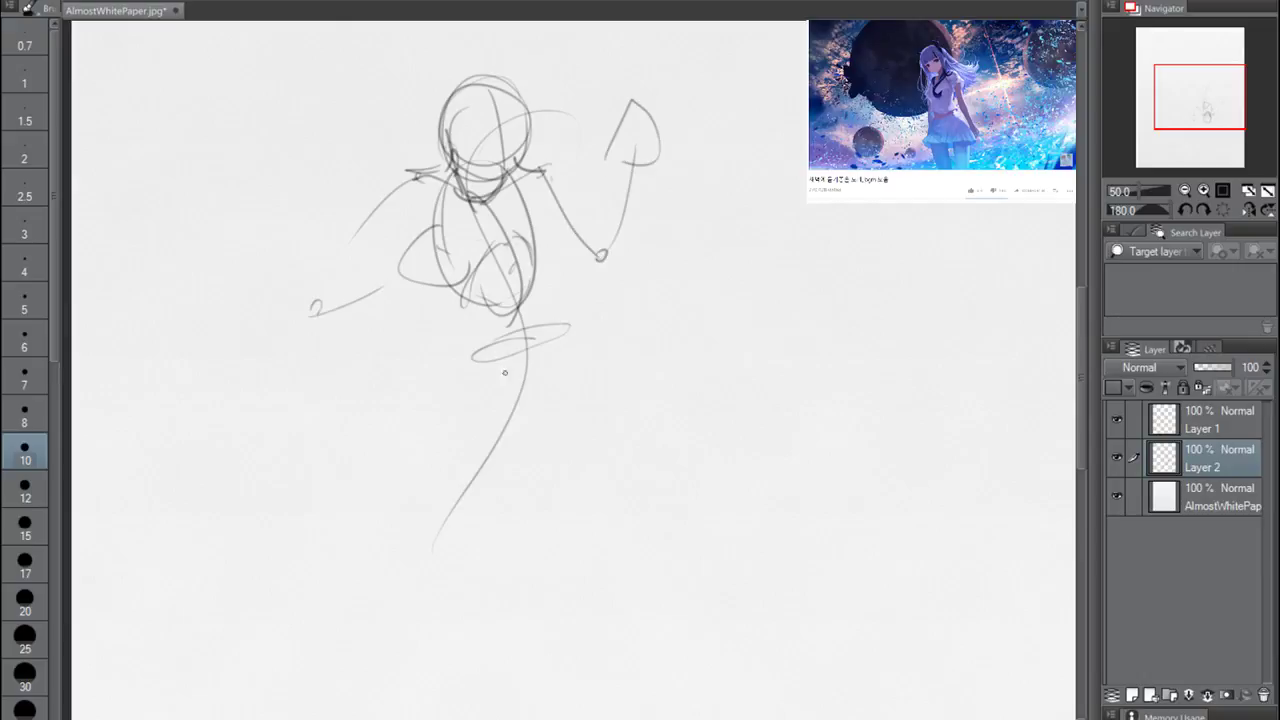
pyautogui.moveTo(568, 398); pyautogui.dragTo(520, 414)
pyautogui.moveTo(474, 360); pyautogui.dragTo(522, 396)
pyautogui.moveTo(575, 345); pyautogui.dragTo(562, 391)
pyautogui.moveTo(467, 362); pyautogui.dragTo(522, 408)
# Draw the forward leg with a full thigh, a rounded knee and a lower leg running downward
pyautogui.moveTo(332, 538); pyautogui.dragTo(362, 443)
pyautogui.moveTo(419, 477); pyautogui.dragTo(365, 562)
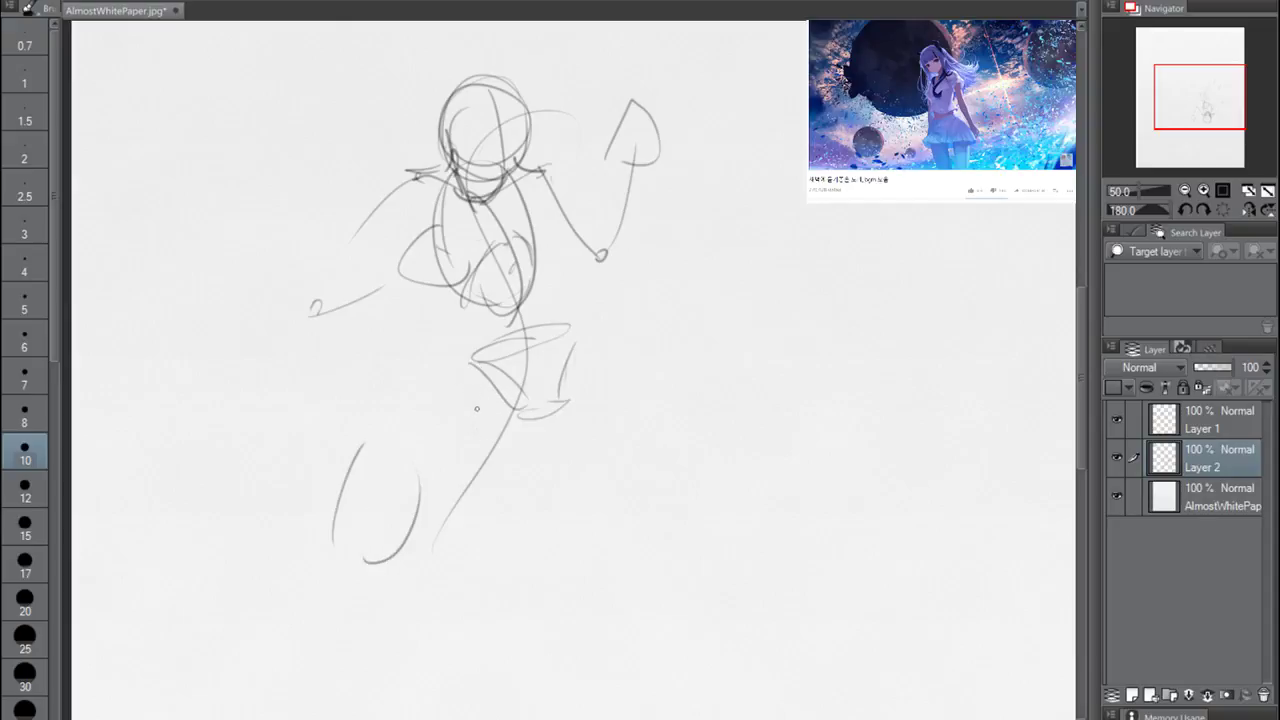
pyautogui.moveTo(514, 421); pyautogui.dragTo(520, 438)
pyautogui.moveTo(458, 355)
pyautogui.mouseDown()
pyautogui.moveTo(532, 452)
pyautogui.moveTo(418, 541)
pyautogui.moveTo(404, 400)
pyautogui.moveTo(362, 446)
pyautogui.mouseUp()
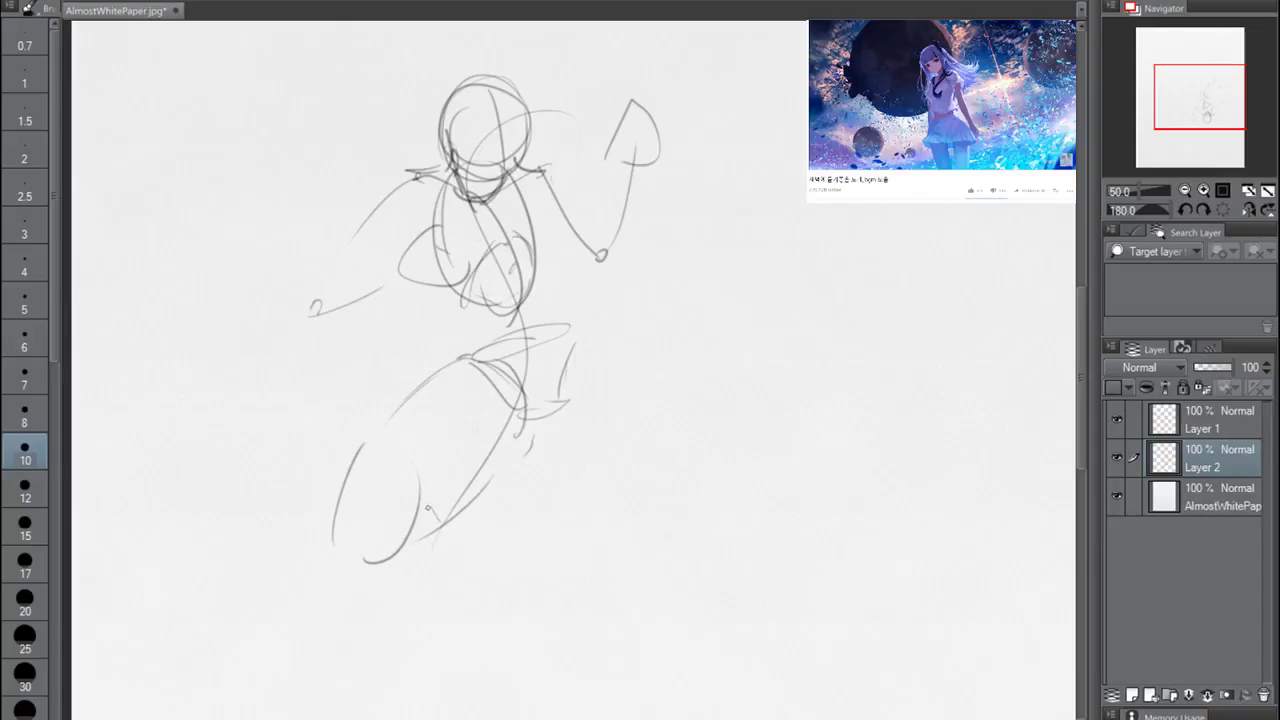
pyautogui.moveTo(353, 494)
pyautogui.mouseDown()
pyautogui.moveTo(442, 514)
pyautogui.moveTo(441, 662)
pyautogui.moveTo(406, 718)
pyautogui.mouseUp()
pyautogui.moveTo(321, 546); pyautogui.dragTo(315, 718)
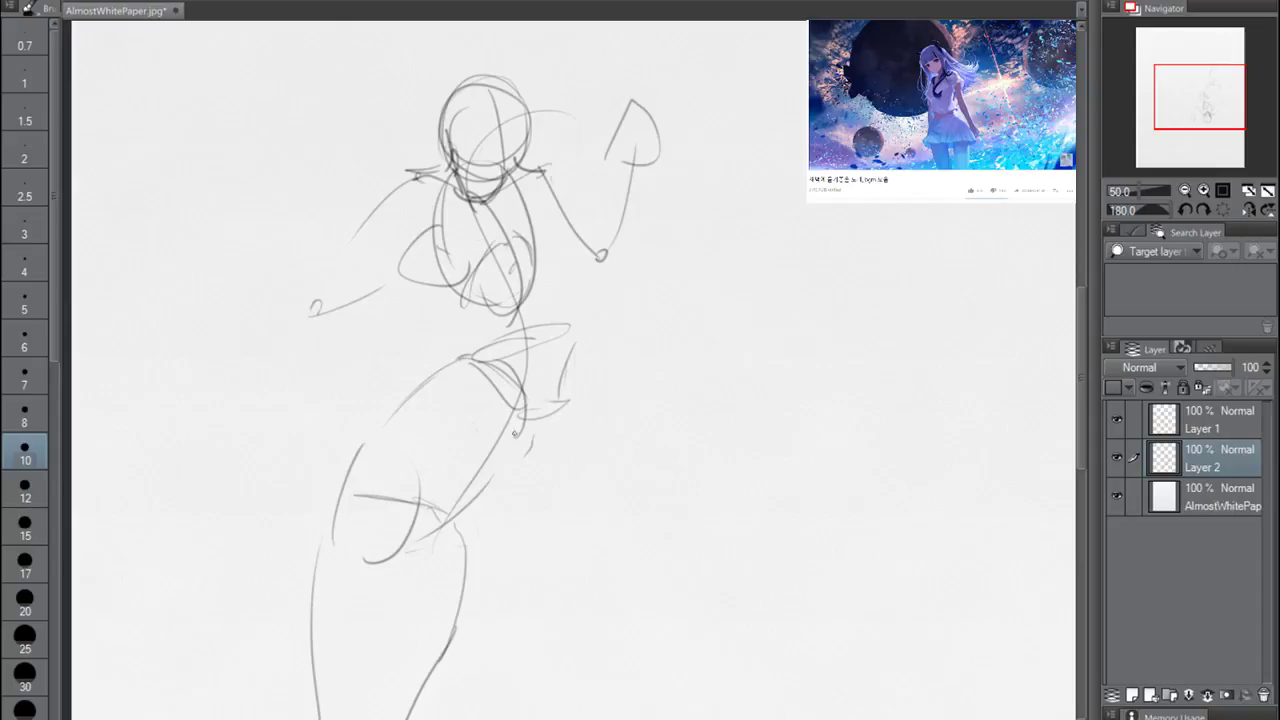
# Draw the bent rear leg's upper thigh contour from the hip outward and an elongated oval for its raised knee
pyautogui.moveTo(746, 394); pyautogui.dragTo(757, 458)
pyautogui.moveTo(570, 338)
pyautogui.mouseDown()
pyautogui.moveTo(576, 328)
pyautogui.moveTo(762, 398)
pyautogui.mouseUp()
pyautogui.moveTo(569, 402); pyautogui.dragTo(743, 442)
pyautogui.hotkey('ctrl', 'z')
pyautogui.moveTo(560, 401)
pyautogui.mouseDown()
pyautogui.moveTo(729, 423)
pyautogui.moveTo(757, 466)
pyautogui.mouseUp()
pyautogui.hotkey('ctrl', 'z')
pyautogui.moveTo(747, 380); pyautogui.dragTo(742, 455)
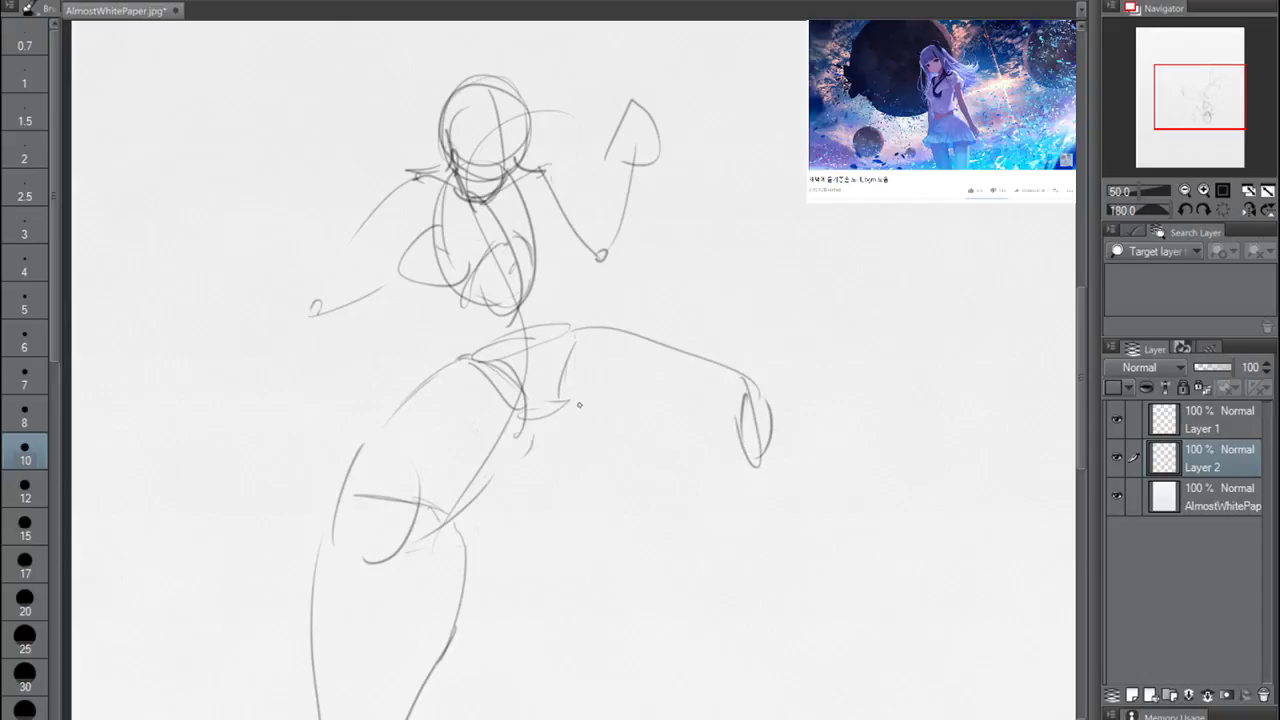
# Draw the underside of the raised thigh from the crotch to behind the knee, retrying the line until it fits
pyautogui.moveTo(566, 396); pyautogui.dragTo(738, 427)
pyautogui.hotkey('ctrl', 'z')
pyautogui.moveTo(573, 394); pyautogui.dragTo(714, 428)
pyautogui.hotkey('ctrl', 'z')
pyautogui.moveTo(565, 400)
pyautogui.mouseDown()
pyautogui.moveTo(737, 438)
pyautogui.moveTo(628, 417)
pyautogui.mouseUp()
pyautogui.hotkey('ctrl', 'z')
pyautogui.hotkey('ctrl', 'z')
pyautogui.moveTo(562, 385); pyautogui.dragTo(708, 431)
pyautogui.moveTo(556, 409)
pyautogui.mouseDown()
pyautogui.moveTo(632, 416)
pyautogui.moveTo(617, 413)
pyautogui.mouseUp()
pyautogui.hotkey('ctrl', 'z')
# Draw the bent leg's lower leg with a curved calf tapering from the knee down to the ankle
pyautogui.moveTo(744, 402)
pyautogui.mouseDown()
pyautogui.moveTo(700, 430)
pyautogui.moveTo(680, 465)
pyautogui.moveTo(673, 505)
pyautogui.moveTo(700, 566)
pyautogui.mouseUp()
pyautogui.moveTo(764, 434); pyautogui.dragTo(718, 652)
pyautogui.moveTo(756, 490); pyautogui.dragTo(712, 664)
pyautogui.moveTo(700, 522)
pyautogui.mouseDown()
pyautogui.moveTo(706, 640)
pyautogui.moveTo(690, 712)
pyautogui.mouseUp()
pyautogui.moveTo(714, 652); pyautogui.dragTo(740, 719)
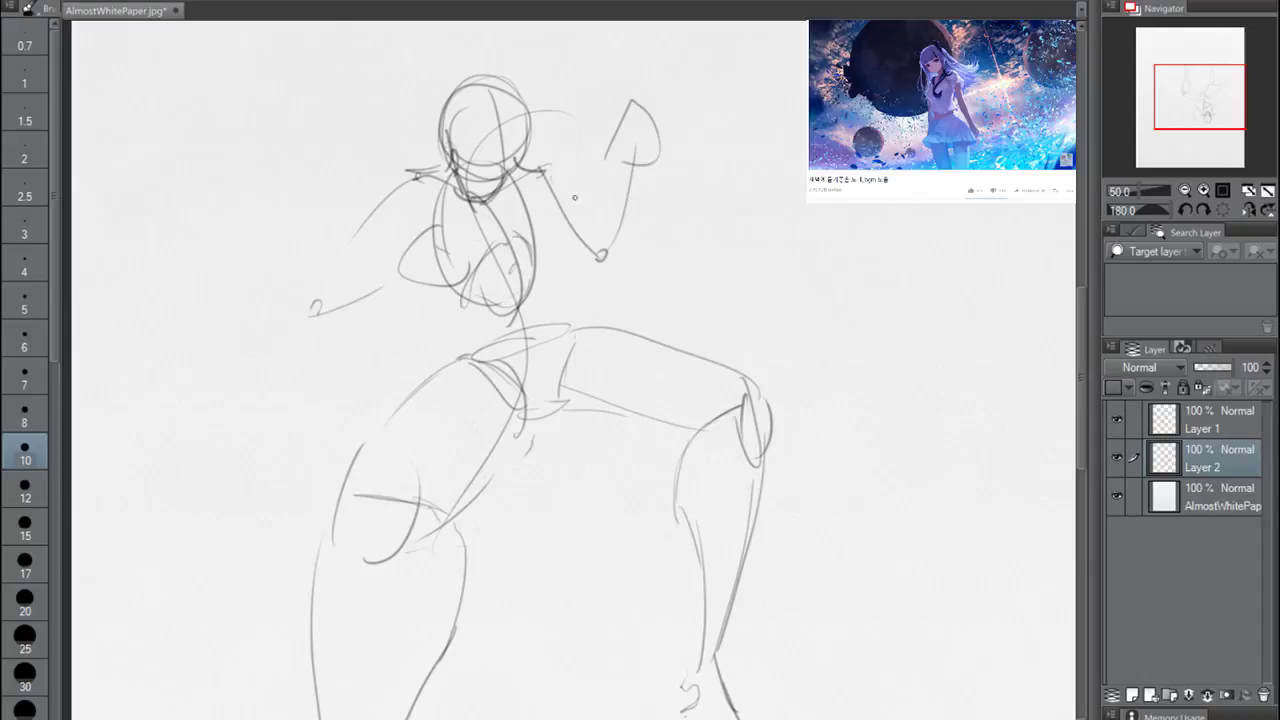
# Connect the ribcage to the pelvis with curved waist contours on both sides of the torso
pyautogui.moveTo(458, 300); pyautogui.dragTo(456, 358)
pyautogui.moveTo(538, 283); pyautogui.dragTo(566, 340)
pyautogui.moveTo(534, 244)
pyautogui.mouseDown()
pyautogui.moveTo(564, 322)
pyautogui.moveTo(556, 408)
pyautogui.mouseUp()
pyautogui.moveTo(552, 286); pyautogui.dragTo(566, 334)
pyautogui.moveTo(478, 357)
pyautogui.mouseDown()
pyautogui.moveTo(525, 408)
pyautogui.moveTo(462, 290)
pyautogui.mouseUp()
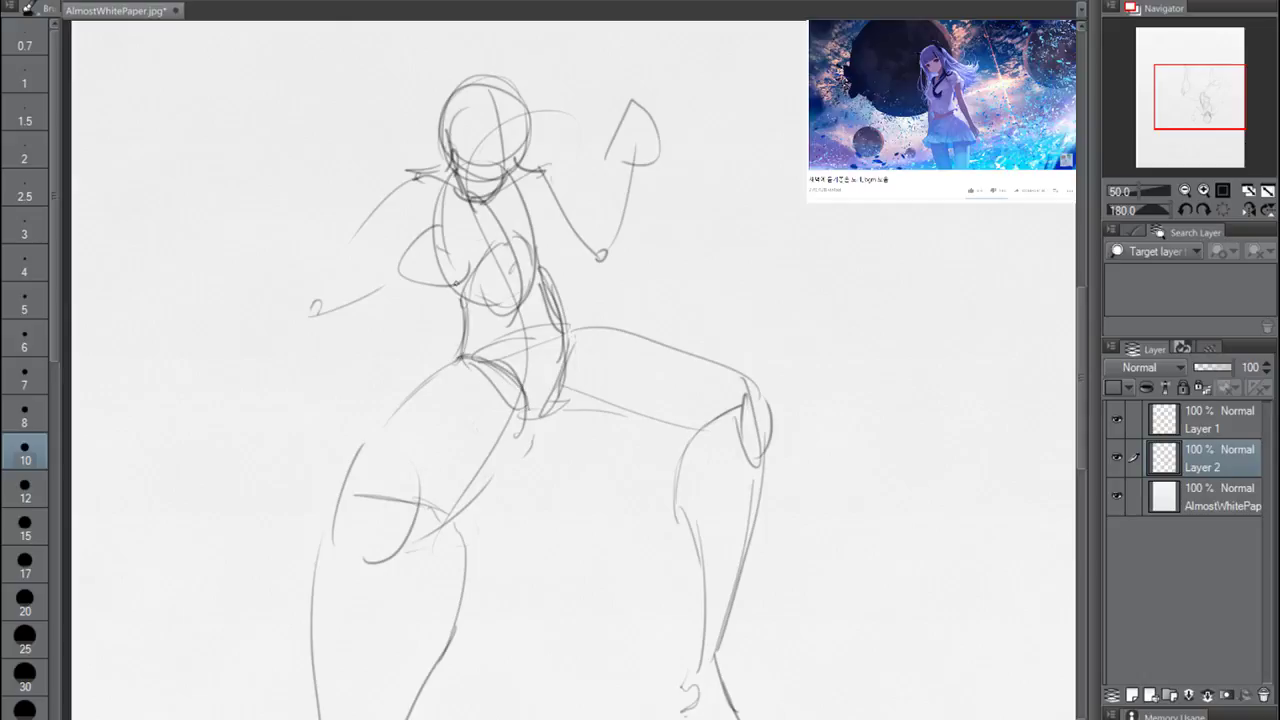
# Flesh out the left arm with a shoulder muscle, upper arm, rounded elbow and a forearm folding back to the chest
pyautogui.moveTo(399, 181); pyautogui.dragTo(348, 232)
pyautogui.moveTo(348, 232); pyautogui.dragTo(430, 178)
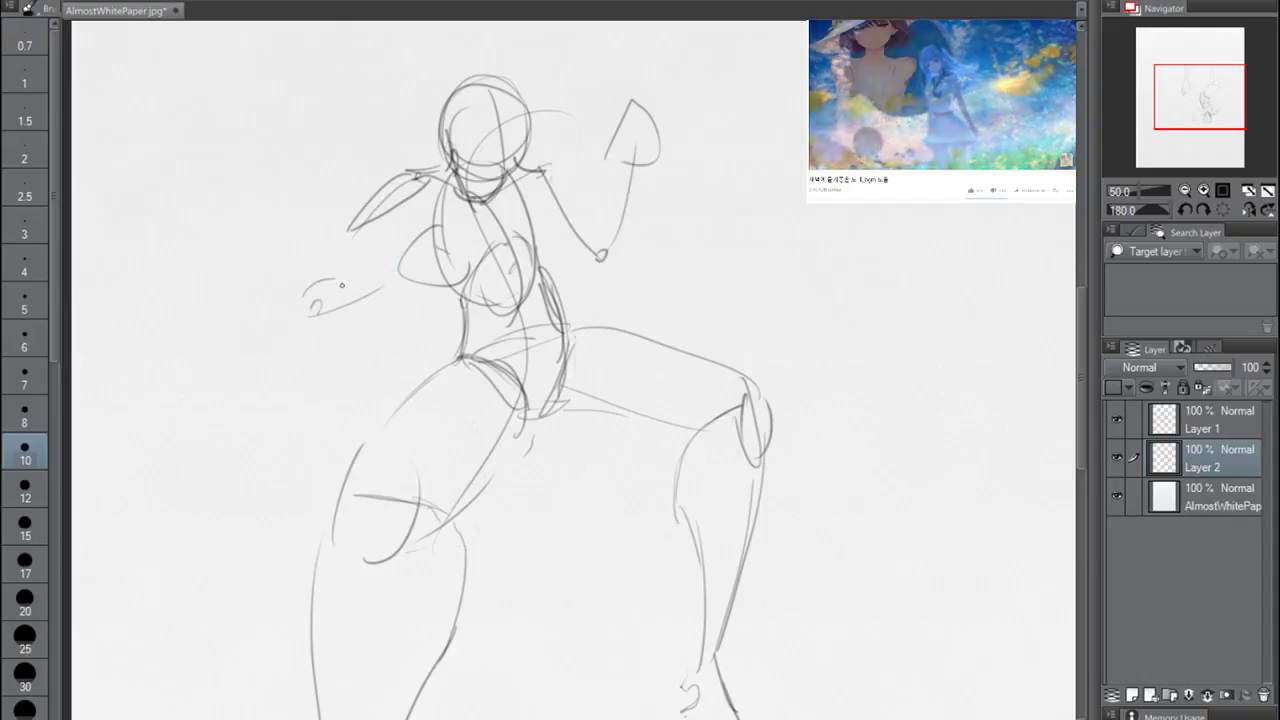
pyautogui.moveTo(324, 278)
pyautogui.mouseDown()
pyautogui.moveTo(344, 286)
pyautogui.moveTo(298, 336)
pyautogui.moveTo(408, 283)
pyautogui.moveTo(402, 263)
pyautogui.mouseUp()
pyautogui.moveTo(356, 221)
pyautogui.mouseDown()
pyautogui.moveTo(301, 291)
pyautogui.moveTo(395, 210)
pyautogui.moveTo(416, 170)
pyautogui.moveTo(359, 230)
pyautogui.mouseUp()
pyautogui.keyDown('ctrl'); pyautogui.click(389, 260); pyautogui.keyUp('ctrl')
pyautogui.hotkey('ctrl', 'z')
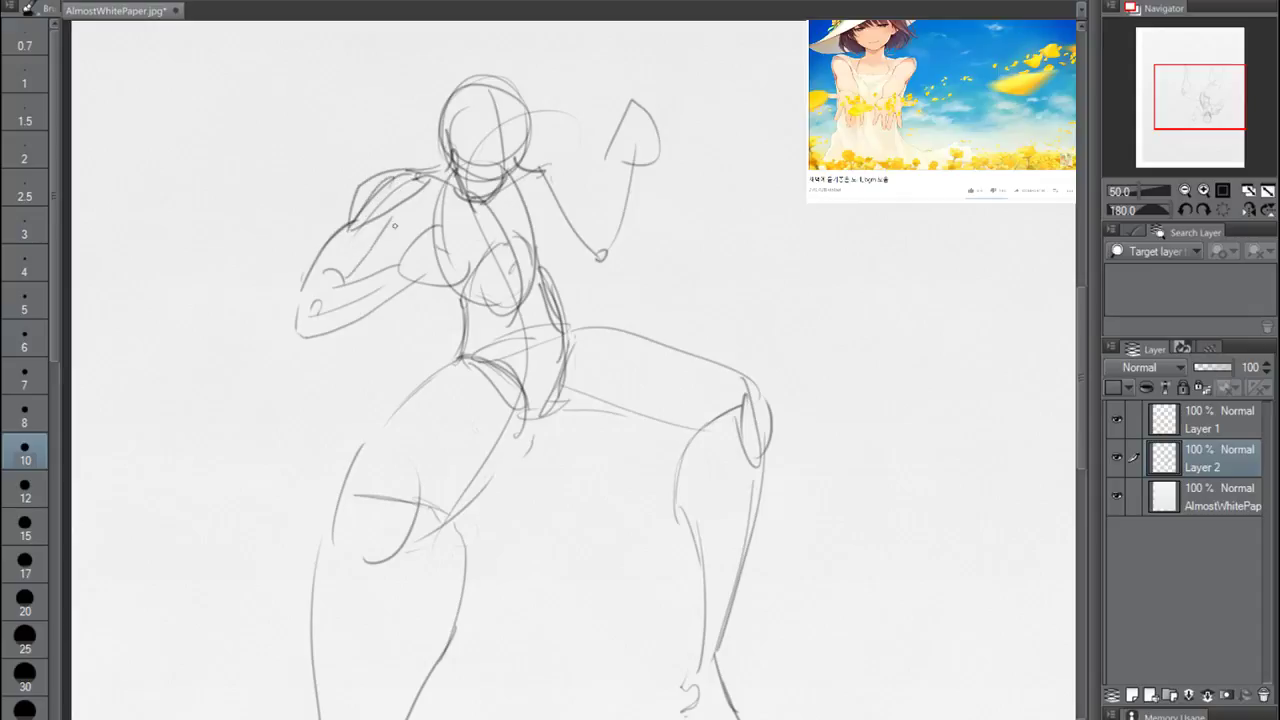
pyautogui.moveTo(388, 226); pyautogui.dragTo(438, 256)
# Flesh out the right arm's upper arm, elbow and raised forearm, and block in its hand with angular shapes
pyautogui.moveTo(538, 234)
pyautogui.mouseDown()
pyautogui.moveTo(547, 197)
pyautogui.moveTo(576, 216)
pyautogui.moveTo(566, 210)
pyautogui.moveTo(592, 254)
pyautogui.mouseUp()
pyautogui.moveTo(542, 208); pyautogui.dragTo(592, 257)
pyautogui.moveTo(577, 208)
pyautogui.mouseDown()
pyautogui.moveTo(597, 245)
pyautogui.moveTo(590, 274)
pyautogui.moveTo(606, 275)
pyautogui.mouseUp()
pyautogui.moveTo(642, 167)
pyautogui.mouseDown()
pyautogui.moveTo(628, 272)
pyautogui.moveTo(606, 231)
pyautogui.mouseUp()
pyautogui.moveTo(629, 243)
pyautogui.mouseDown()
pyautogui.moveTo(638, 166)
pyautogui.moveTo(660, 118)
pyautogui.moveTo(644, 176)
pyautogui.moveTo(682, 116)
pyautogui.mouseUp()
pyautogui.moveTo(682, 116); pyautogui.dragTo(635, 107)
pyautogui.moveTo(635, 109)
pyautogui.mouseDown()
pyautogui.moveTo(622, 163)
pyautogui.moveTo(636, 97)
pyautogui.mouseUp()
pyautogui.moveTo(636, 95); pyautogui.dragTo(630, 133)
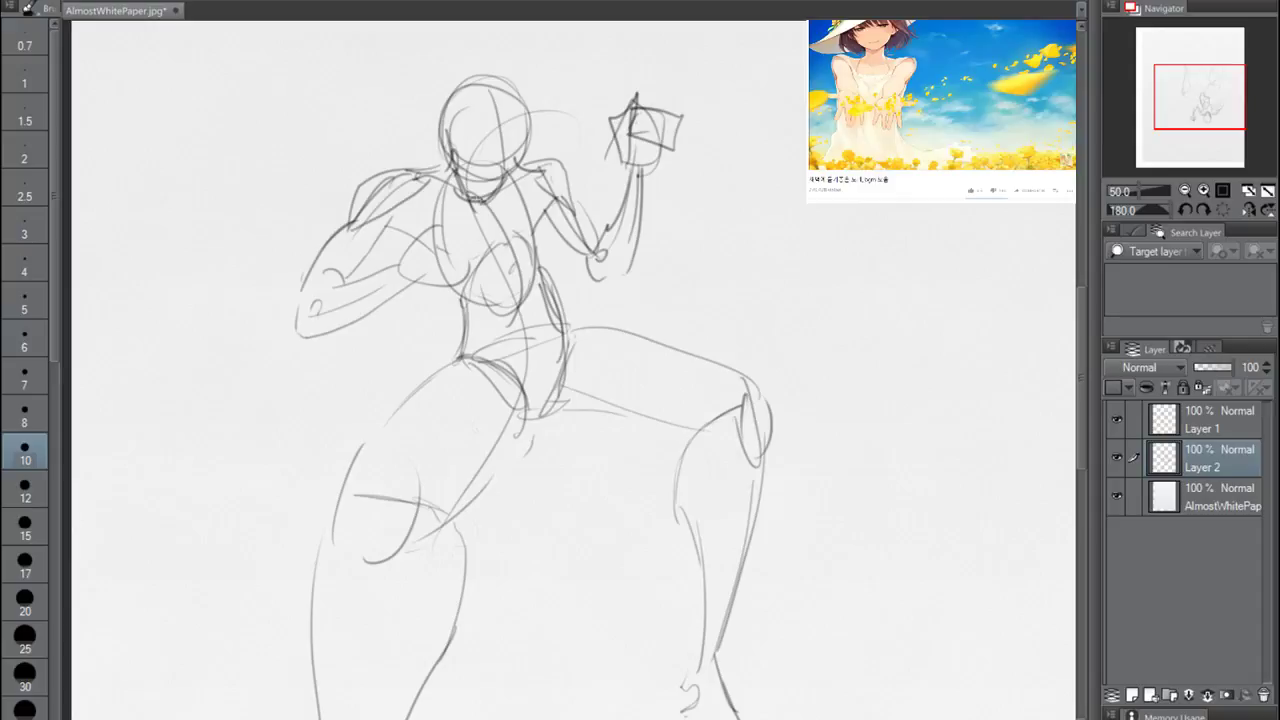
# Block in the left hand with angular finger shapes in front of the chest
pyautogui.moveTo(414, 263); pyautogui.dragTo(436, 225)
pyautogui.moveTo(436, 225)
pyautogui.mouseDown()
pyautogui.moveTo(450, 268)
pyautogui.moveTo(423, 208)
pyautogui.moveTo(449, 205)
pyautogui.mouseUp()
pyautogui.moveTo(449, 205)
pyautogui.mouseDown()
pyautogui.moveTo(433, 229)
pyautogui.moveTo(465, 229)
pyautogui.mouseUp()
pyautogui.moveTo(465, 229); pyautogui.dragTo(467, 282)
pyautogui.moveTo(465, 234); pyautogui.dragTo(482, 251)
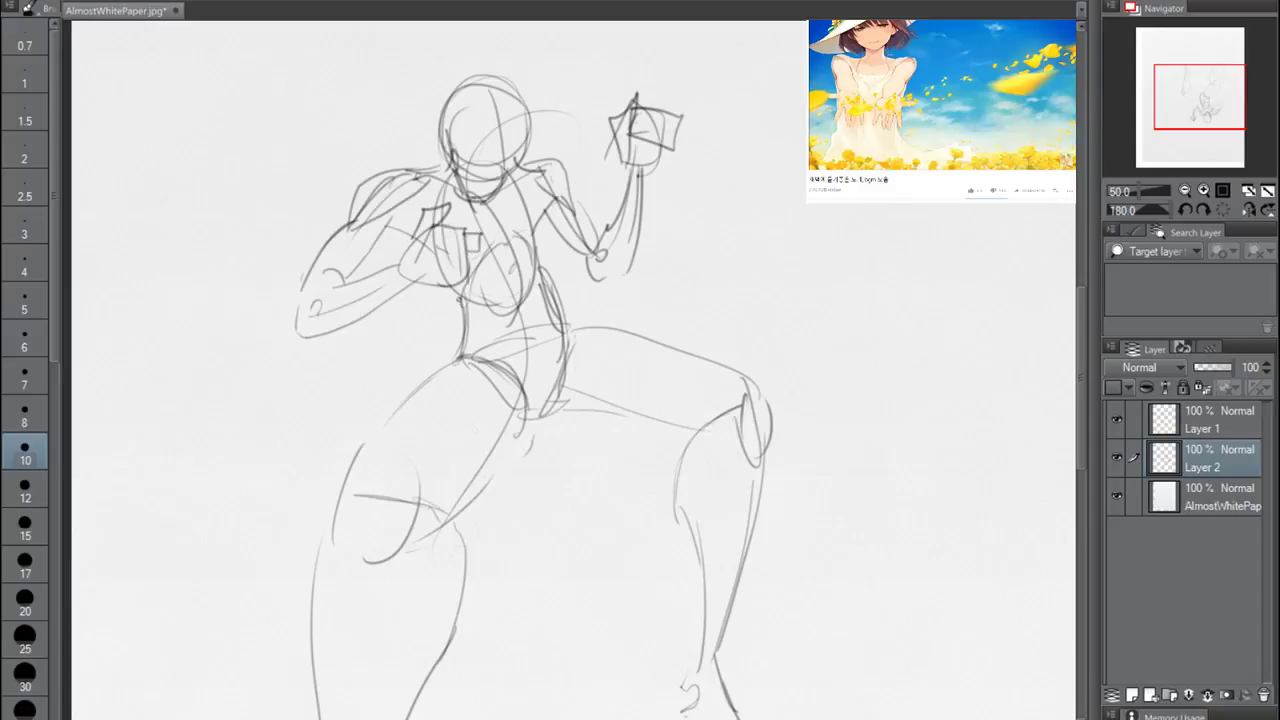
# Mark the navel and strengthen the torso's side contour below the right shoulder
pyautogui.moveTo(530, 320); pyautogui.dragTo(532, 342)
pyautogui.moveTo(548, 252); pyautogui.dragTo(550, 290)
pyautogui.moveTo(544, 210); pyautogui.dragTo(550, 284)
# Darken the jaw and head outline and add curved guide lines for the face
pyautogui.moveTo(450, 153); pyautogui.dragTo(482, 190)
pyautogui.moveTo(506, 148); pyautogui.dragTo(494, 196)
pyautogui.moveTo(524, 148)
pyautogui.mouseDown()
pyautogui.moveTo(510, 188)
pyautogui.moveTo(462, 192)
pyautogui.moveTo(450, 152)
pyautogui.moveTo(478, 86)
pyautogui.mouseUp()
pyautogui.moveTo(450, 162); pyautogui.dragTo(528, 154)
pyautogui.moveTo(451, 125)
pyautogui.mouseDown()
pyautogui.moveTo(506, 100)
pyautogui.moveTo(447, 94)
pyautogui.mouseUp()
pyautogui.moveTo(429, 176); pyautogui.dragTo(489, 142)
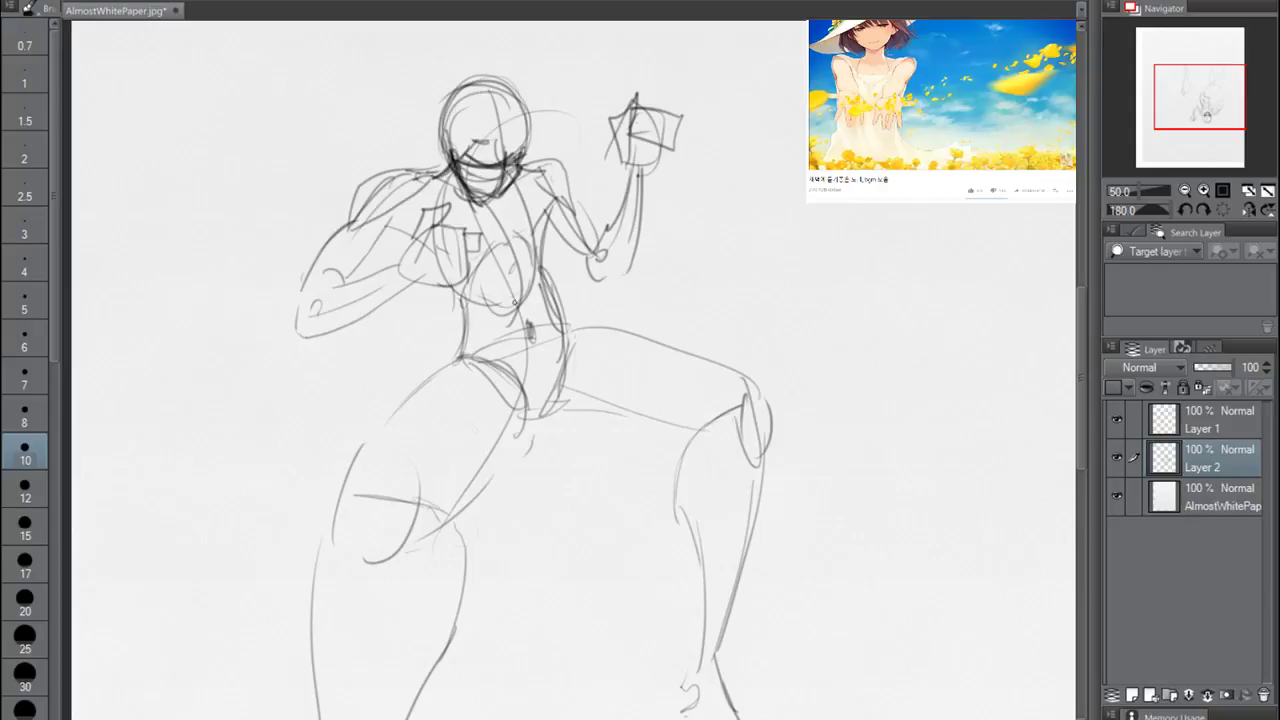
# Darken the torso's centre line in a curve from the neck through the navel to the crotch
pyautogui.moveTo(494, 202); pyautogui.dragTo(520, 340)
pyautogui.moveTo(505, 232); pyautogui.dragTo(528, 358)
pyautogui.moveTo(528, 300); pyautogui.dragTo(536, 420)
pyautogui.moveTo(502, 212); pyautogui.dragTo(507, 294)
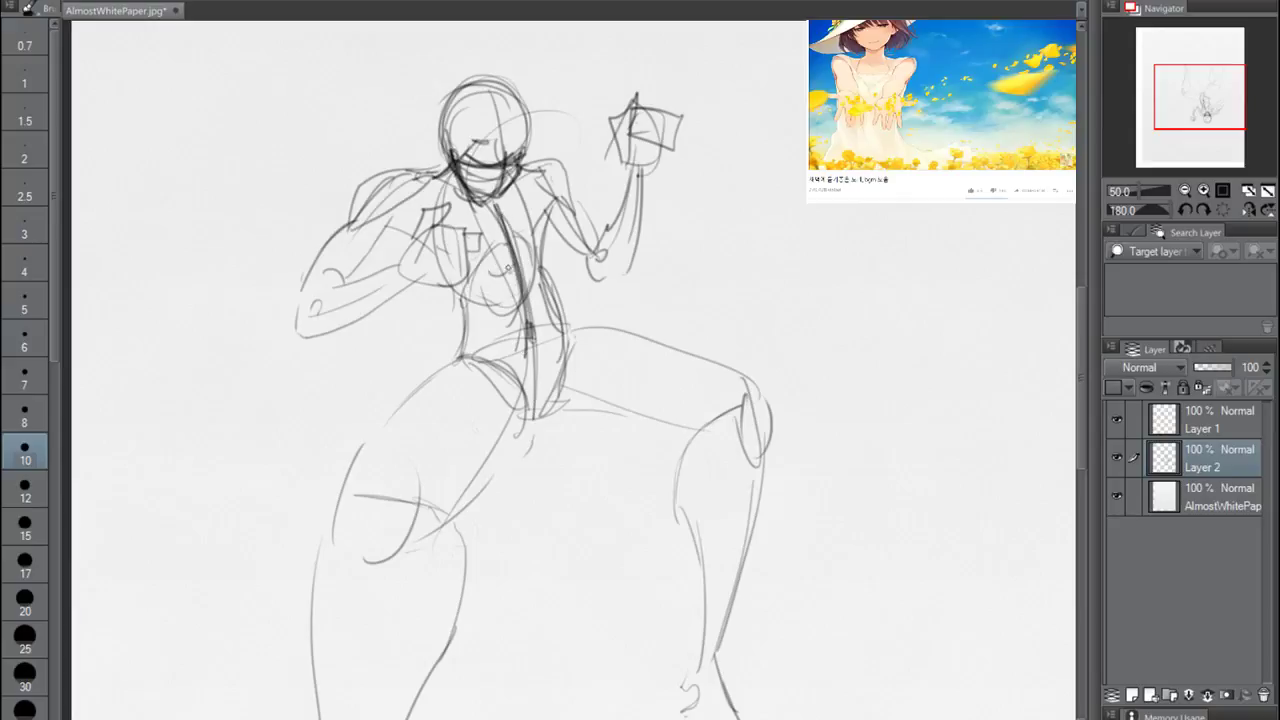
# Refine the right breast and add contour lines down the abdomen and along both sides of the waist
pyautogui.moveTo(524, 258); pyautogui.dragTo(500, 267)
pyautogui.hotkey('ctrl', 'z')
pyautogui.moveTo(512, 242)
pyautogui.mouseDown()
pyautogui.moveTo(522, 338)
pyautogui.moveTo(545, 288)
pyautogui.mouseUp()
pyautogui.moveTo(514, 254); pyautogui.dragTo(524, 350)
pyautogui.moveTo(496, 264); pyautogui.dragTo(480, 342)
pyautogui.moveTo(474, 285); pyautogui.dragTo(465, 358)
pyautogui.moveTo(538, 246)
pyautogui.mouseDown()
pyautogui.moveTo(553, 312)
pyautogui.moveTo(537, 384)
pyautogui.mouseUp()
pyautogui.moveTo(496, 312); pyautogui.dragTo(512, 392)
pyautogui.moveTo(556, 302); pyautogui.dragTo(548, 416)
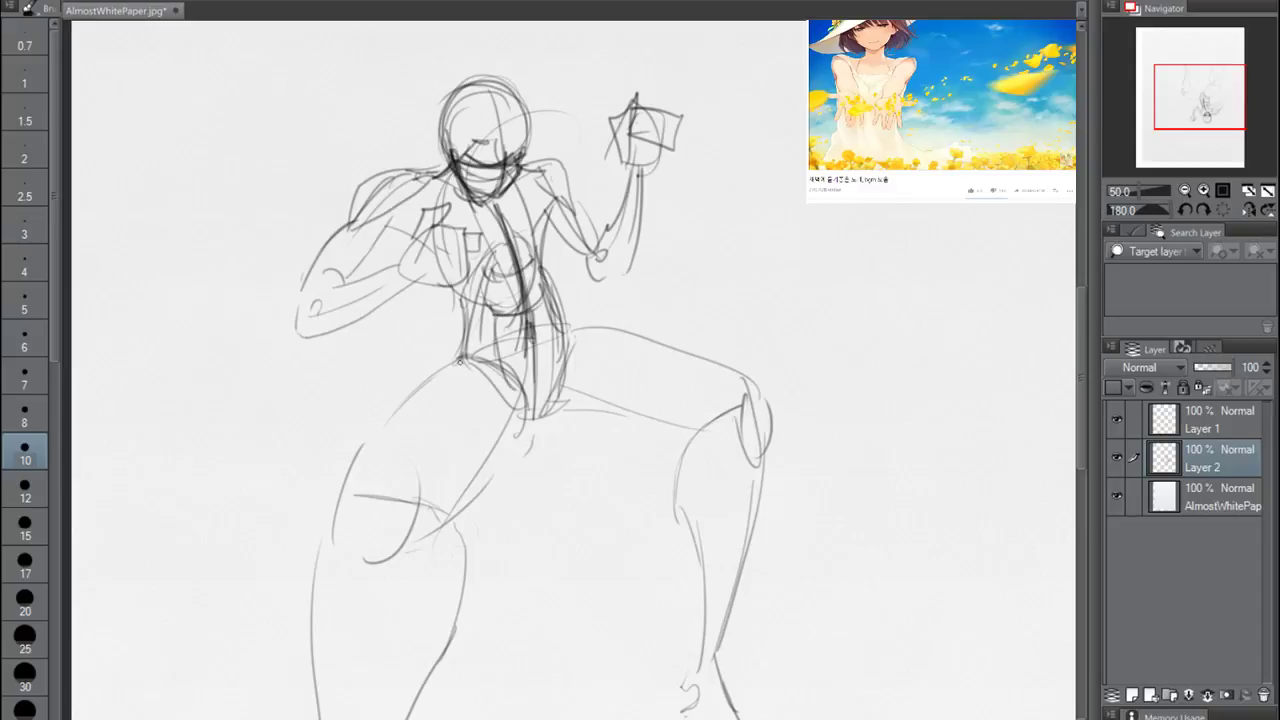
# Darken the forward leg's hip and thigh contours, define its knee and strengthen both sides of the lower leg
pyautogui.moveTo(465, 290)
pyautogui.mouseDown()
pyautogui.moveTo(458, 352)
pyautogui.moveTo(512, 378)
pyautogui.moveTo(512, 426)
pyautogui.mouseUp()
pyautogui.moveTo(486, 360)
pyautogui.mouseDown()
pyautogui.moveTo(510, 428)
pyautogui.moveTo(452, 512)
pyautogui.moveTo(417, 381)
pyautogui.mouseUp()
pyautogui.moveTo(359, 456); pyautogui.dragTo(454, 360)
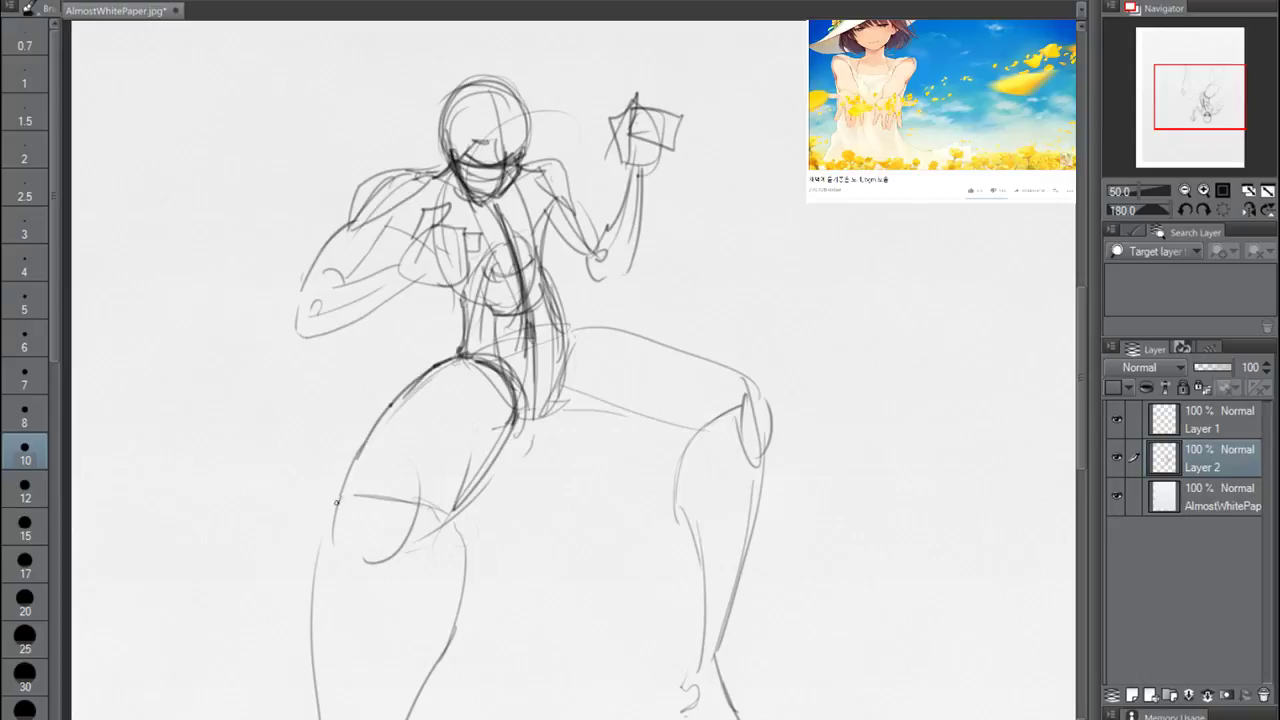
pyautogui.moveTo(336, 502)
pyautogui.mouseDown()
pyautogui.moveTo(406, 452)
pyautogui.moveTo(355, 562)
pyautogui.mouseUp()
pyautogui.moveTo(447, 507); pyautogui.dragTo(420, 718)
pyautogui.moveTo(476, 486); pyautogui.dragTo(392, 543)
pyautogui.moveTo(511, 416)
pyautogui.mouseDown()
pyautogui.moveTo(455, 501)
pyautogui.moveTo(456, 612)
pyautogui.mouseUp()
pyautogui.moveTo(360, 463); pyautogui.dragTo(341, 665)
pyautogui.moveTo(336, 505); pyautogui.dragTo(339, 718)
pyautogui.moveTo(347, 481); pyautogui.dragTo(345, 718)
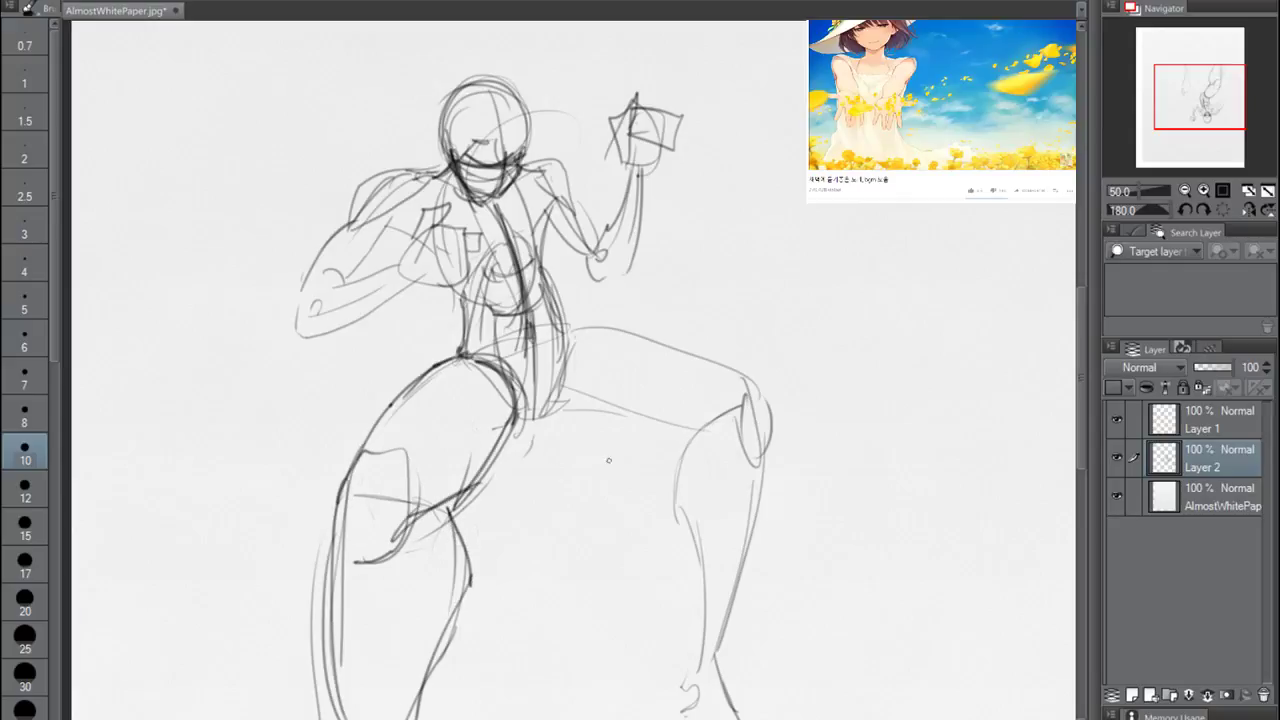
# Draw the lower end of the forward leg with its calf contours, ankle and foot
pyautogui.moveTo(1224, 112)
pyautogui.mouseDown()
pyautogui.moveTo(1210, 125)
pyautogui.moveTo(1226, 73)
pyautogui.mouseUp()
pyautogui.moveTo(361, 279)
pyautogui.mouseDown()
pyautogui.moveTo(376, 352)
pyautogui.moveTo(366, 426)
pyautogui.mouseUp()
pyautogui.moveTo(436, 292); pyautogui.dragTo(420, 392)
pyautogui.moveTo(350, 432); pyautogui.dragTo(254, 574)
pyautogui.moveTo(266, 574)
pyautogui.mouseDown()
pyautogui.moveTo(292, 606)
pyautogui.moveTo(390, 606)
pyautogui.mouseUp()
pyautogui.moveTo(394, 416)
pyautogui.mouseDown()
pyautogui.moveTo(391, 611)
pyautogui.moveTo(372, 632)
pyautogui.mouseUp()
pyautogui.moveTo(420, 462); pyautogui.dragTo(416, 494)
pyautogui.moveTo(422, 440); pyautogui.dragTo(388, 596)
pyautogui.moveTo(436, 408); pyautogui.dragTo(418, 448)
pyautogui.moveTo(430, 376); pyautogui.dragTo(444, 462)
pyautogui.moveTo(416, 480); pyautogui.dragTo(386, 512)
pyautogui.moveTo(456, 408); pyautogui.dragTo(416, 480)
# Clear the finished female figure from Layer 2
pyautogui.moveTo(1212, 168)
pyautogui.mouseDown()
pyautogui.moveTo(1193, 142)
pyautogui.moveTo(1214, 125)
pyautogui.moveTo(1202, 125)
pyautogui.mouseUp()
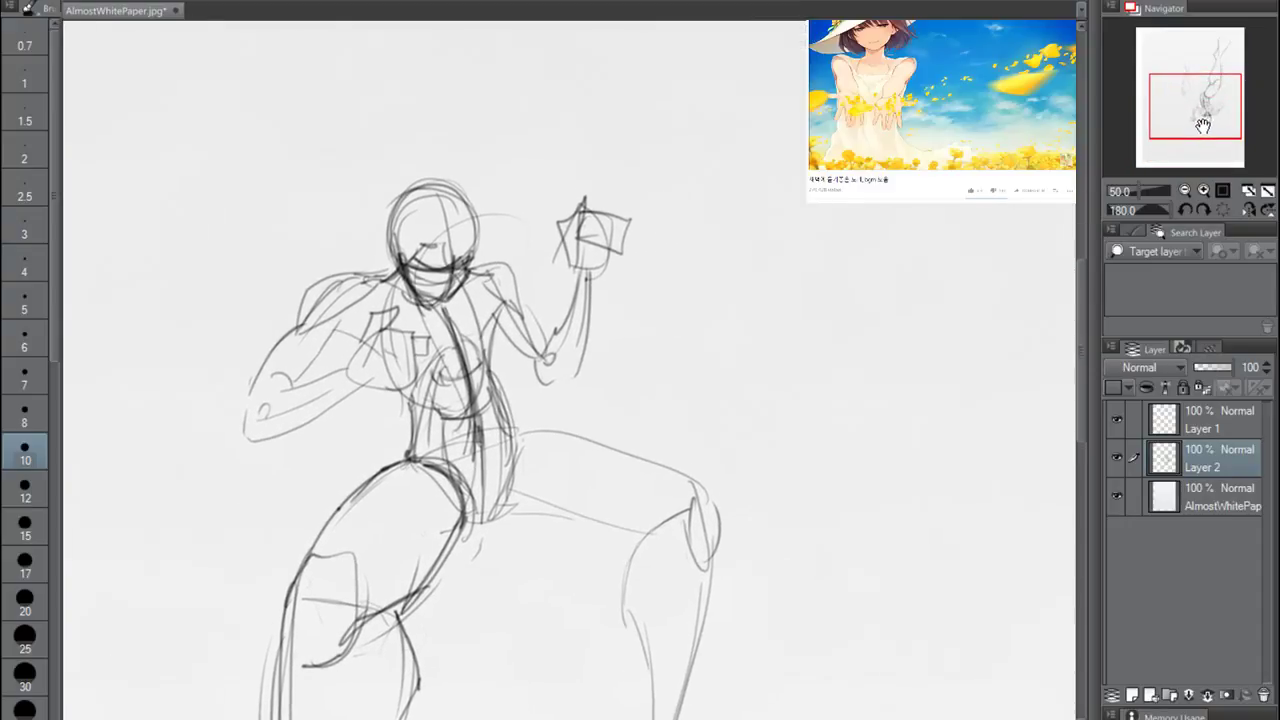
pyautogui.press('Delete')
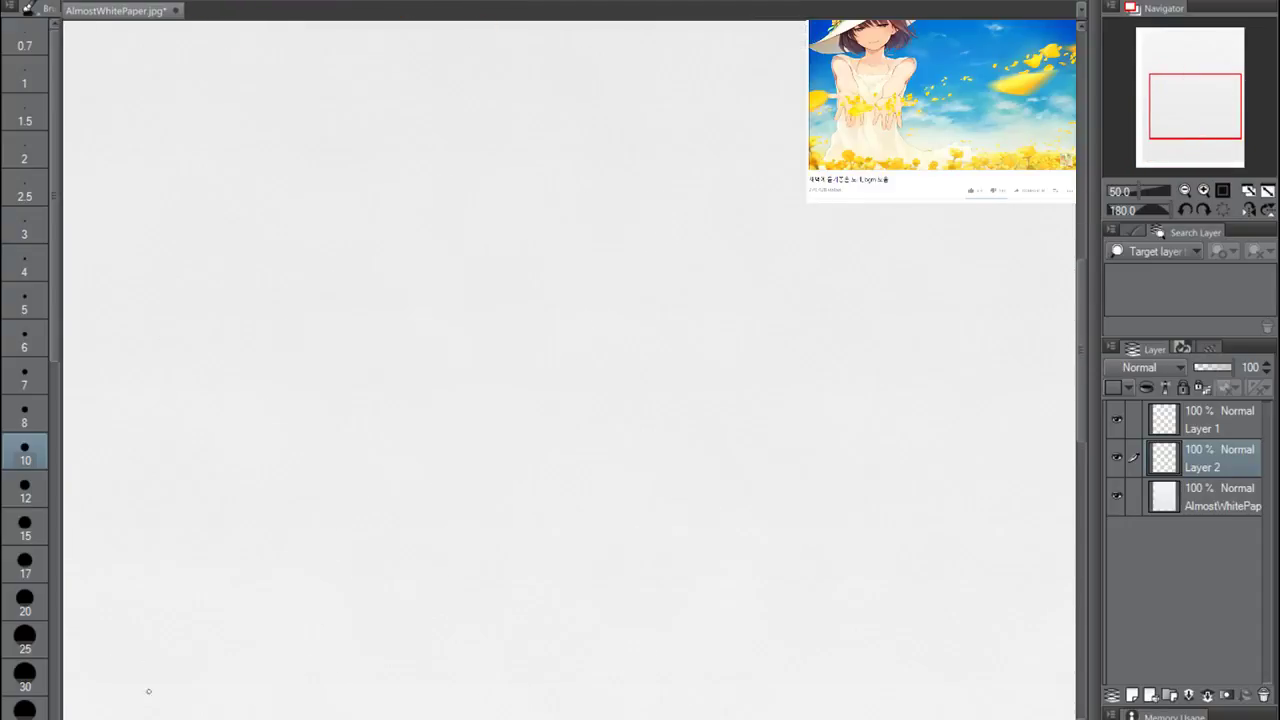